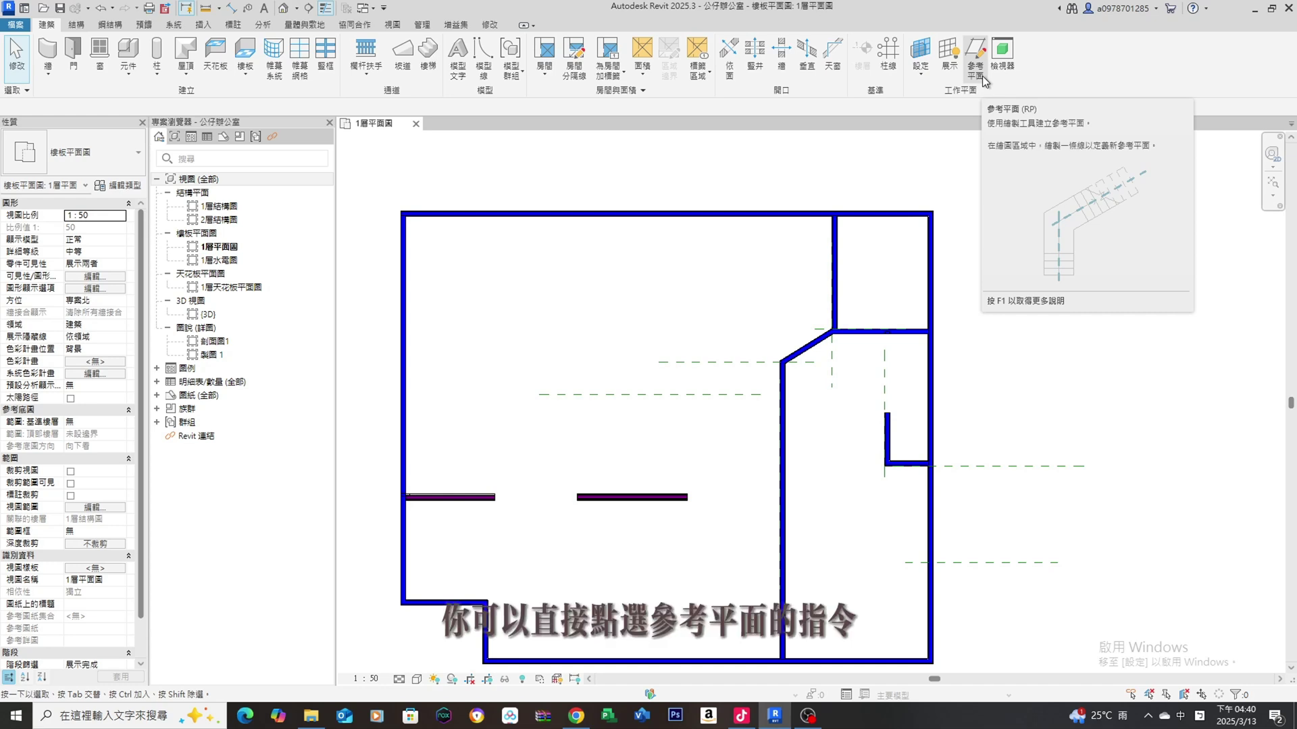
Draw a horizontal reference plane just above the purple wall.
{"action": "left_click", "coordinate": [976, 61]}
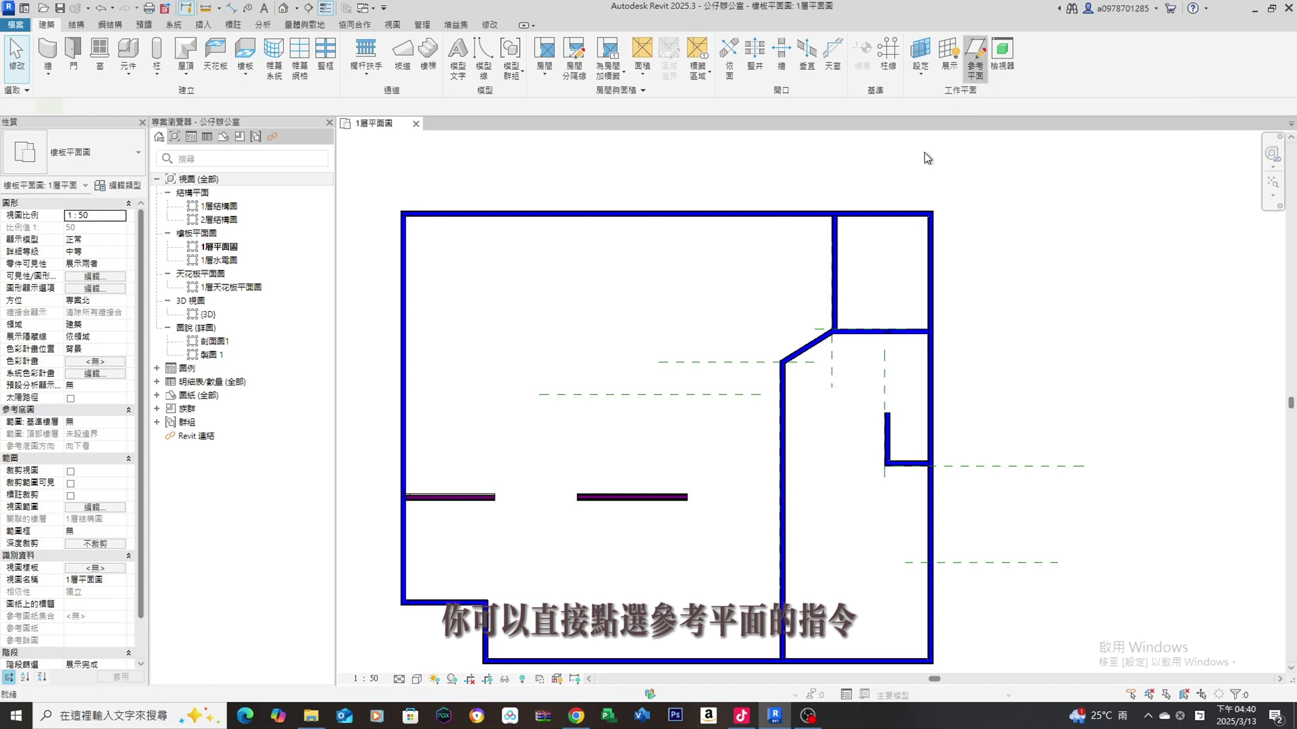
{"action": "left_click", "coordinate": [563, 465]}
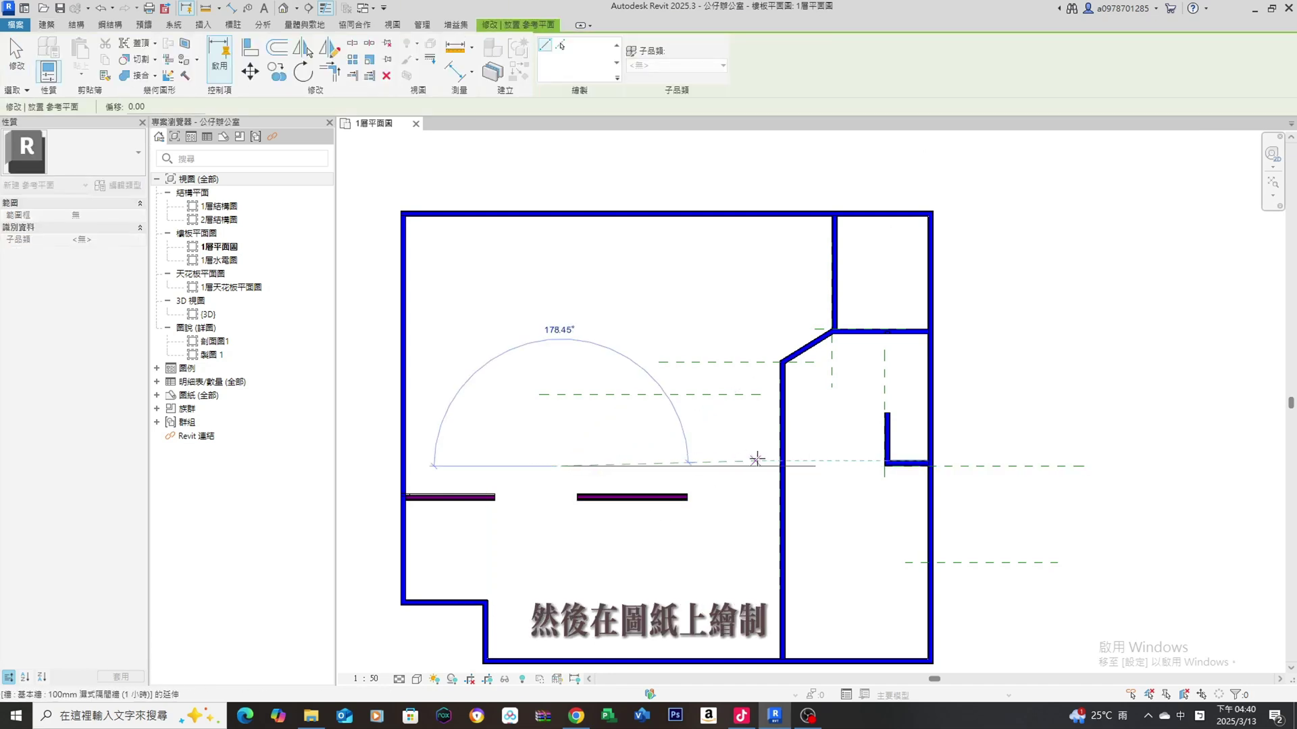
{"action": "left_click", "coordinate": [821, 467]}
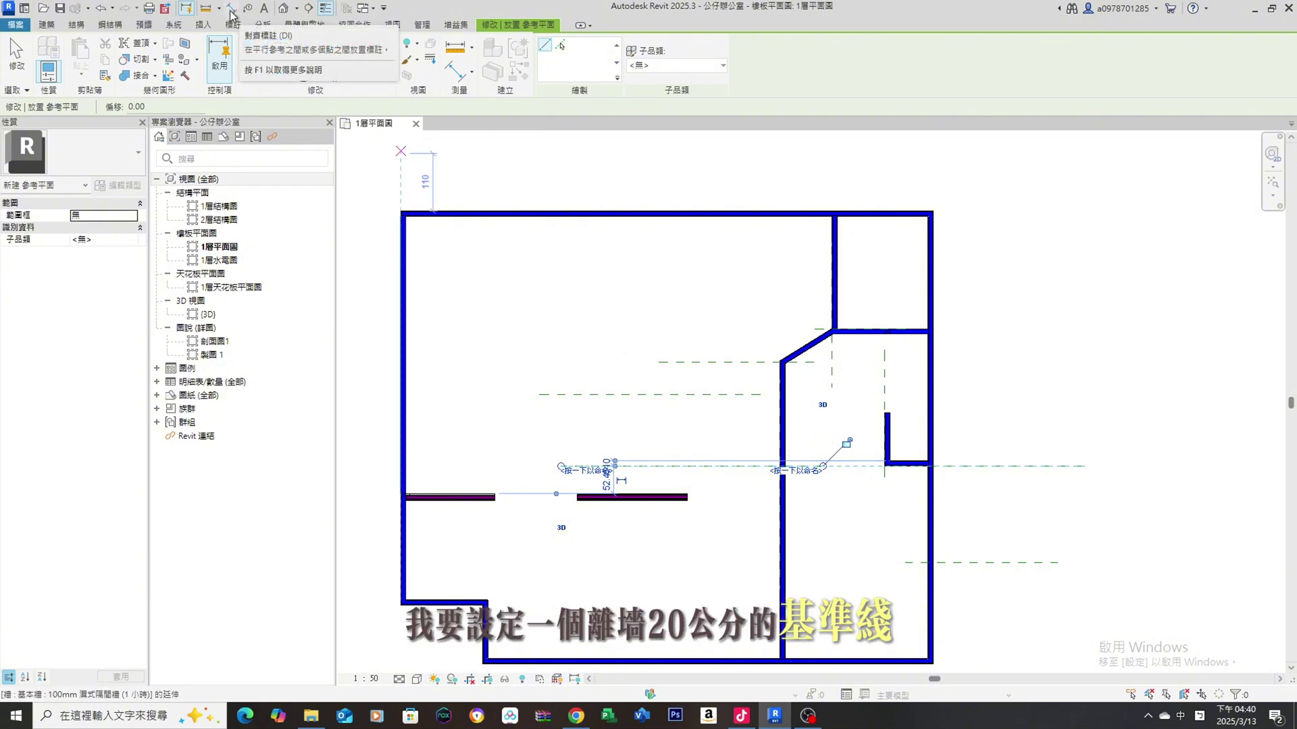
{"action": "left_click", "coordinate": [17, 55]}
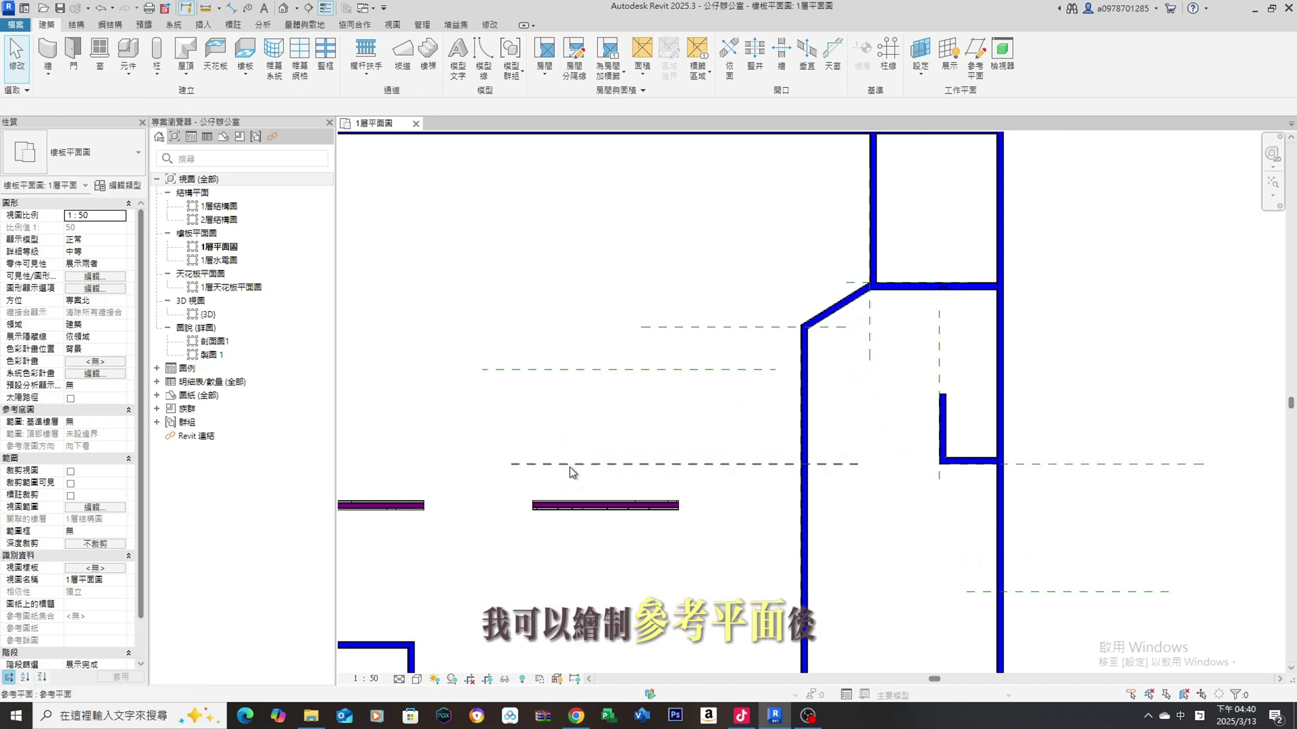
{"action": "scroll", "coordinate": [638, 483], "scroll_direction": "up", "scroll_amount": 2}
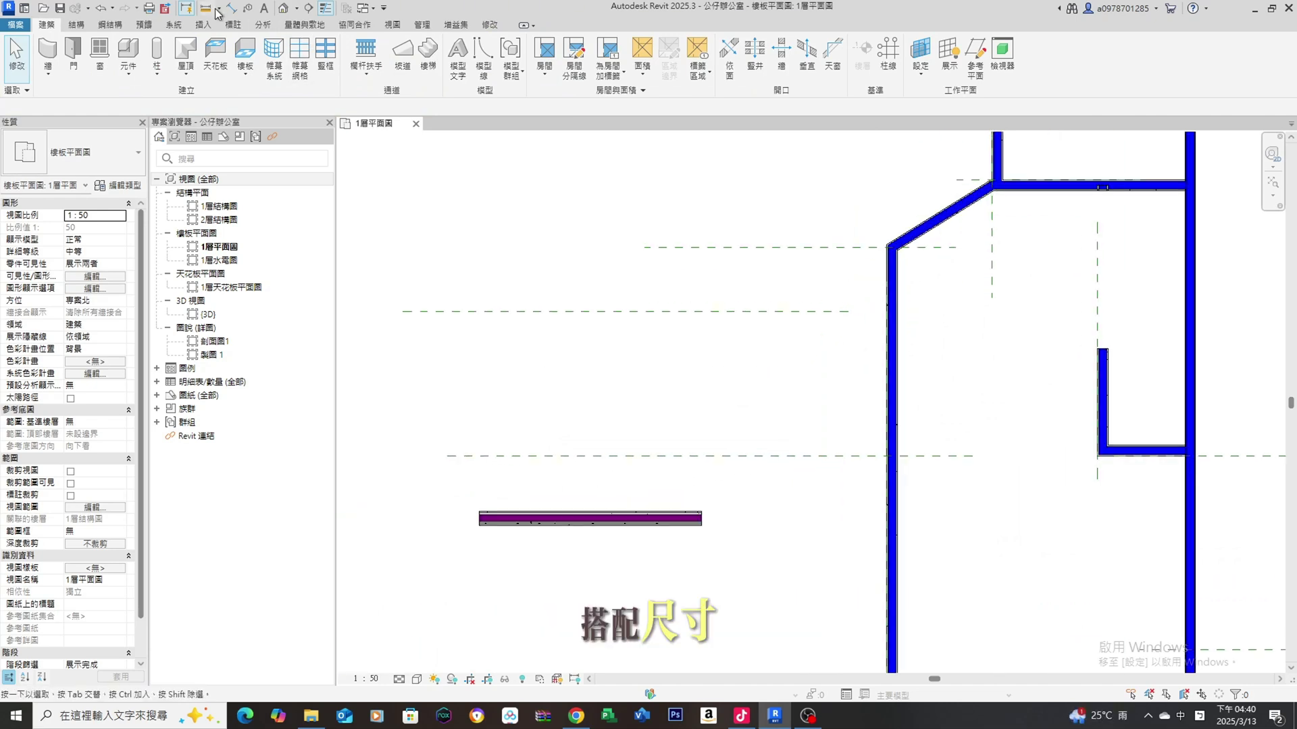
Add an aligned dimension from the reference plane to the purple wall's edge, reading 52.5.
{"action": "key", "text": "d"}
{"action": "key", "text": "i"}
{"action": "scroll", "coordinate": [709, 475], "scroll_direction": "up", "scroll_amount": 2}
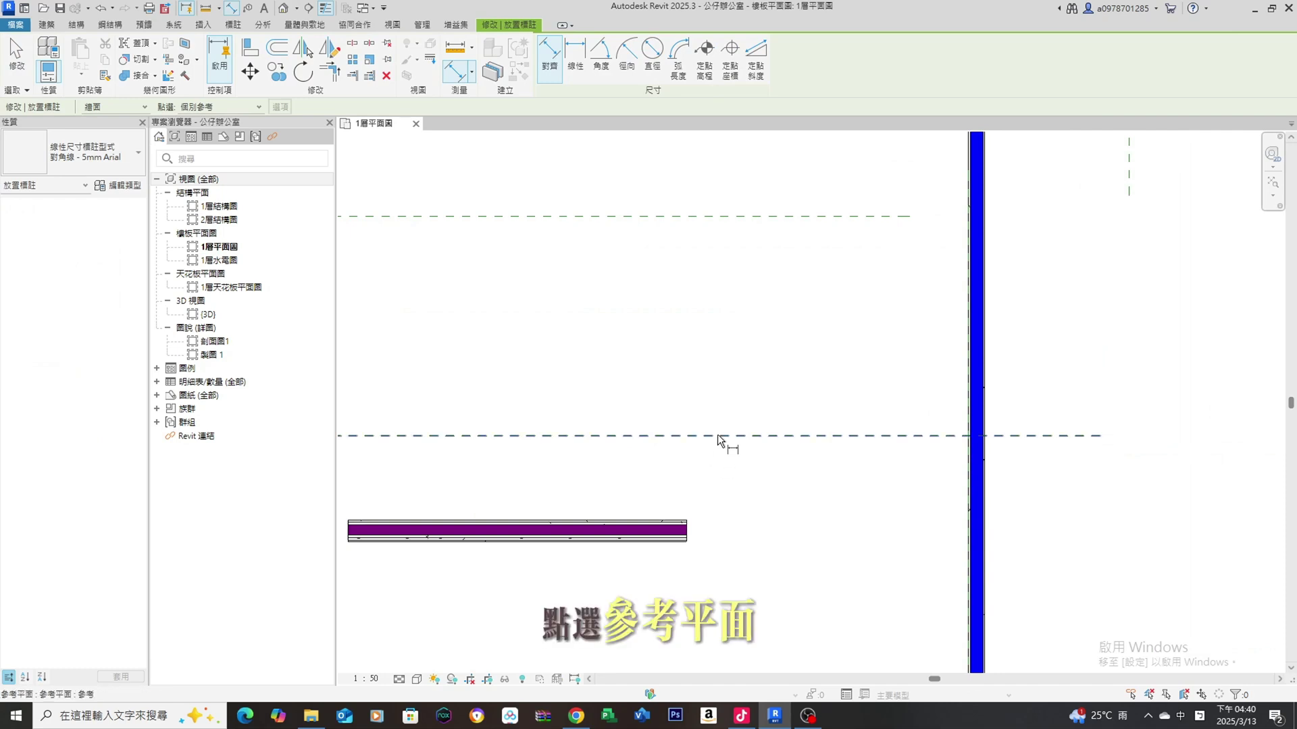
{"action": "left_click", "coordinate": [717, 435]}
{"action": "scroll", "coordinate": [683, 520], "scroll_direction": "up", "scroll_amount": 2}
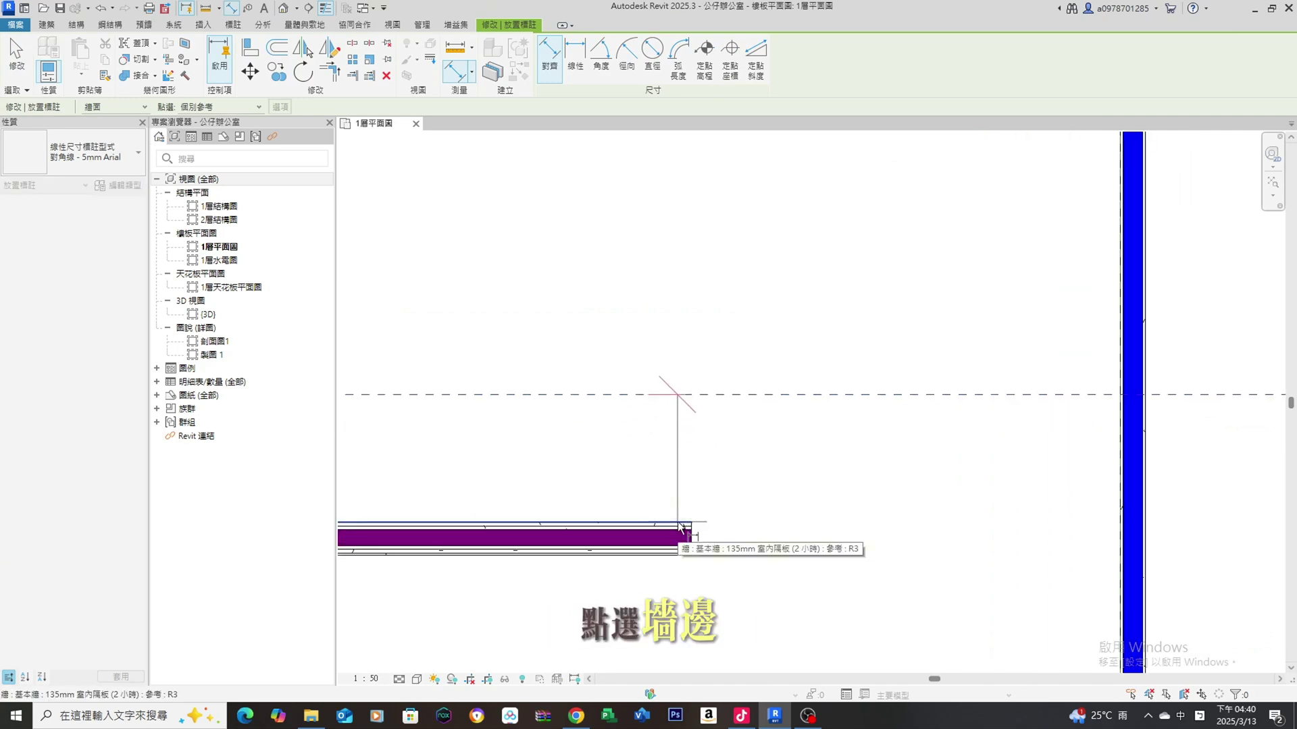
{"action": "left_click", "coordinate": [680, 527]}
{"action": "scroll", "coordinate": [851, 510], "scroll_direction": "down", "scroll_amount": 1}
{"action": "left_click", "coordinate": [934, 476]}
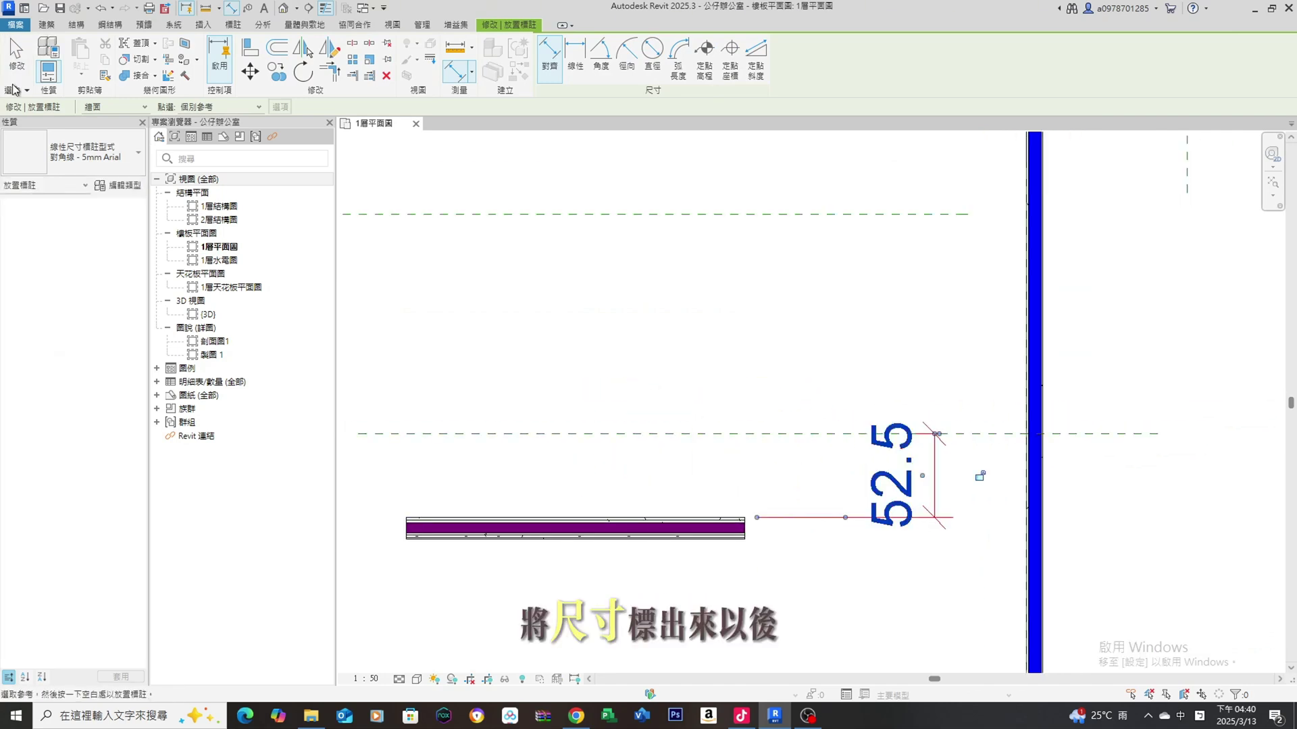
{"action": "left_click", "coordinate": [17, 55]}
Change the plane-to-wall dimension from 52.5 to 20.
{"action": "left_click", "coordinate": [821, 435]}
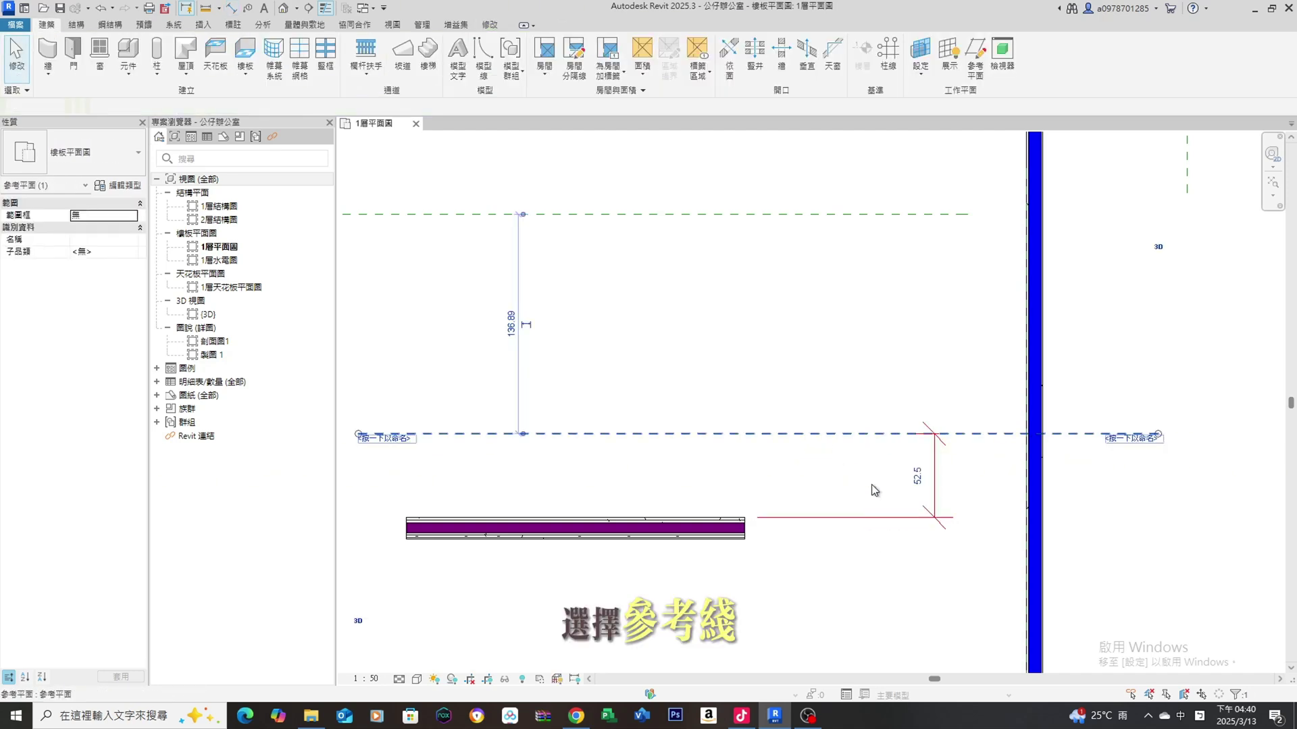
{"action": "left_click", "coordinate": [918, 476]}
{"action": "type", "text": "20"}
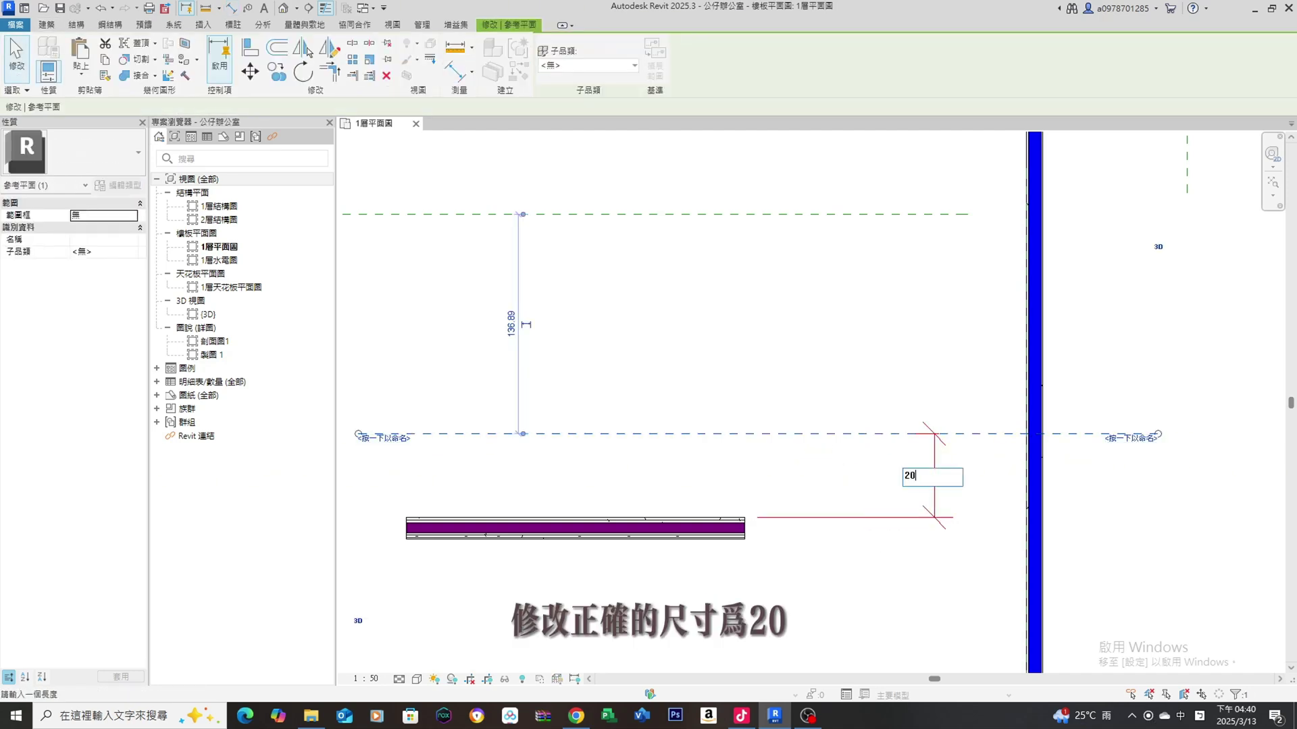
{"action": "key", "text": "Return"}
{"action": "left_click", "coordinate": [847, 400]}
{"action": "middle_click_drag", "start_coordinate": [789, 423], "coordinate": [841, 285]}
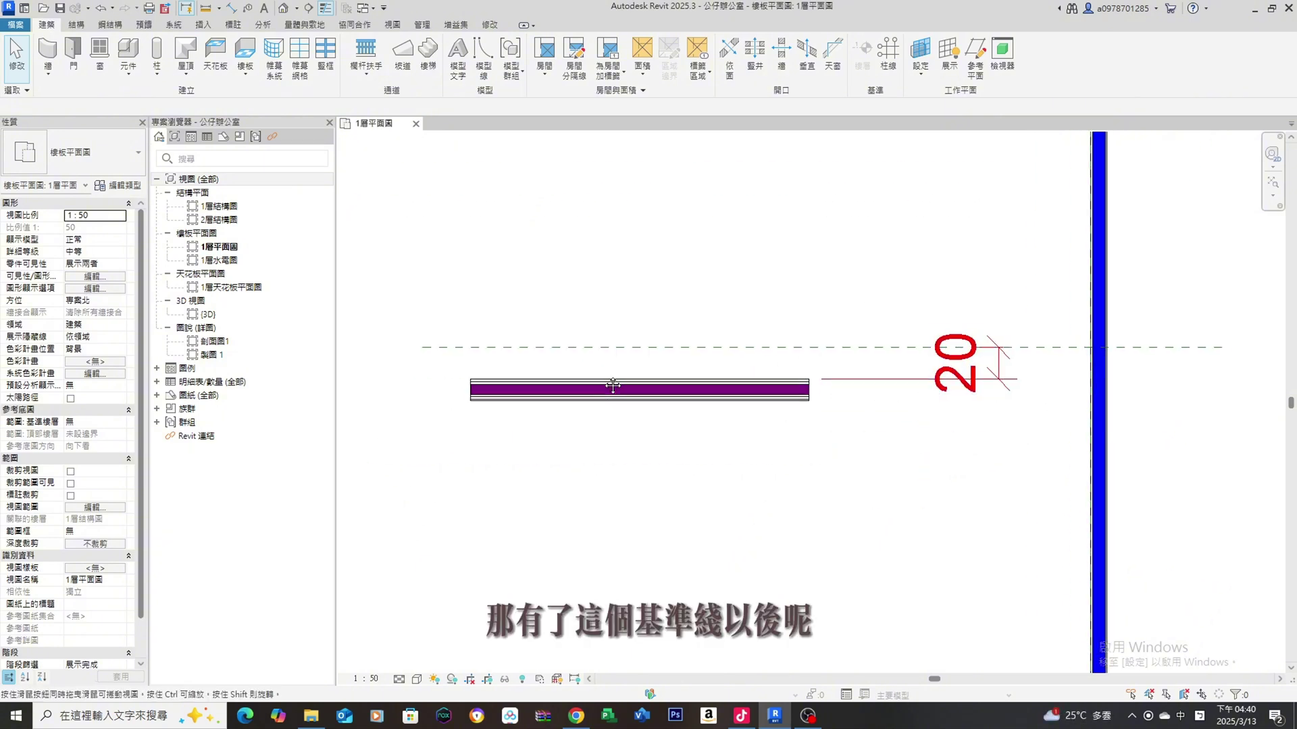
{"action": "middle_click_drag", "start_coordinate": [654, 345], "coordinate": [648, 362]}
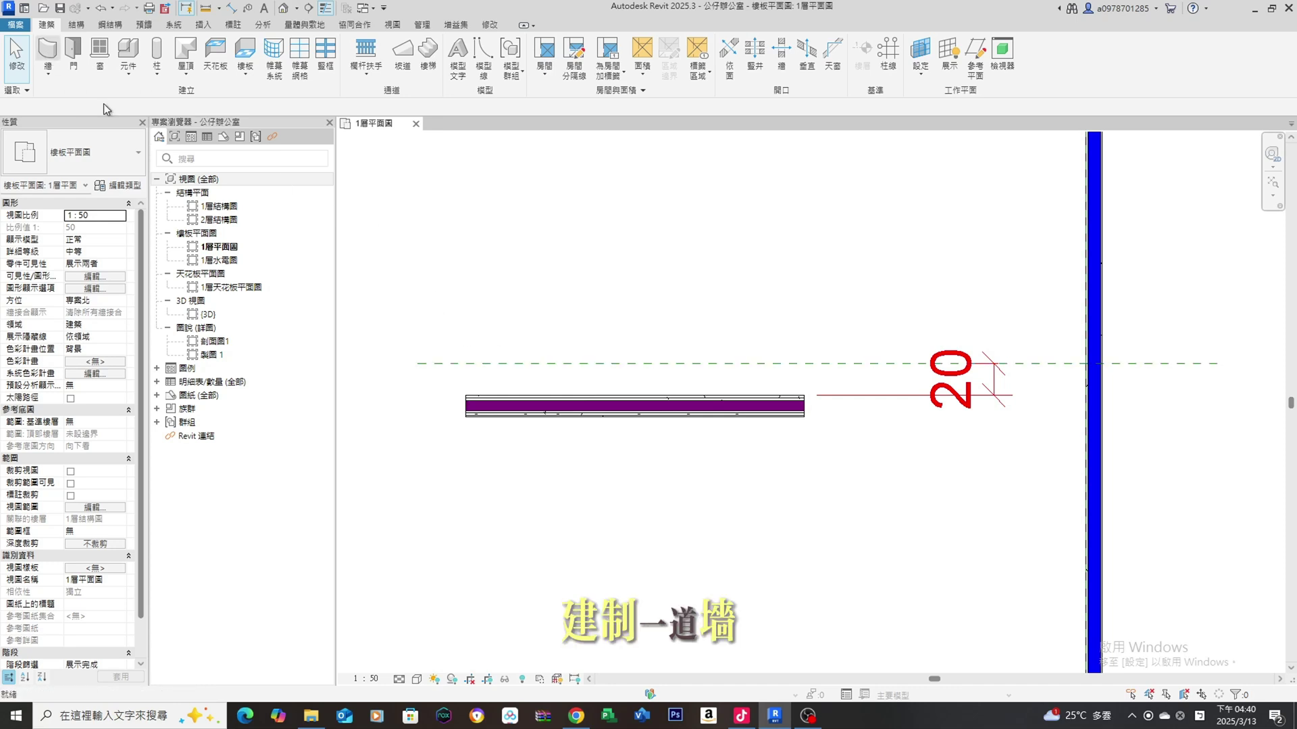
Draw a wall along the 20-offset reference plane, flipped to sit above the line.
{"action": "key", "text": "w"}
{"action": "key", "text": "a"}
{"action": "left_click", "coordinate": [504, 364]}
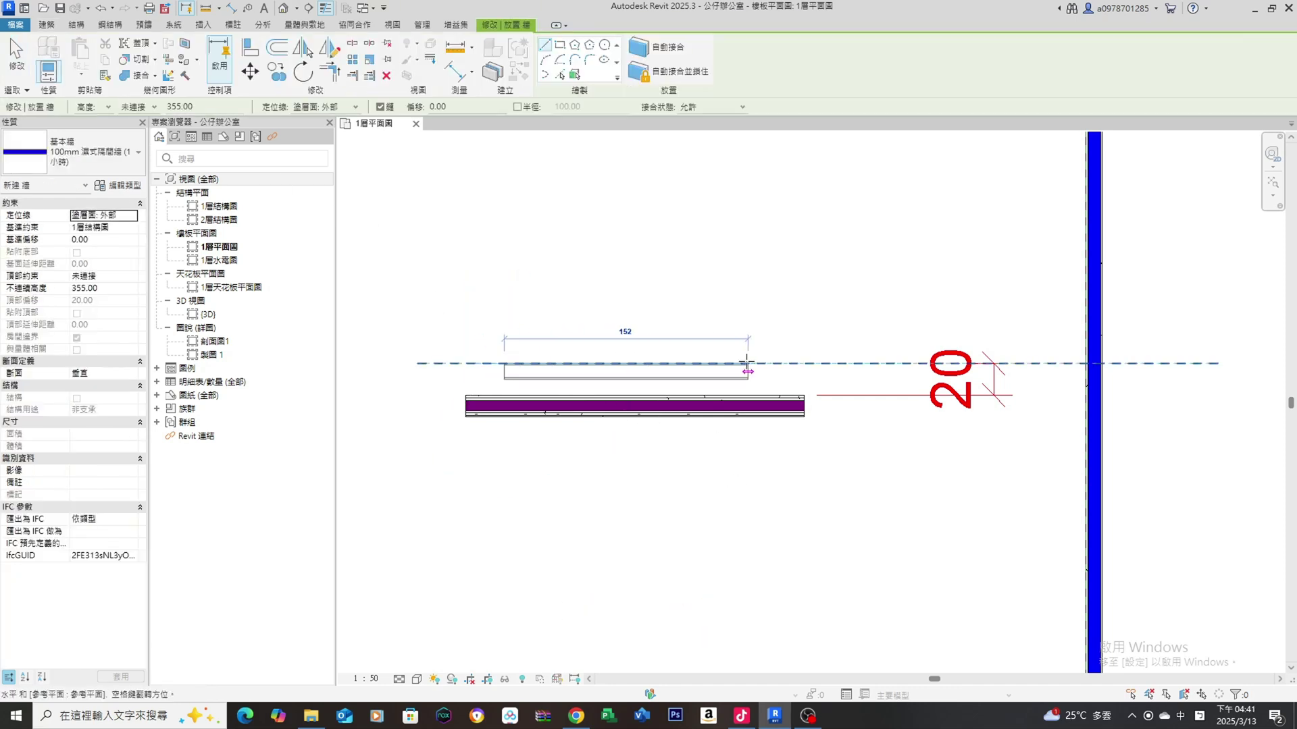
{"action": "left_click", "coordinate": [804, 364]}
{"action": "key", "text": "space"}
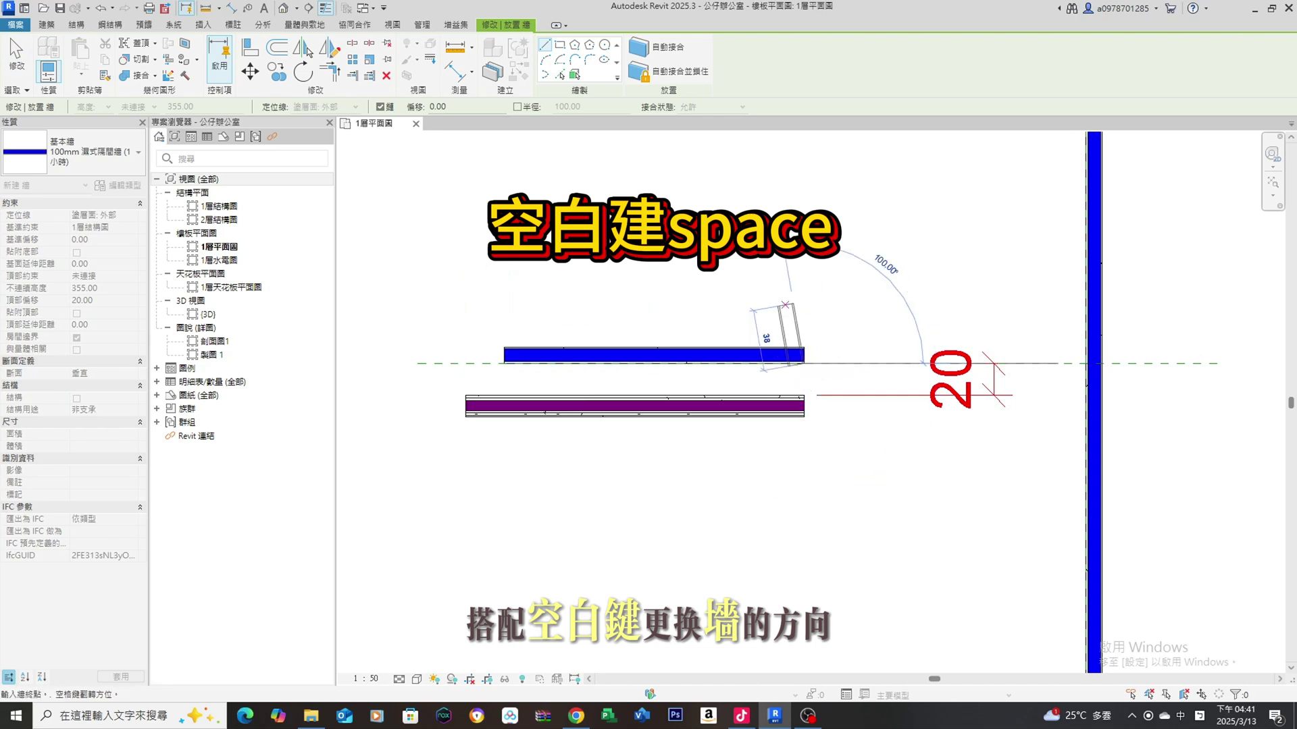
{"action": "key", "text": "Escape"}
{"action": "key", "text": "Escape"}
{"action": "middle_click_drag", "start_coordinate": [956, 497], "coordinate": [840, 500]}
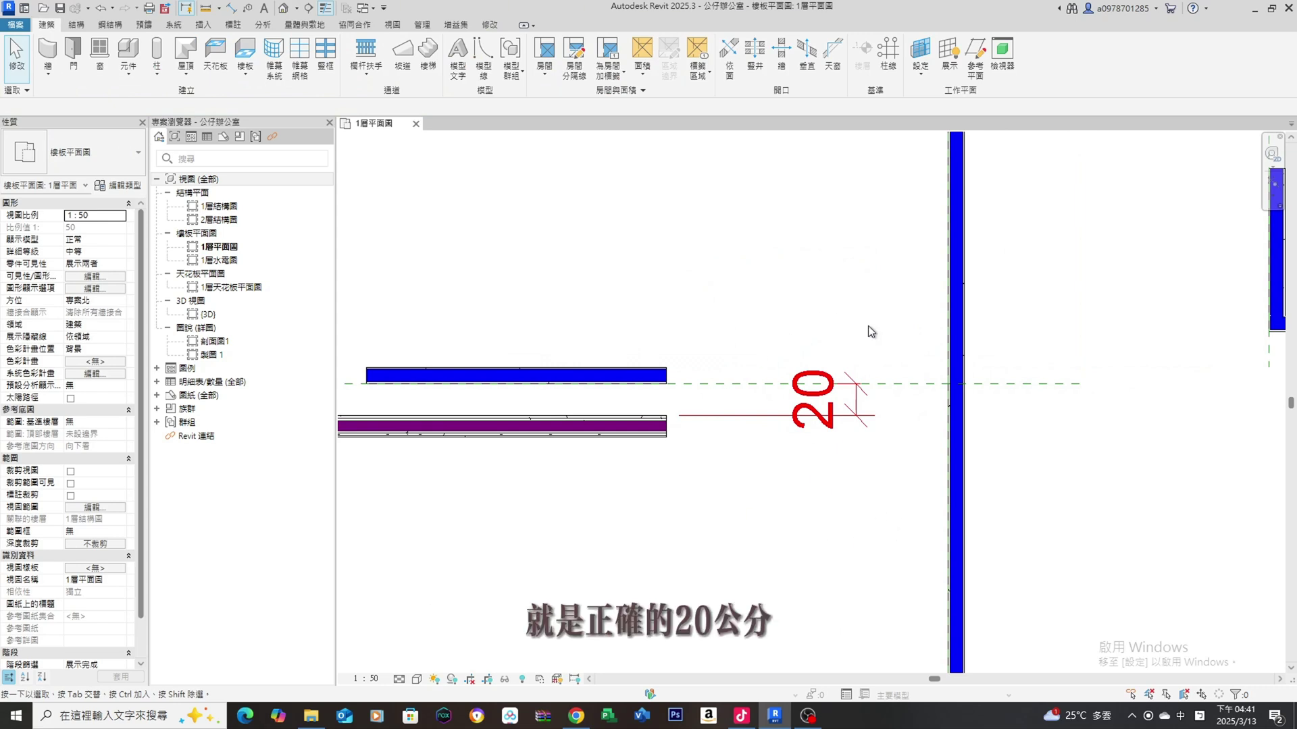
{"action": "left_click", "coordinate": [974, 71]}
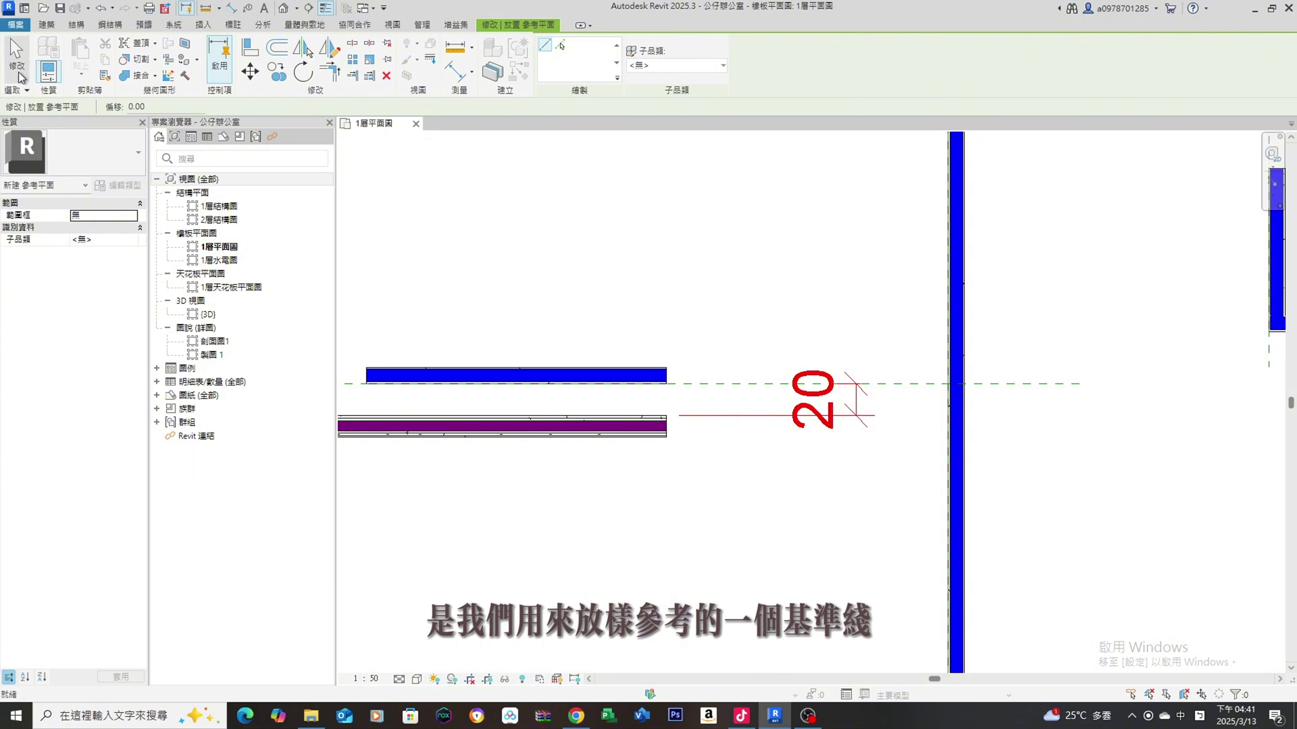
{"action": "key", "text": "Escape"}
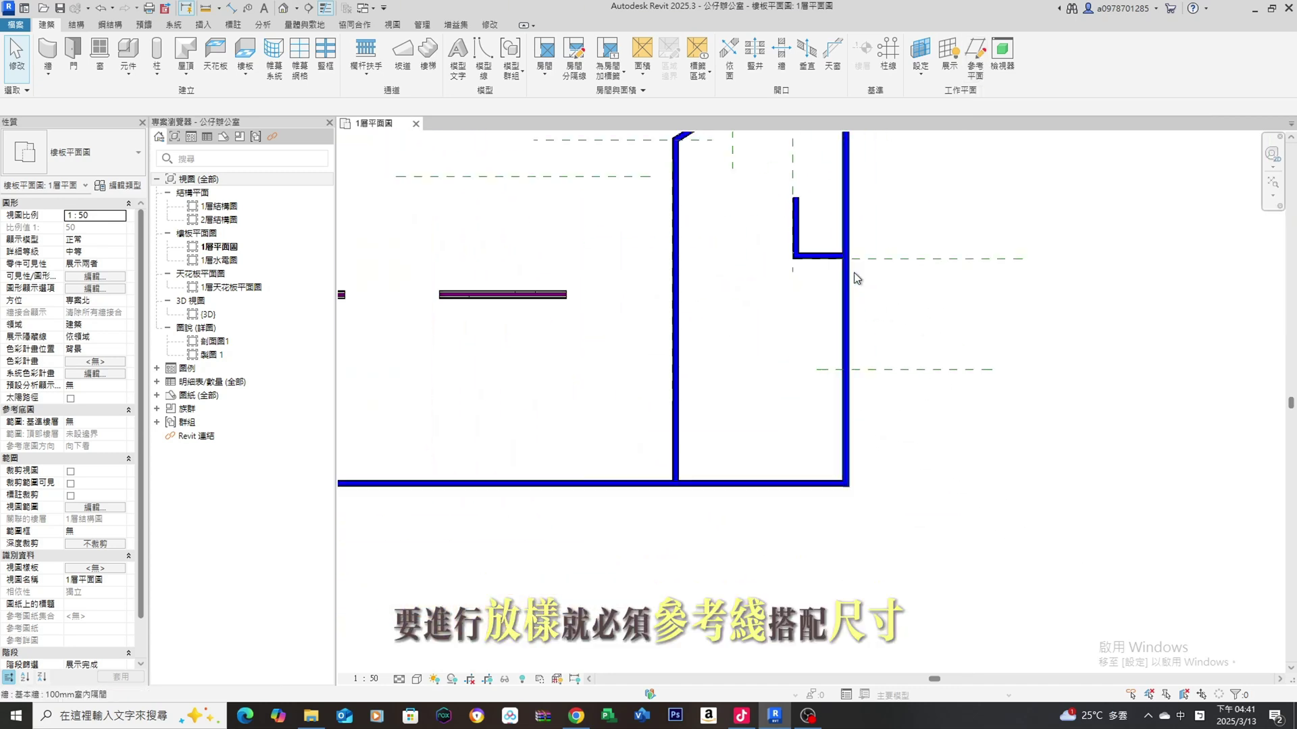
Place an aligned dimension from the bottom wall face across both upper reference planes.
{"action": "scroll", "coordinate": [865, 473], "scroll_direction": "up", "scroll_amount": 1}
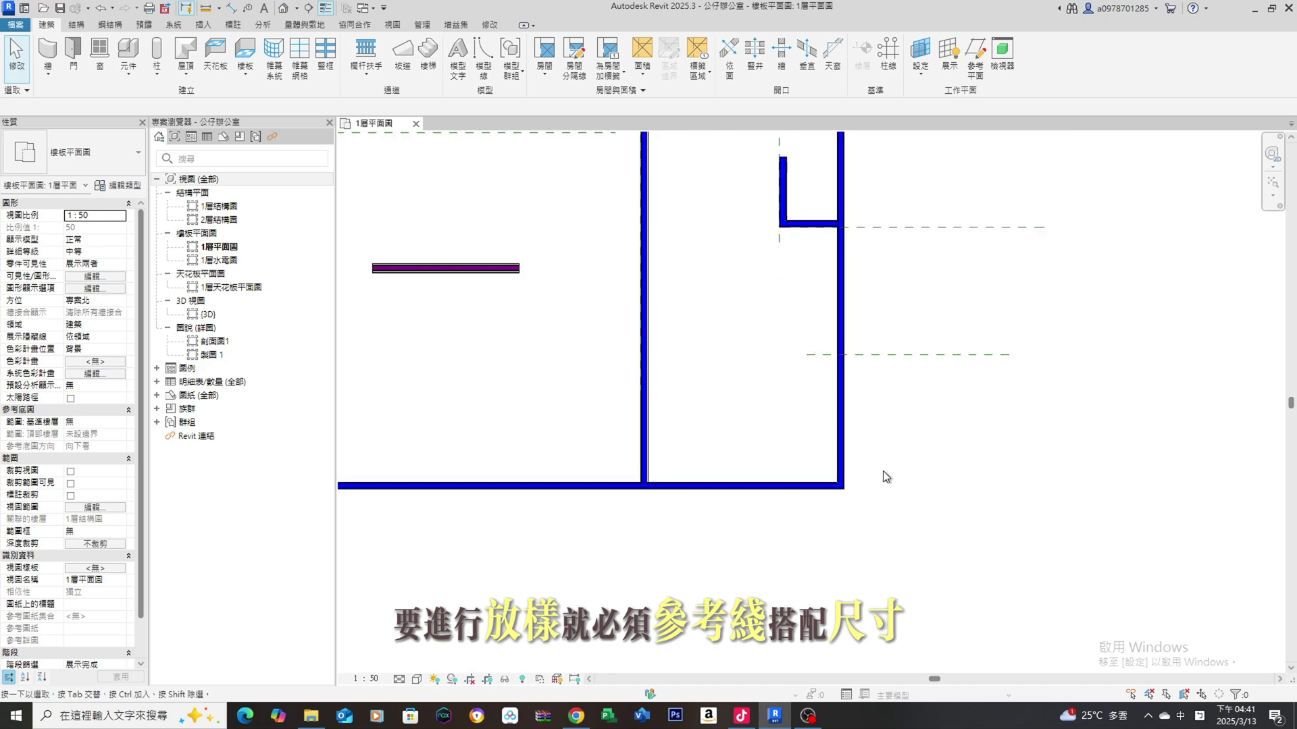
{"action": "key", "text": "d"}
{"action": "key", "text": "i"}
{"action": "scroll", "coordinate": [804, 486], "scroll_direction": "up", "scroll_amount": 1}
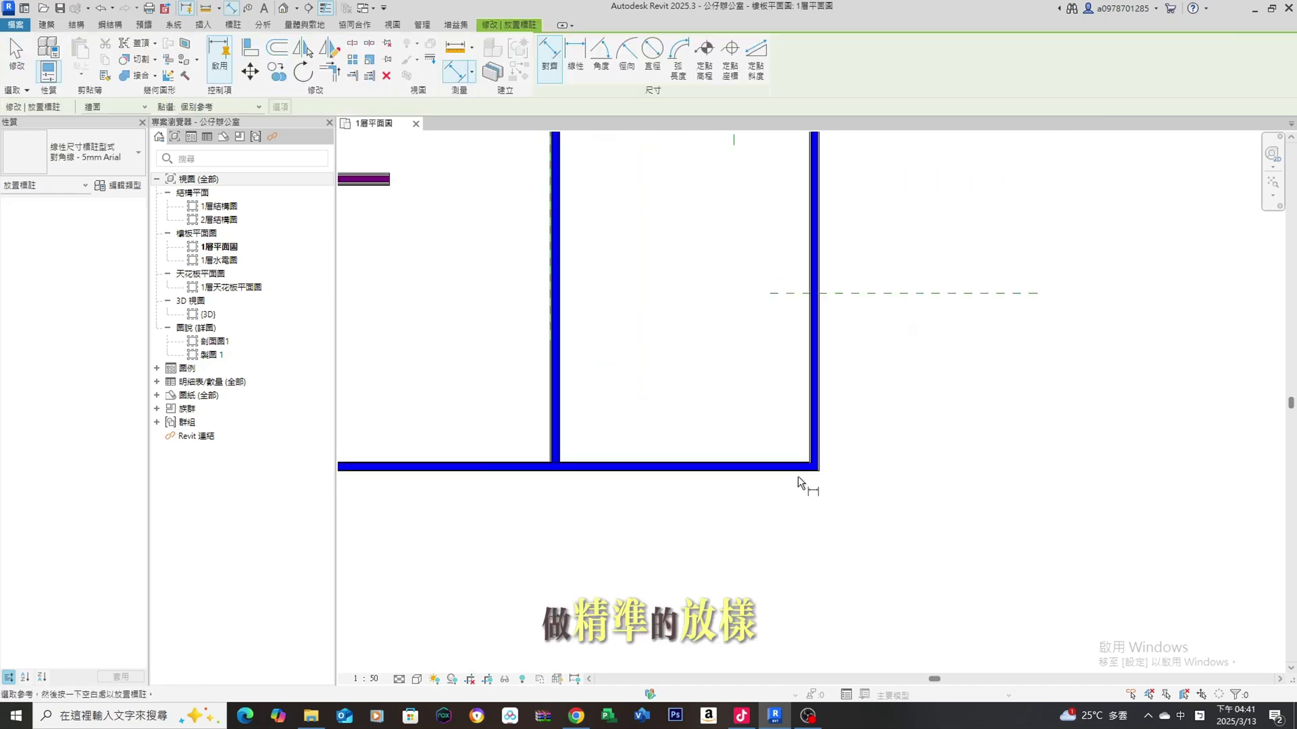
{"action": "scroll", "coordinate": [804, 486], "scroll_direction": "up", "scroll_amount": 1}
{"action": "left_click", "coordinate": [797, 464]}
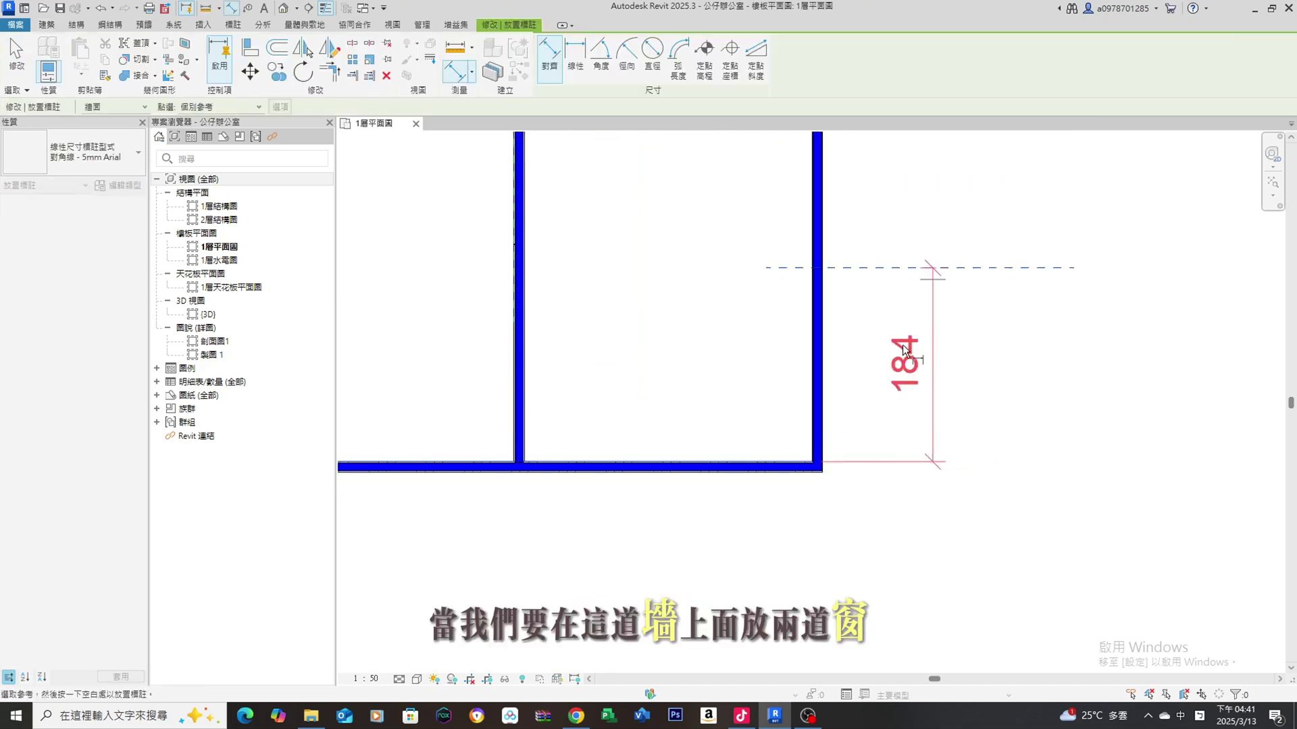
{"action": "middle_click_drag", "start_coordinate": [956, 287], "coordinate": [866, 422]}
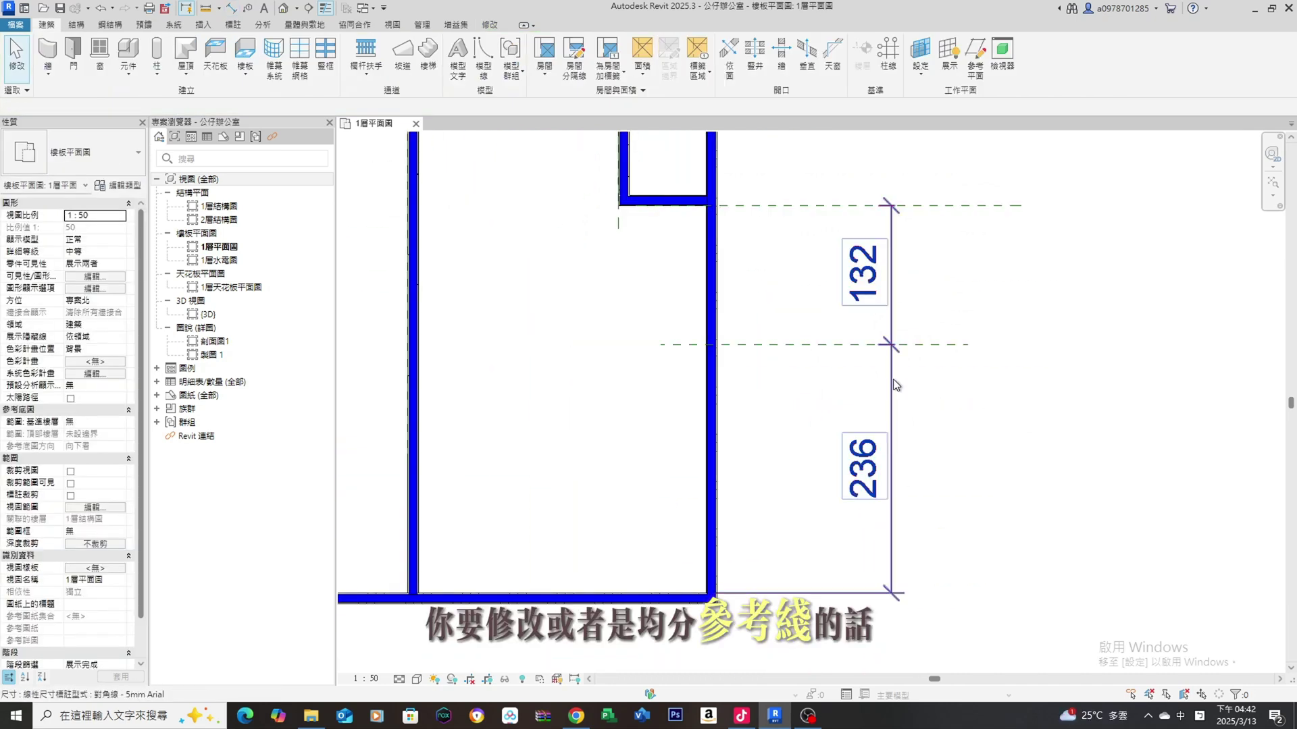
{"action": "left_click", "coordinate": [893, 381]}
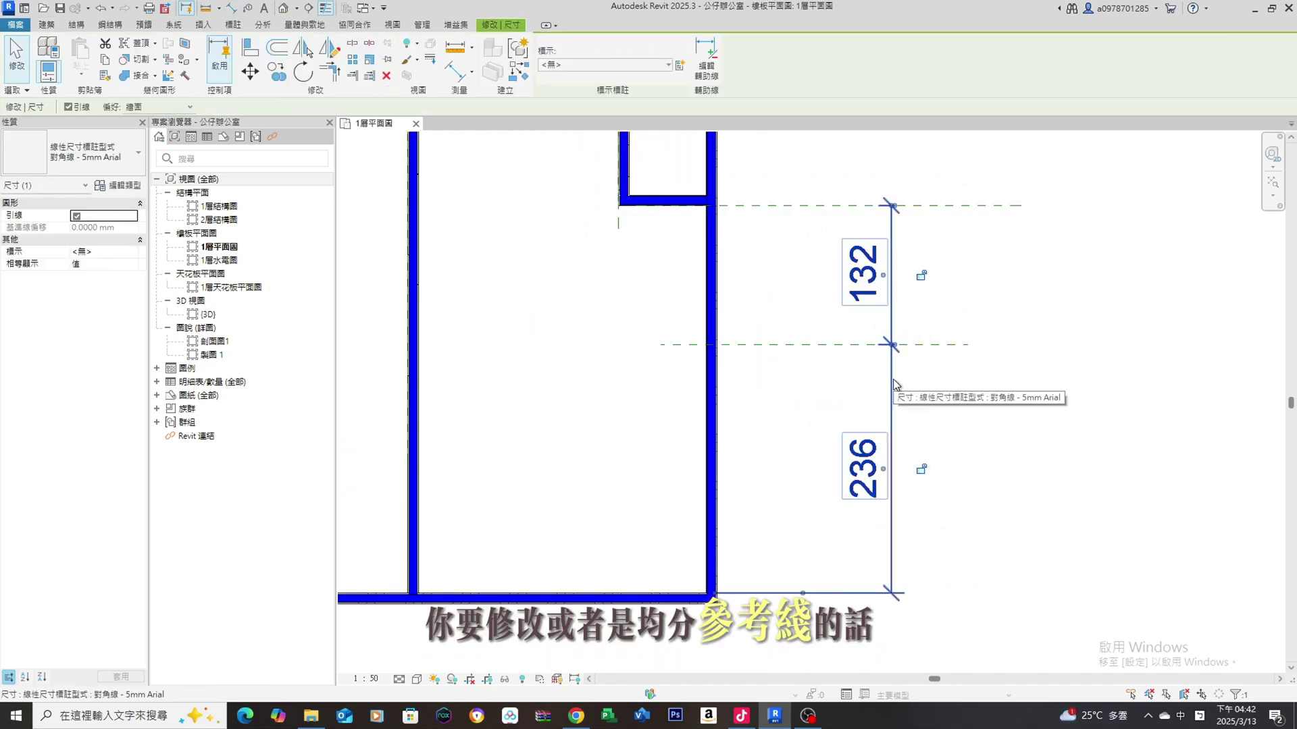
{"action": "scroll", "coordinate": [967, 411], "scroll_direction": "up", "scroll_amount": 1}
{"action": "scroll", "coordinate": [967, 411], "scroll_direction": "up", "scroll_amount": 1}
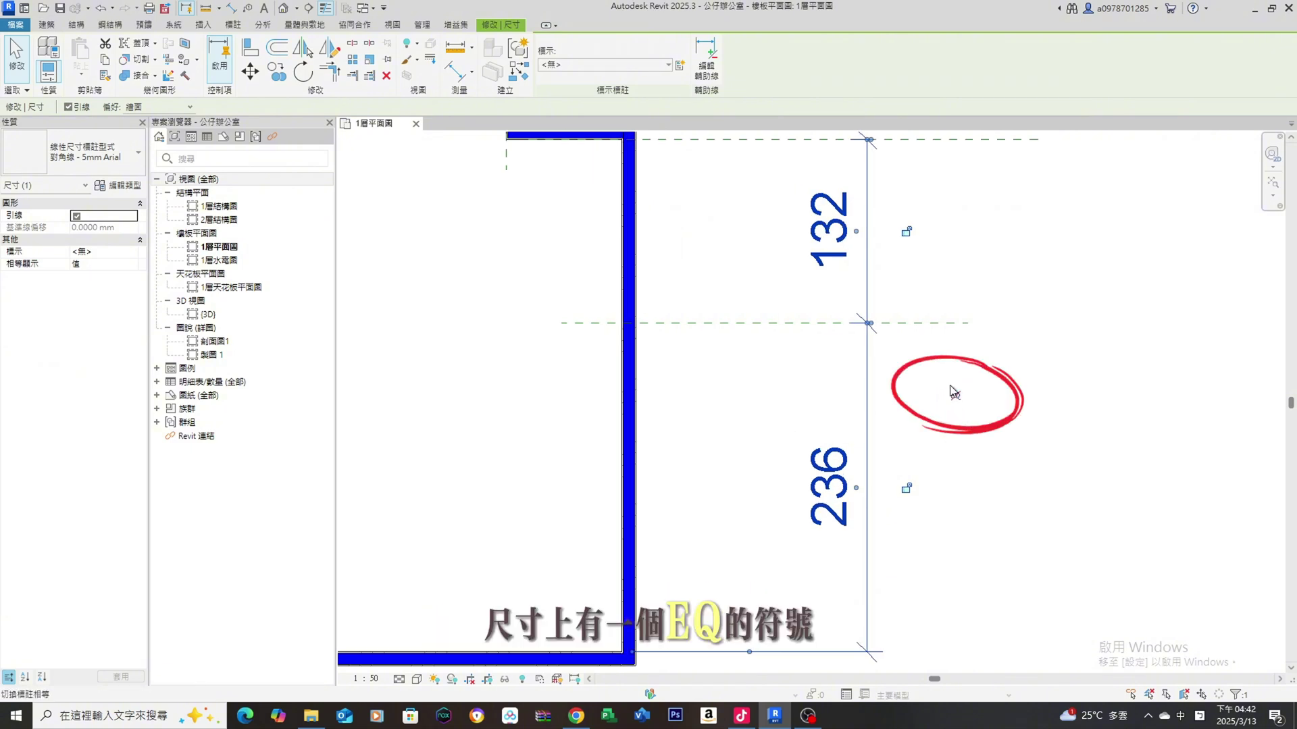
{"action": "scroll", "coordinate": [925, 420], "scroll_direction": "down", "scroll_amount": 1}
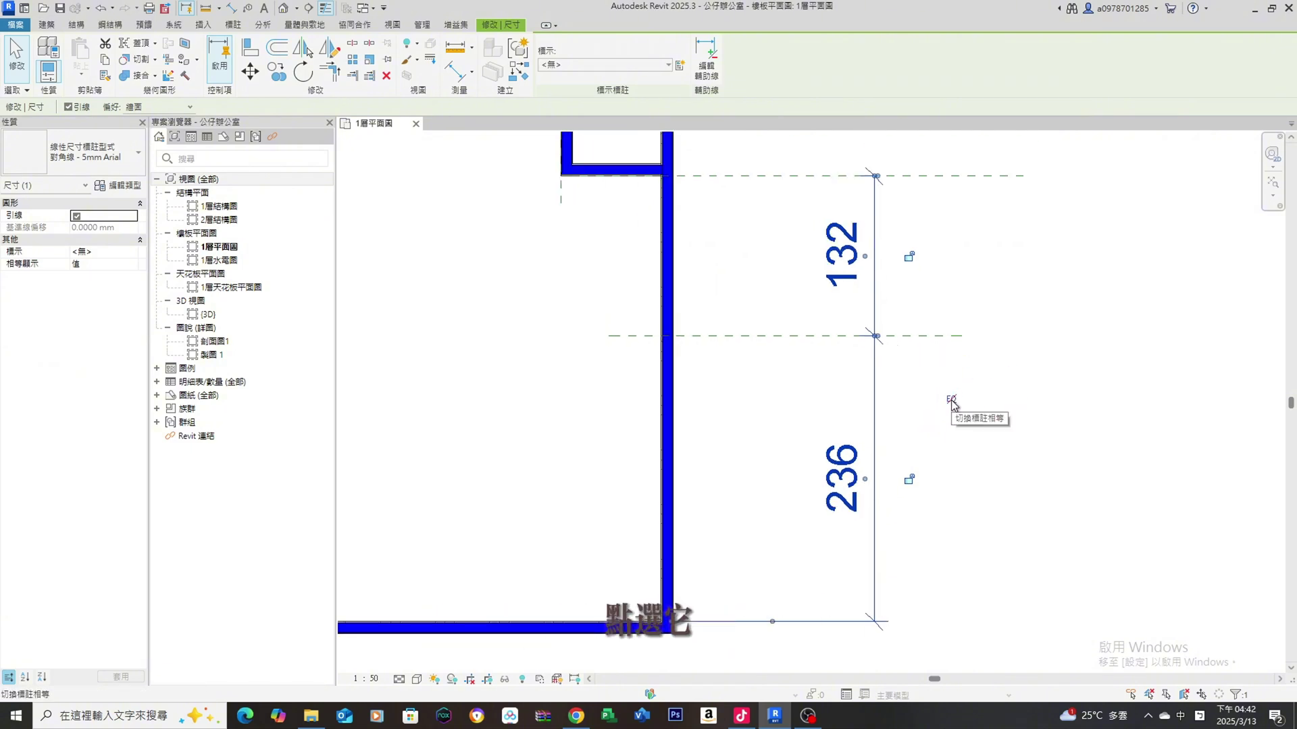
Equalize the dimension and display its equal segments as values, 184 and 184.
{"action": "left_click", "coordinate": [951, 400]}
{"action": "left_click", "coordinate": [989, 474]}
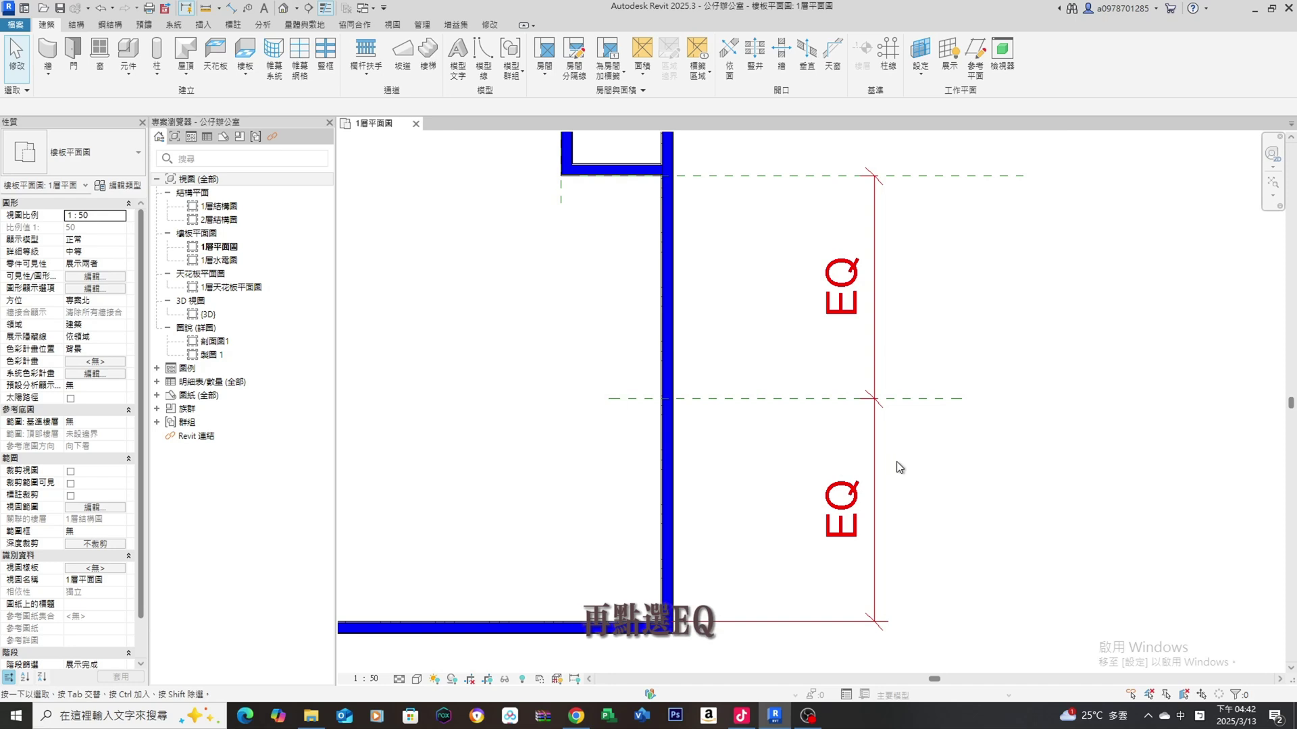
{"action": "left_click", "coordinate": [873, 454]}
{"action": "left_click", "coordinate": [873, 453]}
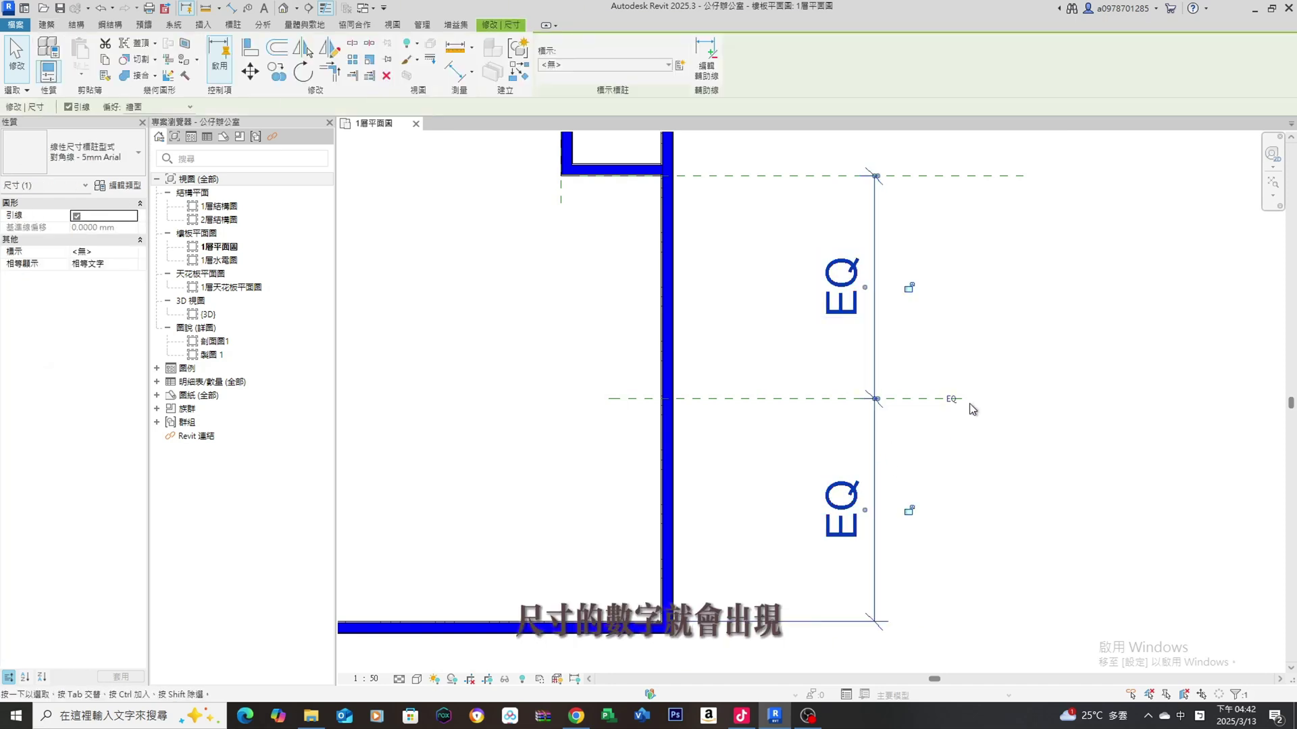
{"action": "left_click", "coordinate": [952, 401]}
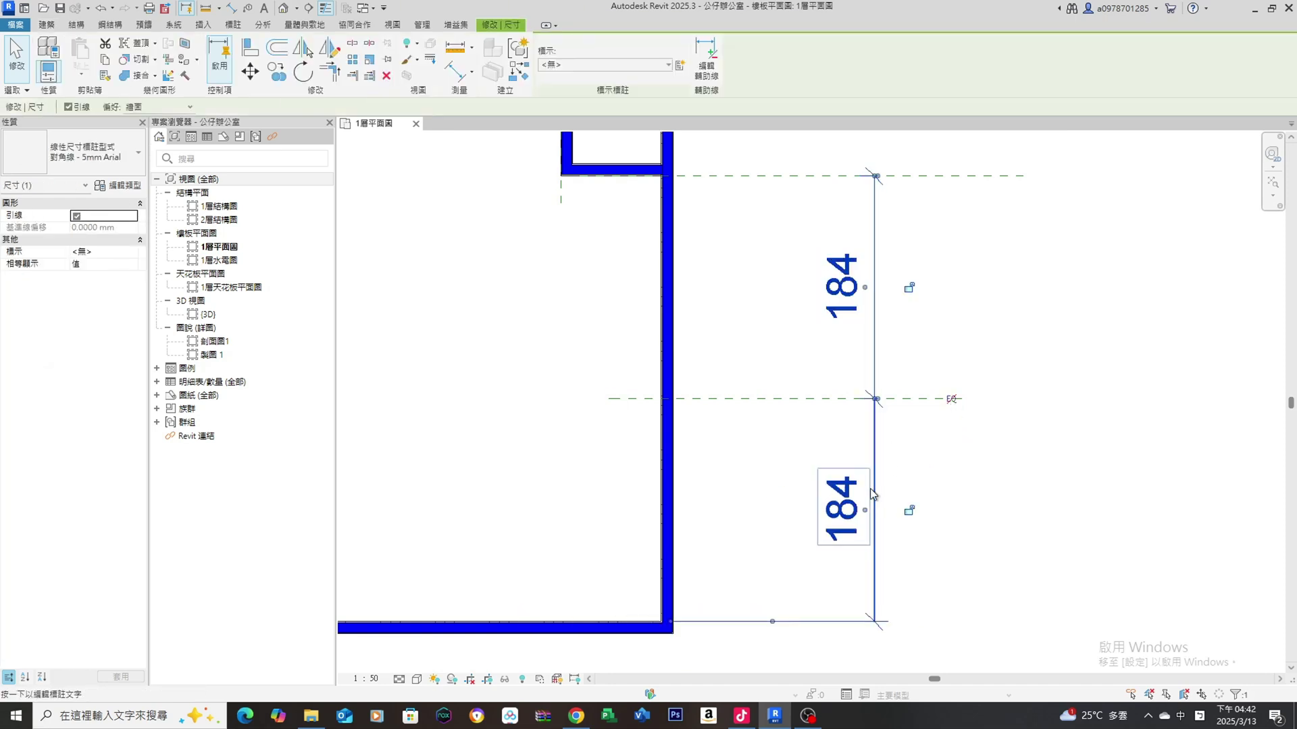
{"action": "left_click", "coordinate": [1061, 443]}
{"action": "scroll", "coordinate": [1023, 484], "scroll_direction": "down", "scroll_amount": 2}
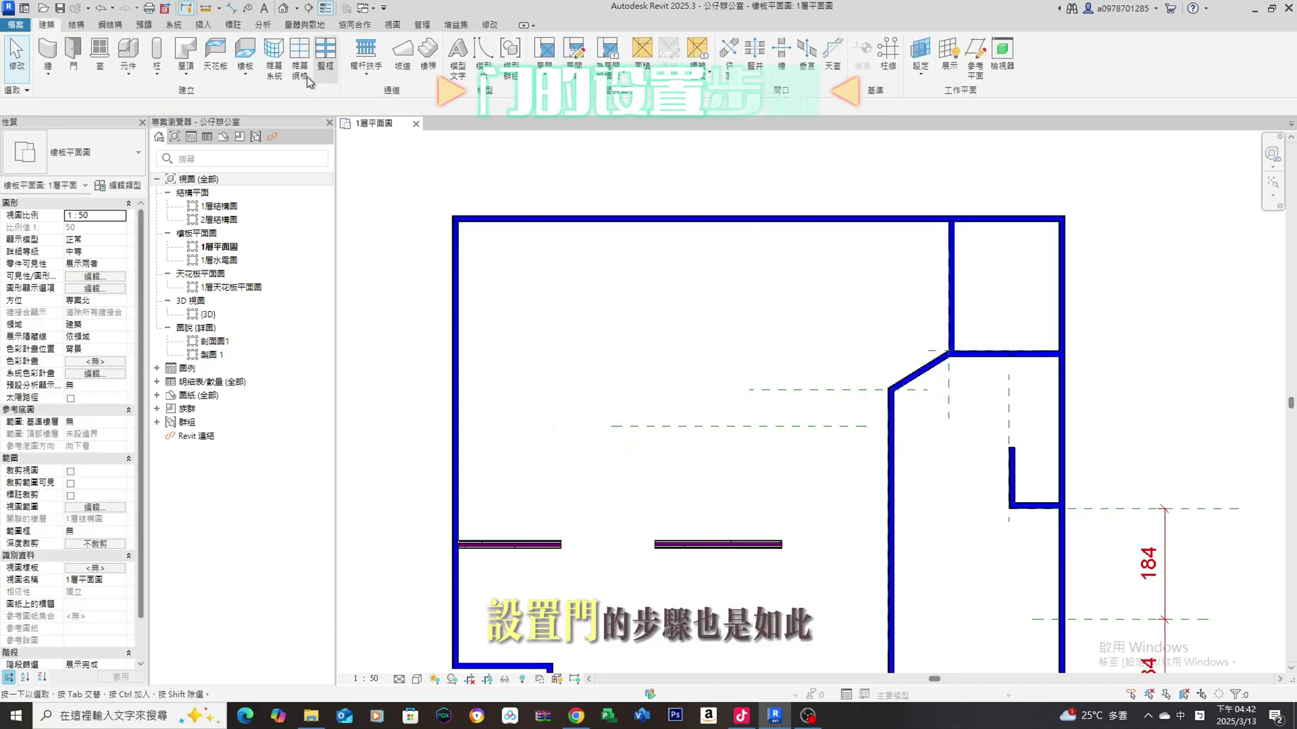
Place a reference plane and set its dimension from the wall corner from 40 to 20 cm.
{"action": "left_click", "coordinate": [975, 74]}
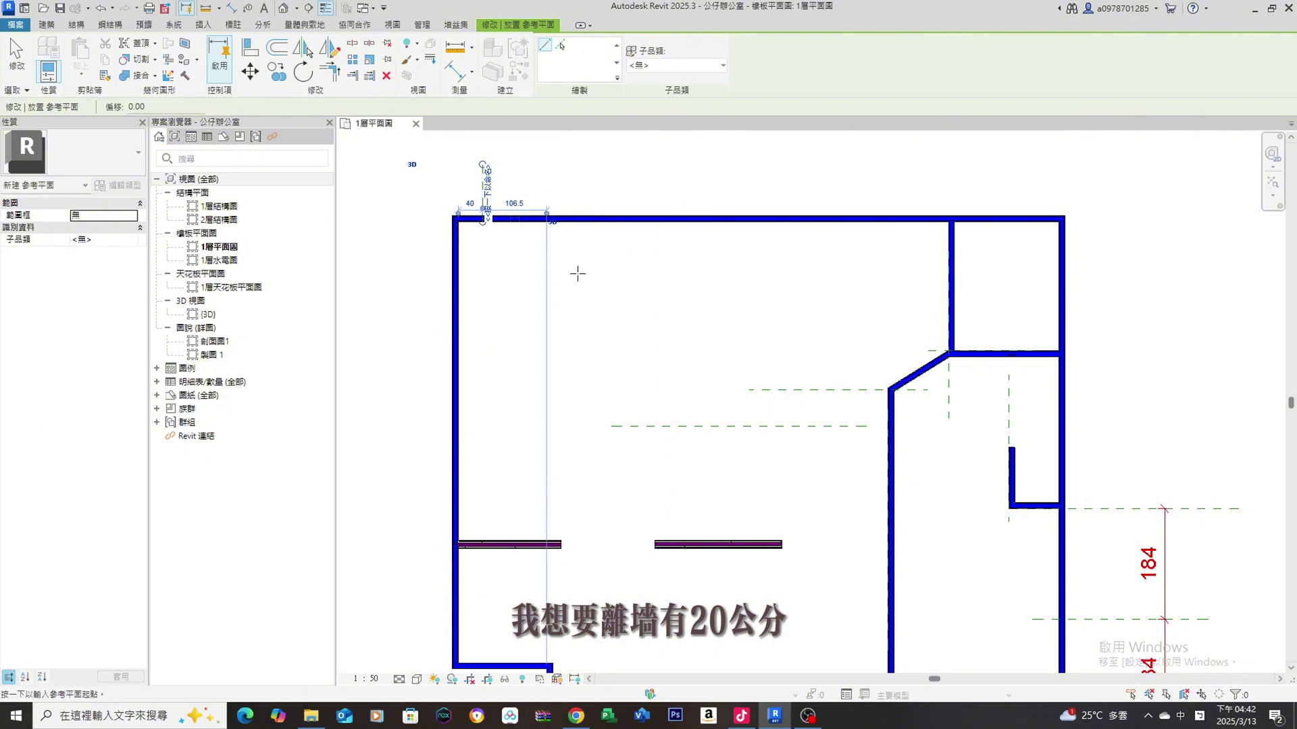
{"action": "scroll", "coordinate": [581, 277], "scroll_direction": "up", "scroll_amount": 2}
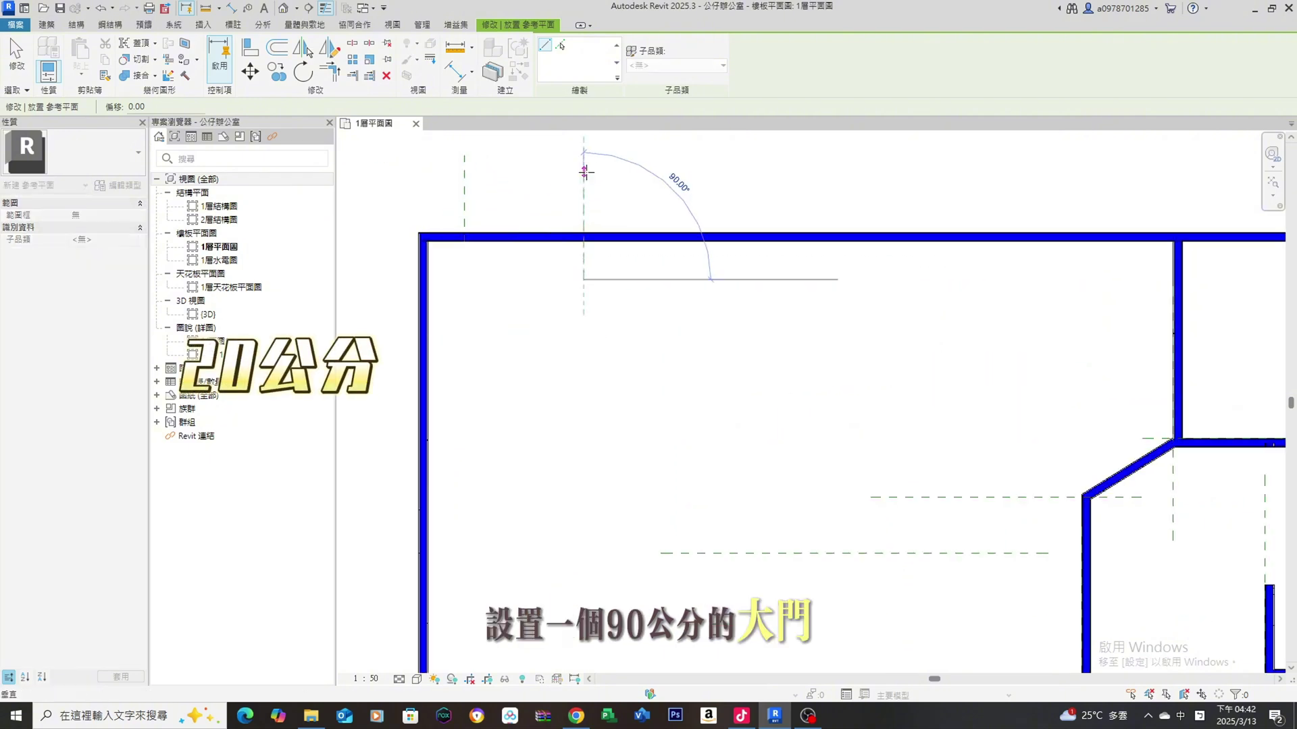
{"action": "left_click", "coordinate": [231, 8]}
{"action": "left_click", "coordinate": [430, 313]}
{"action": "left_click", "coordinate": [406, 177]}
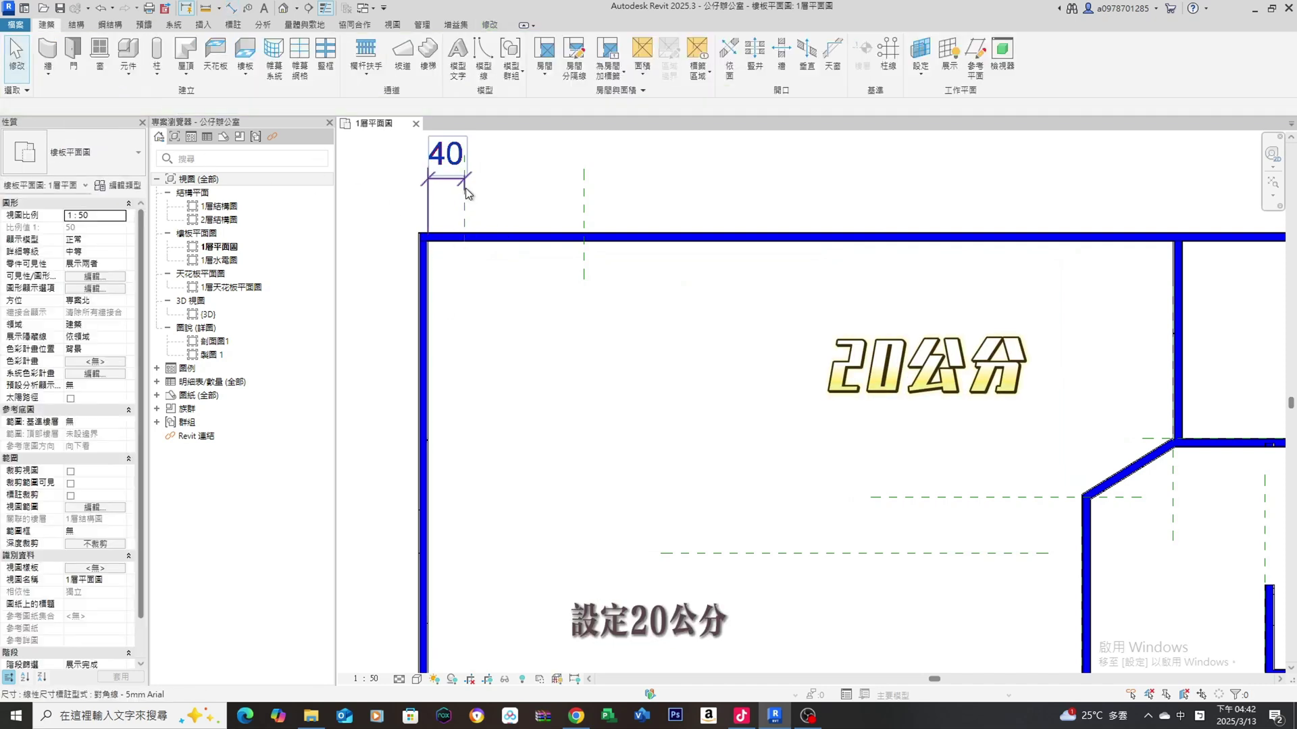
{"action": "left_click", "coordinate": [438, 163]}
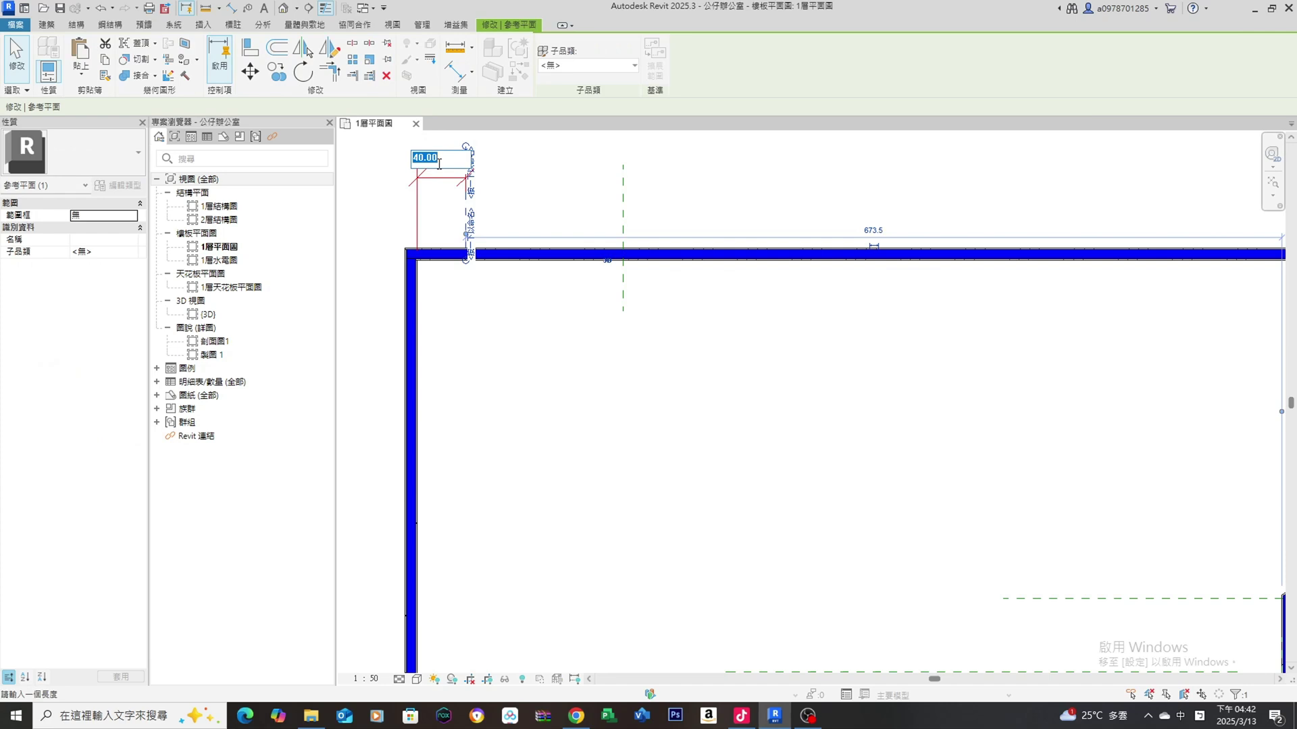
{"action": "type", "text": "20"}
{"action": "key", "text": "Return"}
{"action": "left_click", "coordinate": [430, 186]}
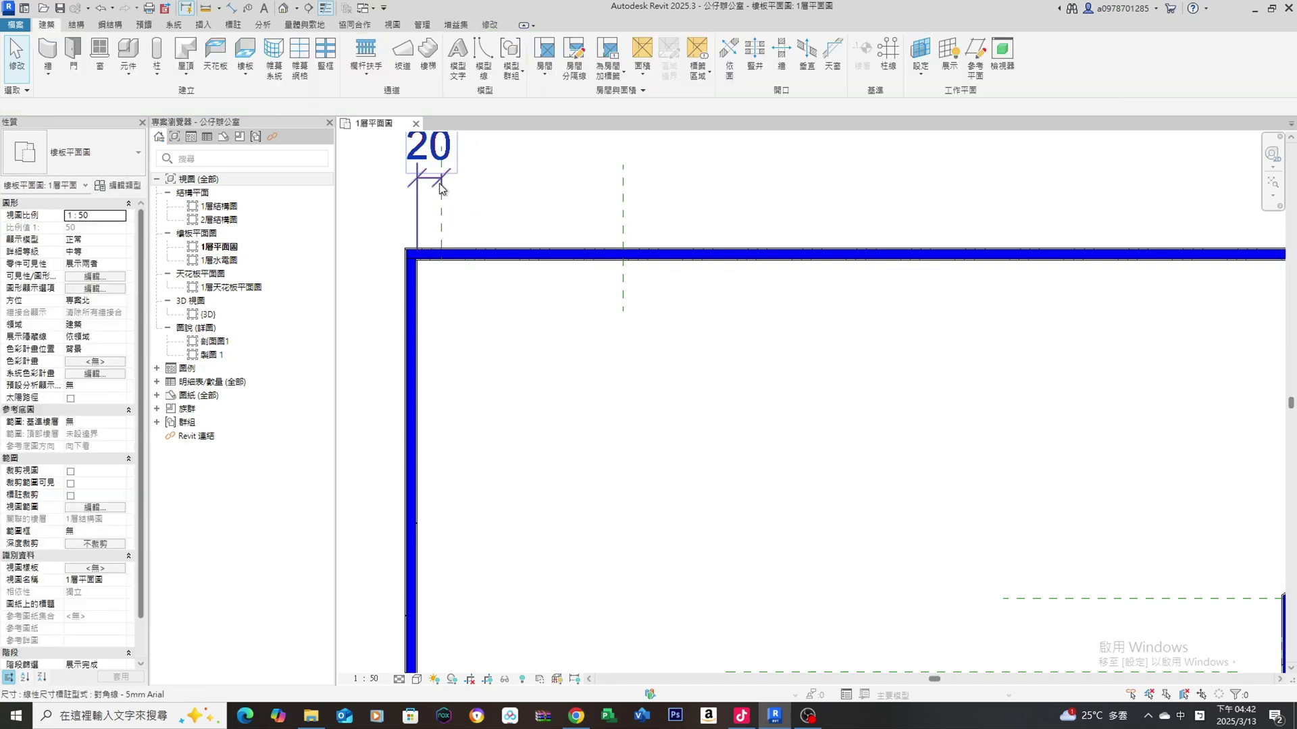
Extend the dimension to the second reference plane and set the spacing from 150 to 90 cm.
{"action": "left_click", "coordinate": [707, 67]}
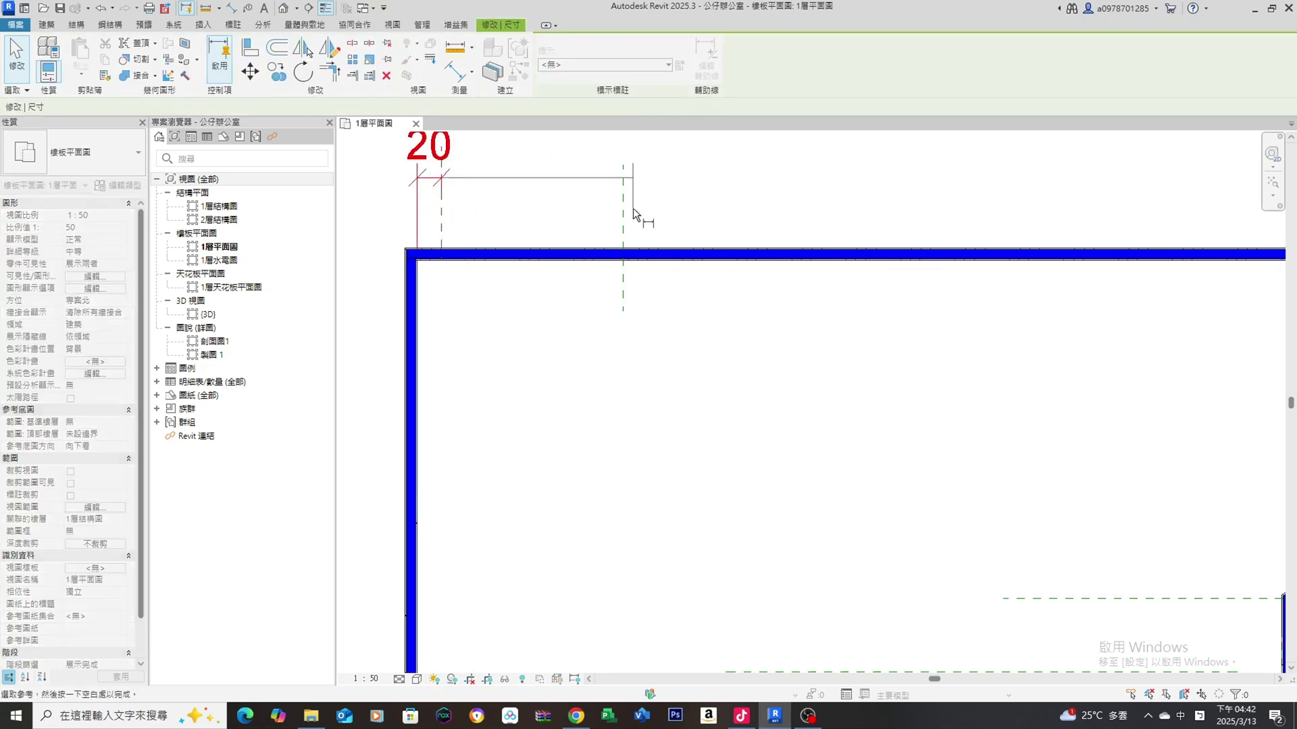
{"action": "left_click", "coordinate": [623, 211]}
{"action": "left_click", "coordinate": [776, 211]}
{"action": "left_click", "coordinate": [674, 218]}
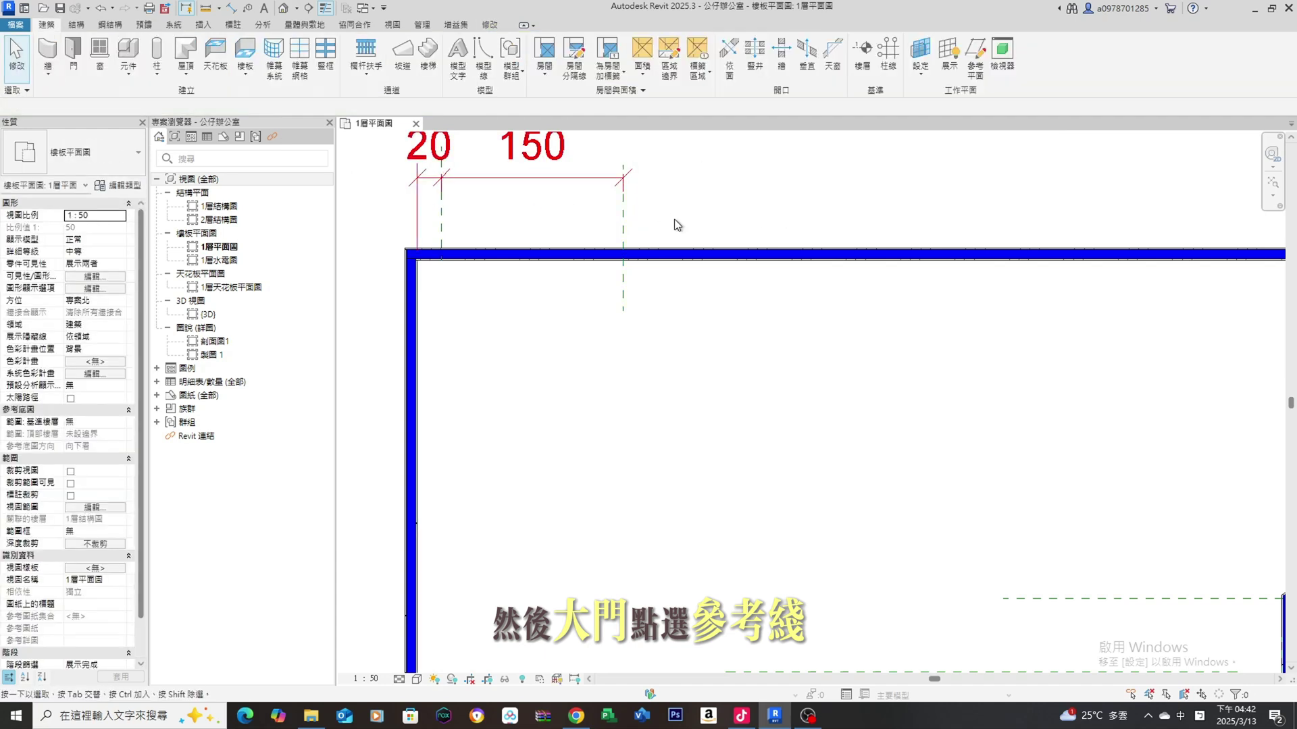
{"action": "left_click", "coordinate": [624, 300]}
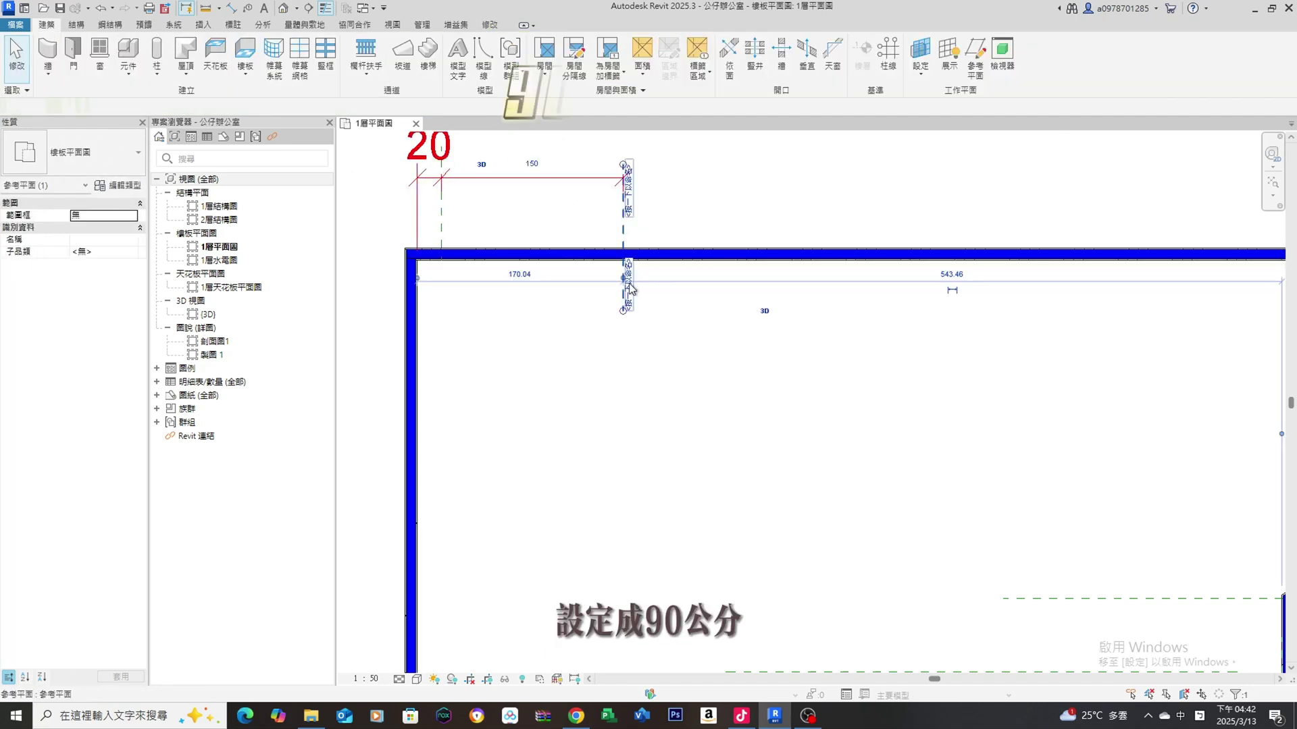
{"action": "left_click", "coordinate": [533, 164]}
{"action": "type", "text": "0"}
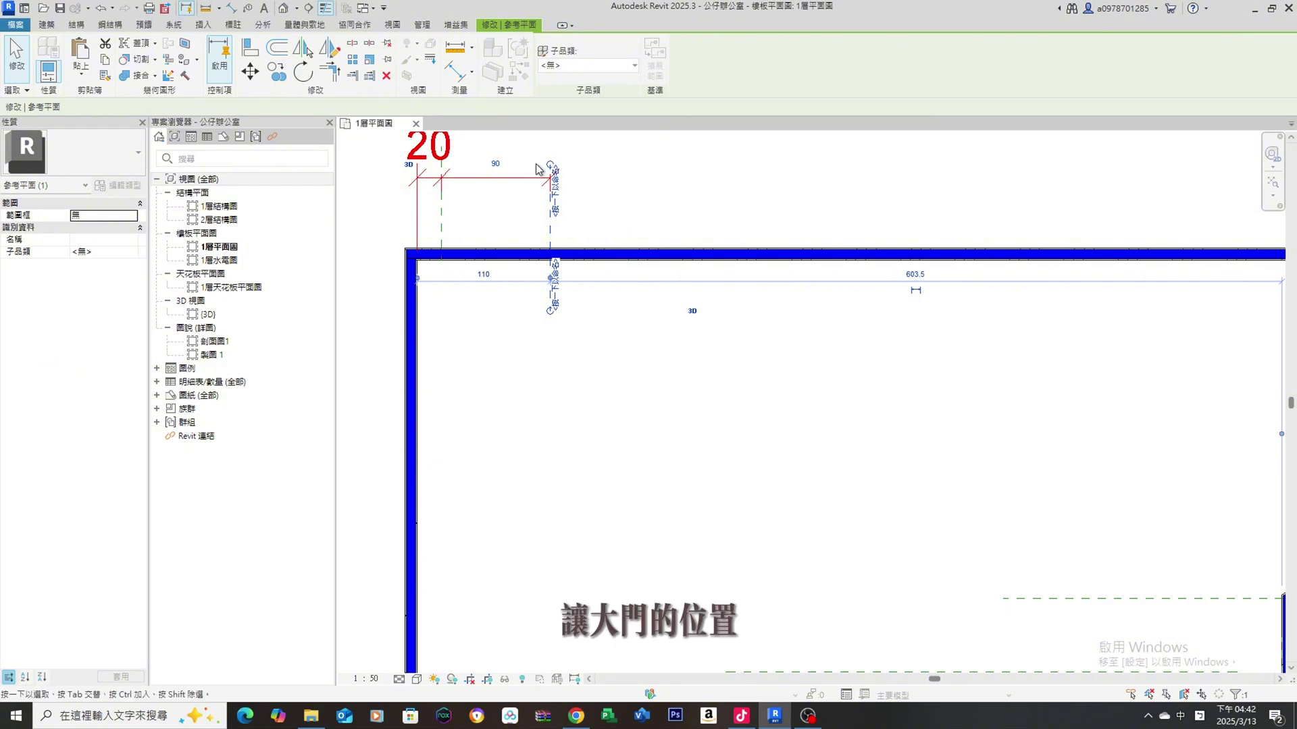
{"action": "key", "text": "Return"}
{"action": "left_click", "coordinate": [504, 282]}
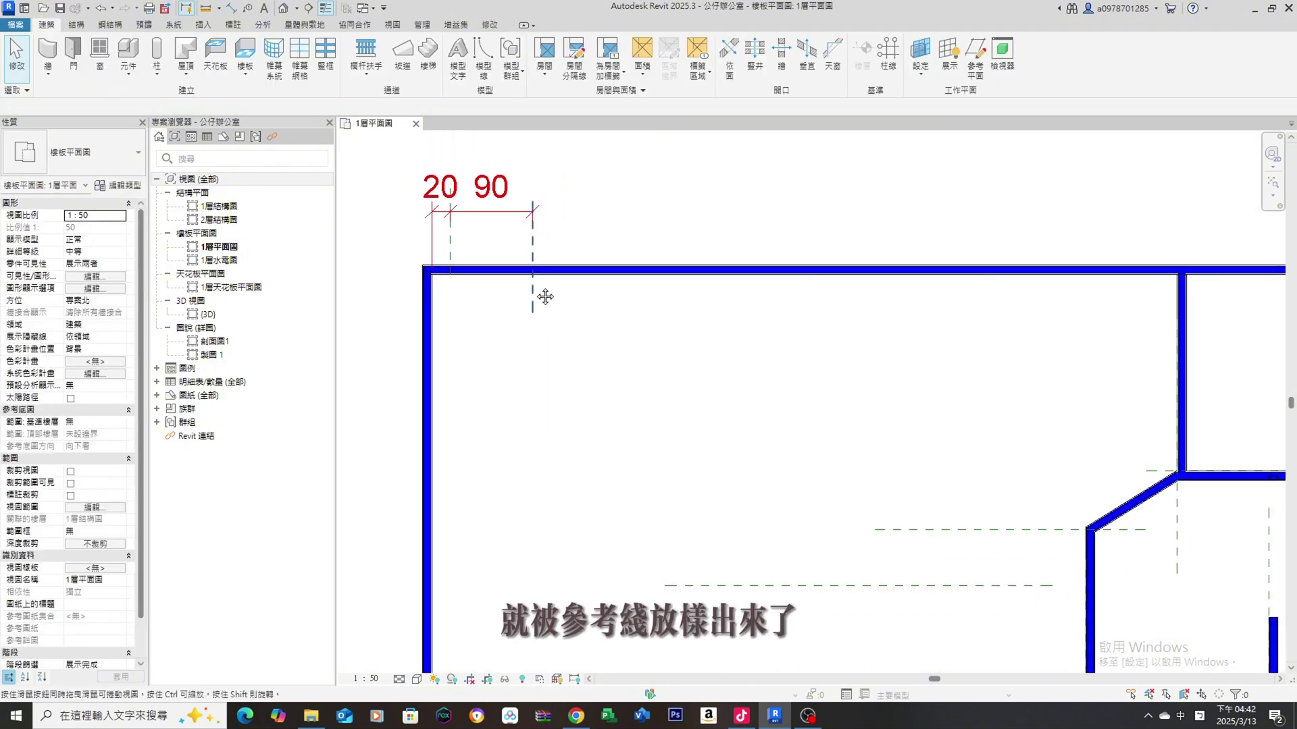
{"action": "scroll", "coordinate": [541, 295], "scroll_direction": "down", "scroll_amount": 3}
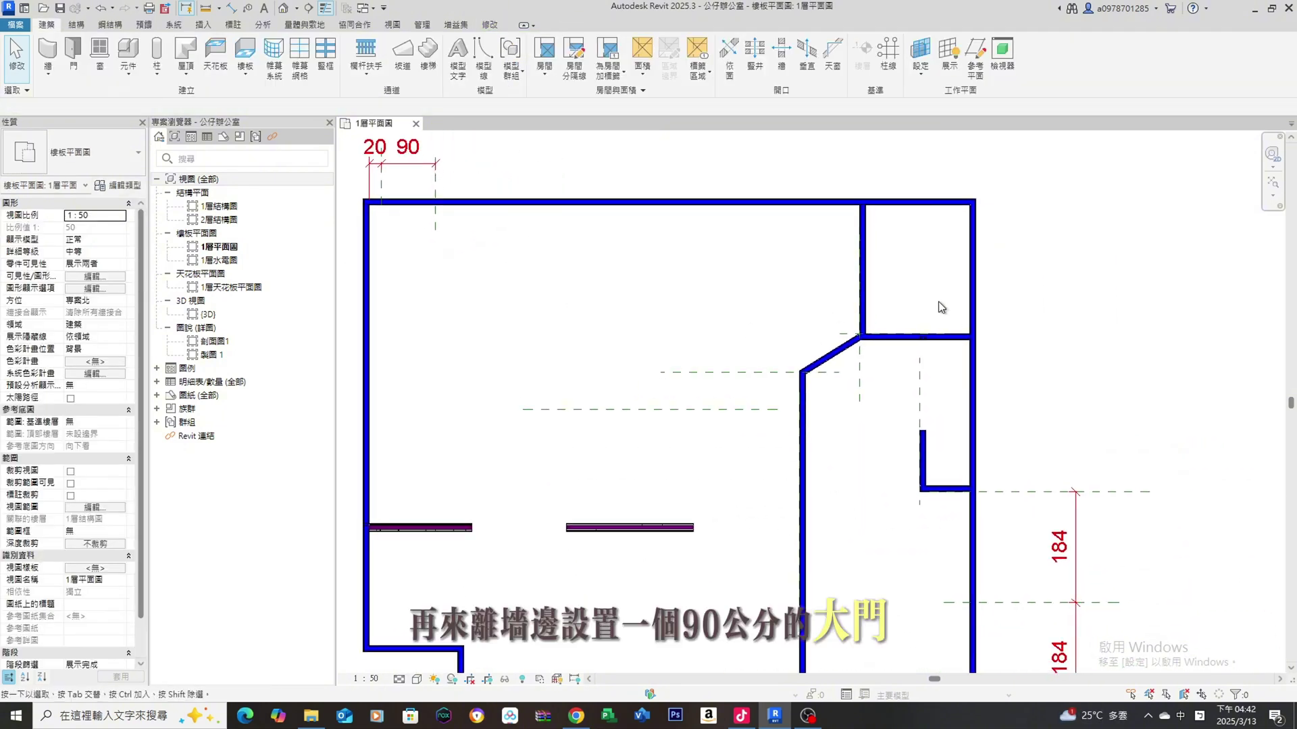
Draw a horizontal reference plane in the upper-right room.
{"action": "left_click", "coordinate": [978, 58]}
{"action": "scroll", "coordinate": [886, 258], "scroll_direction": "up", "scroll_amount": 2}
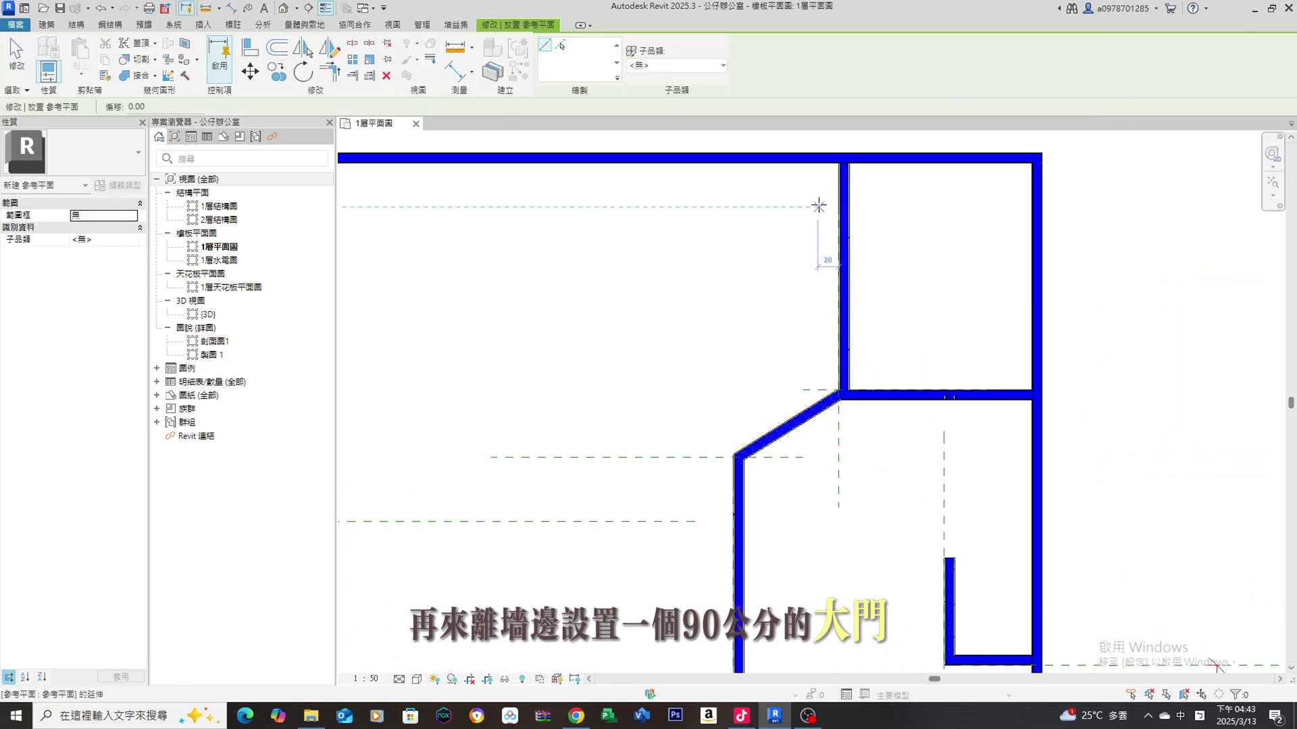
{"action": "left_click", "coordinate": [778, 254]}
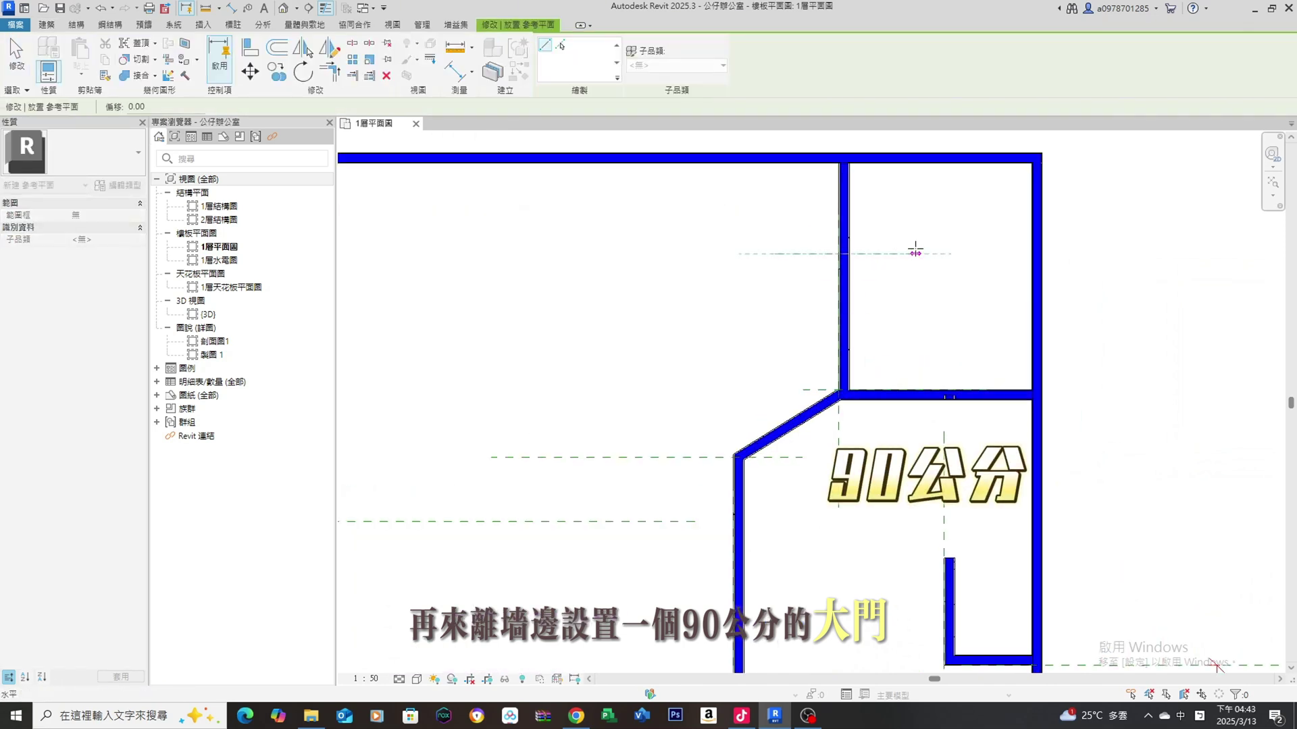
{"action": "left_click", "coordinate": [915, 251]}
Dimension the plane from the top wall and change the distance from 86 to 90.
{"action": "left_click", "coordinate": [233, 8]}
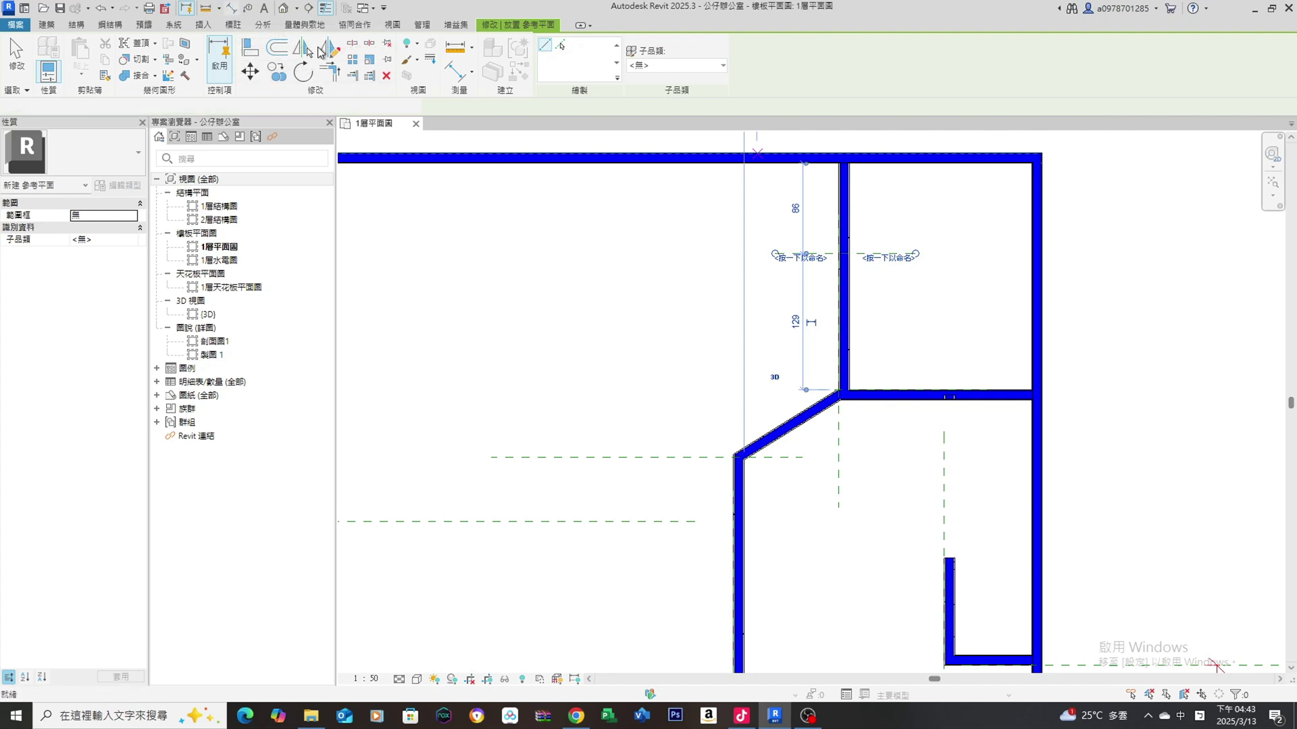
{"action": "scroll", "coordinate": [821, 223], "scroll_direction": "up", "scroll_amount": 2}
{"action": "left_click", "coordinate": [829, 257]}
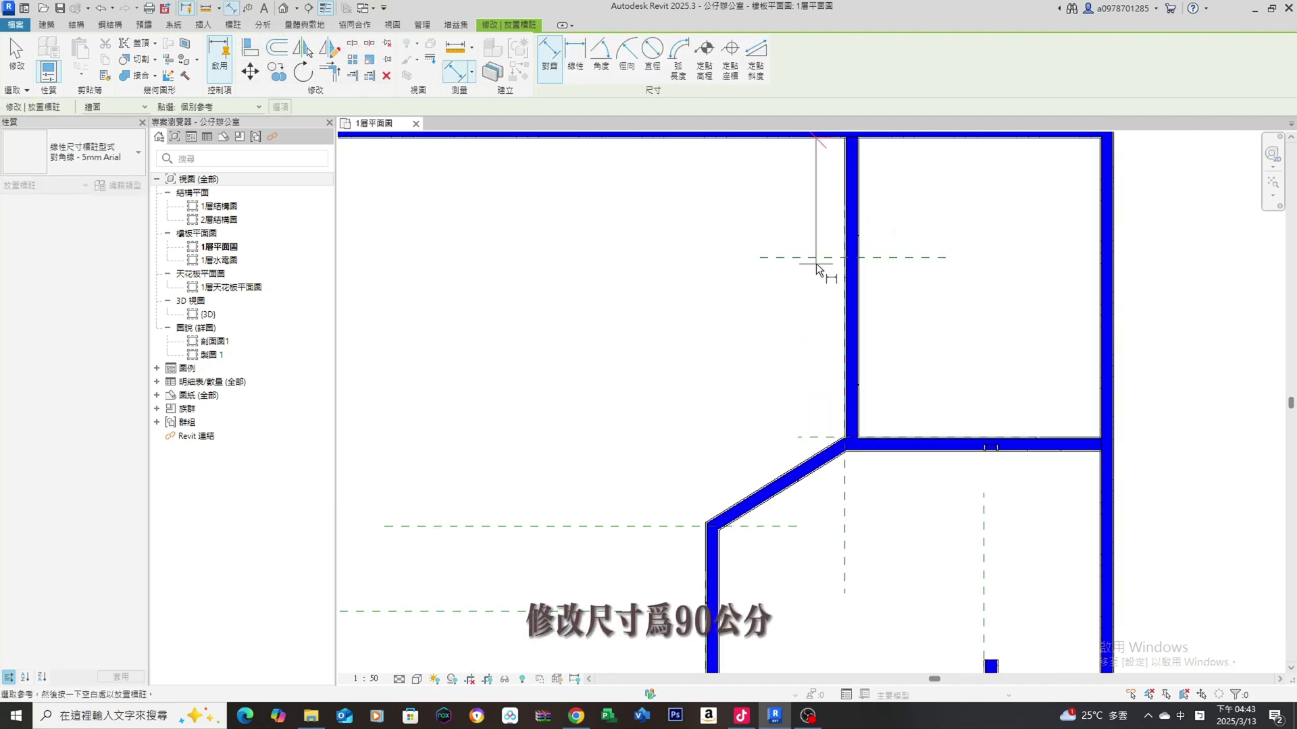
{"action": "scroll", "coordinate": [756, 270], "scroll_direction": "down", "scroll_amount": 1}
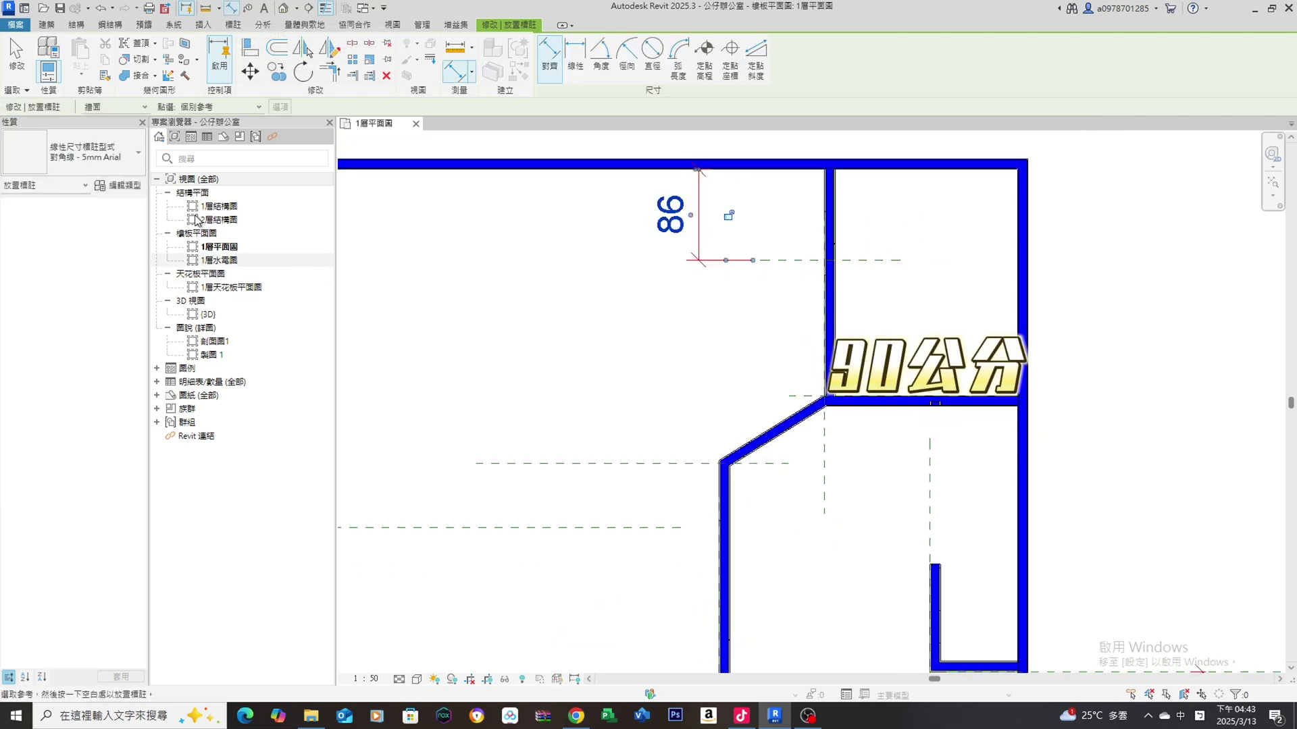
{"action": "left_click", "coordinate": [16, 57]}
{"action": "left_click", "coordinate": [802, 266]}
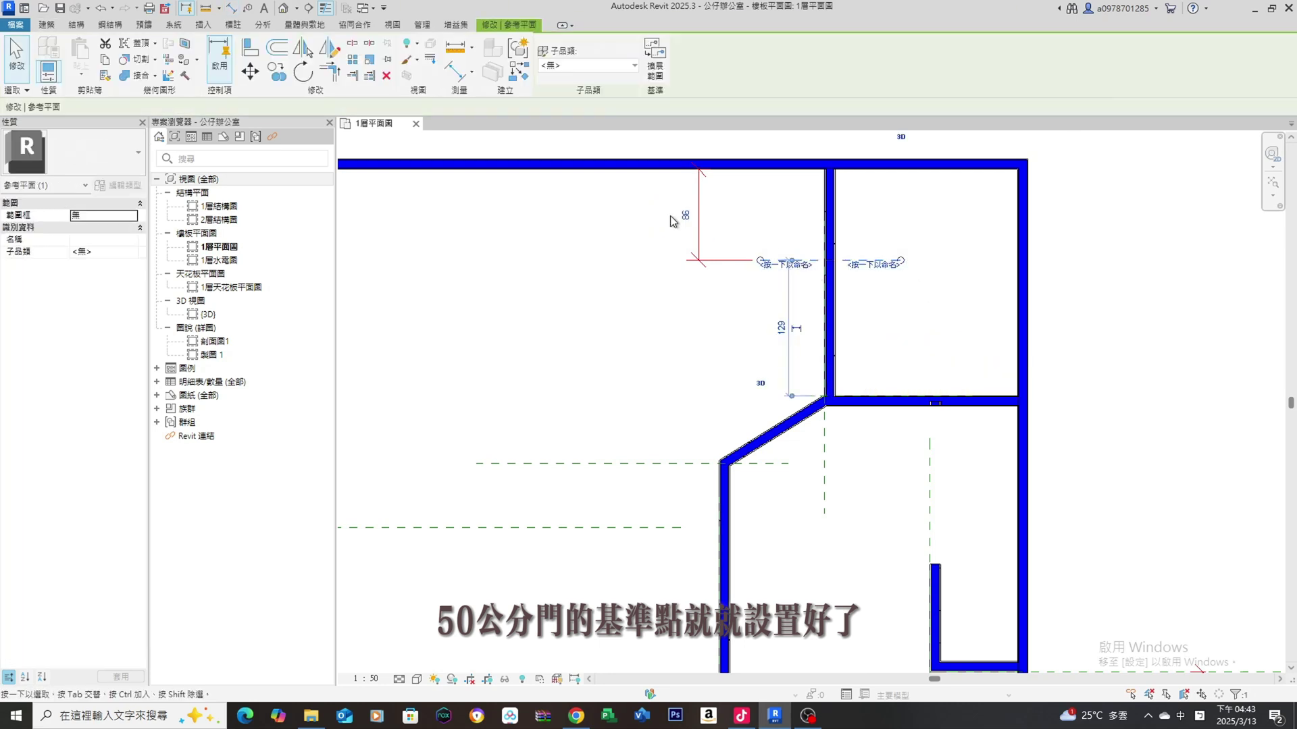
{"action": "left_click", "coordinate": [684, 215]}
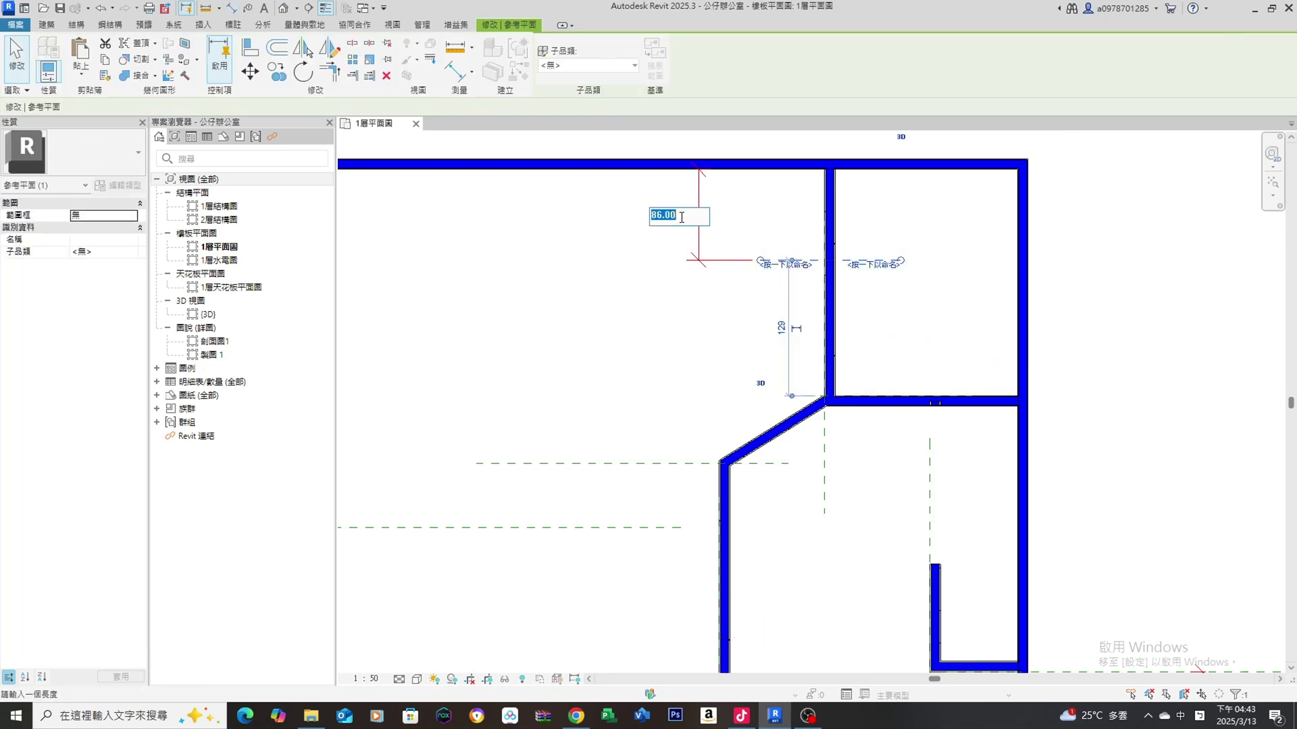
{"action": "key", "text": "Return"}
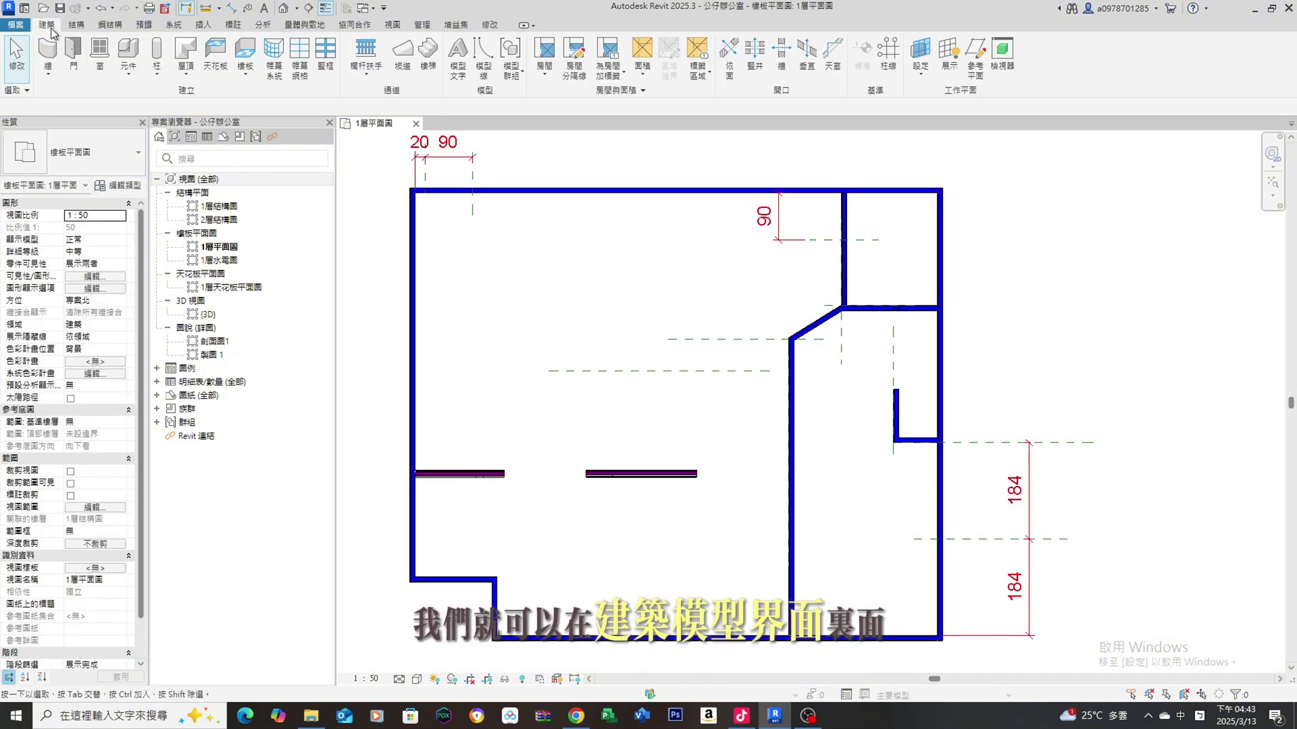
Start the Door tool with the M_單個嵌平 : 90*210 door type selected.
{"action": "left_click", "coordinate": [74, 60]}
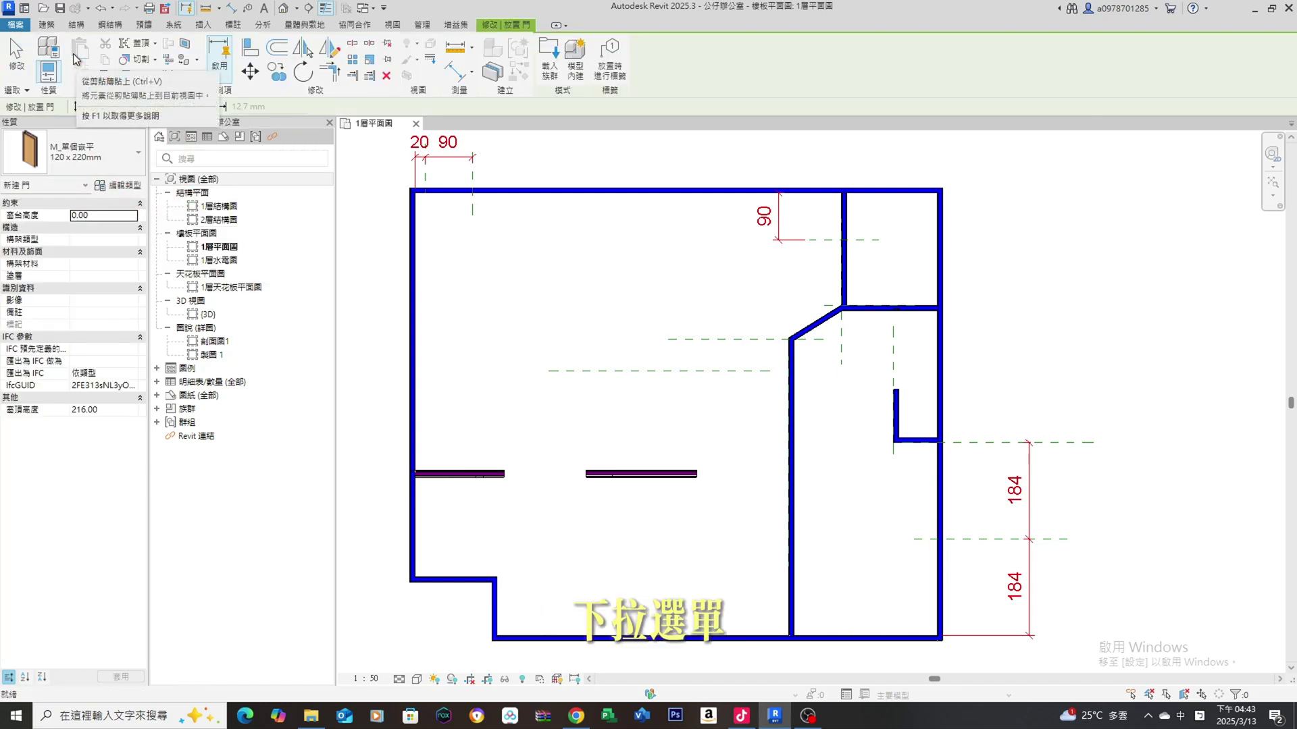
{"action": "left_click", "coordinate": [139, 152]}
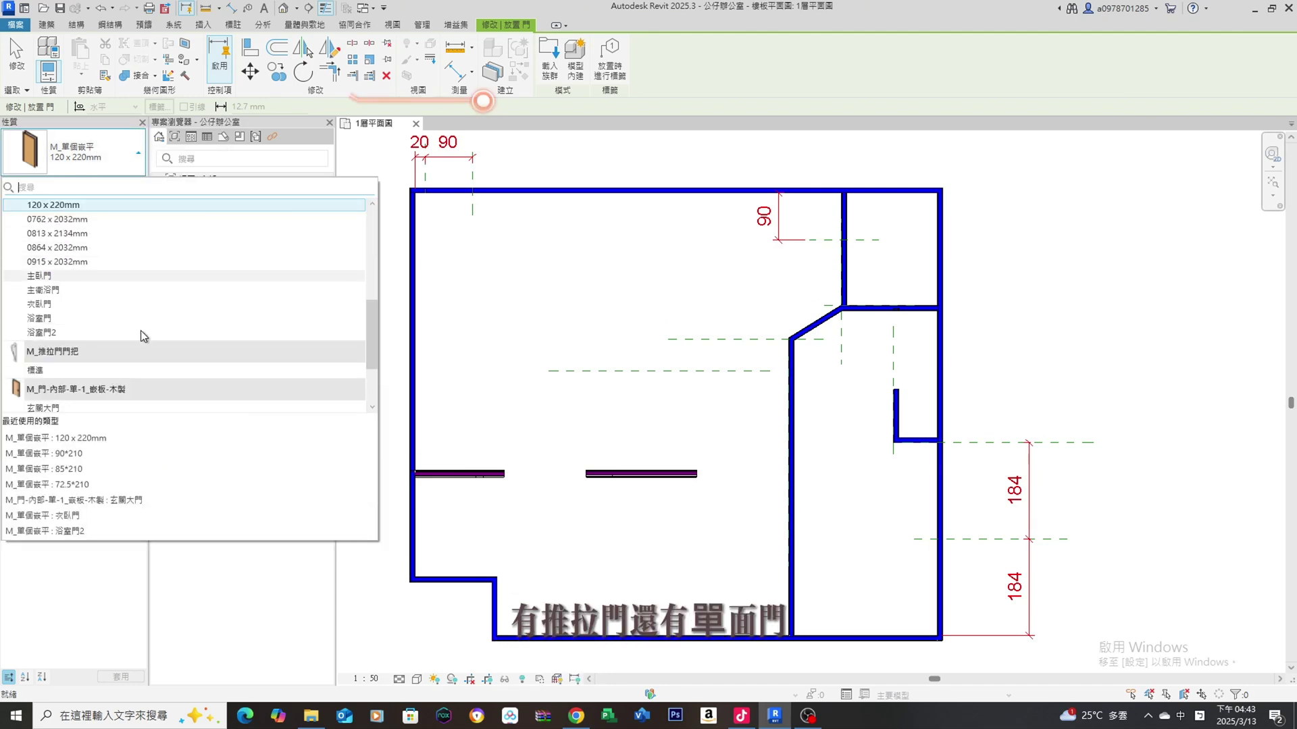
{"action": "scroll", "coordinate": [54, 358], "scroll_direction": "down", "scroll_amount": 3}
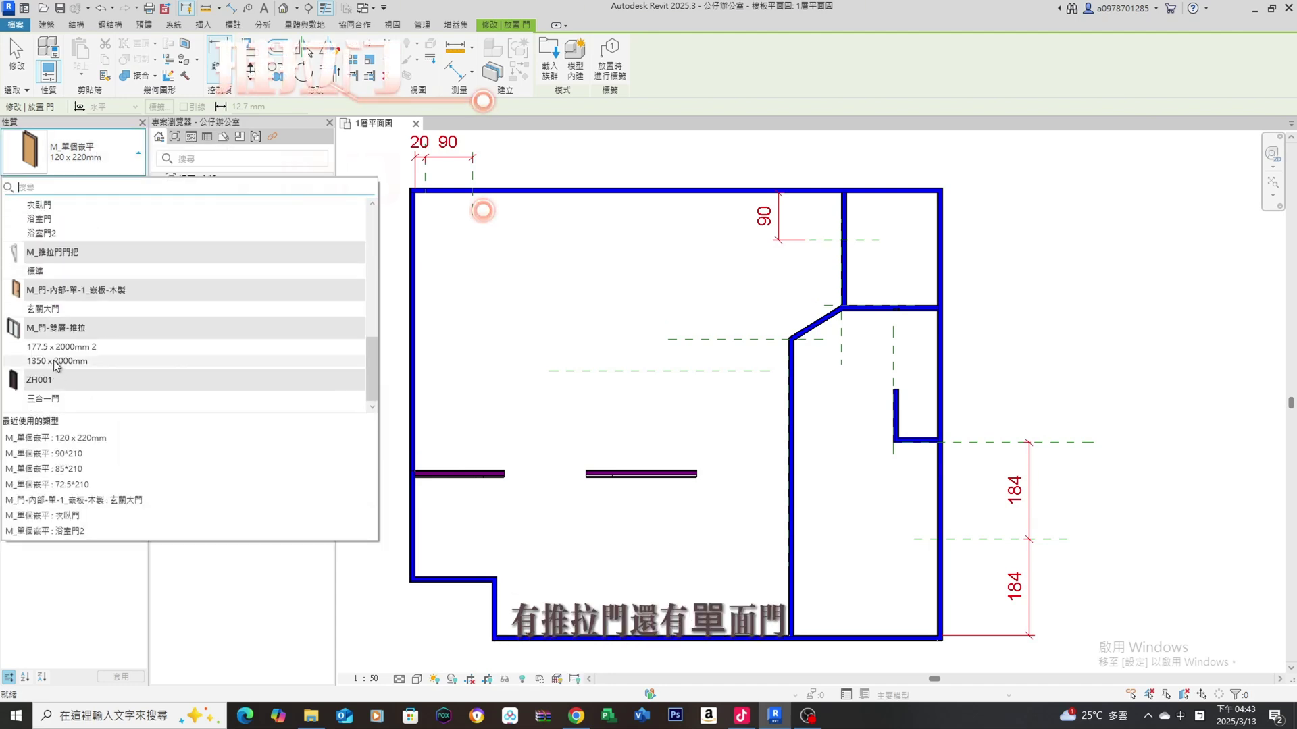
{"action": "scroll", "coordinate": [56, 366], "scroll_direction": "up", "scroll_amount": 1}
{"action": "scroll", "coordinate": [102, 270], "scroll_direction": "up", "scroll_amount": 3}
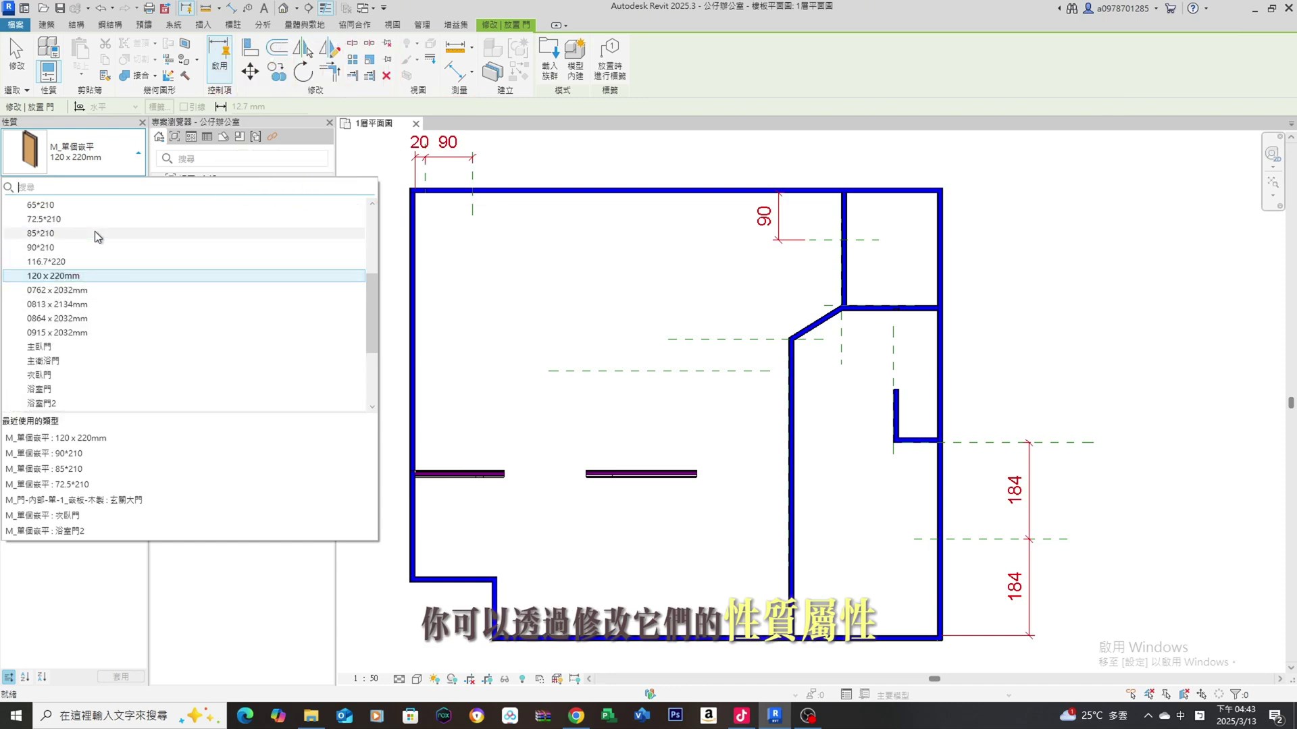
{"action": "scroll", "coordinate": [94, 236], "scroll_direction": "up", "scroll_amount": 2}
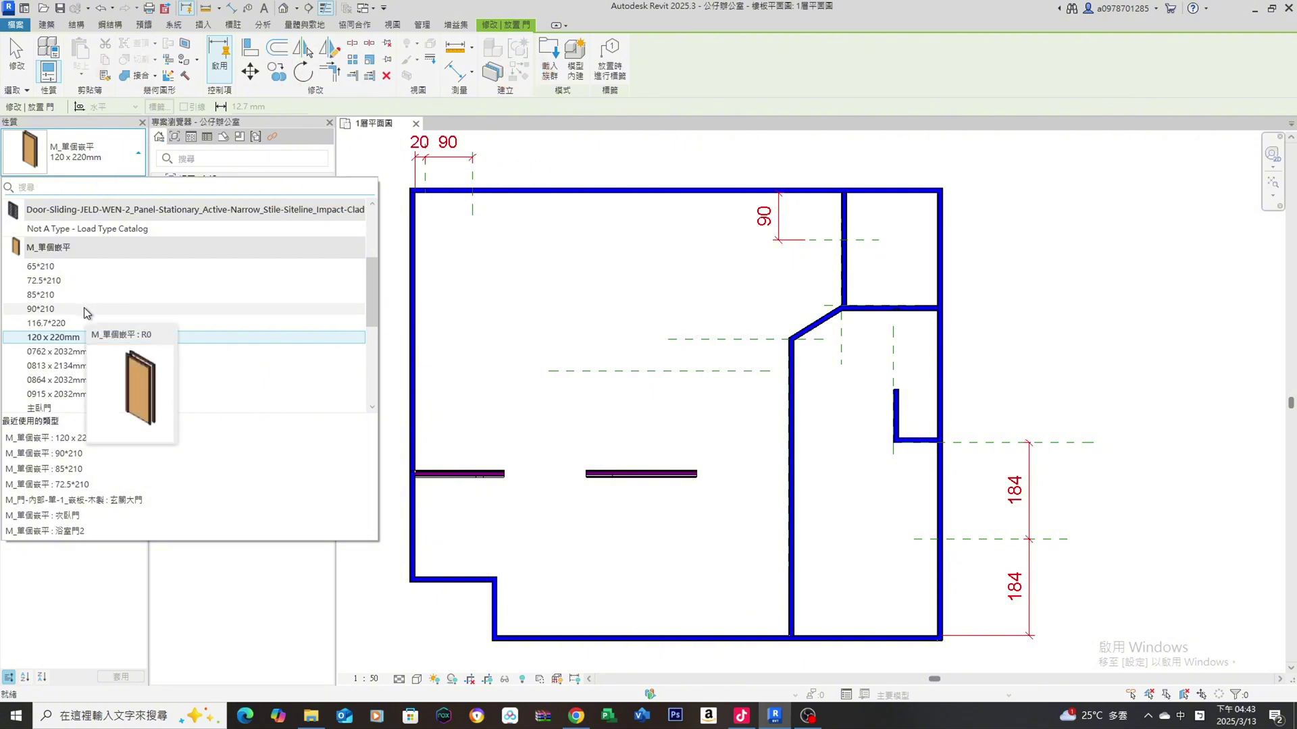
{"action": "left_click", "coordinate": [40, 309]}
{"action": "scroll", "coordinate": [439, 175], "scroll_direction": "up", "scroll_amount": 3}
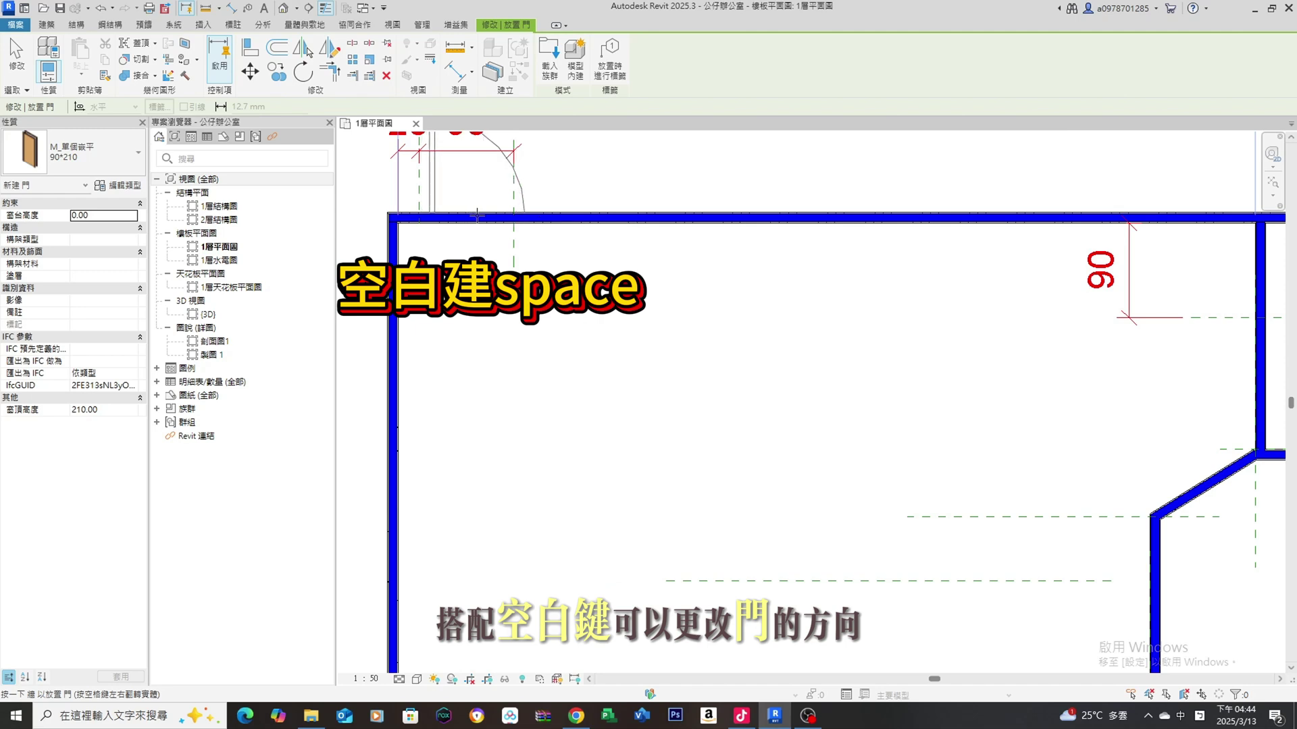
Place a door in the top wall and align its edge to the reference line.
{"action": "left_click", "coordinate": [477, 216]}
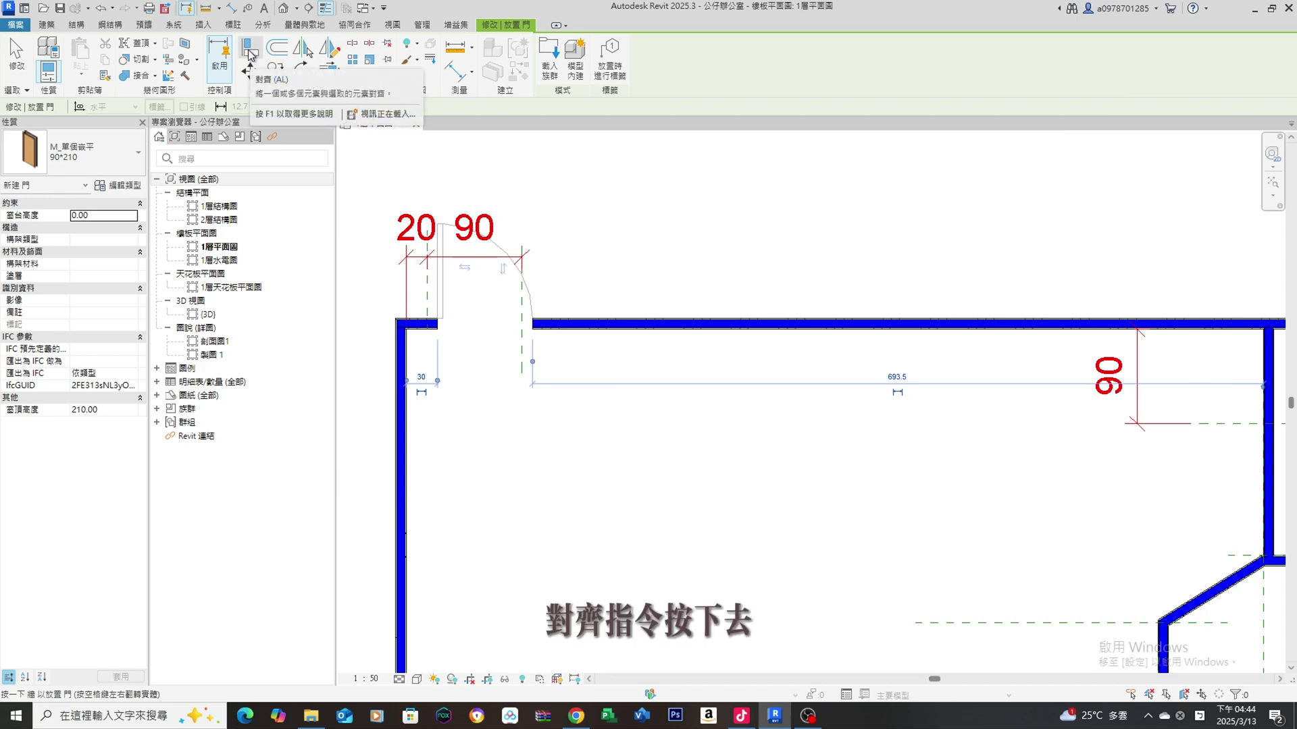
{"action": "left_click", "coordinate": [250, 54]}
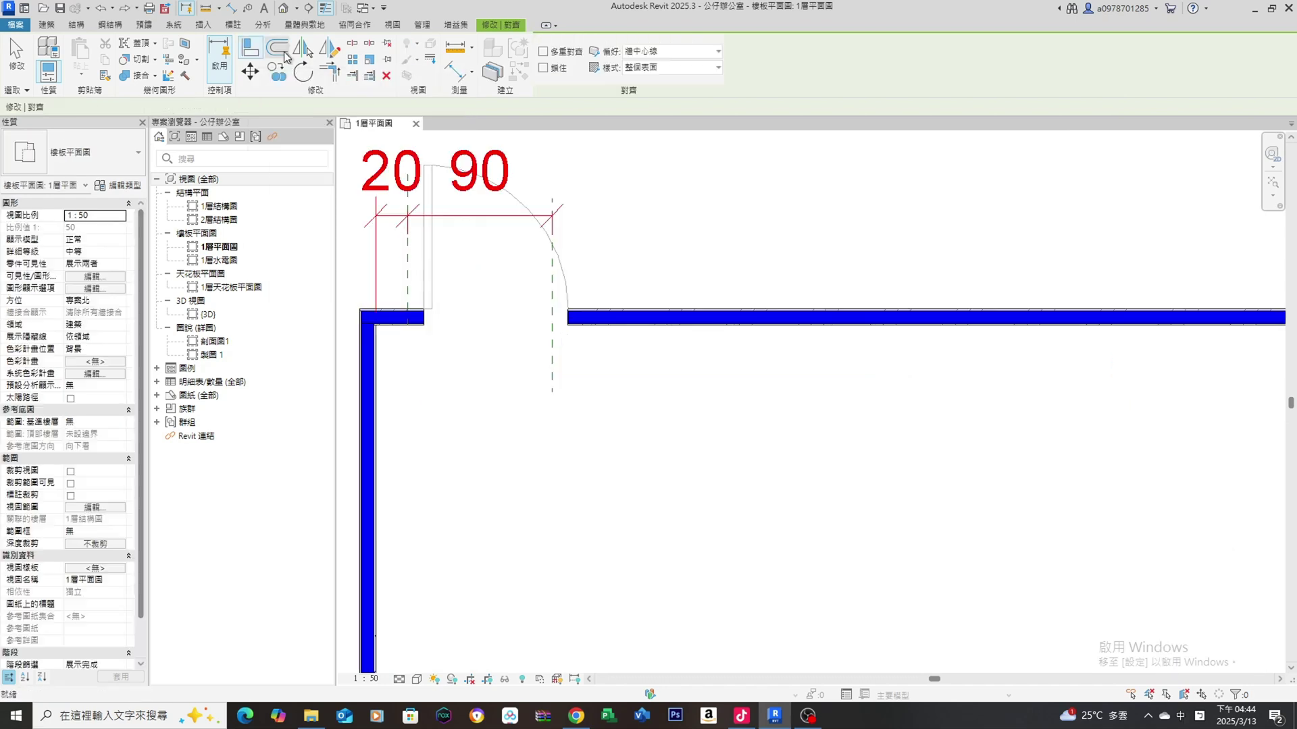
{"action": "left_click", "coordinate": [407, 269]}
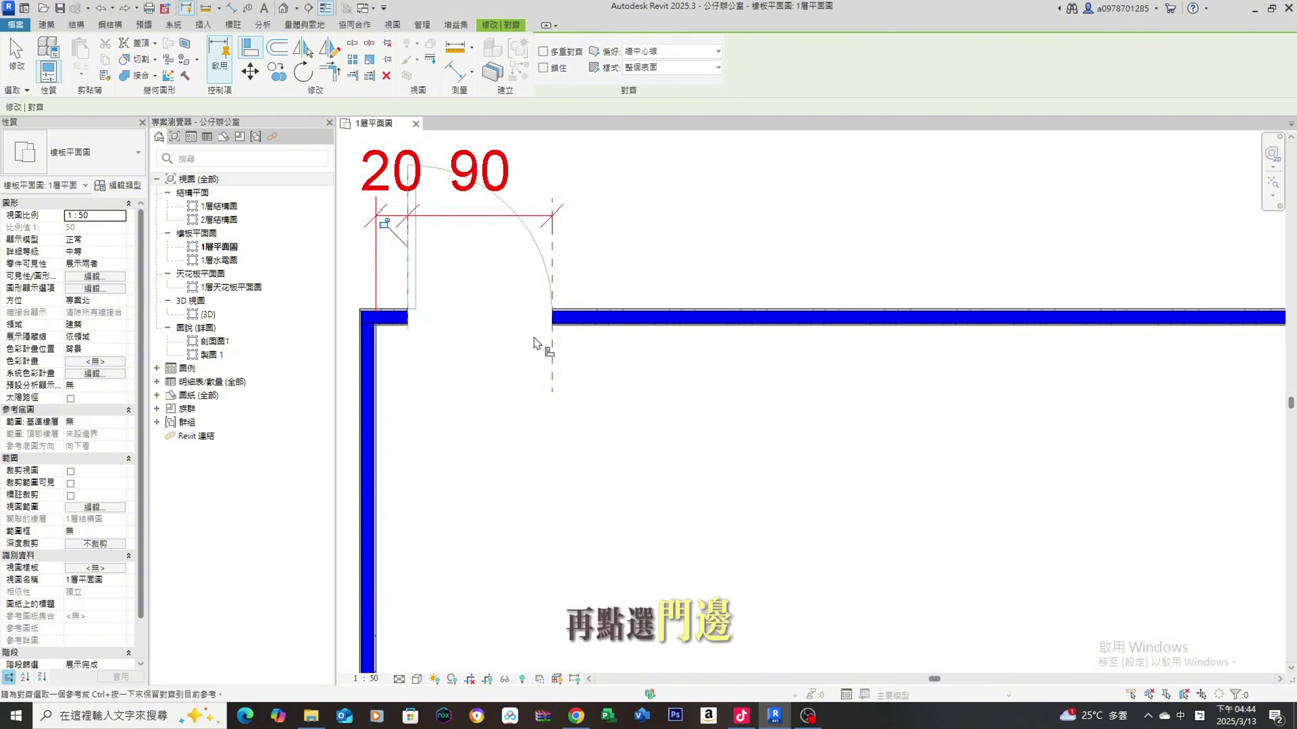
{"action": "left_click", "coordinate": [417, 285]}
{"action": "scroll", "coordinate": [417, 286], "scroll_direction": "down", "scroll_amount": 1}
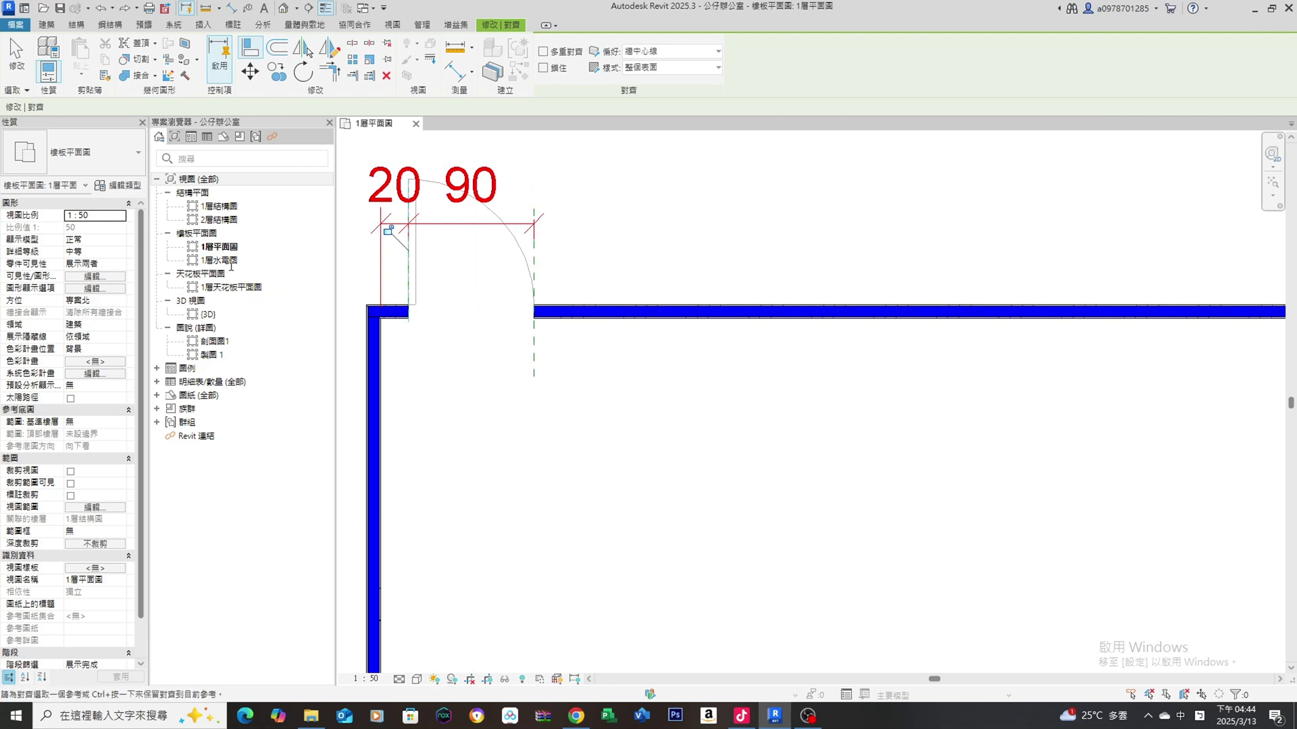
{"action": "key", "text": "Escape"}
Place another door in the upper room's vertical wall.
{"action": "left_click", "coordinate": [46, 25]}
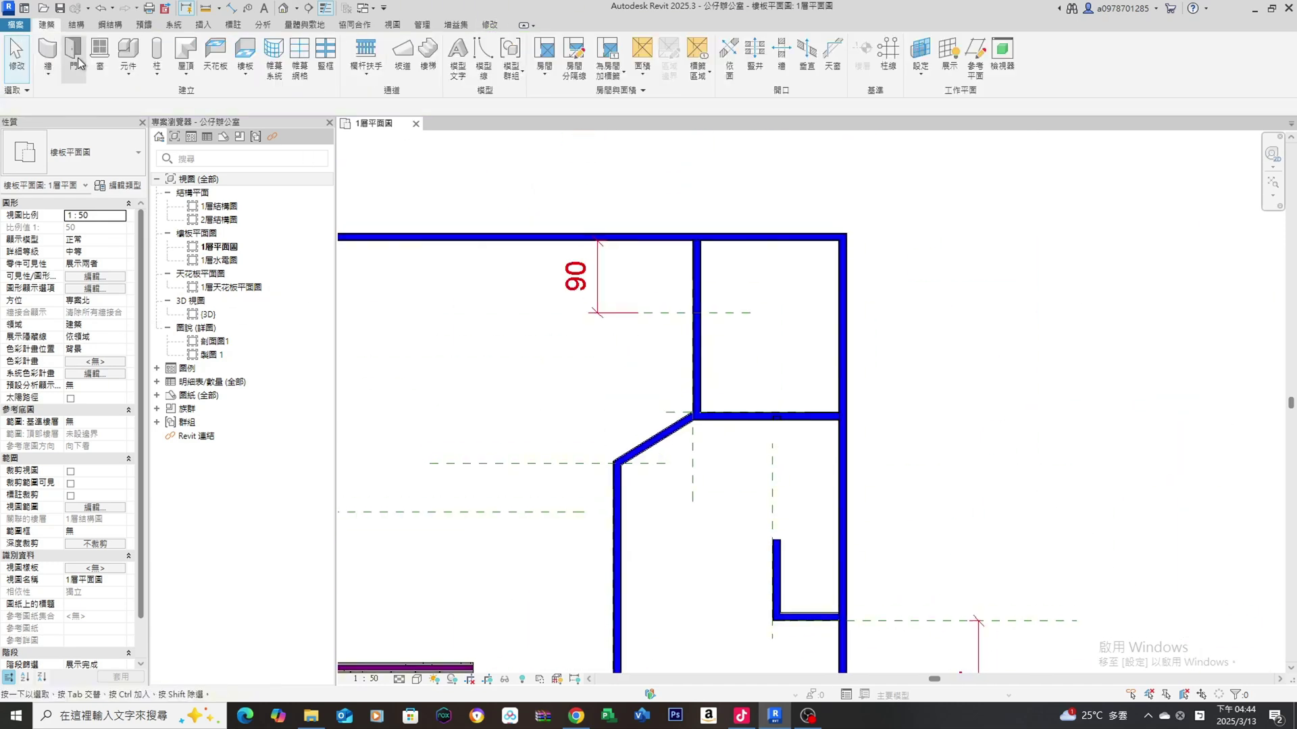
{"action": "left_click", "coordinate": [78, 57]}
{"action": "left_click", "coordinate": [697, 272]}
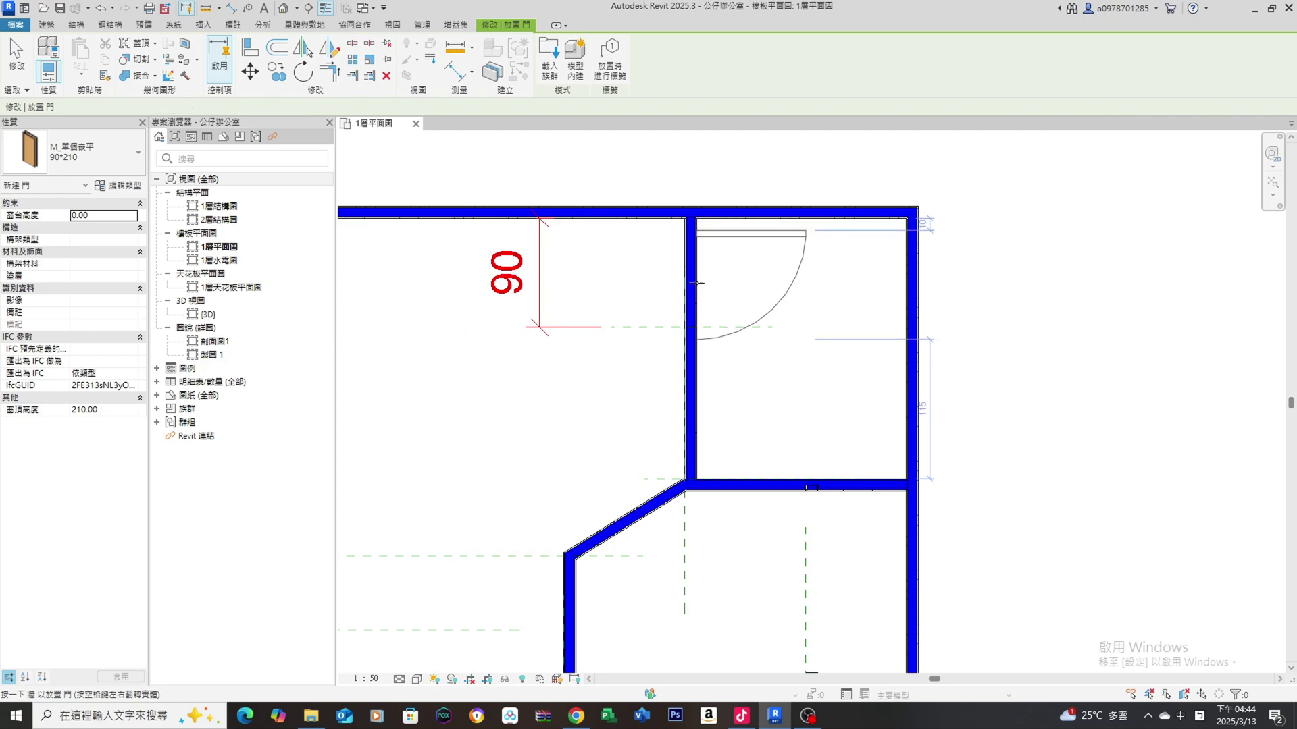
{"action": "key", "text": "a"}
{"action": "key", "text": "l"}
{"action": "scroll", "coordinate": [776, 216], "scroll_direction": "up", "scroll_amount": 2}
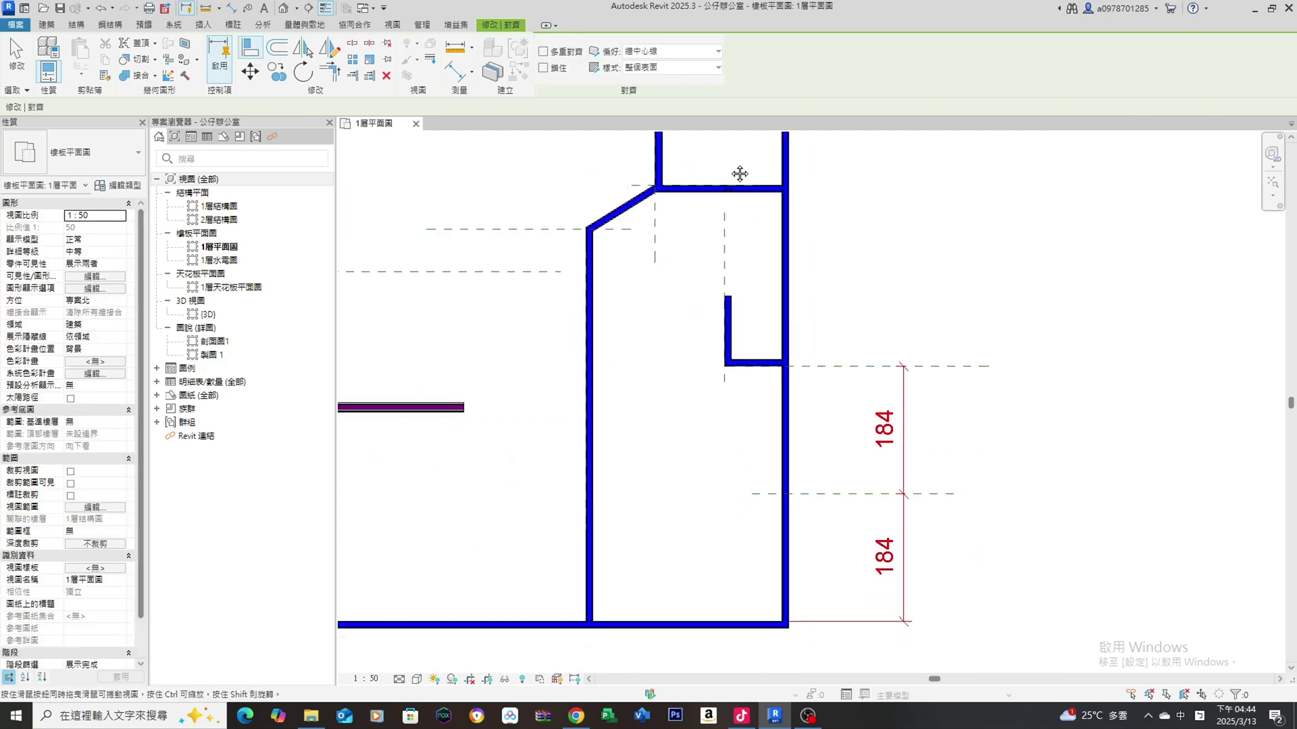
Restart door placement with the 120 x 220mm single door type.
{"action": "left_click", "coordinate": [48, 26]}
{"action": "left_click", "coordinate": [73, 54]}
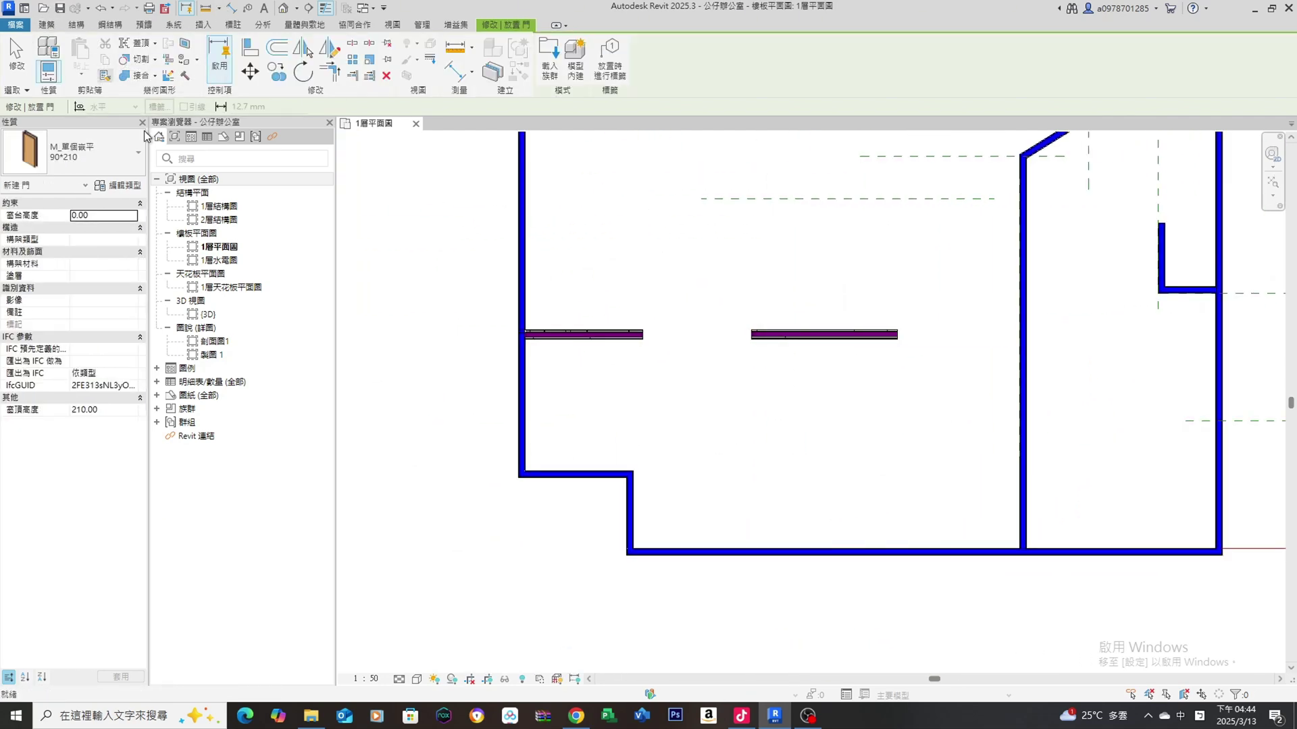
{"action": "left_click", "coordinate": [119, 156]}
{"action": "left_click", "coordinate": [116, 229]}
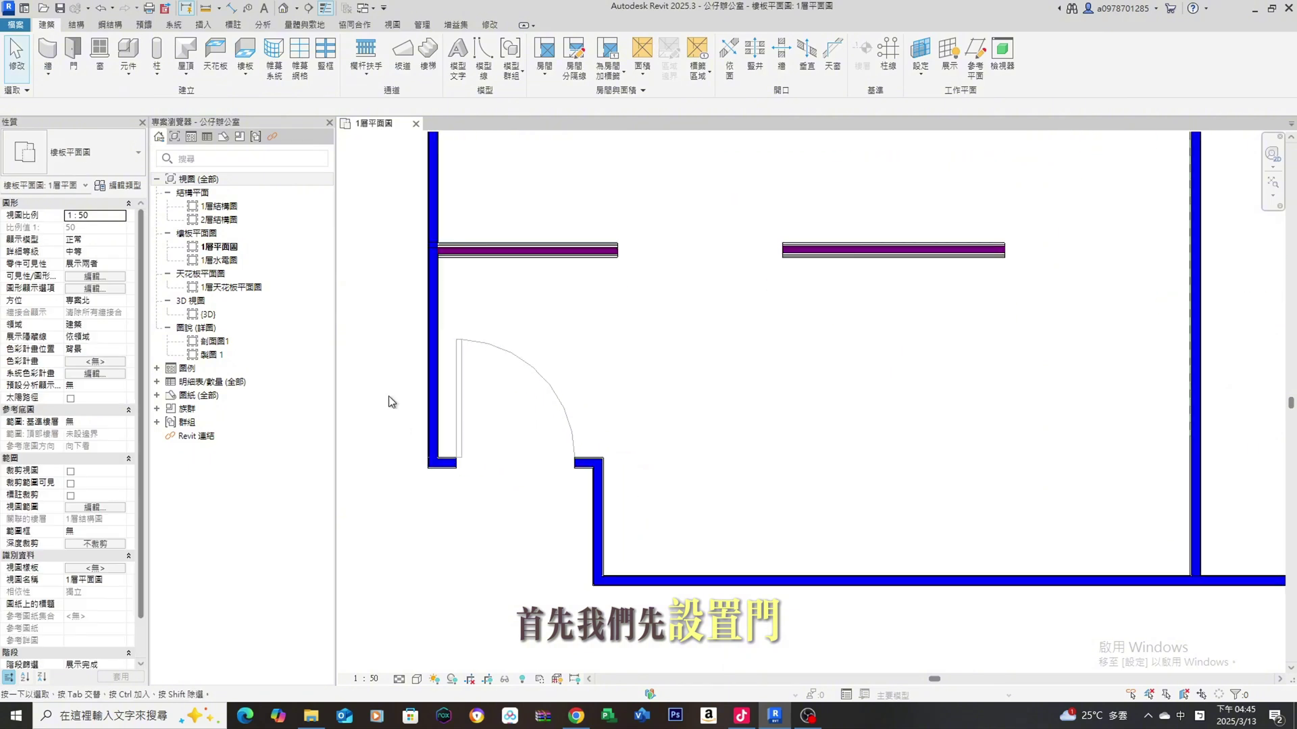
Change the swing door's offset dimension from 17.25 to 15.
{"action": "scroll", "coordinate": [390, 402], "scroll_direction": "up", "scroll_amount": 2}
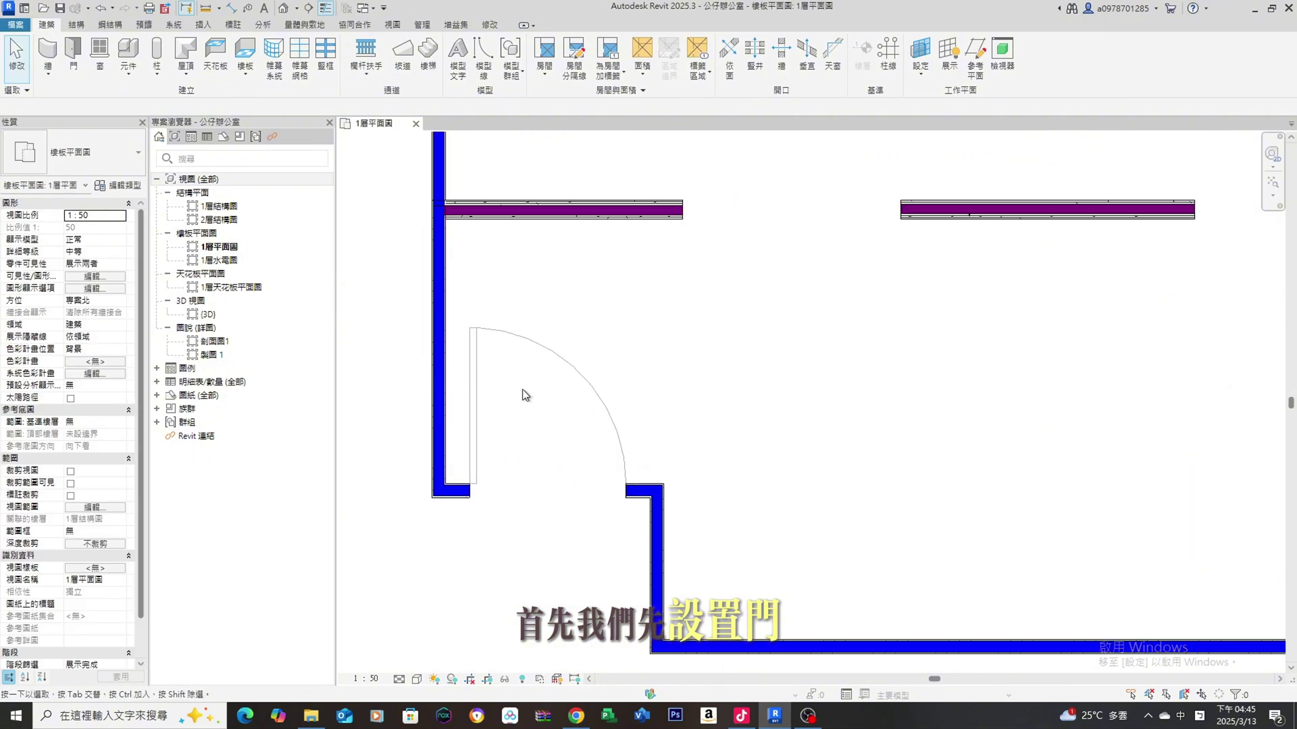
{"action": "left_click", "coordinate": [600, 397]}
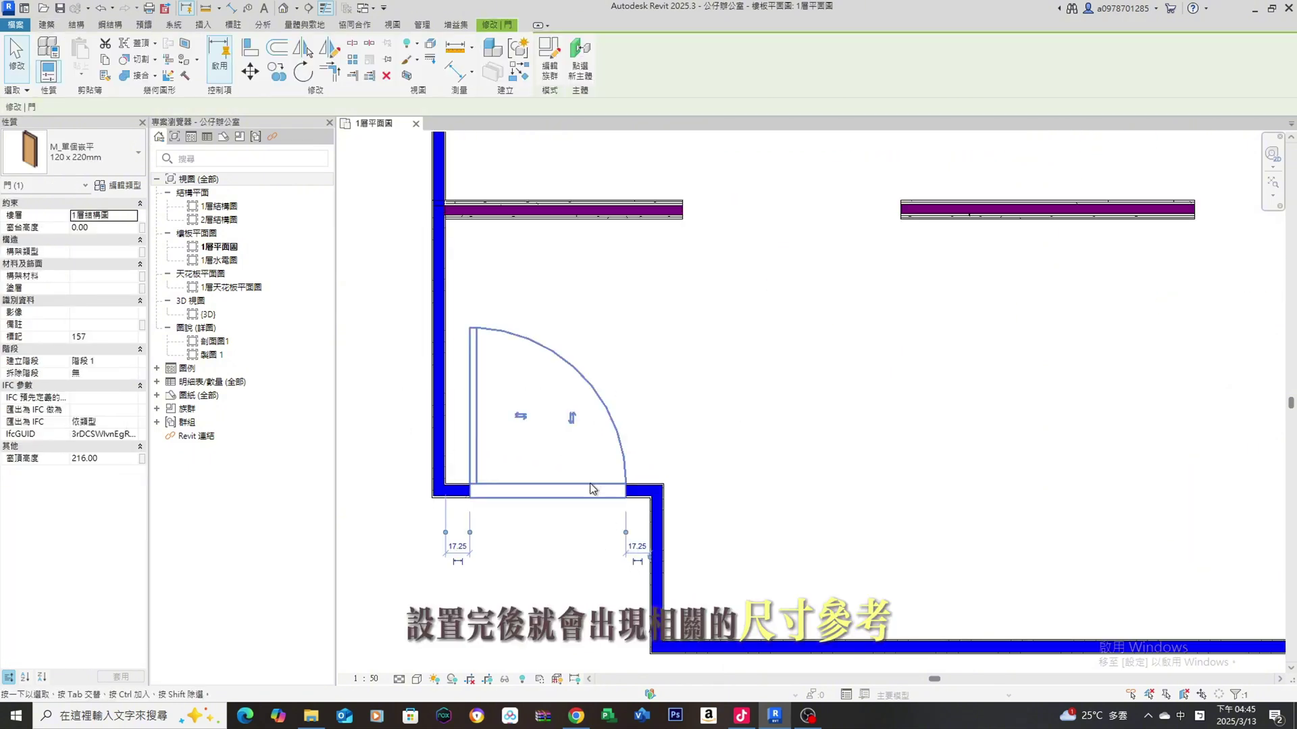
{"action": "left_click", "coordinate": [611, 210]}
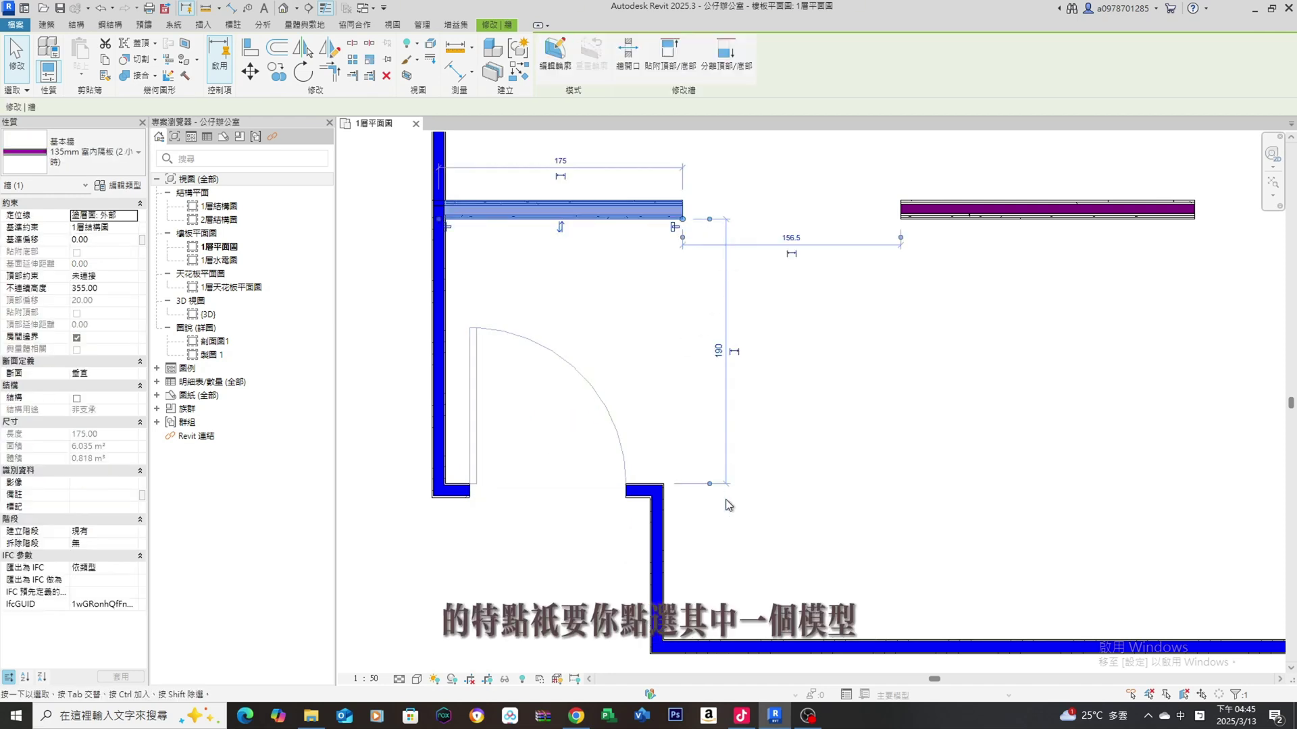
{"action": "left_click", "coordinate": [613, 424]}
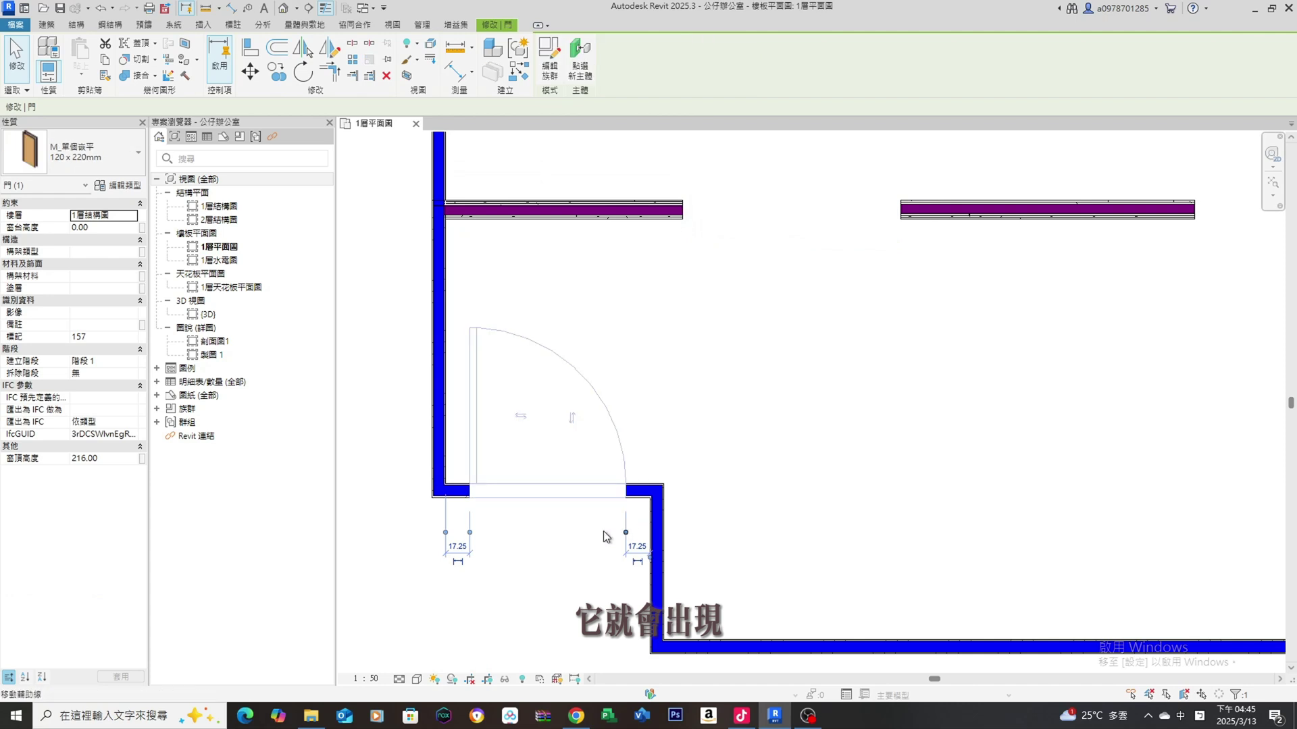
{"action": "scroll", "coordinate": [441, 540], "scroll_direction": "up", "scroll_amount": 2}
{"action": "scroll", "coordinate": [574, 570], "scroll_direction": "up", "scroll_amount": 1}
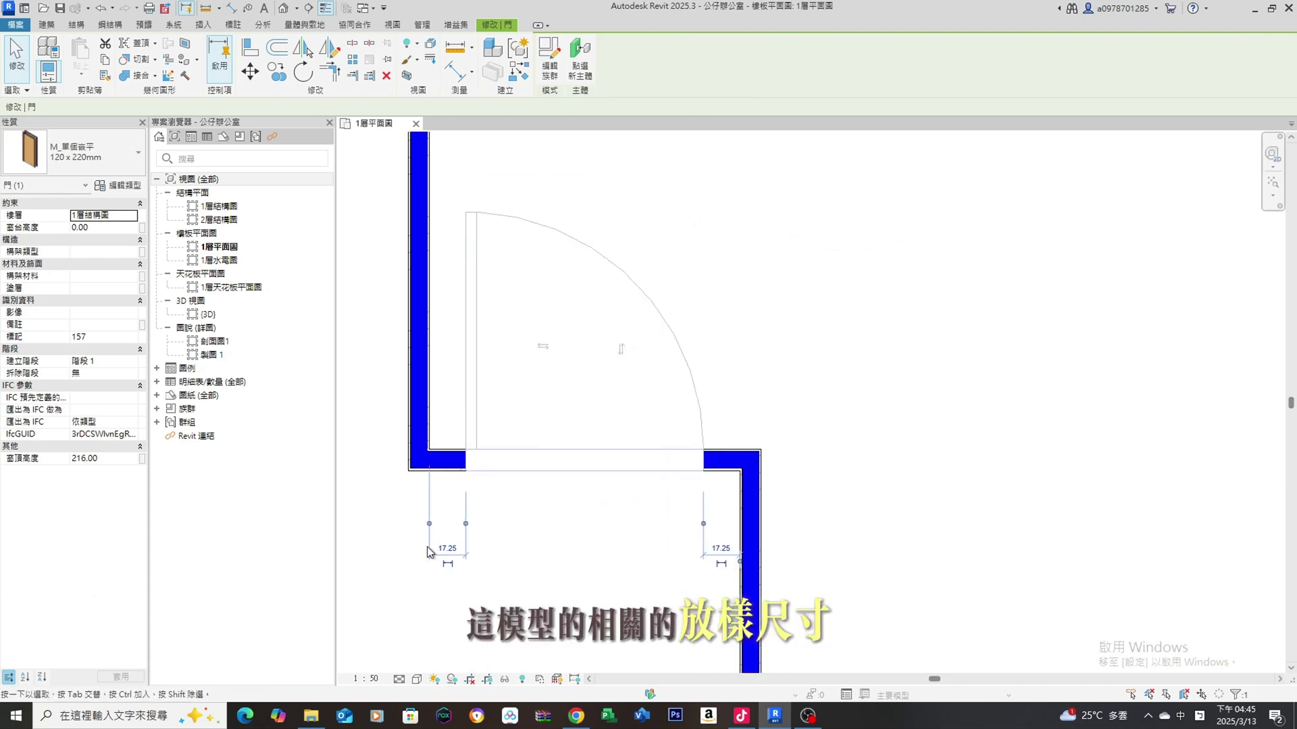
{"action": "left_click", "coordinate": [447, 548]}
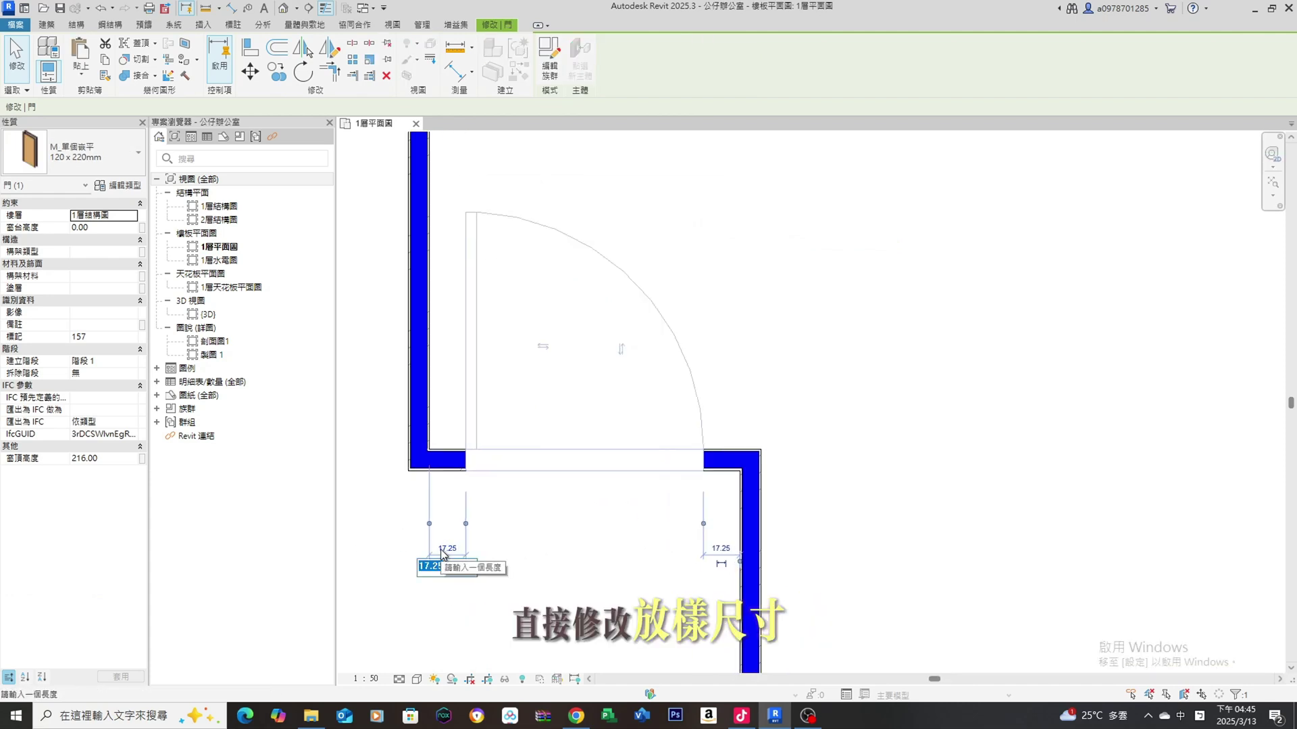
{"action": "type", "text": "15"}
{"action": "key", "text": "Return"}
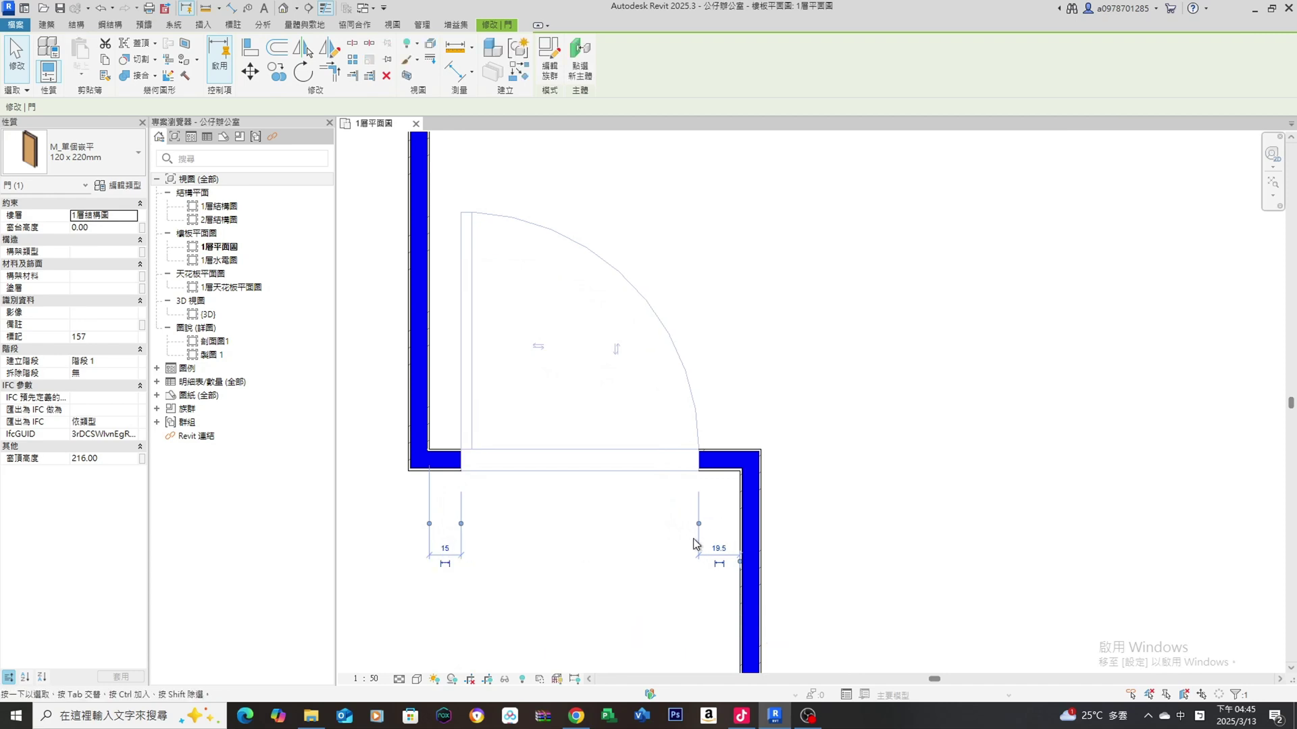
{"action": "left_click", "coordinate": [621, 557]}
Place a door in the inner vertical wall using DR.
{"action": "scroll", "coordinate": [487, 481], "scroll_direction": "down", "scroll_amount": 3}
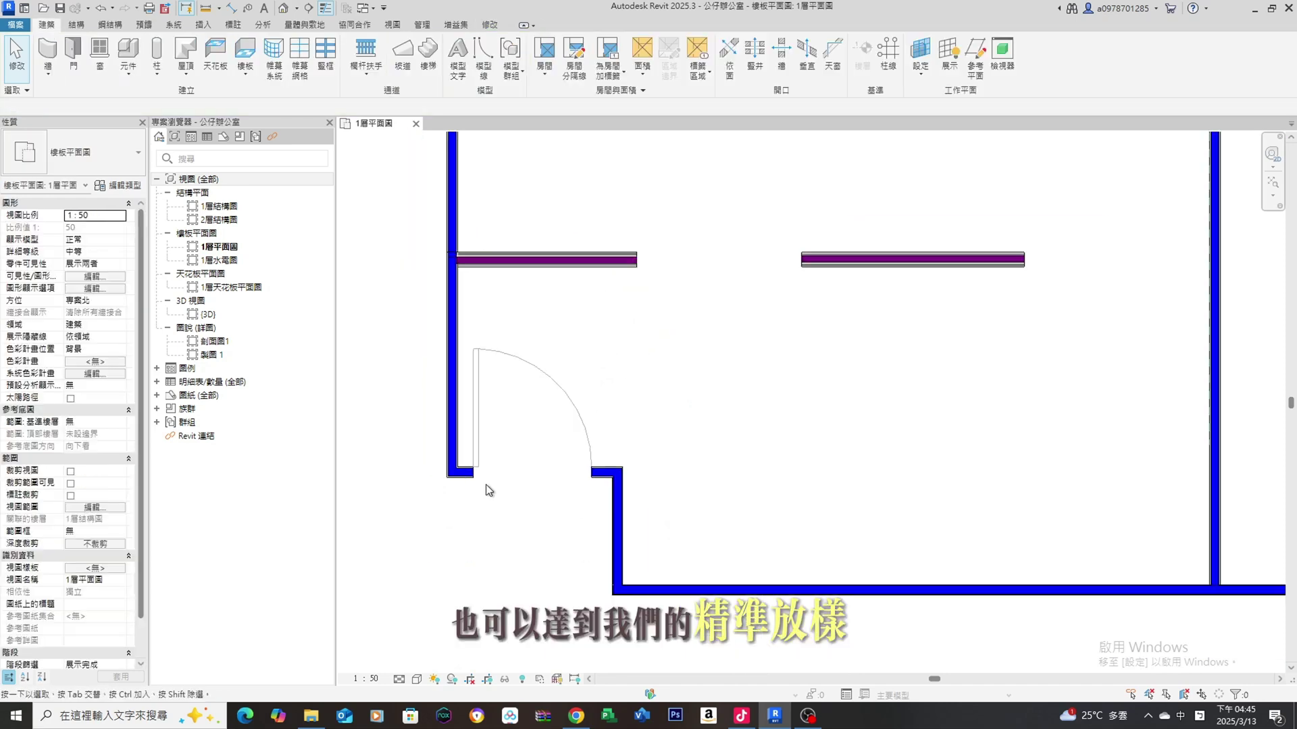
{"action": "scroll", "coordinate": [581, 570], "scroll_direction": "down", "scroll_amount": 2}
{"action": "scroll", "coordinate": [599, 554], "scroll_direction": "down", "scroll_amount": 2}
{"action": "scroll", "coordinate": [782, 506], "scroll_direction": "up", "scroll_amount": 3}
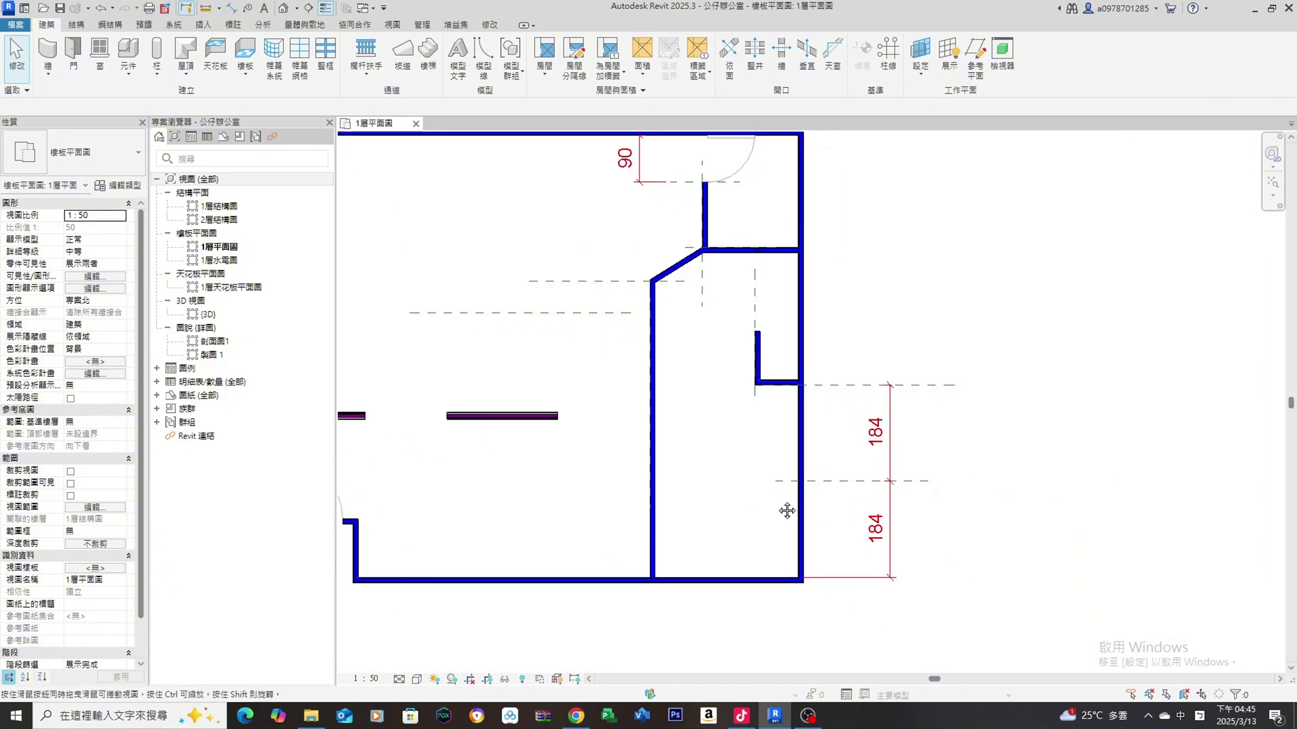
{"action": "middle_click_drag", "start_coordinate": [781, 507], "coordinate": [784, 531]}
{"action": "key", "text": "d"}
{"action": "key", "text": "r"}
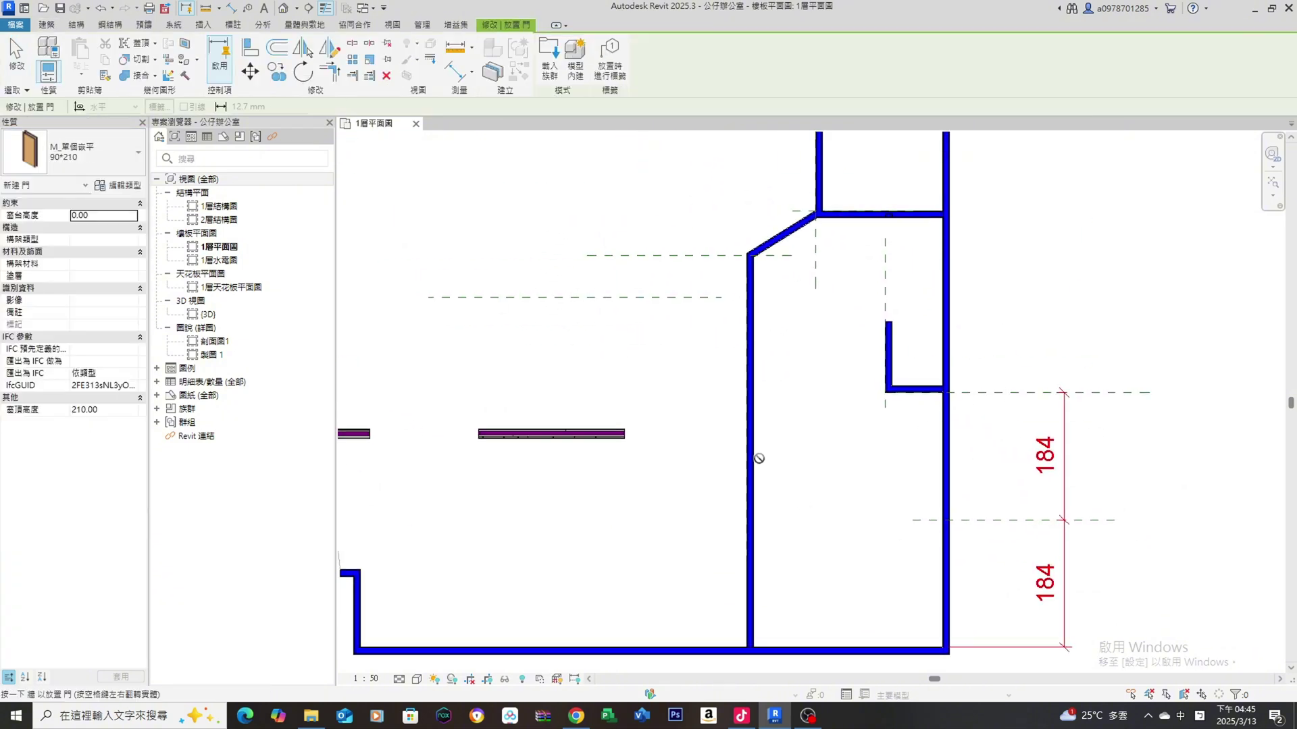
{"action": "left_click", "coordinate": [756, 445]}
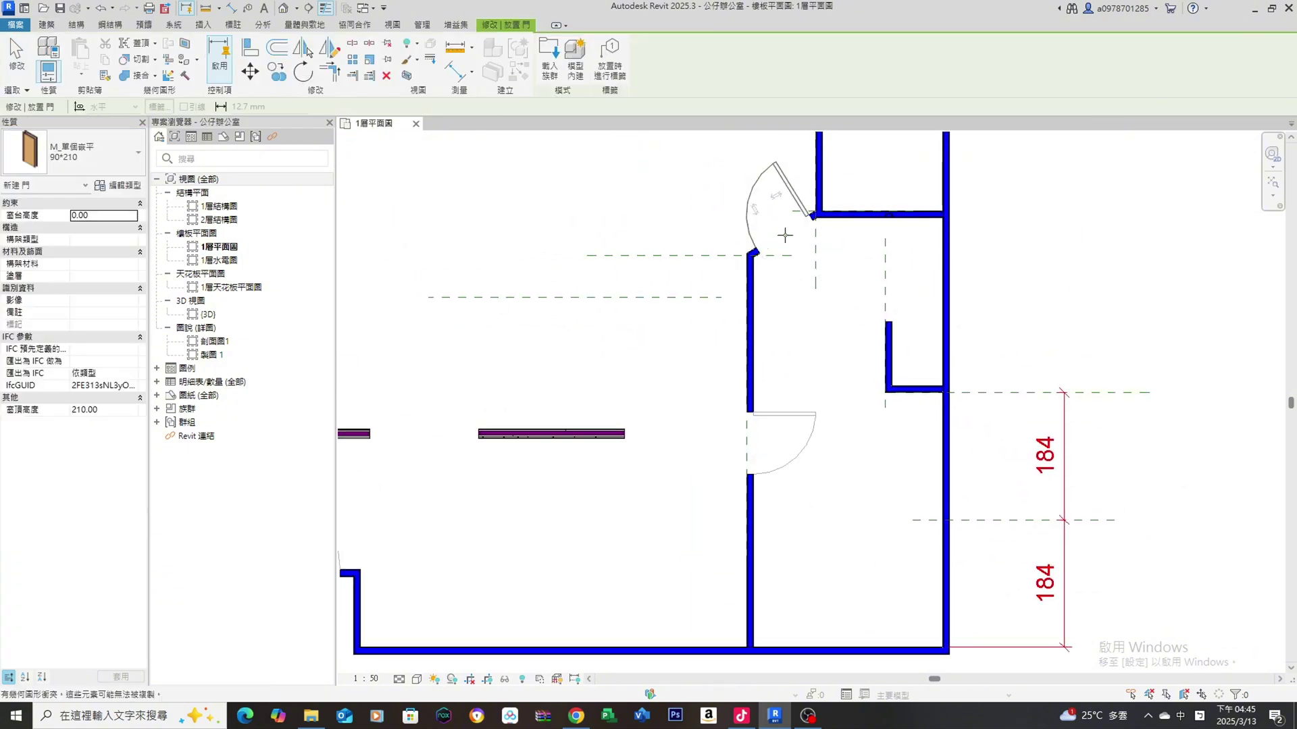
{"action": "key", "text": "Escape"}
{"action": "key", "text": "Escape"}
{"action": "scroll", "coordinate": [788, 543], "scroll_direction": "down", "scroll_amount": 2}
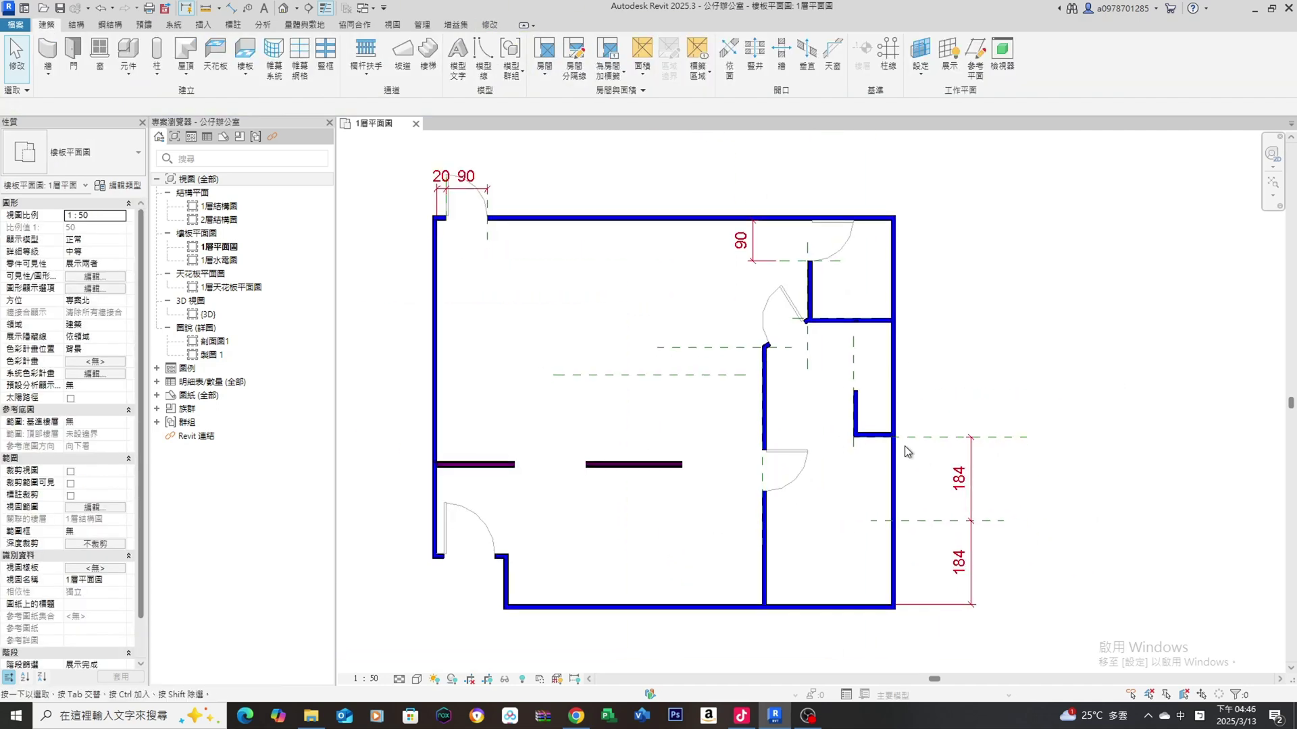
{"action": "left_click", "coordinate": [105, 53]}
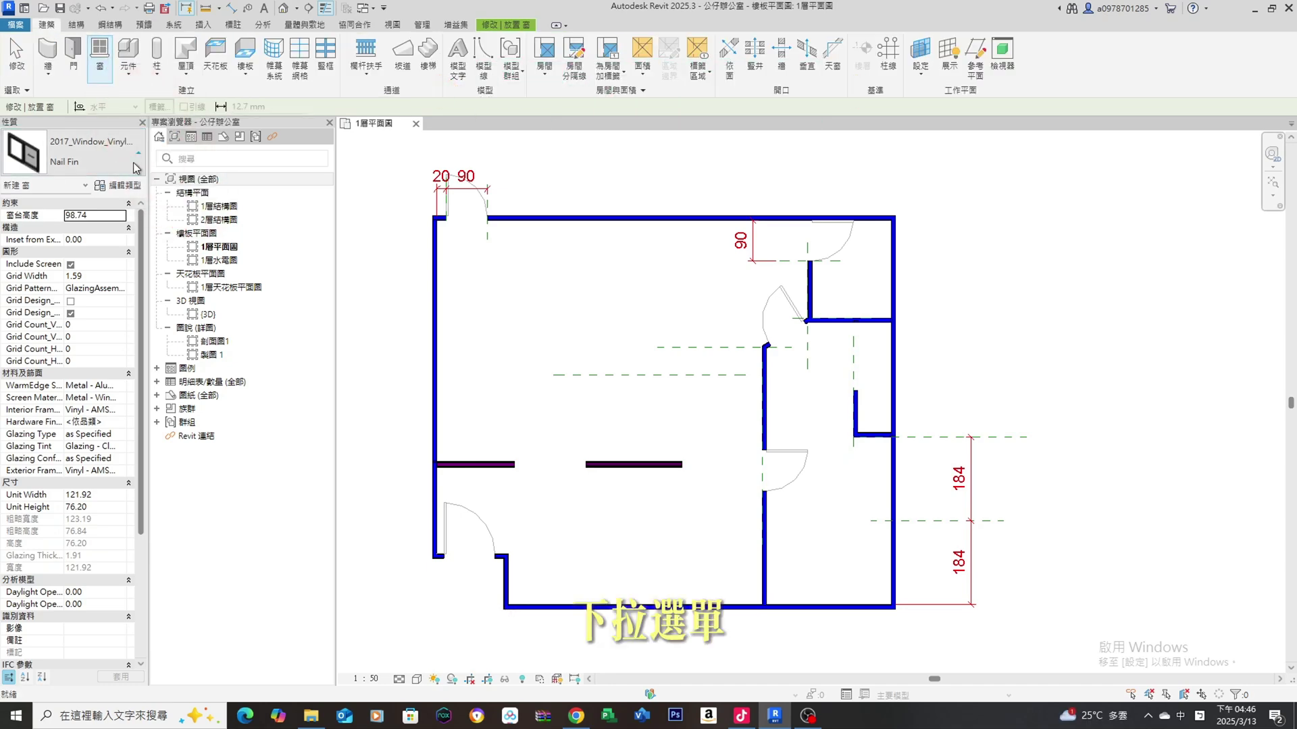
Pick the 2017_Window_Vinyl_Sliding_AMSCO_Artisan-XO : Nail Fin window type, then pan toward the right exterior wall.
{"action": "left_click", "coordinate": [137, 154]}
{"action": "scroll", "coordinate": [95, 308], "scroll_direction": "down", "scroll_amount": 5}
{"action": "scroll", "coordinate": [90, 304], "scroll_direction": "down", "scroll_amount": 2}
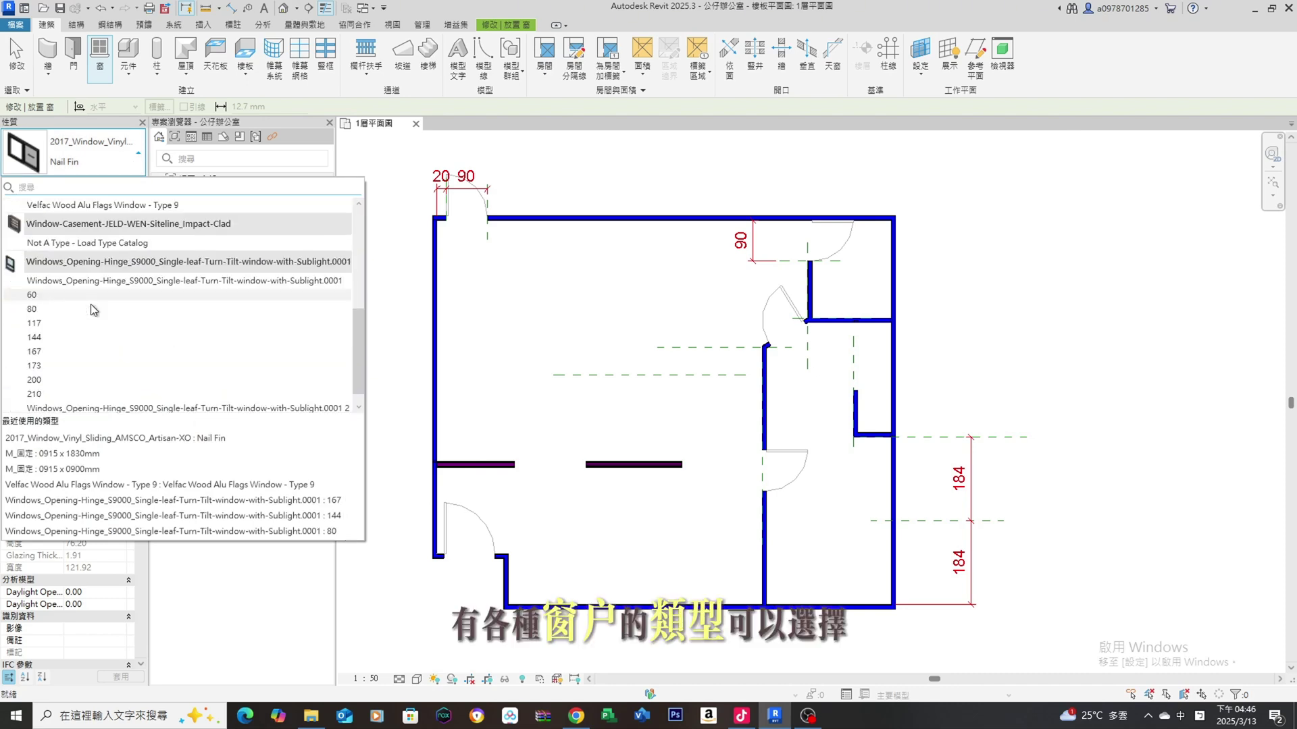
{"action": "scroll", "coordinate": [75, 310], "scroll_direction": "down", "scroll_amount": 2}
{"action": "scroll", "coordinate": [87, 279], "scroll_direction": "up", "scroll_amount": 3}
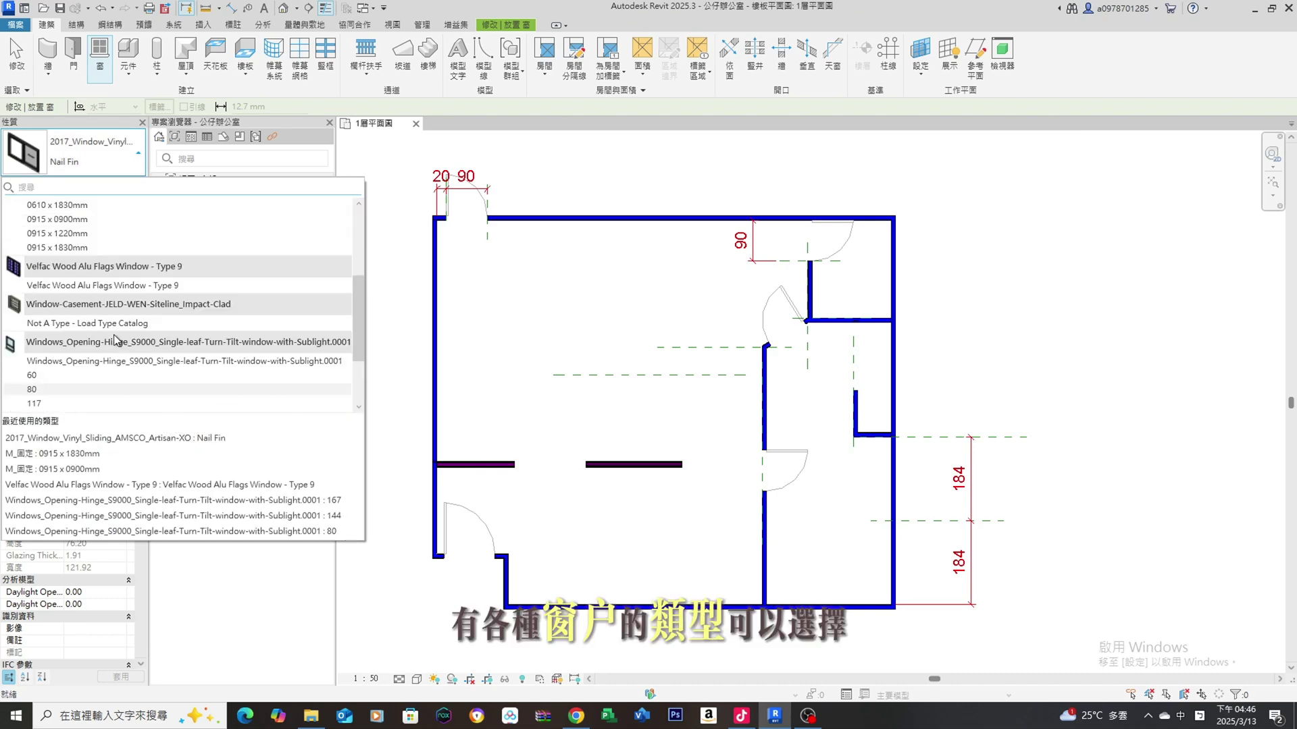
{"action": "scroll", "coordinate": [108, 289], "scroll_direction": "up", "scroll_amount": 3}
{"action": "scroll", "coordinate": [111, 282], "scroll_direction": "up", "scroll_amount": 3}
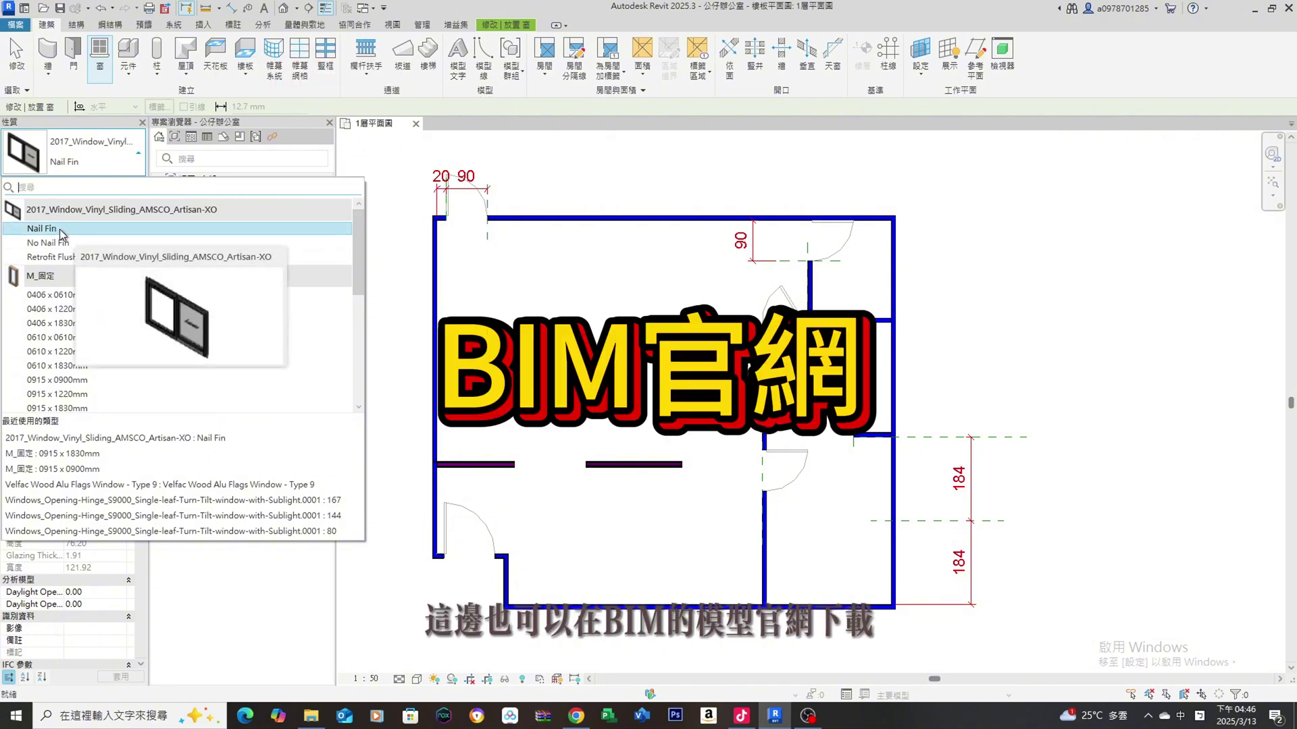
{"action": "scroll", "coordinate": [101, 314], "scroll_direction": "down", "scroll_amount": 3}
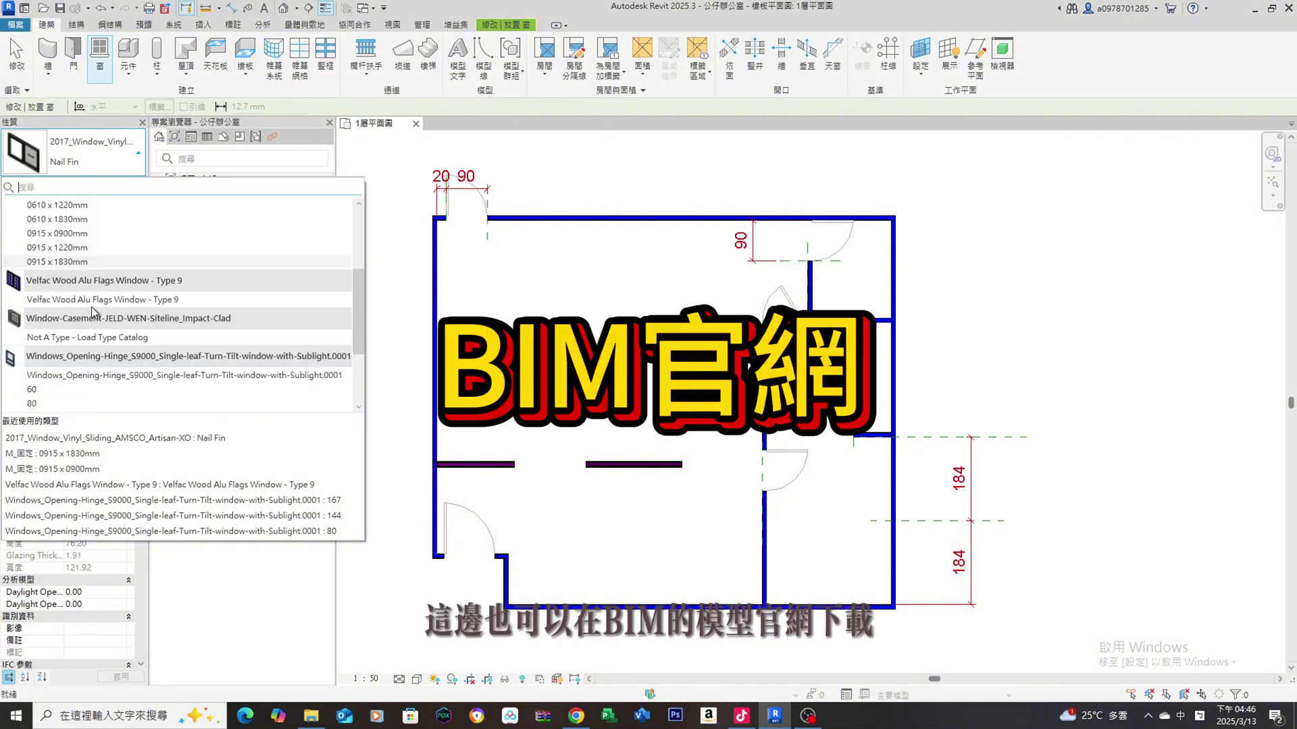
{"action": "scroll", "coordinate": [92, 306], "scroll_direction": "up", "scroll_amount": 1}
{"action": "scroll", "coordinate": [104, 317], "scroll_direction": "up", "scroll_amount": 2}
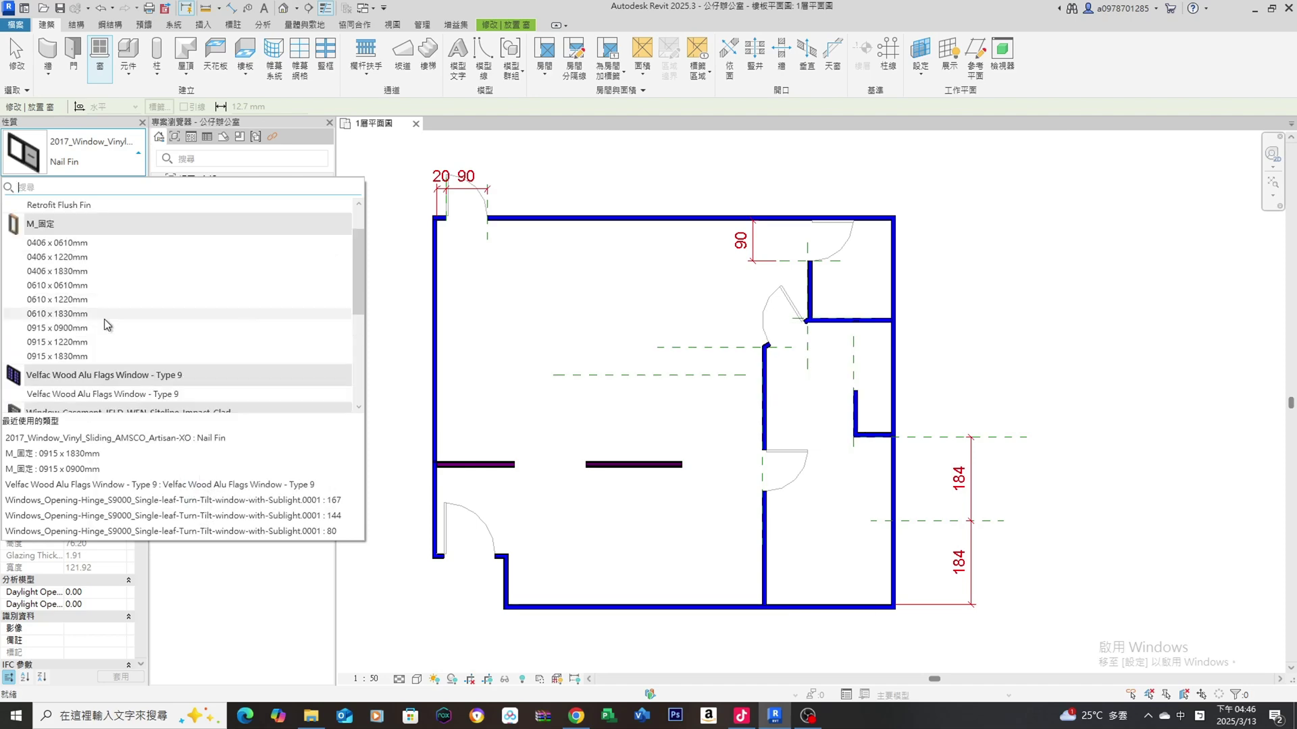
{"action": "scroll", "coordinate": [104, 311], "scroll_direction": "up", "scroll_amount": 2}
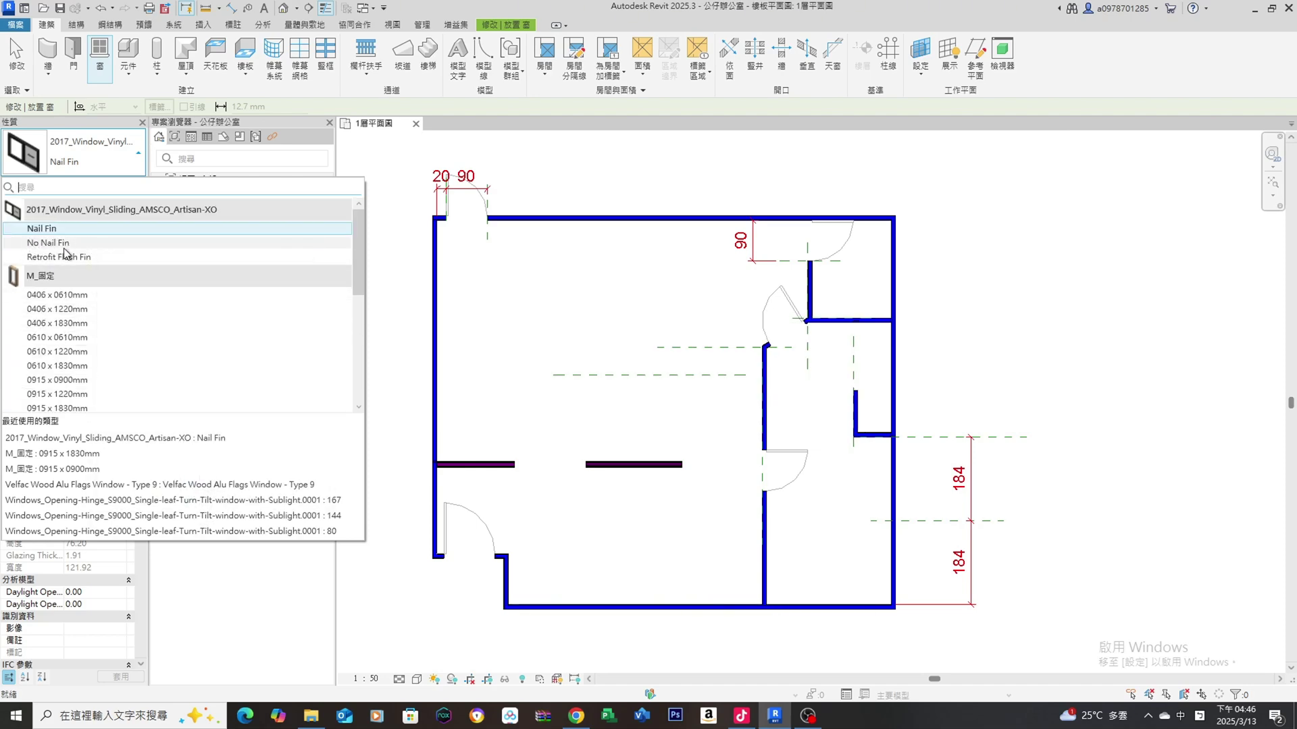
{"action": "left_click", "coordinate": [86, 231]}
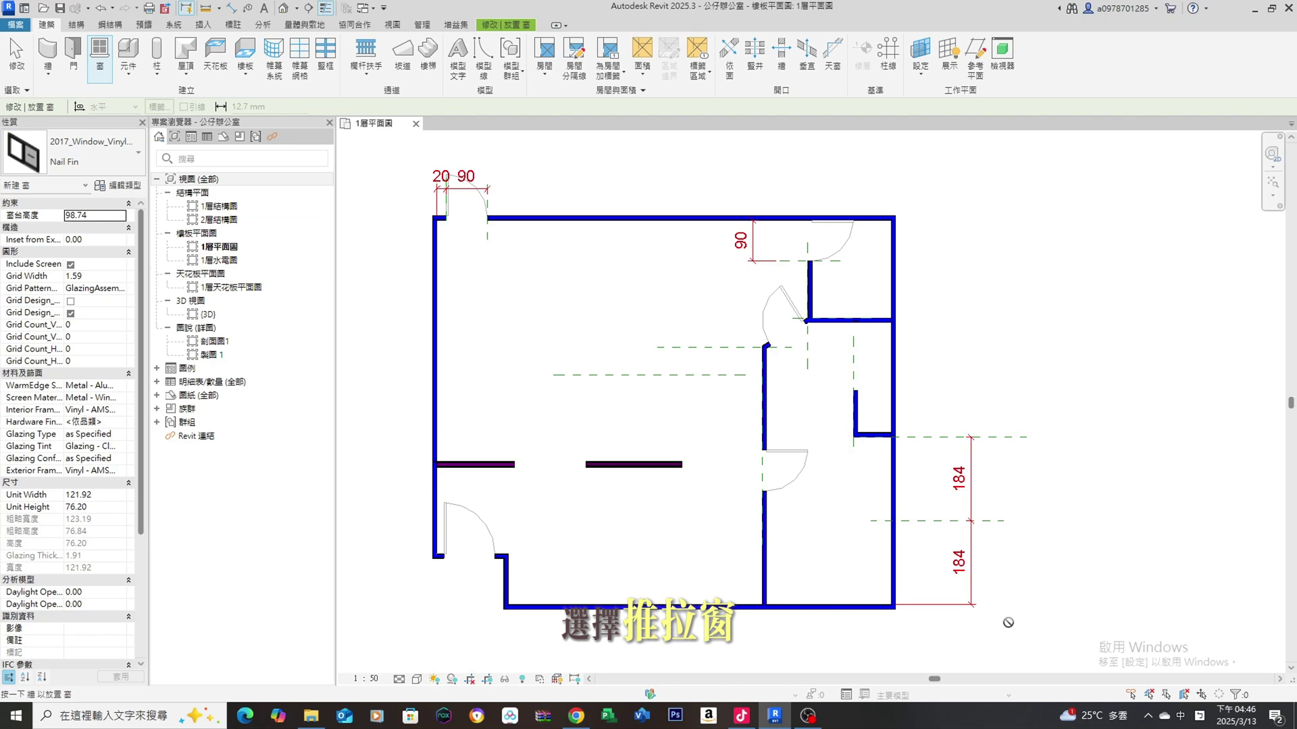
{"action": "middle_click_drag", "start_coordinate": [914, 494], "coordinate": [628, 456]}
{"action": "scroll", "coordinate": [627, 457], "scroll_direction": "up", "scroll_amount": 2}
{"action": "scroll", "coordinate": [618, 451], "scroll_direction": "up", "scroll_amount": 2}
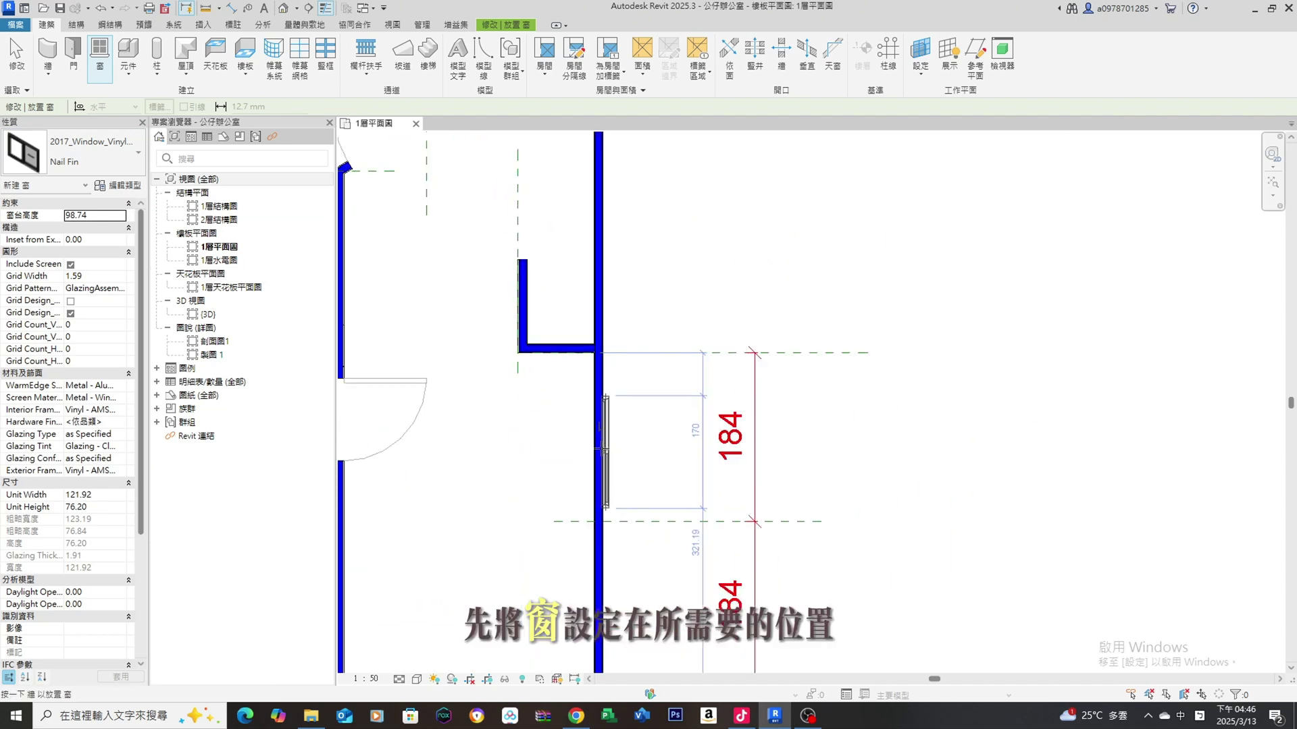
Place the sliding window in the right exterior wall and size it 184 wide by 120 high.
{"action": "left_click", "coordinate": [601, 451]}
{"action": "key", "text": "Escape"}
{"action": "key", "text": "Escape"}
{"action": "left_click", "coordinate": [615, 457]}
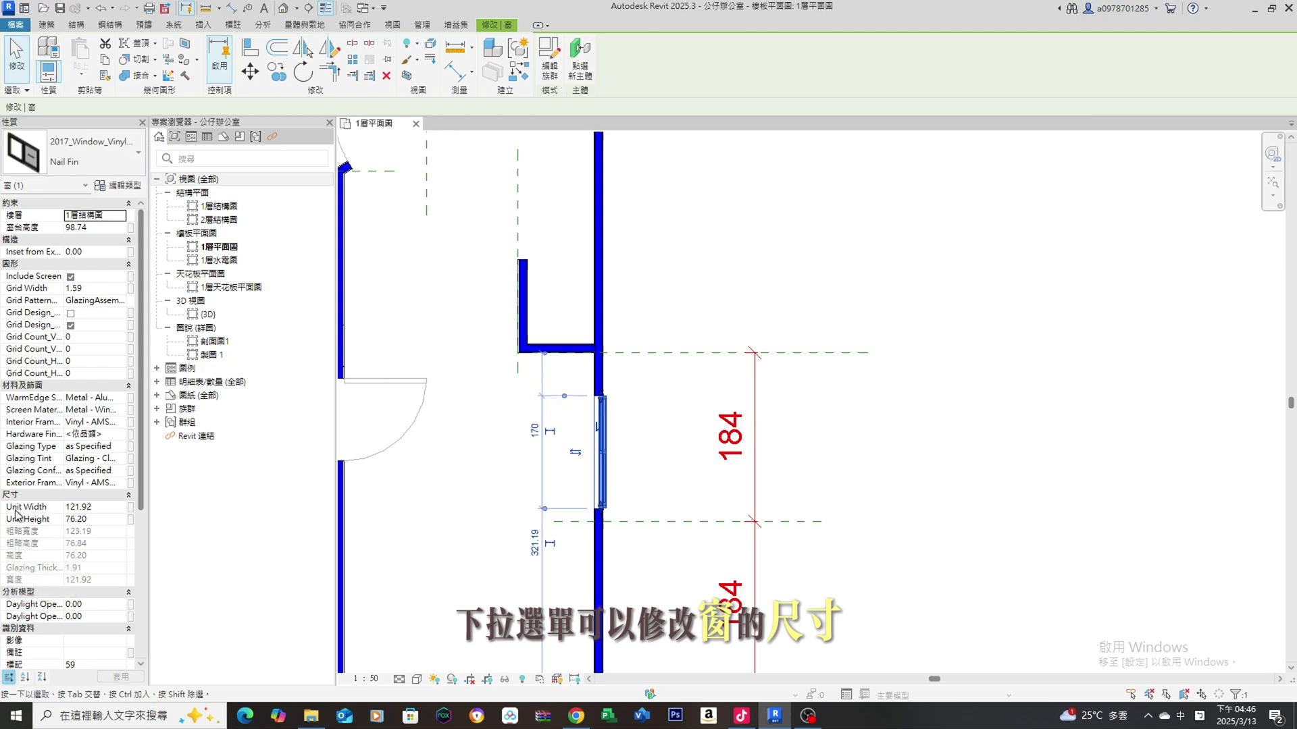
{"action": "left_click", "coordinate": [100, 526]}
{"action": "type", "text": "184"}
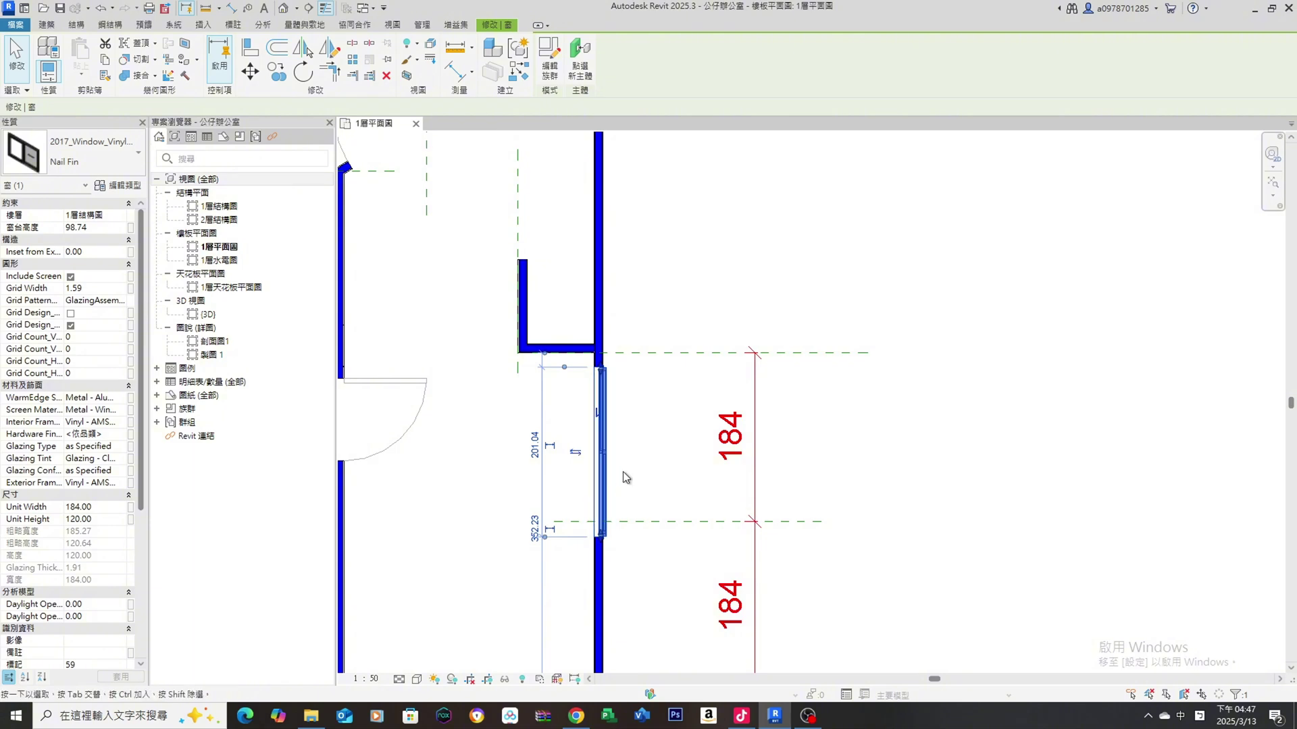
{"action": "scroll", "coordinate": [603, 483], "scroll_direction": "up", "scroll_amount": 2}
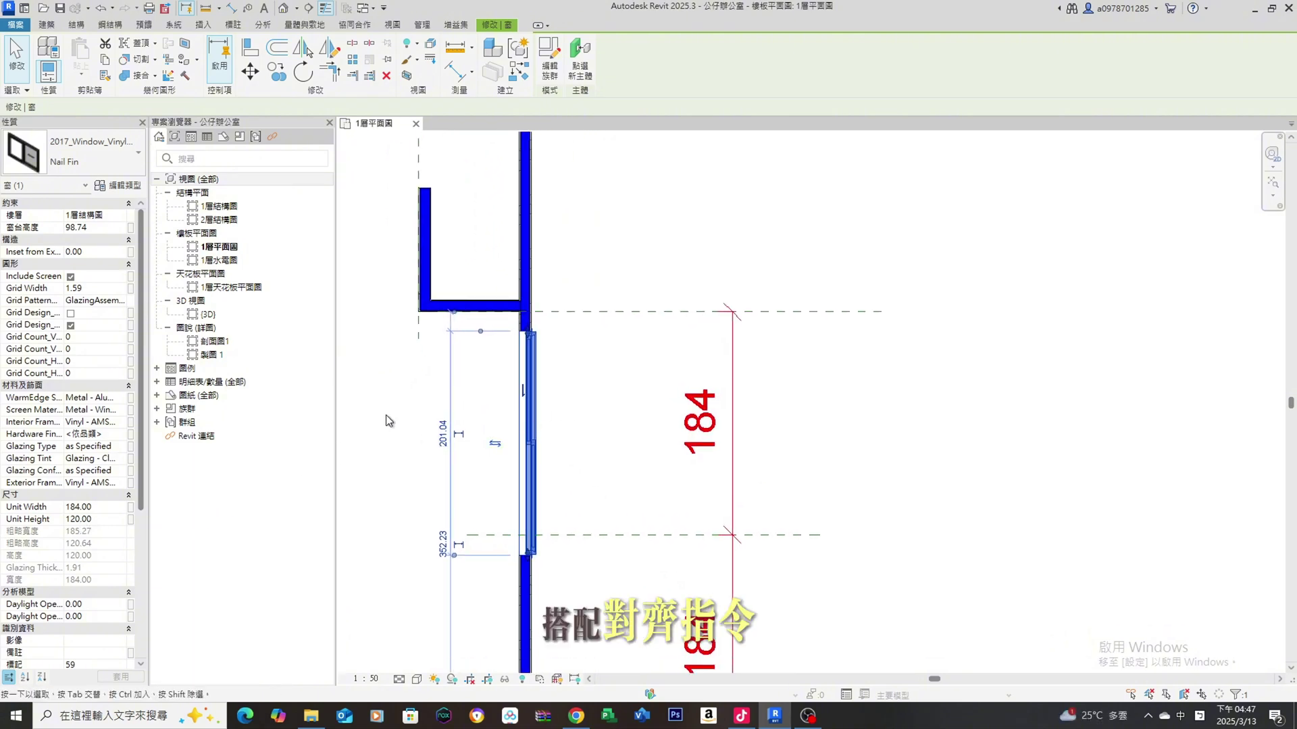
Align the first window's edge to the 184 reference plane.
{"action": "left_click", "coordinate": [247, 53]}
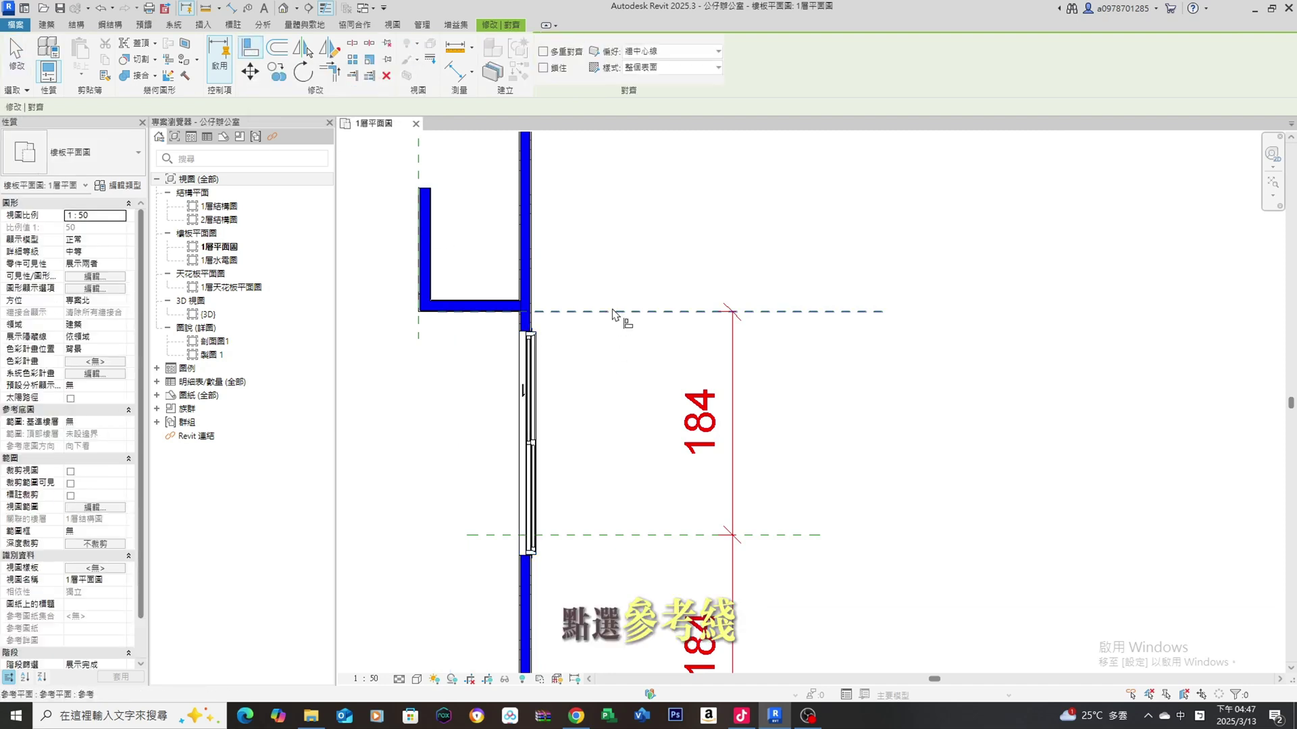
{"action": "left_click", "coordinate": [544, 342]}
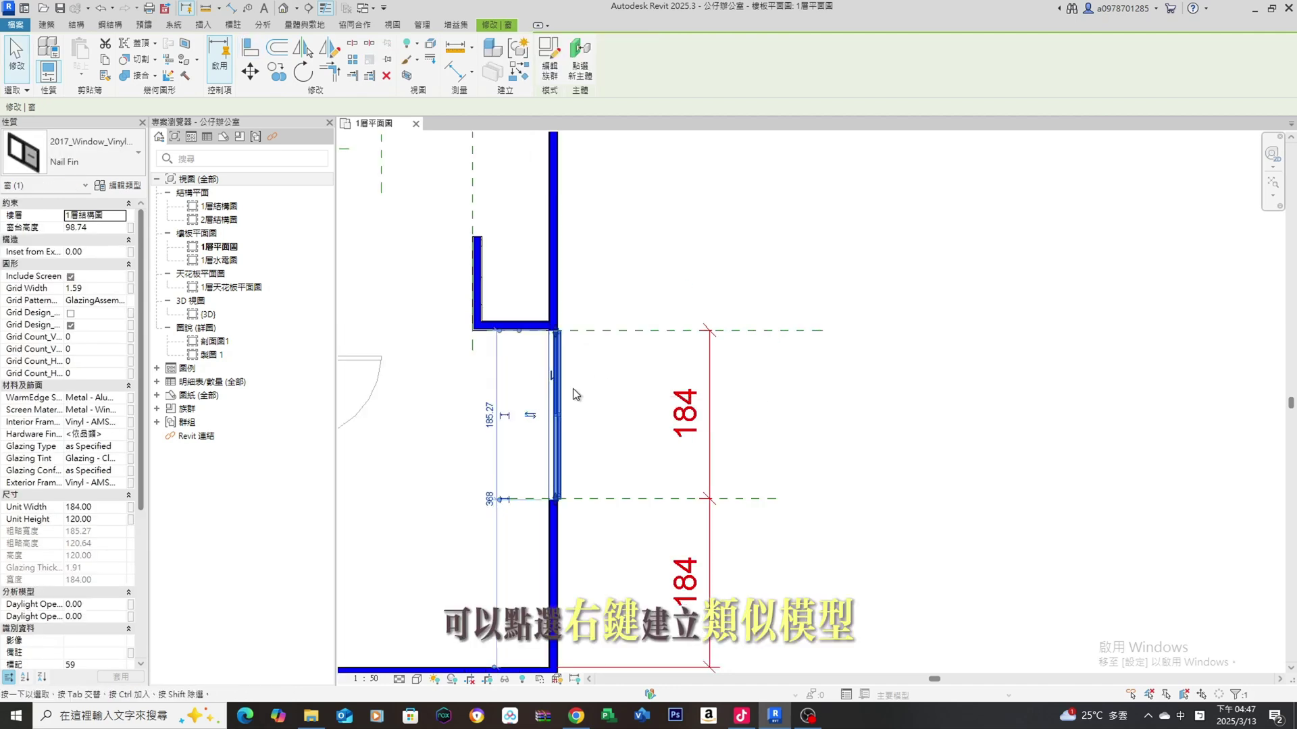
{"action": "right_click", "coordinate": [561, 387]}
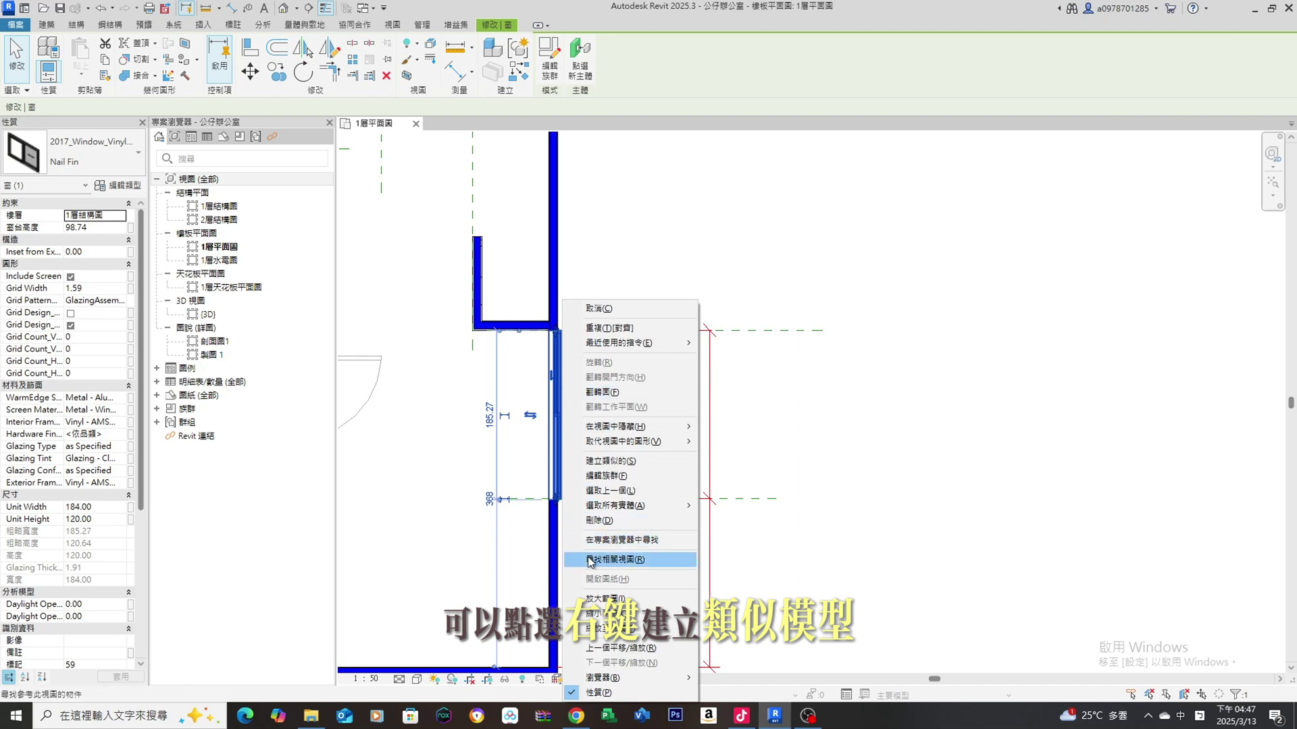
Place a second sliding window on the right wall and align its end flush with the wall edge.
{"action": "left_click", "coordinate": [618, 463]}
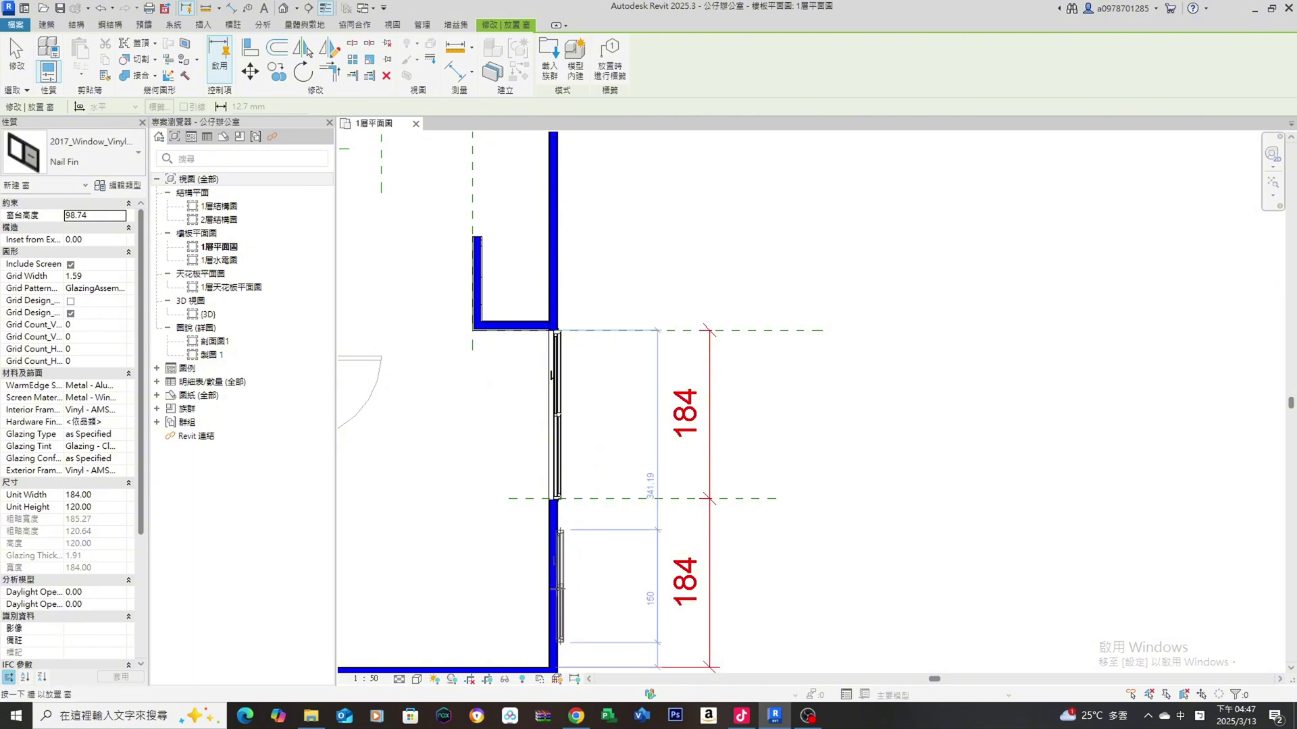
{"action": "left_click", "coordinate": [557, 581]}
{"action": "scroll", "coordinate": [581, 544], "scroll_direction": "down", "scroll_amount": 1}
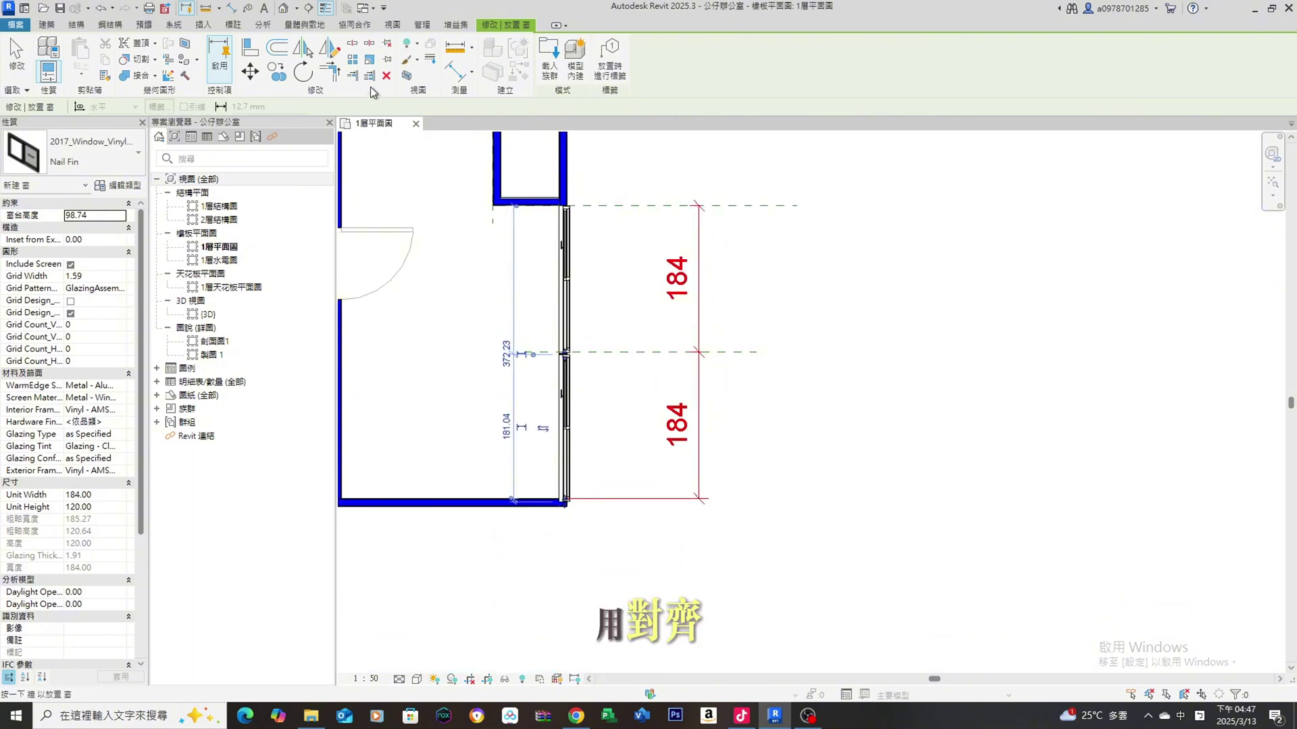
{"action": "left_click", "coordinate": [247, 45]}
{"action": "scroll", "coordinate": [595, 466], "scroll_direction": "up", "scroll_amount": 2}
{"action": "scroll", "coordinate": [593, 551], "scroll_direction": "up", "scroll_amount": 1}
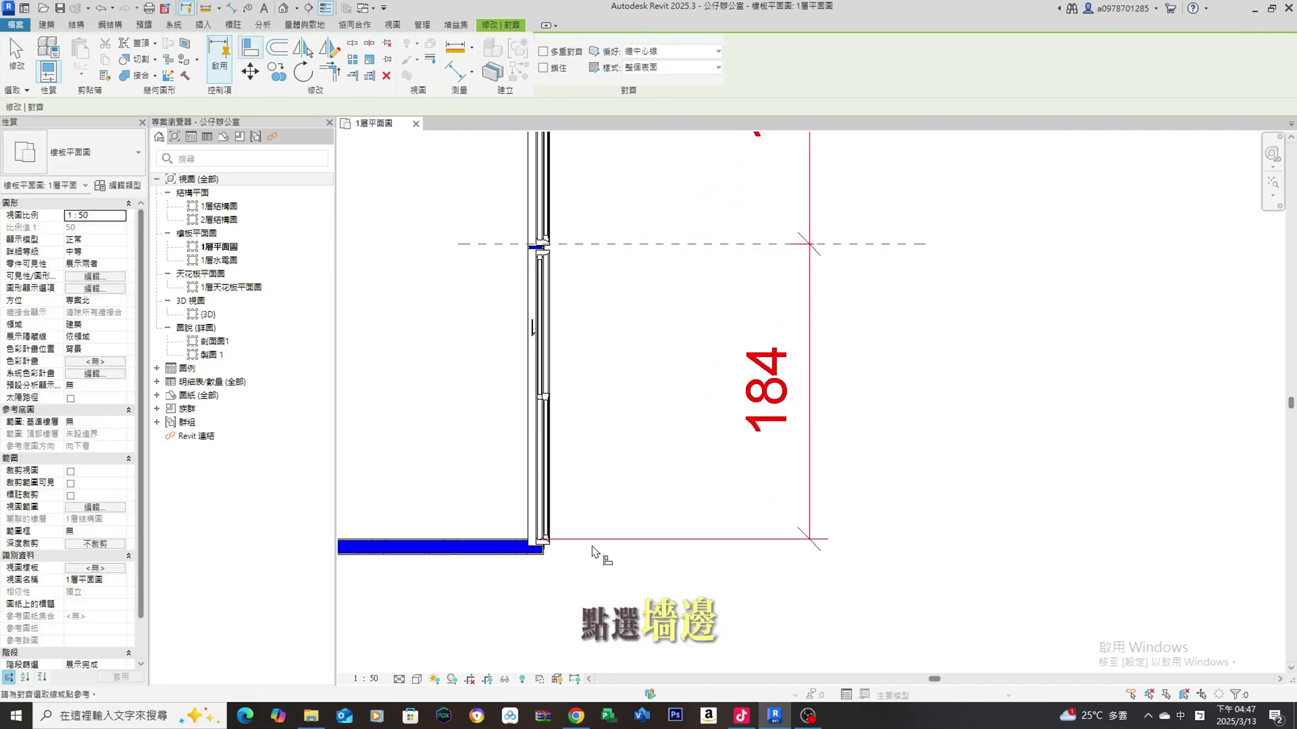
{"action": "left_click", "coordinate": [498, 546]}
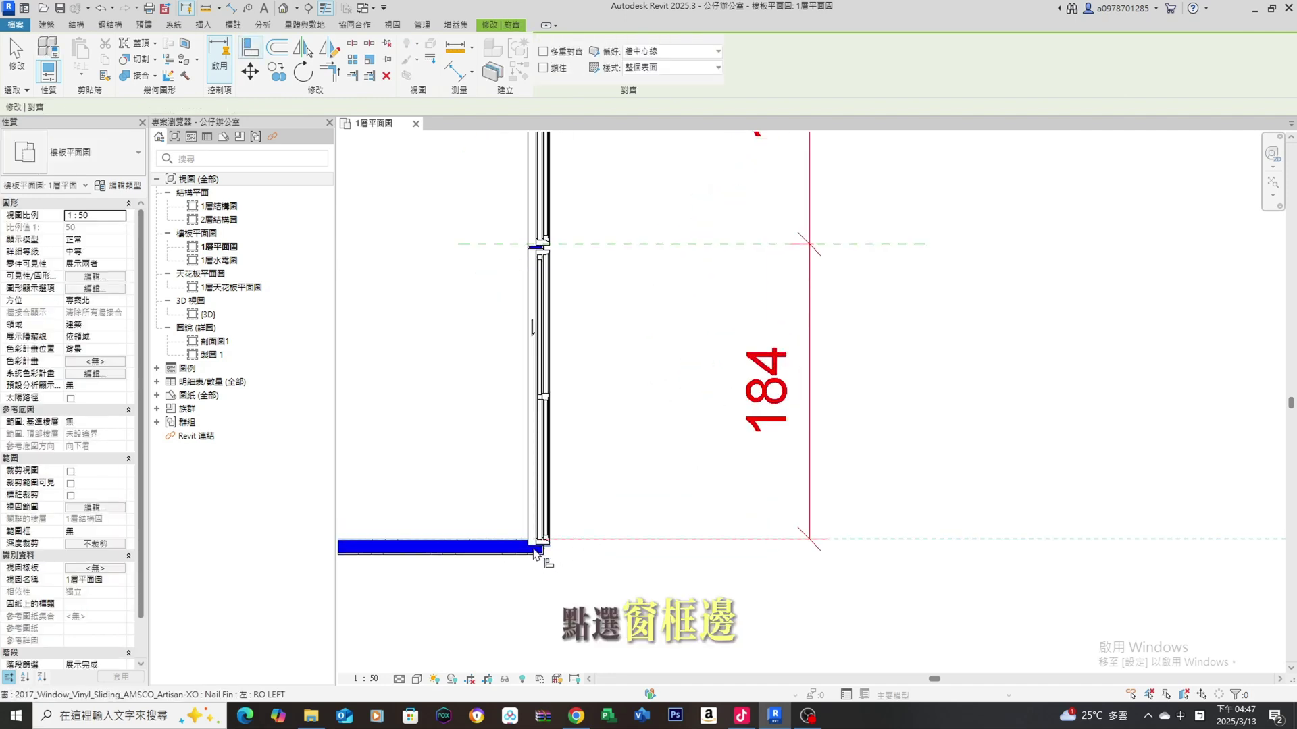
{"action": "left_click", "coordinate": [541, 553]}
{"action": "scroll", "coordinate": [540, 552], "scroll_direction": "down", "scroll_amount": 2}
{"action": "scroll", "coordinate": [579, 573], "scroll_direction": "down", "scroll_amount": 2}
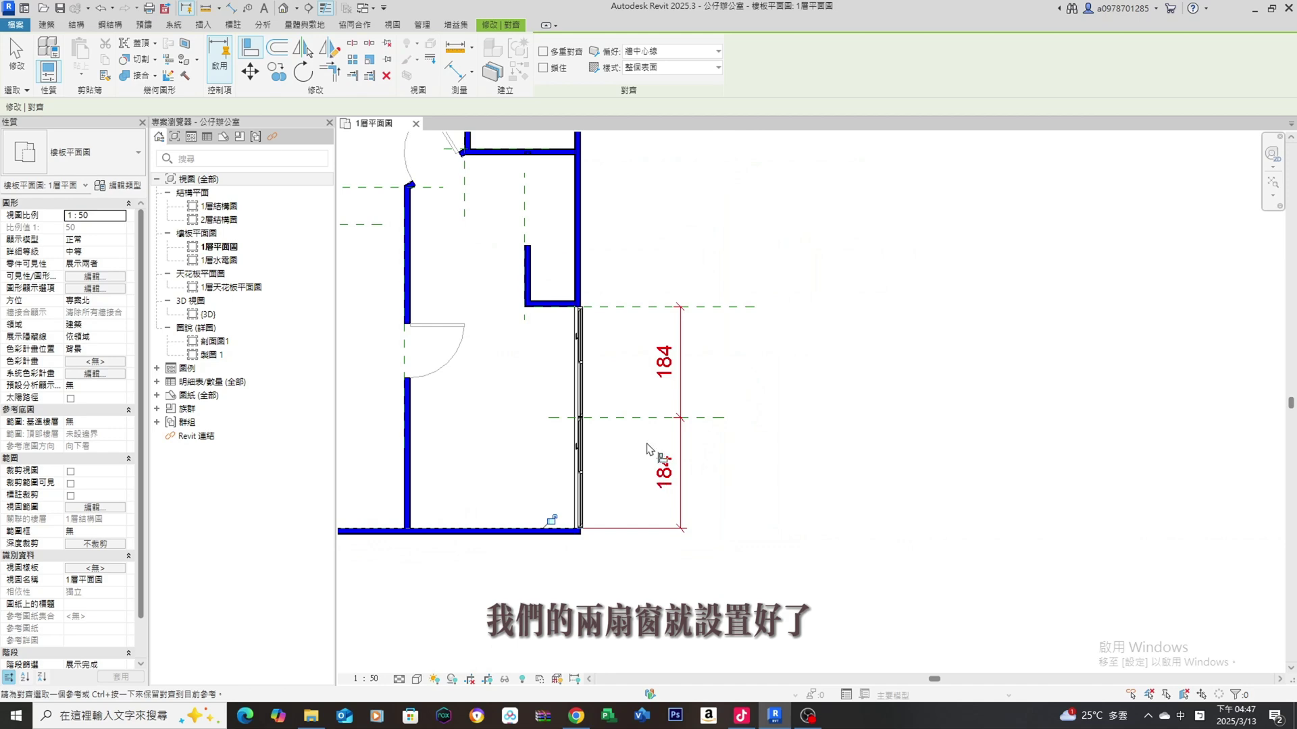
{"action": "middle_click_drag", "start_coordinate": [648, 450], "coordinate": [715, 498]}
{"action": "middle_click_drag", "start_coordinate": [608, 396], "coordinate": [623, 525]}
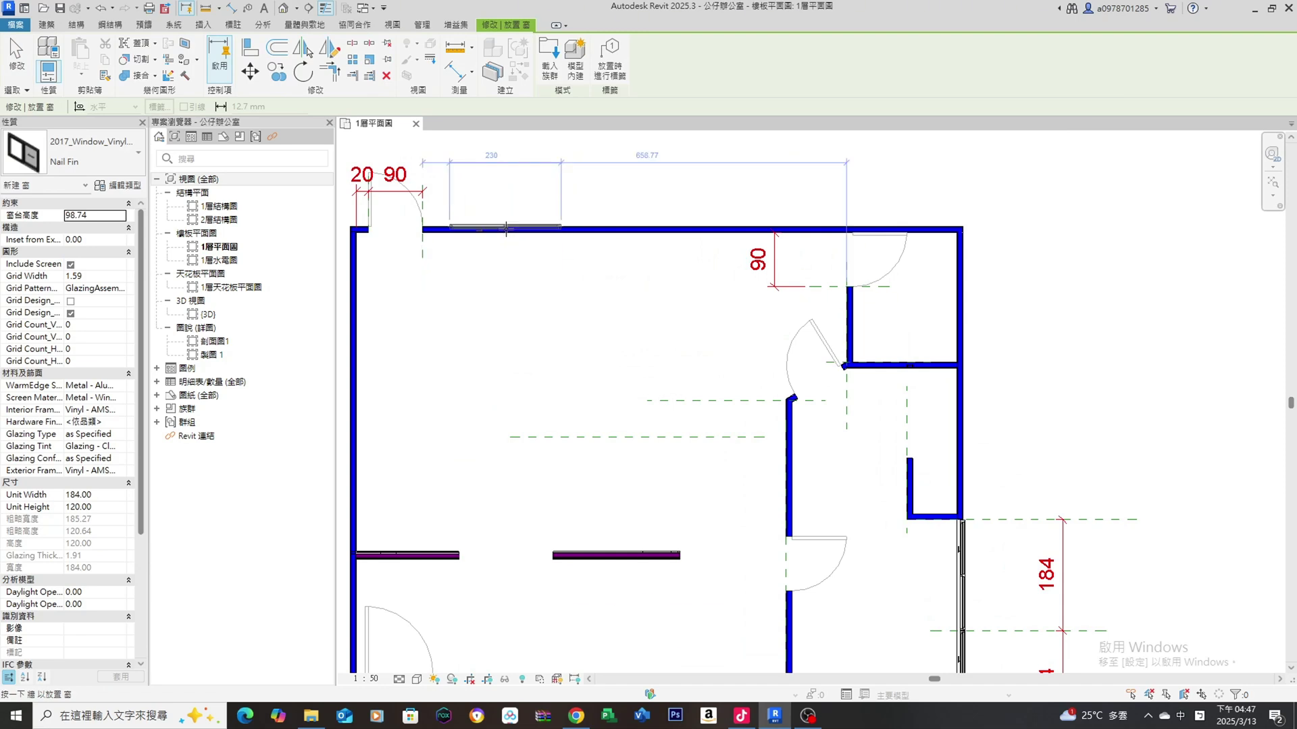
Place a window in the top wall 660 from the right wall end, then edit its unit width.
{"action": "left_click", "coordinate": [506, 228]}
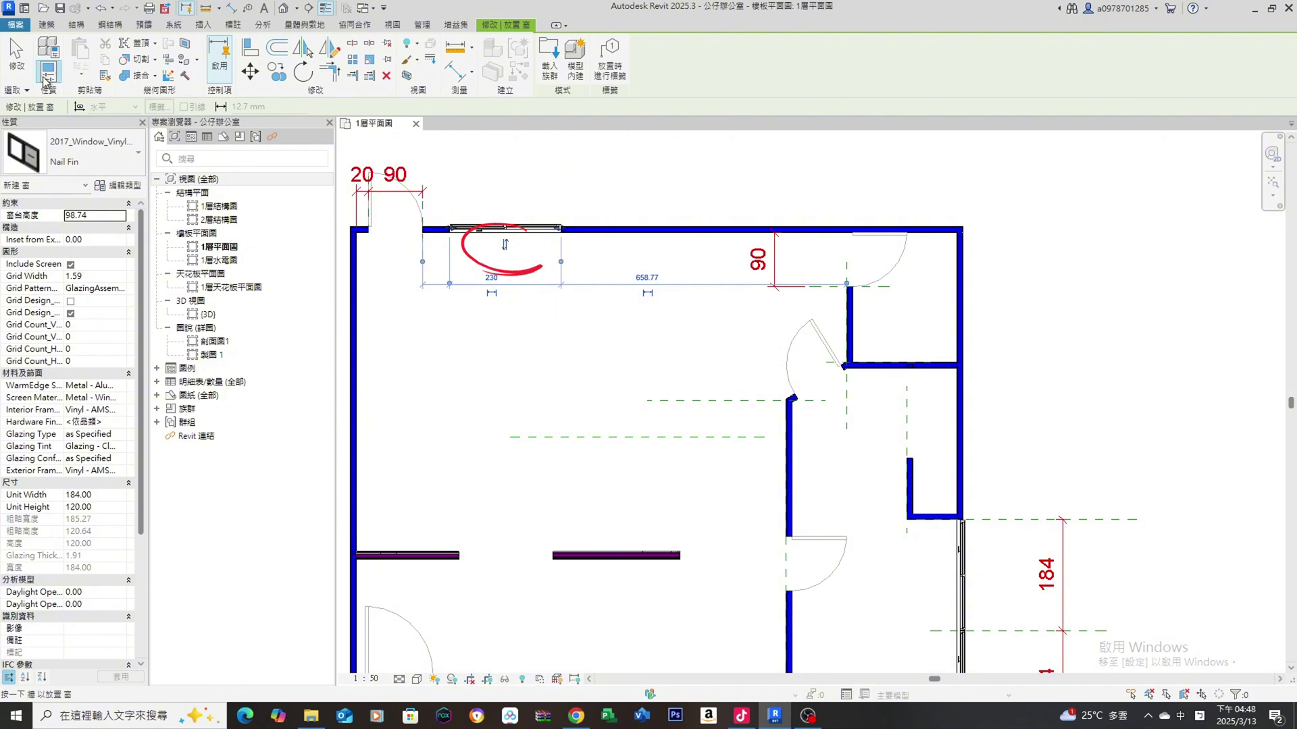
{"action": "key", "text": "Escape"}
{"action": "key", "text": "Escape"}
{"action": "scroll", "coordinate": [515, 233], "scroll_direction": "up", "scroll_amount": 2}
{"action": "left_click", "coordinate": [515, 230]}
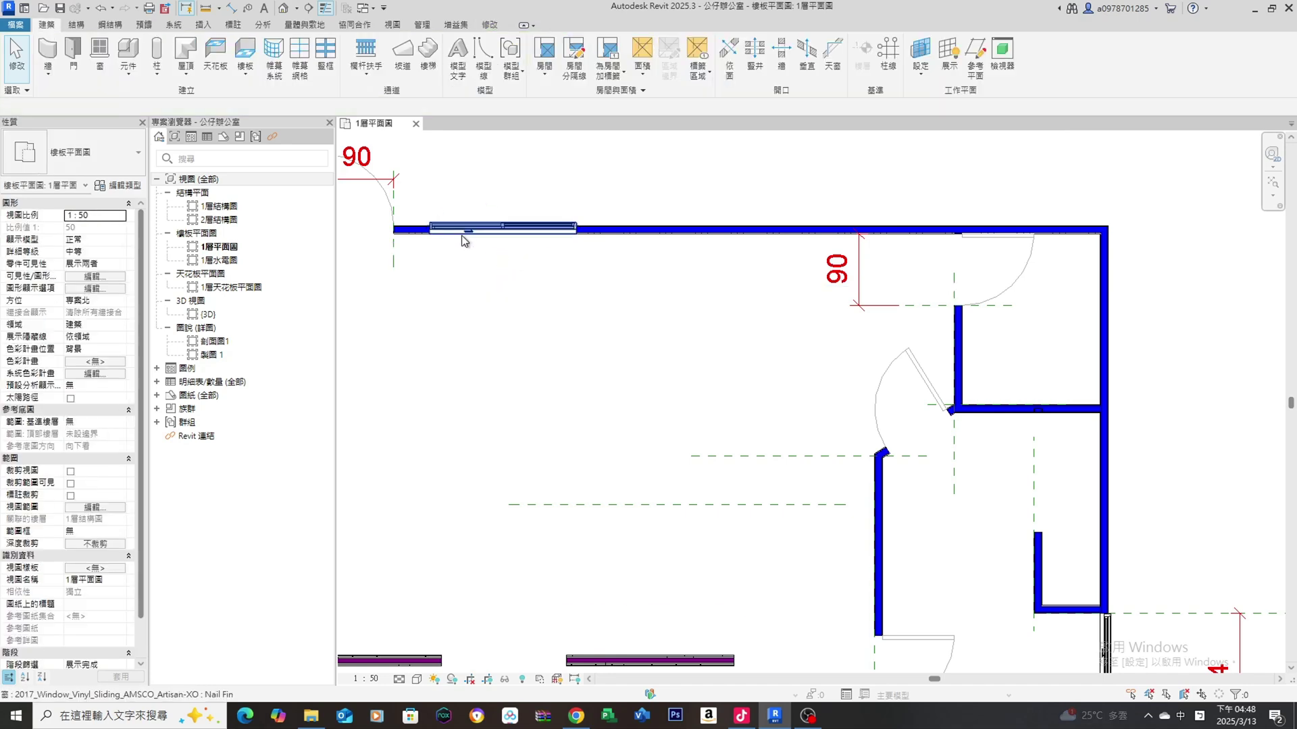
{"action": "scroll", "coordinate": [476, 258], "scroll_direction": "up", "scroll_amount": 1}
{"action": "scroll", "coordinate": [553, 289], "scroll_direction": "up", "scroll_amount": 1}
{"action": "scroll", "coordinate": [554, 289], "scroll_direction": "down", "scroll_amount": 2}
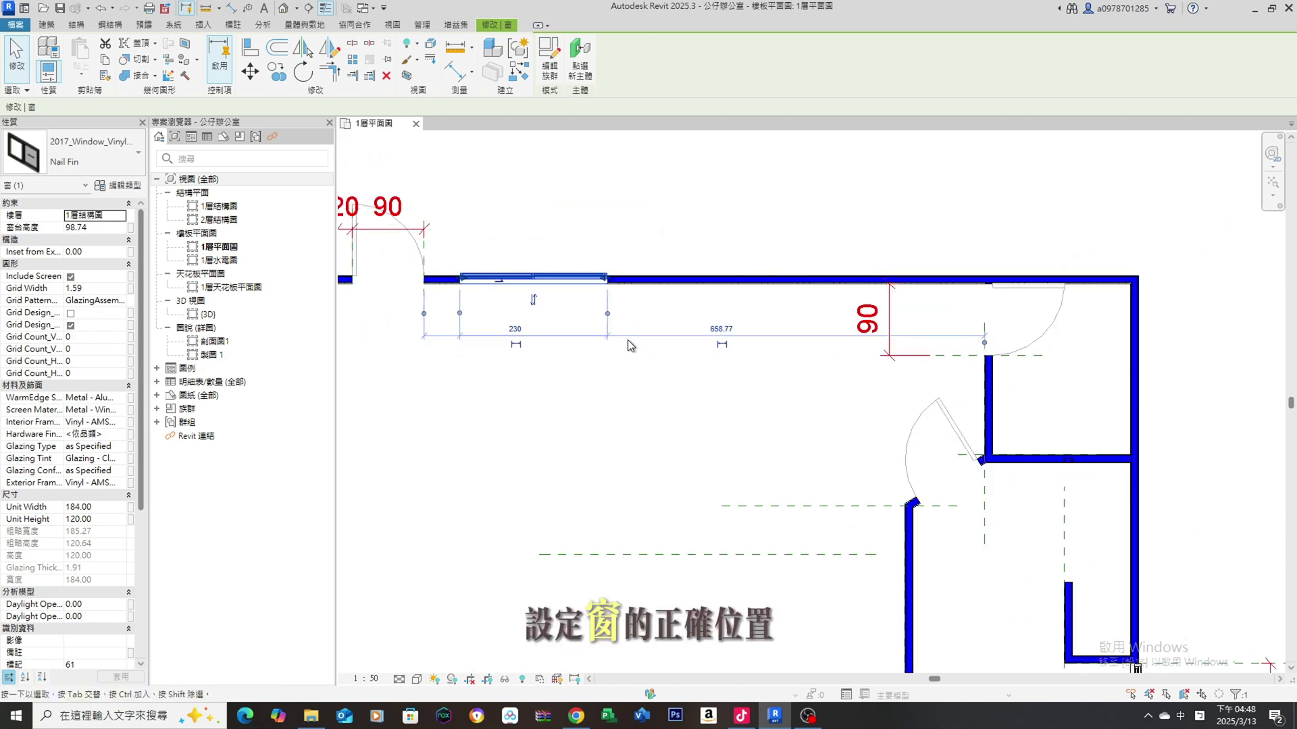
{"action": "left_click", "coordinate": [720, 327]}
{"action": "type", "text": "660"}
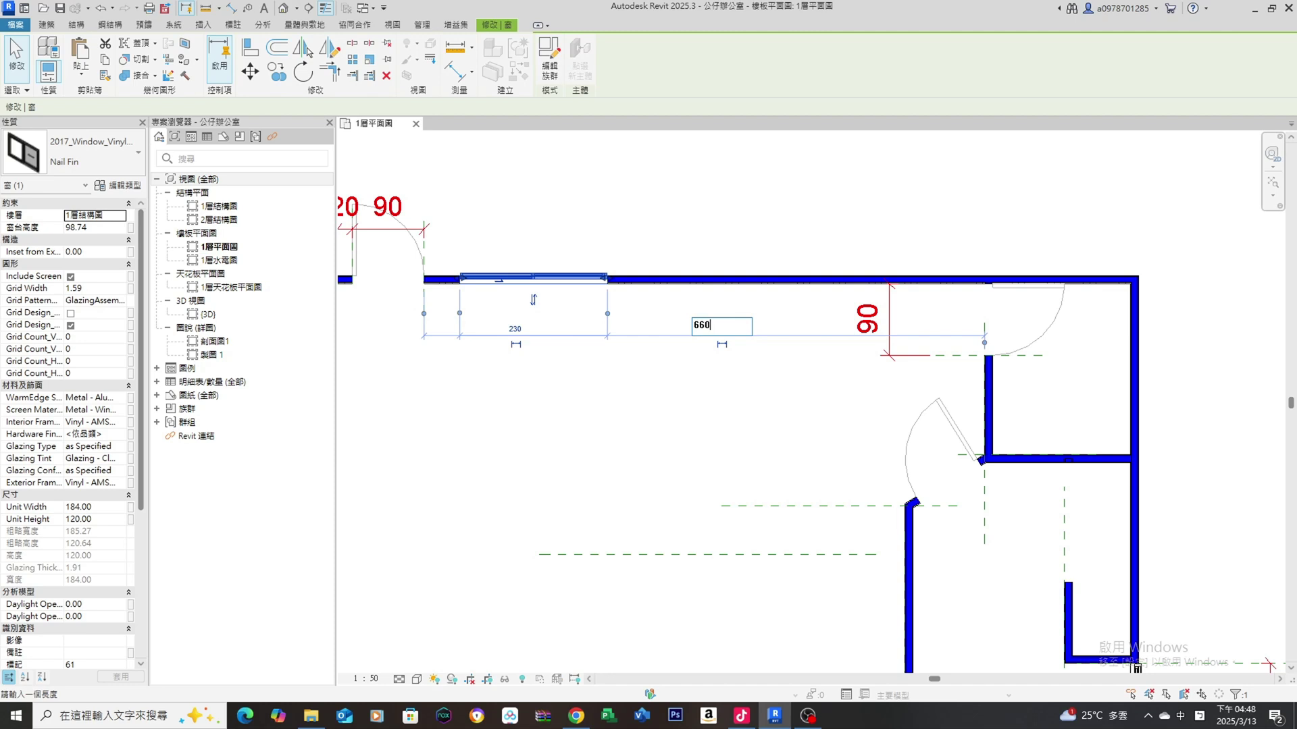
{"action": "key", "text": "Return"}
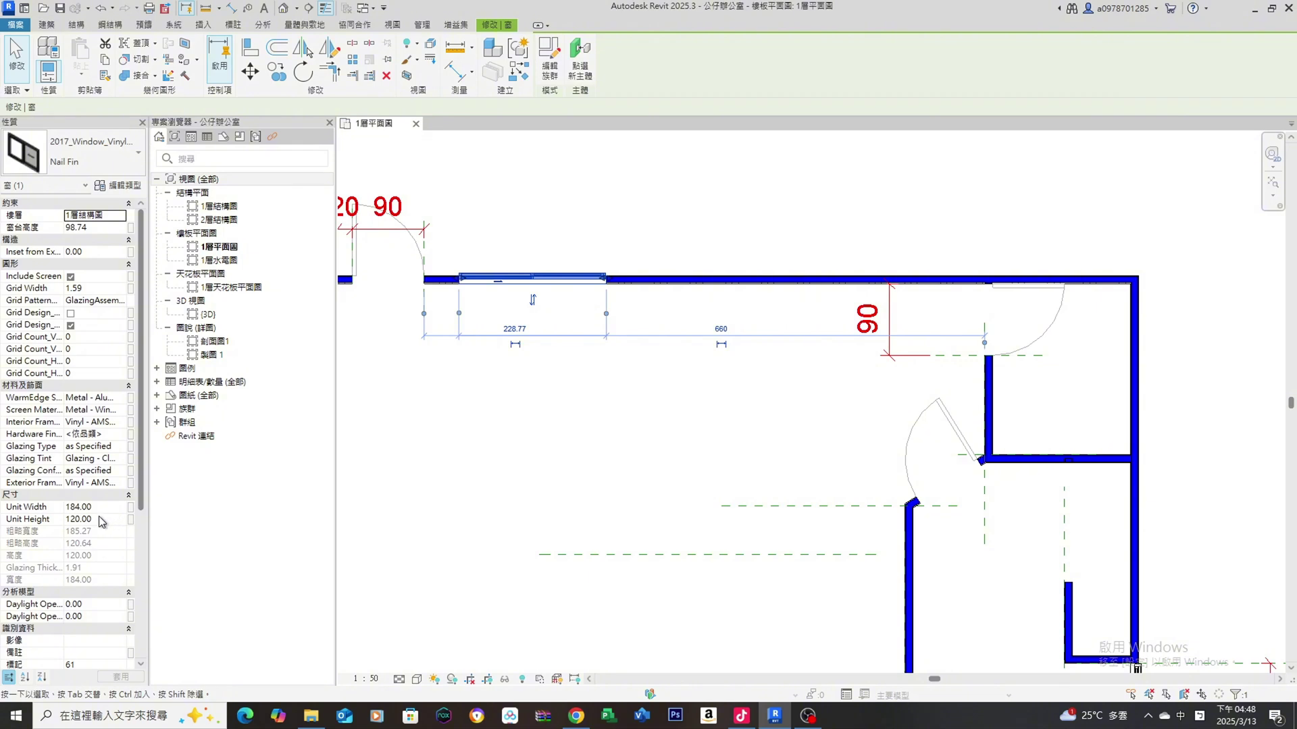
{"action": "left_click", "coordinate": [100, 506]}
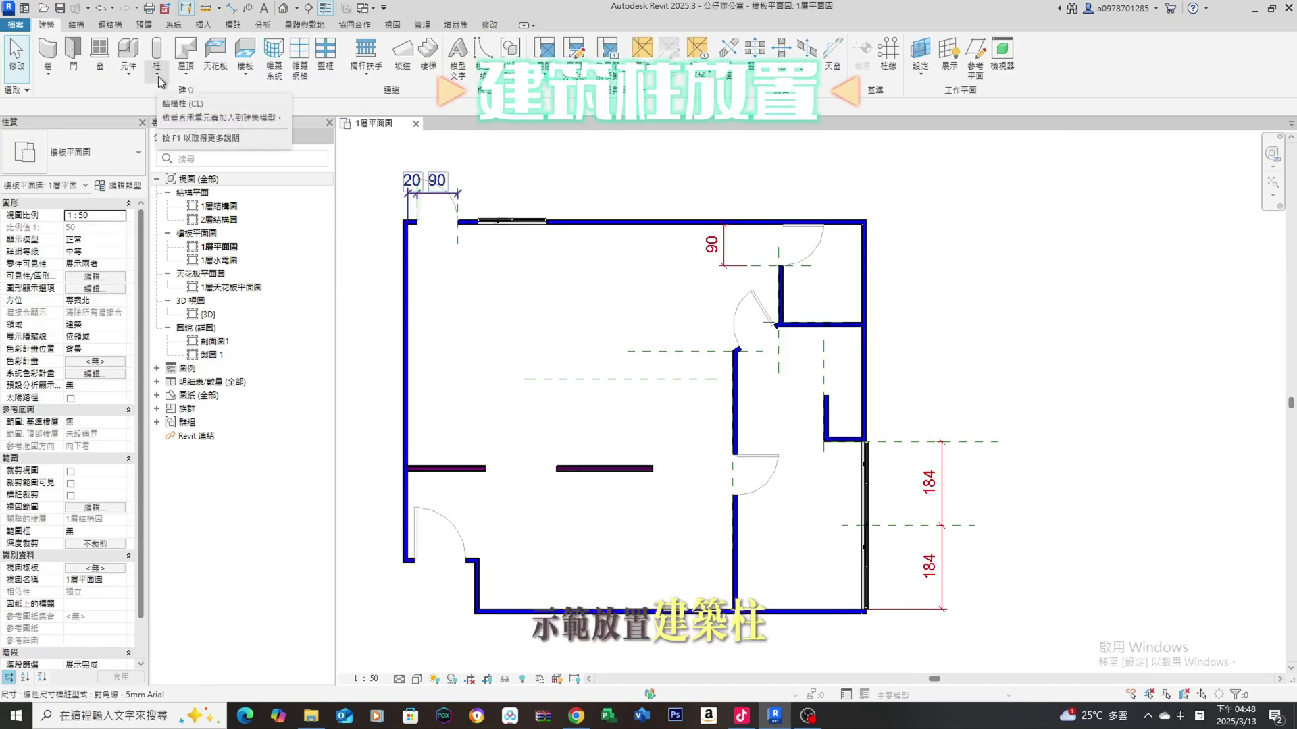
Try the Structural Column tool and its C80 type list, then reopen the Column dropdown.
{"action": "left_click", "coordinate": [159, 80]}
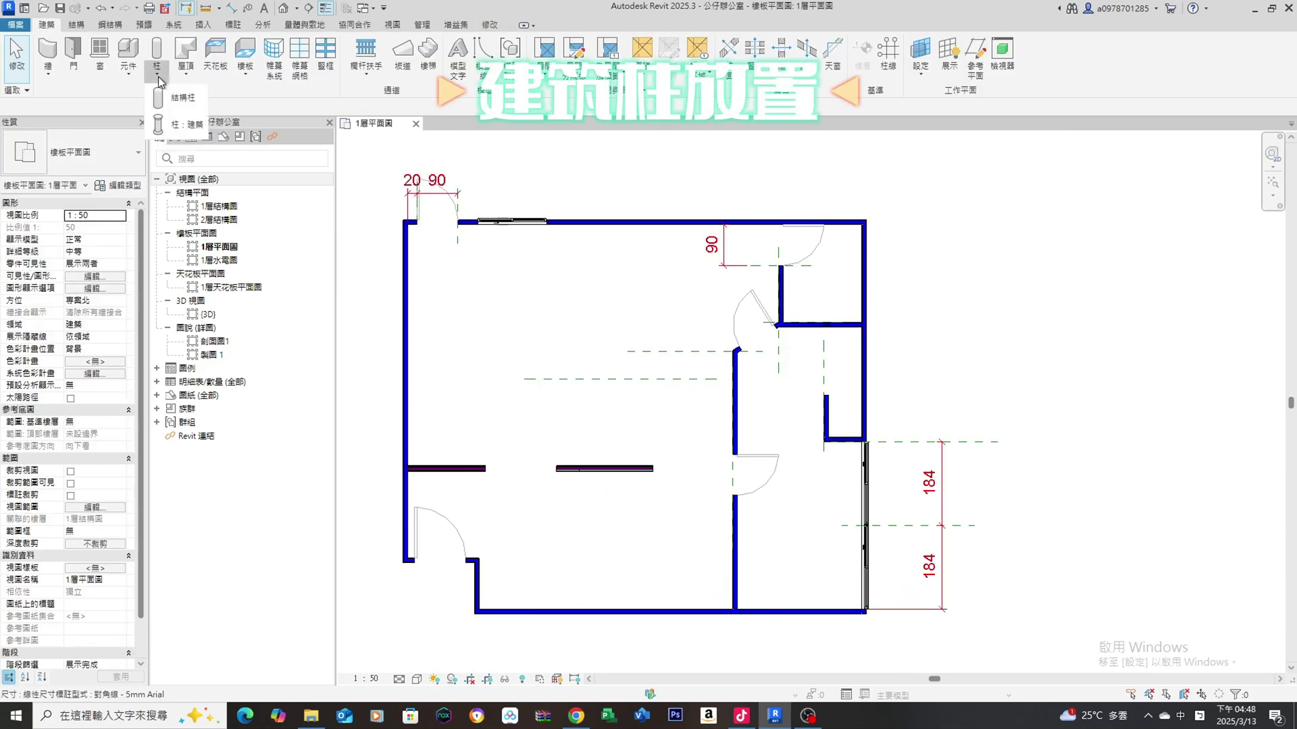
{"action": "left_click", "coordinate": [185, 98]}
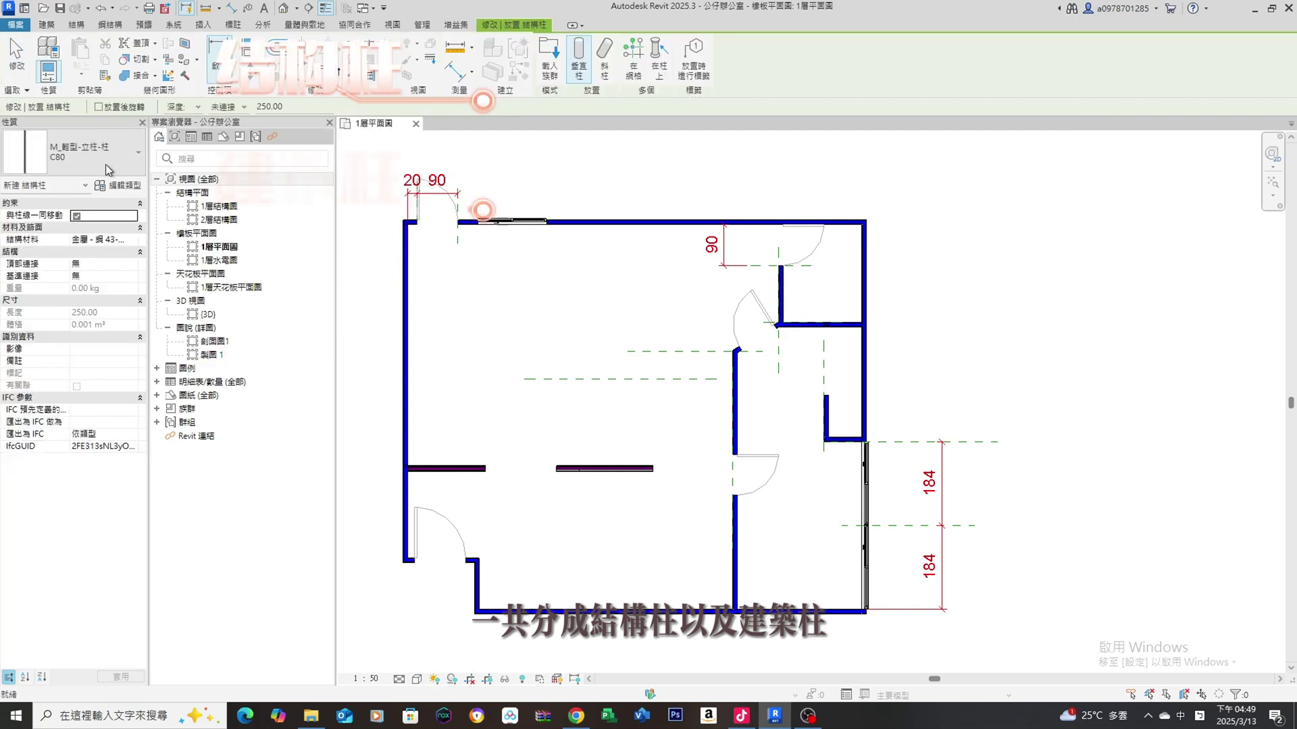
{"action": "left_click", "coordinate": [108, 165]}
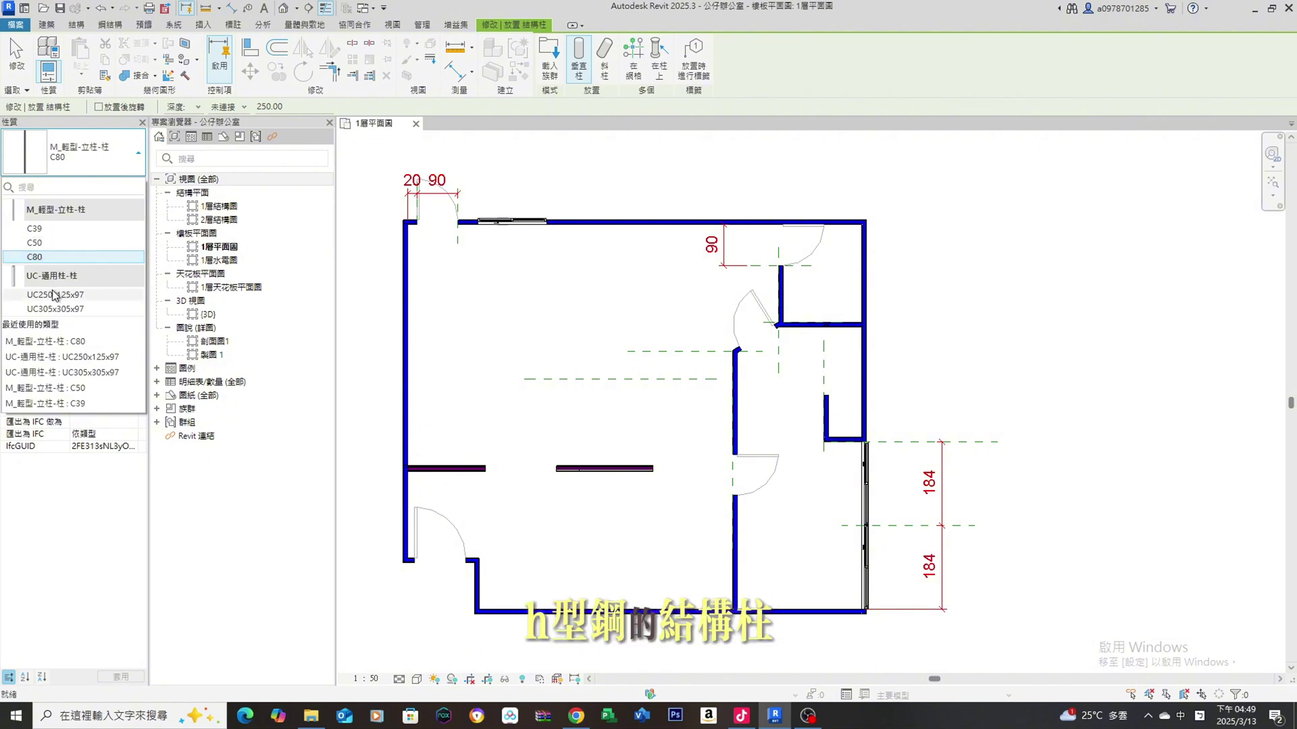
{"action": "left_click", "coordinate": [47, 26]}
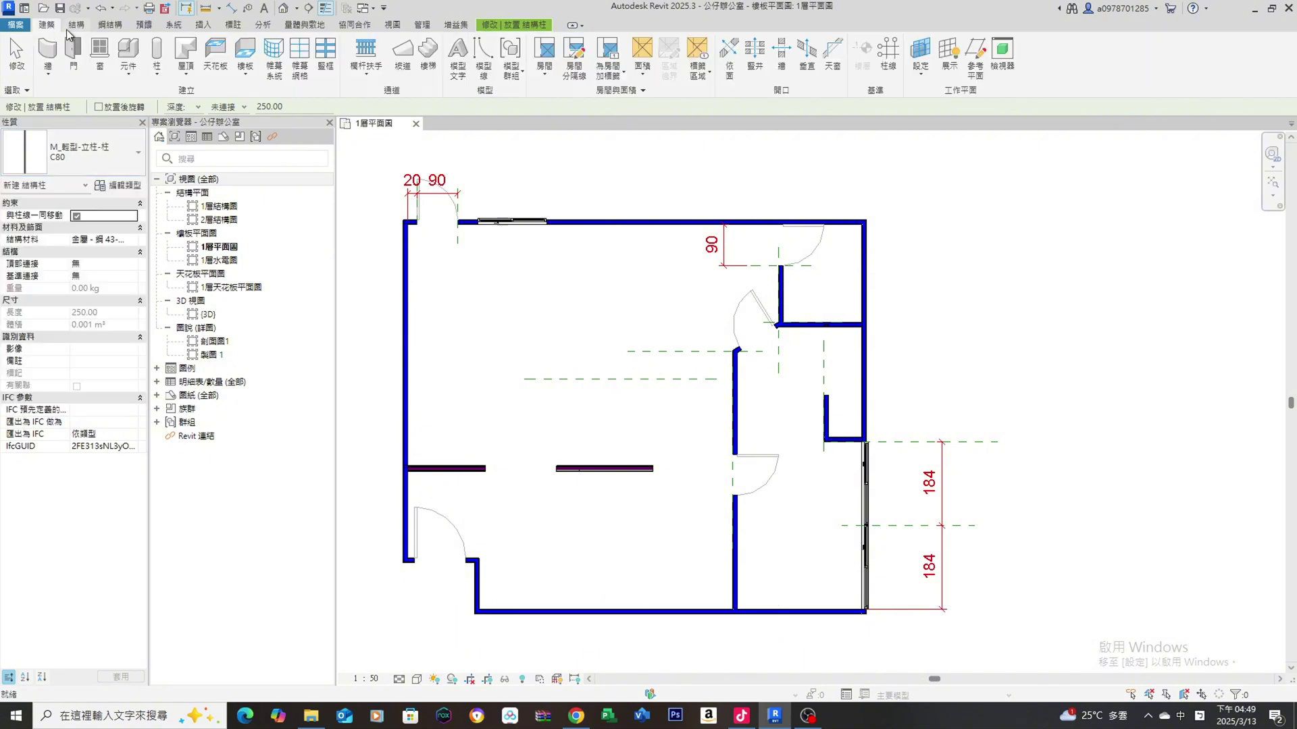
{"action": "left_click", "coordinate": [156, 79]}
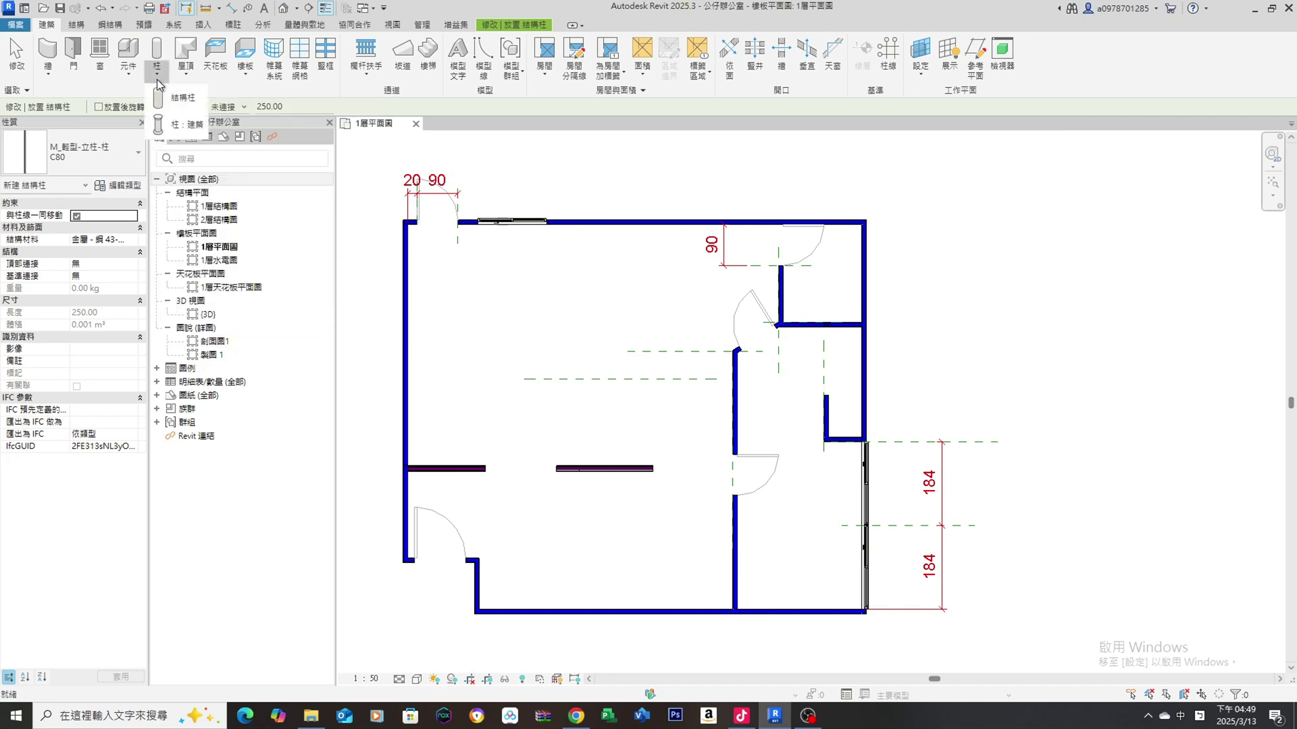
Start the architectural column tool, keeping the 130x600mm type selected.
{"action": "left_click", "coordinate": [182, 124]}
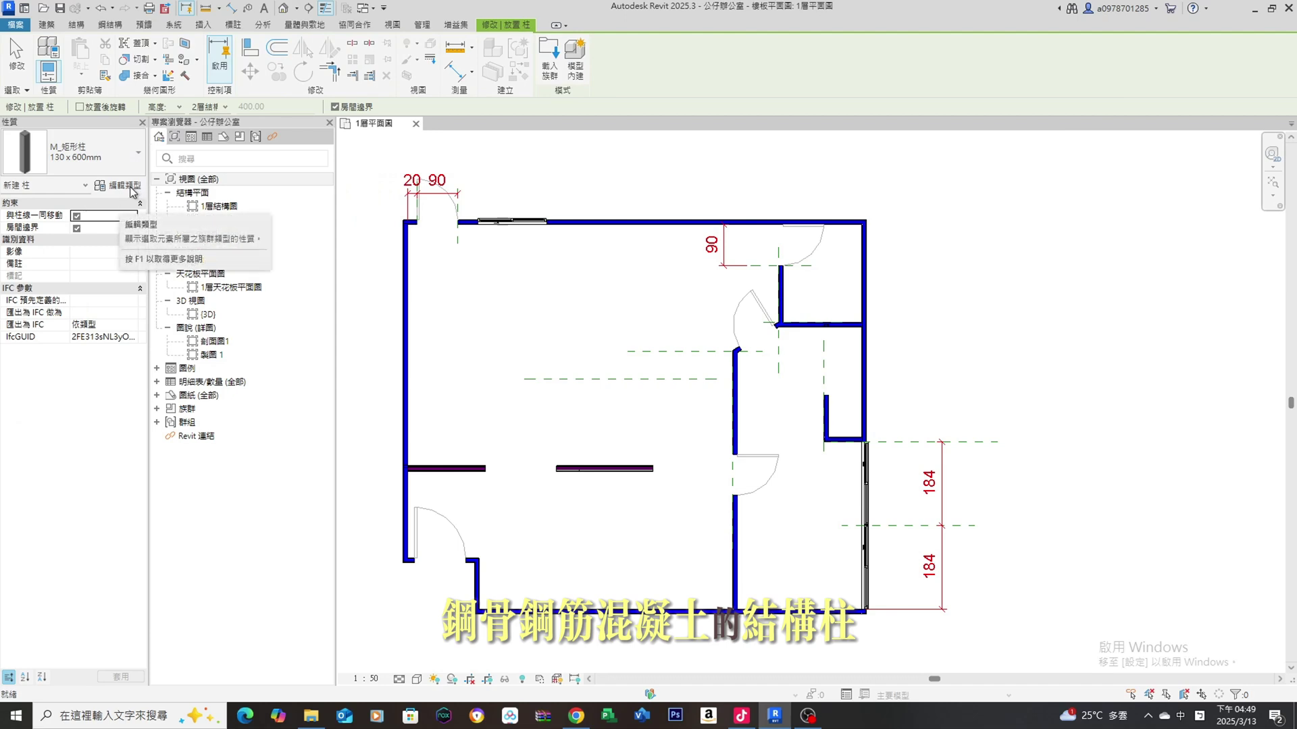
{"action": "scroll", "coordinate": [420, 367], "scroll_direction": "up", "scroll_amount": 3}
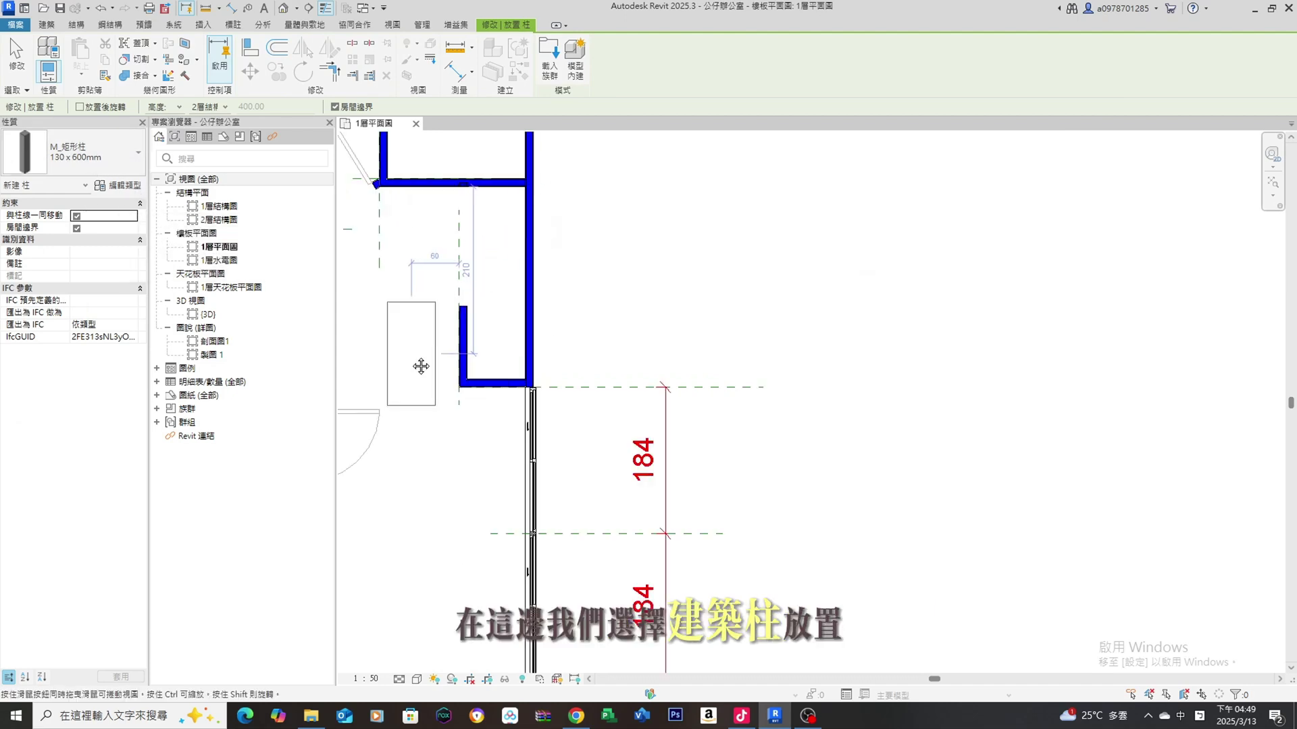
{"action": "left_click", "coordinate": [137, 143]}
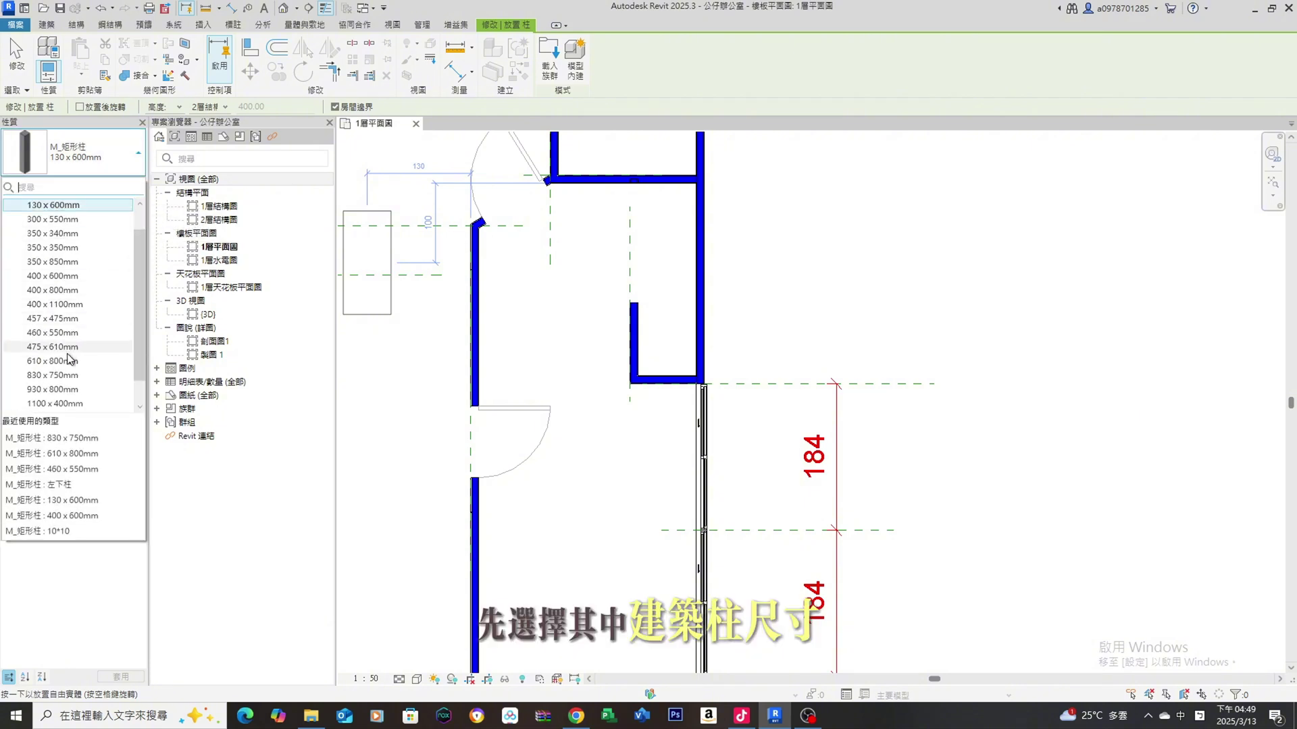
{"action": "scroll", "coordinate": [74, 355], "scroll_direction": "up", "scroll_amount": 2}
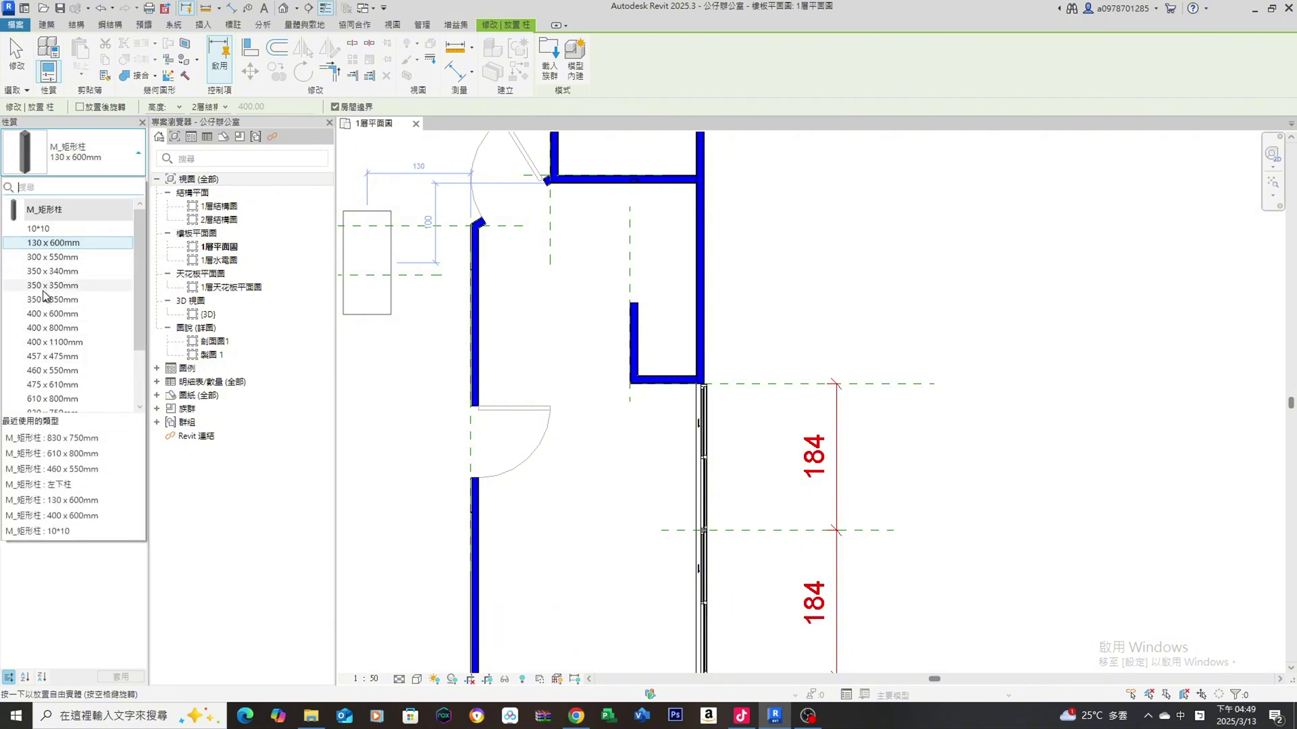
{"action": "scroll", "coordinate": [80, 370], "scroll_direction": "down", "scroll_amount": 2}
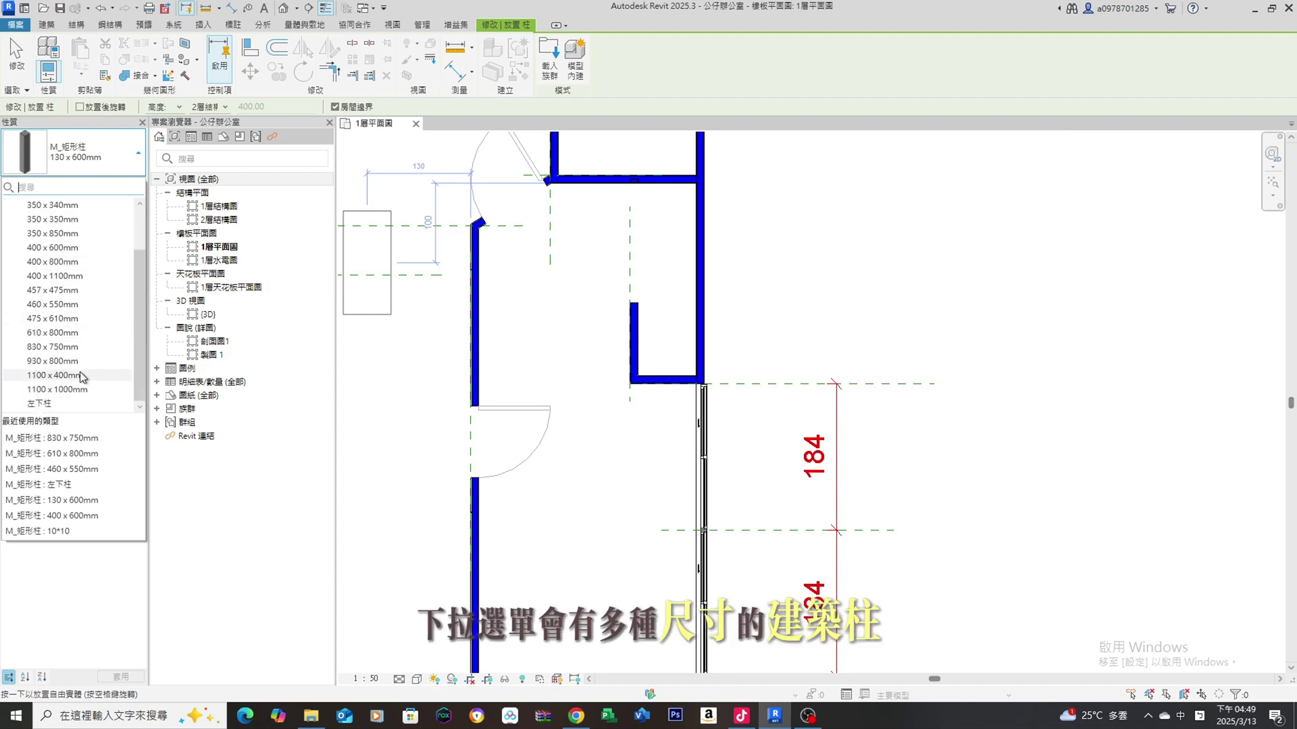
{"action": "scroll", "coordinate": [86, 365], "scroll_direction": "up", "scroll_amount": 2}
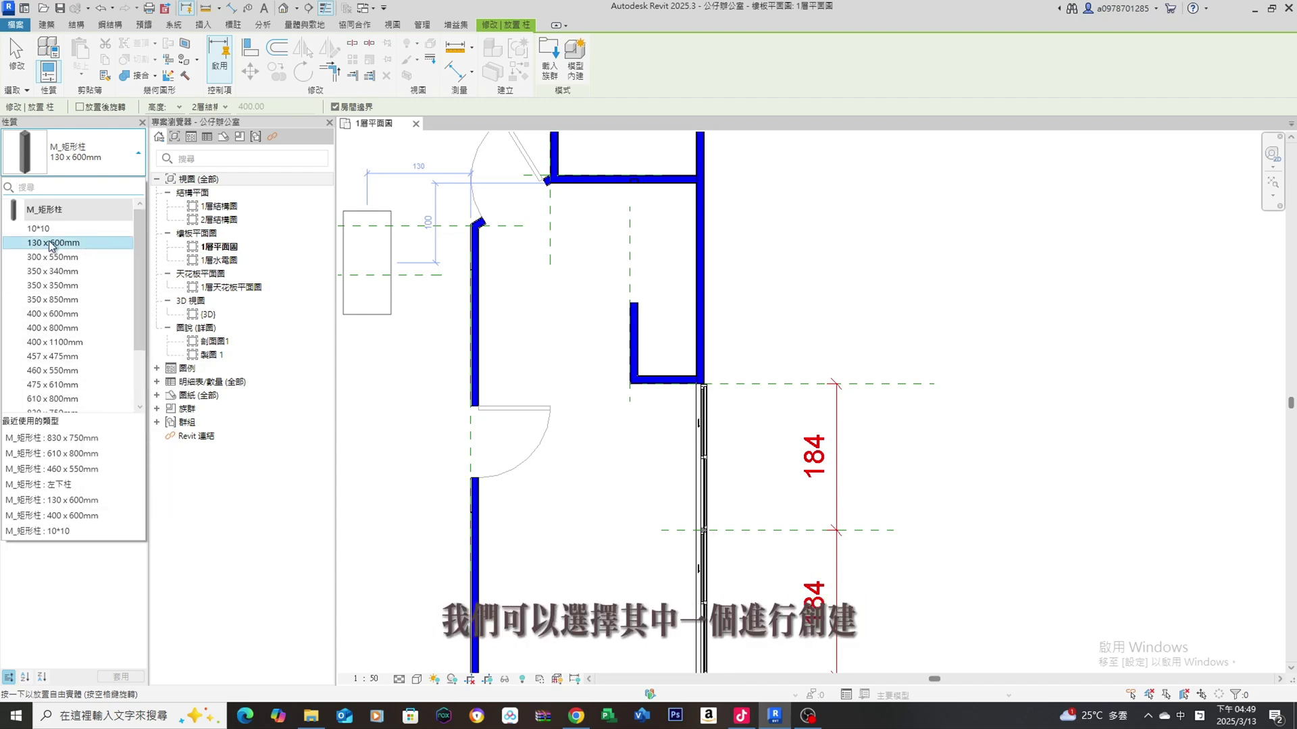
{"action": "left_click", "coordinate": [108, 244]}
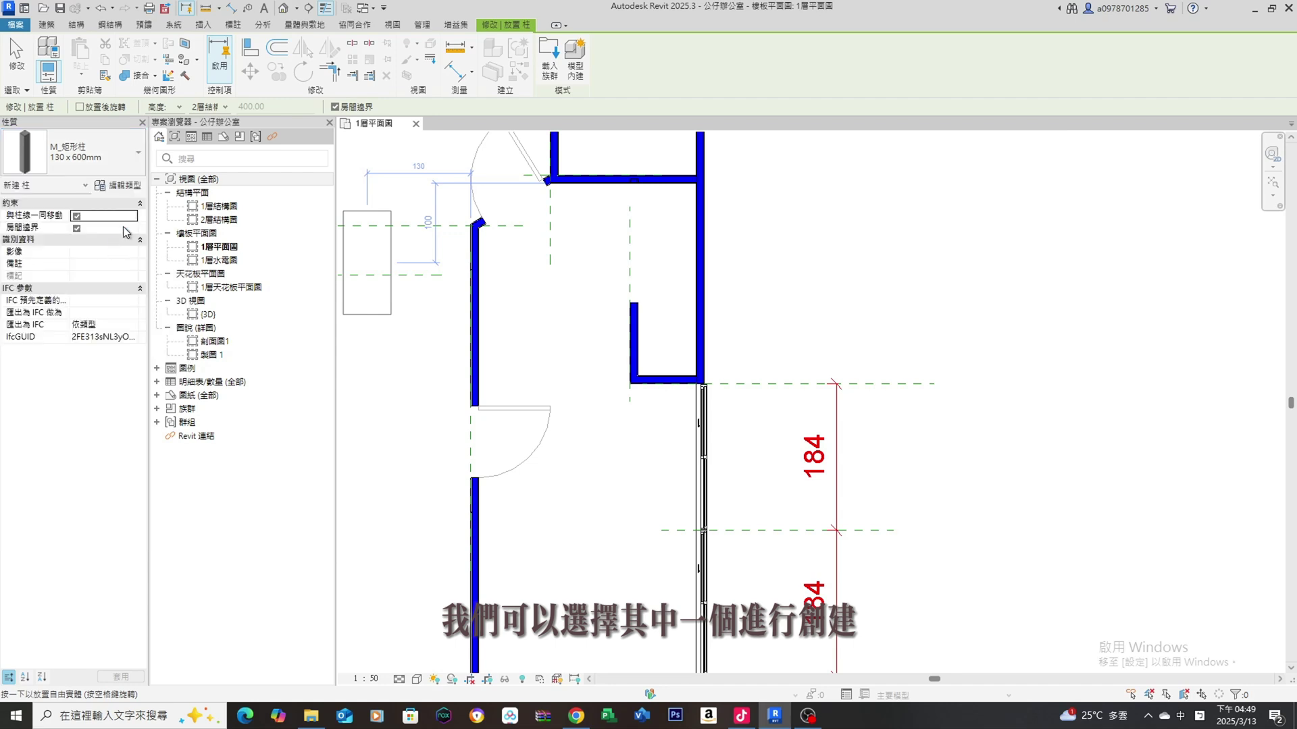
Duplicate the column type as 880 x 880mm with depth and width both 88.
{"action": "left_click", "coordinate": [126, 191]}
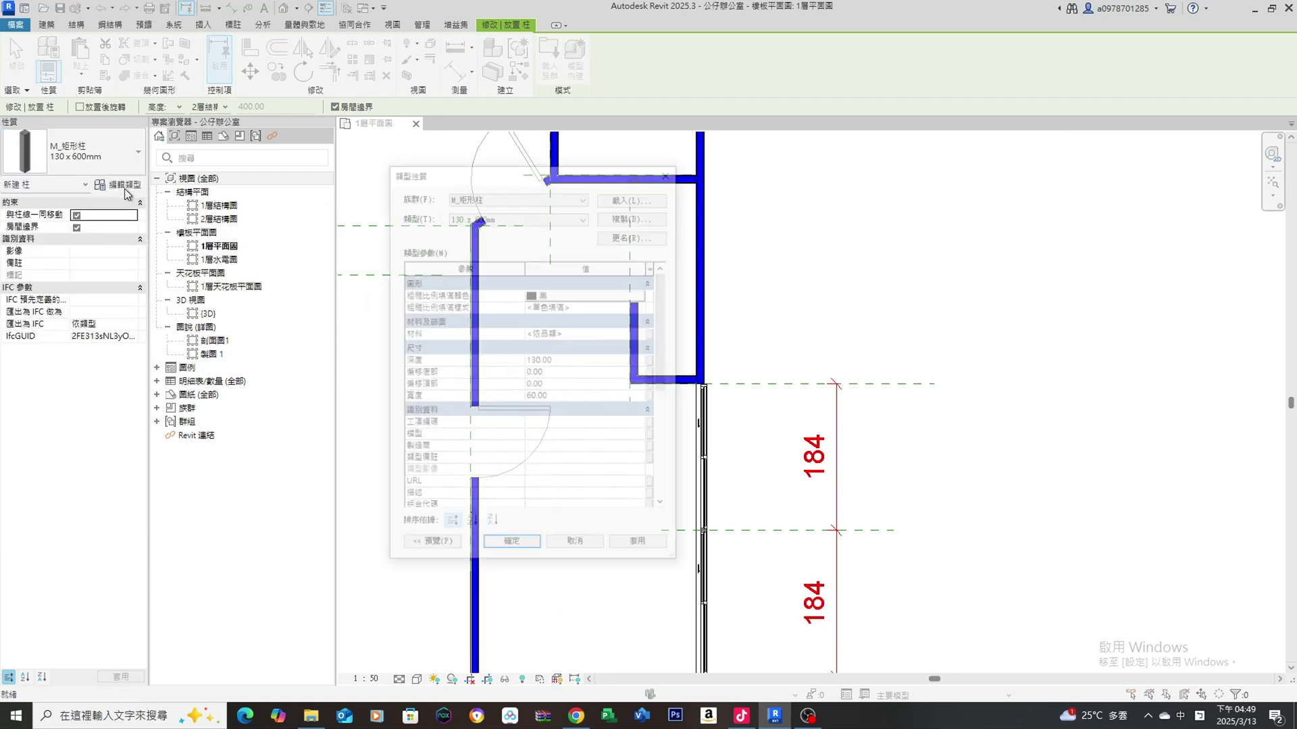
{"action": "left_click", "coordinate": [635, 215]}
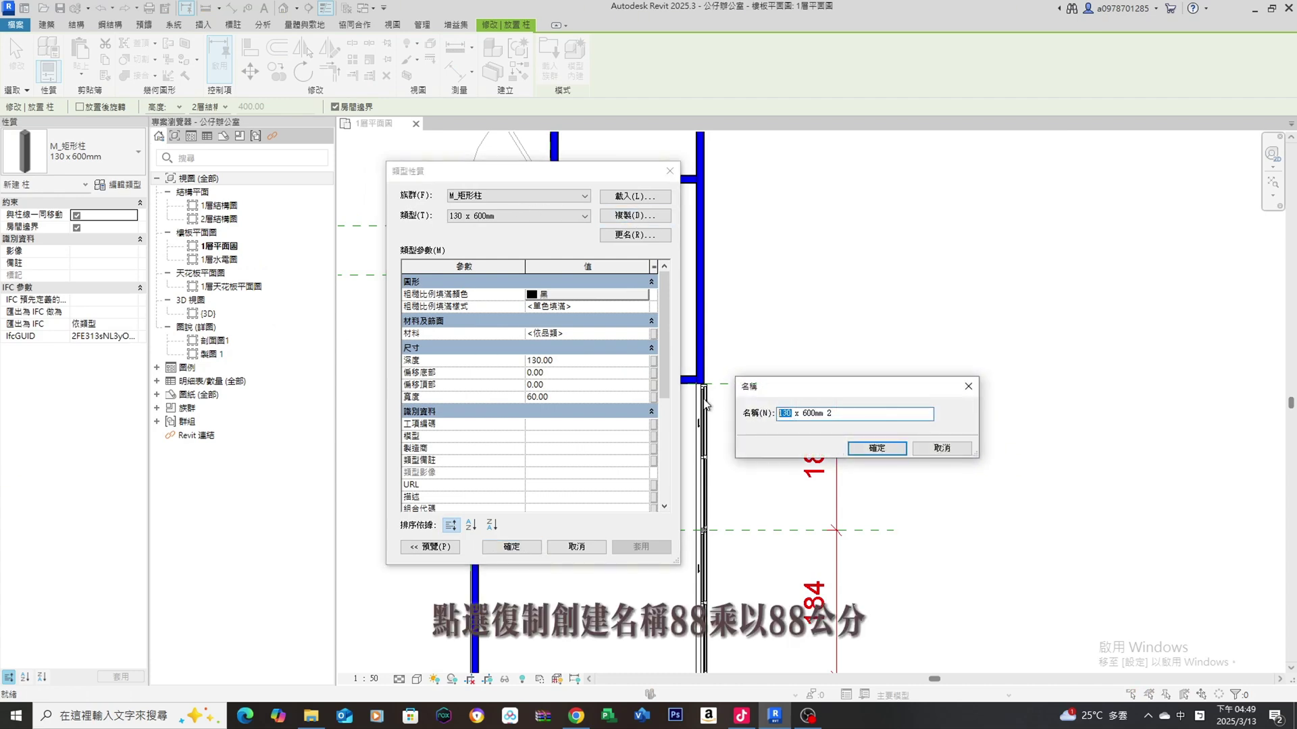
{"action": "type", "text": "80"}
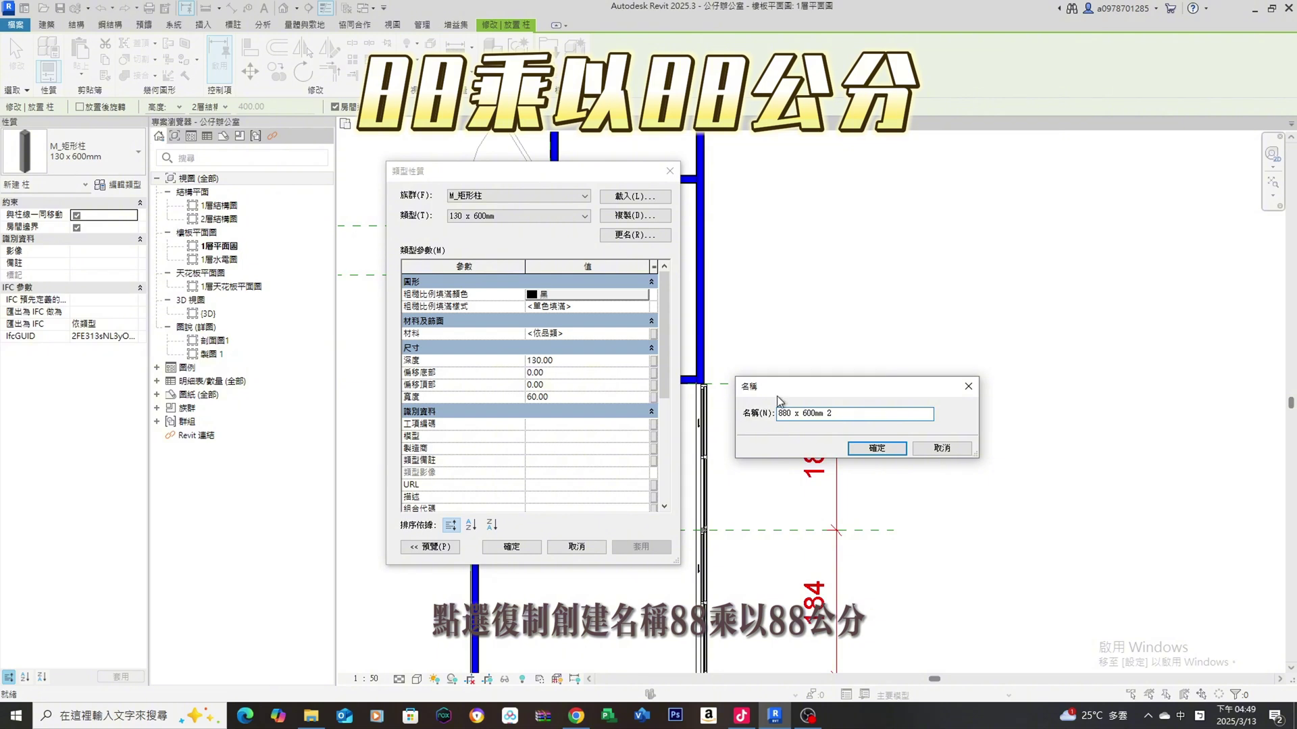
{"action": "left_click_drag", "start_coordinate": [801, 413], "coordinate": [838, 413]}
{"action": "type", "text": "880mm"}
{"action": "left_click", "coordinate": [861, 451]}
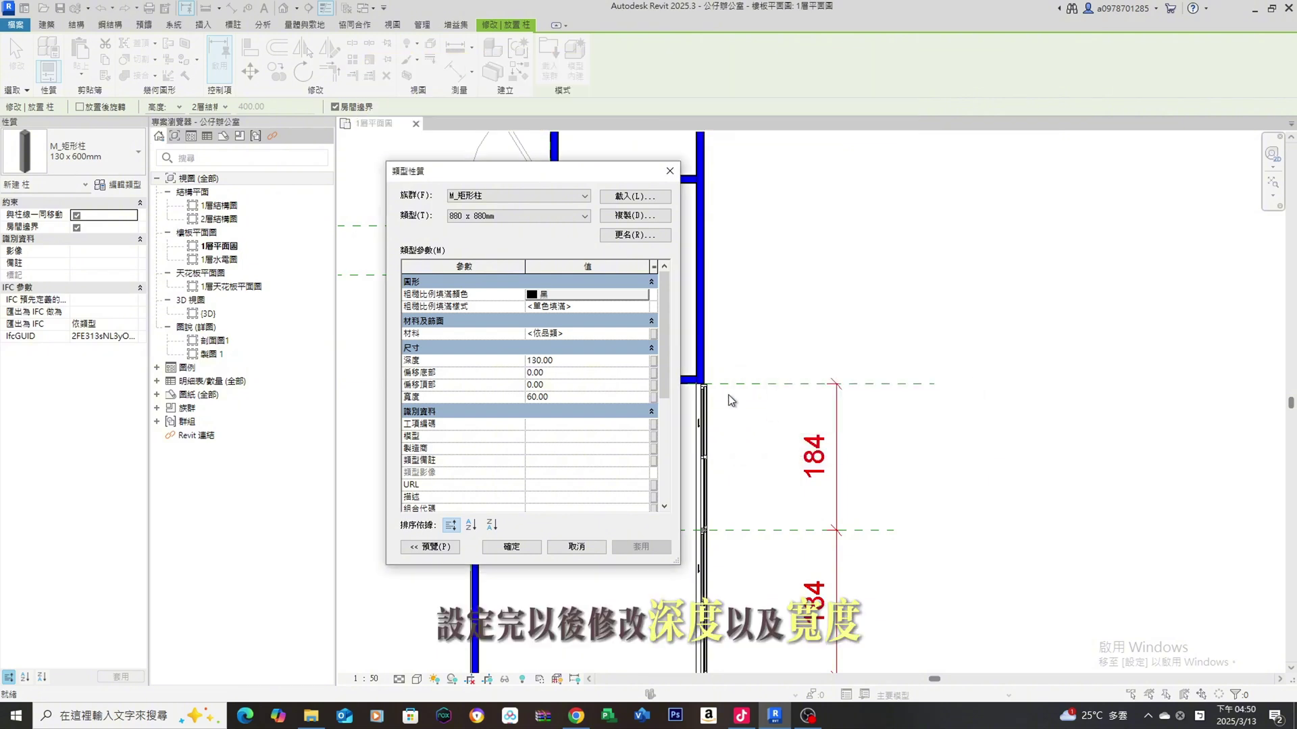
{"action": "left_click", "coordinate": [571, 360]}
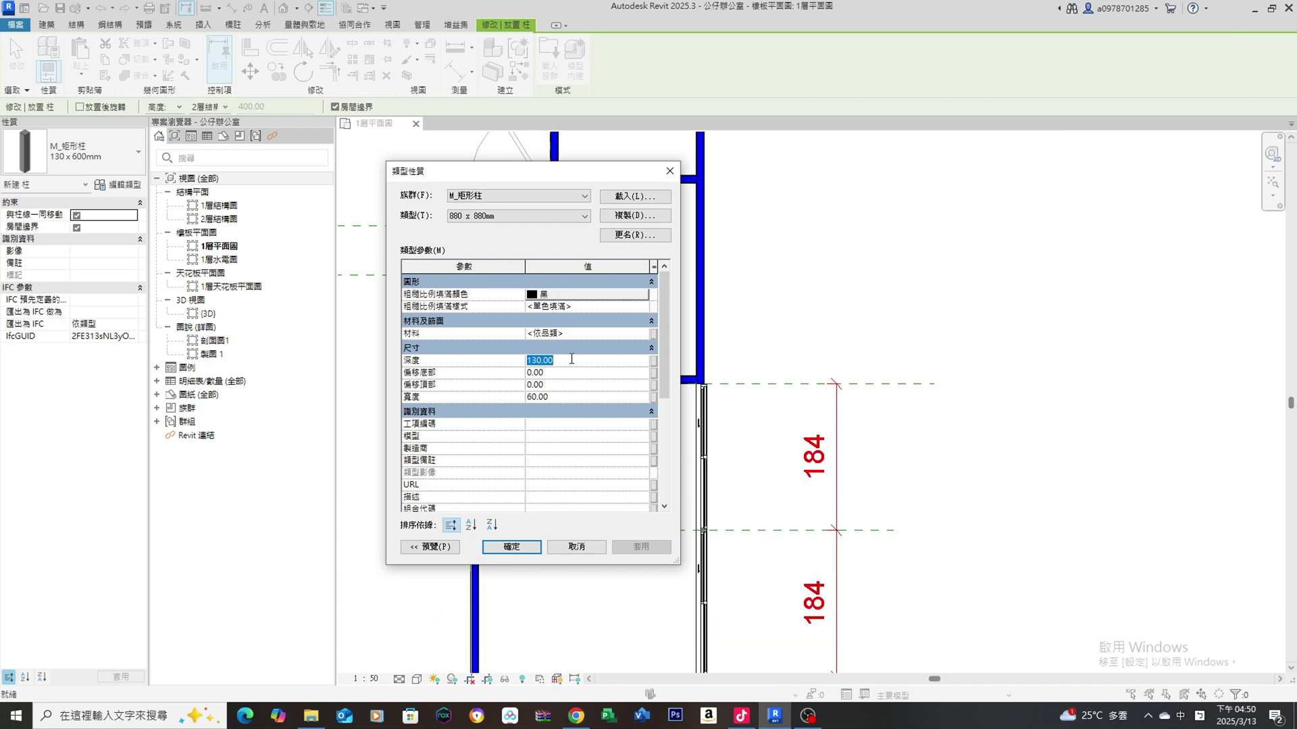
{"action": "type", "text": "88"}
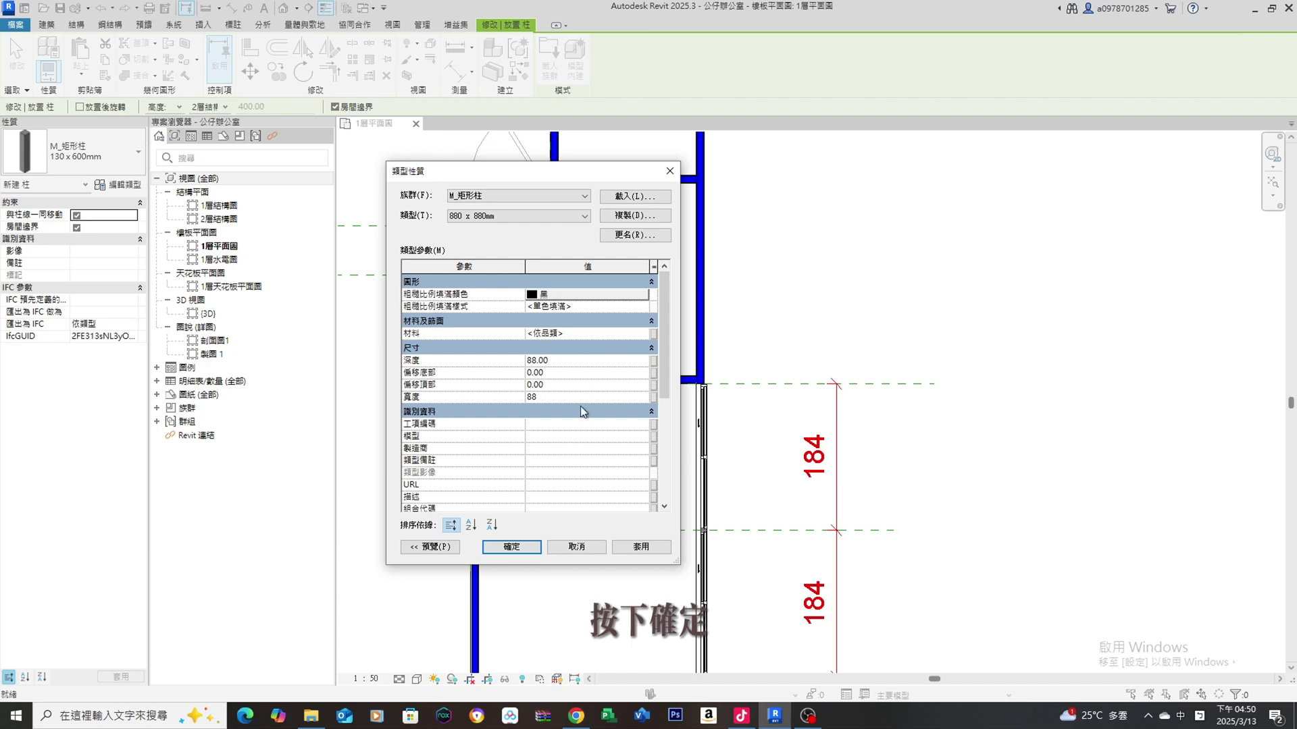
{"action": "left_click", "coordinate": [524, 548]}
Place the 880 x 880mm column in the recess and align its bottom and left edges to the reference planes.
{"action": "scroll", "coordinate": [501, 320], "scroll_direction": "up", "scroll_amount": 3}
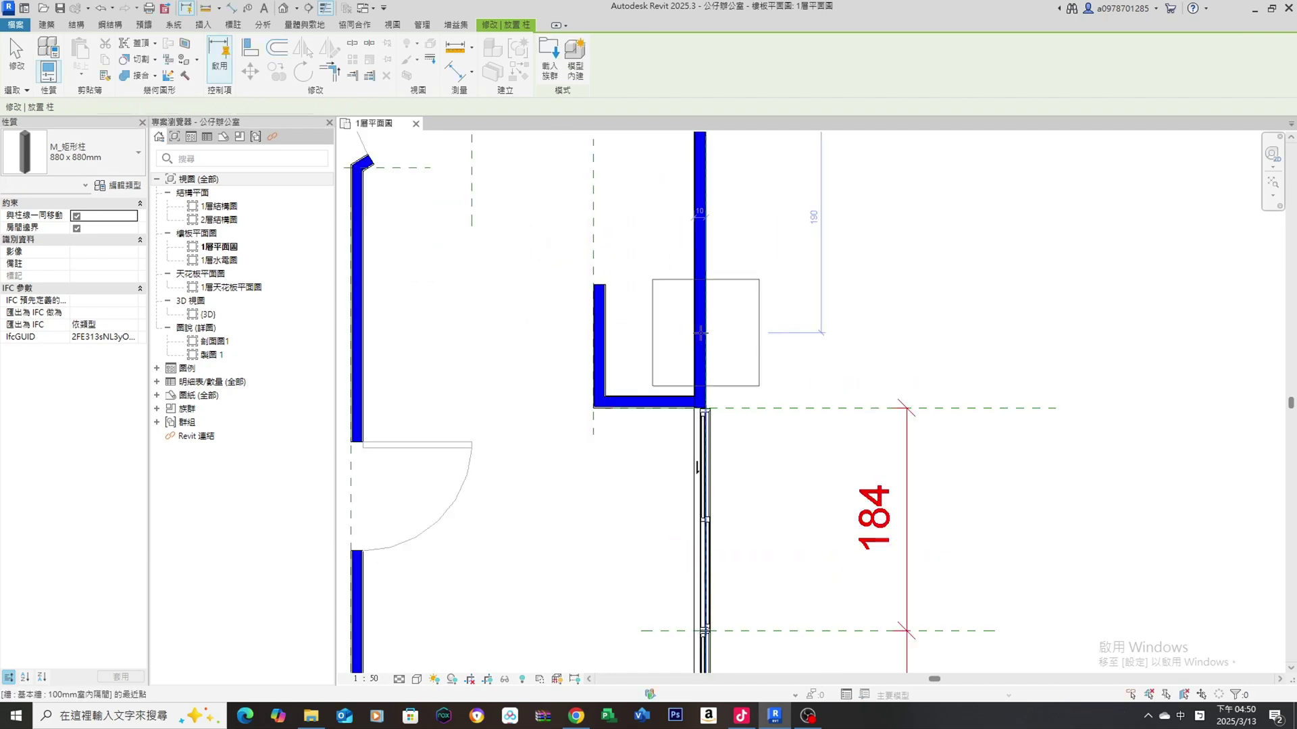
{"action": "middle_click_drag", "start_coordinate": [358, 345], "coordinate": [526, 344]}
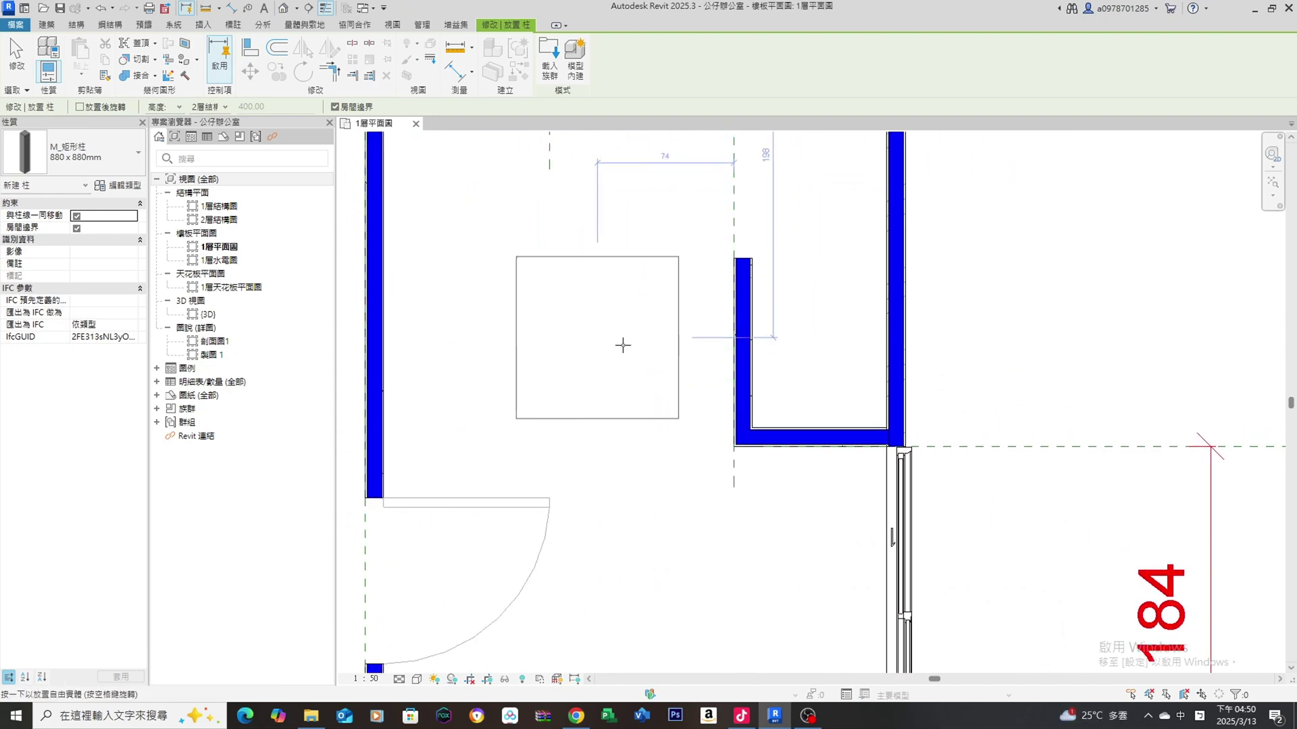
{"action": "left_click", "coordinate": [637, 349]}
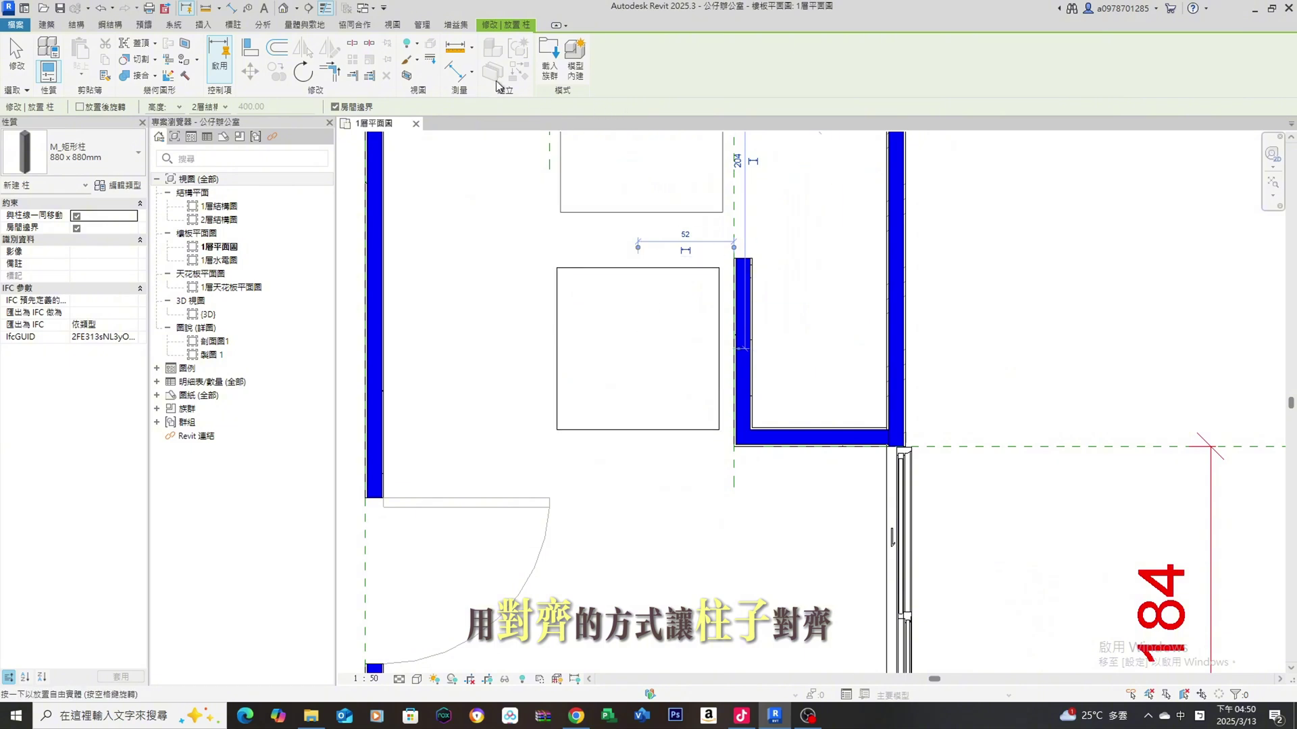
{"action": "left_click", "coordinate": [252, 49]}
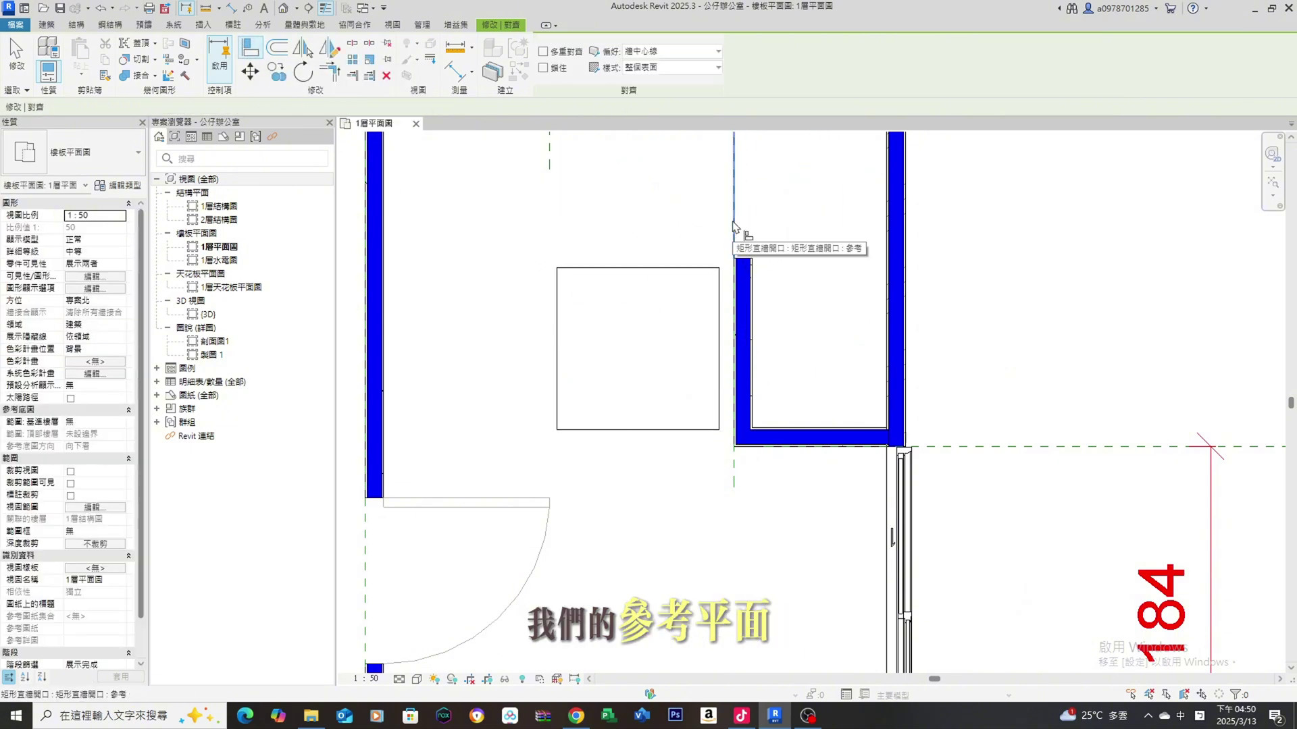
{"action": "left_click", "coordinate": [944, 449]}
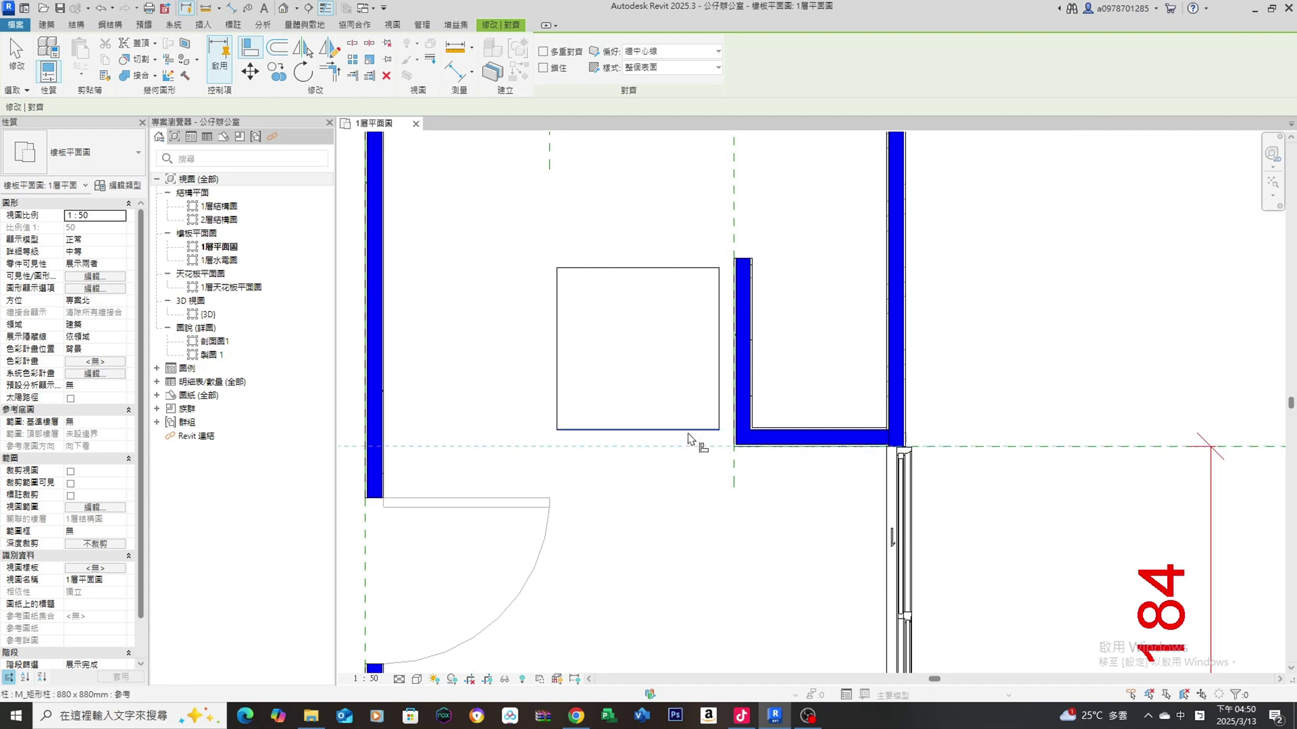
{"action": "left_click", "coordinate": [690, 432]}
{"action": "left_click", "coordinate": [734, 177]}
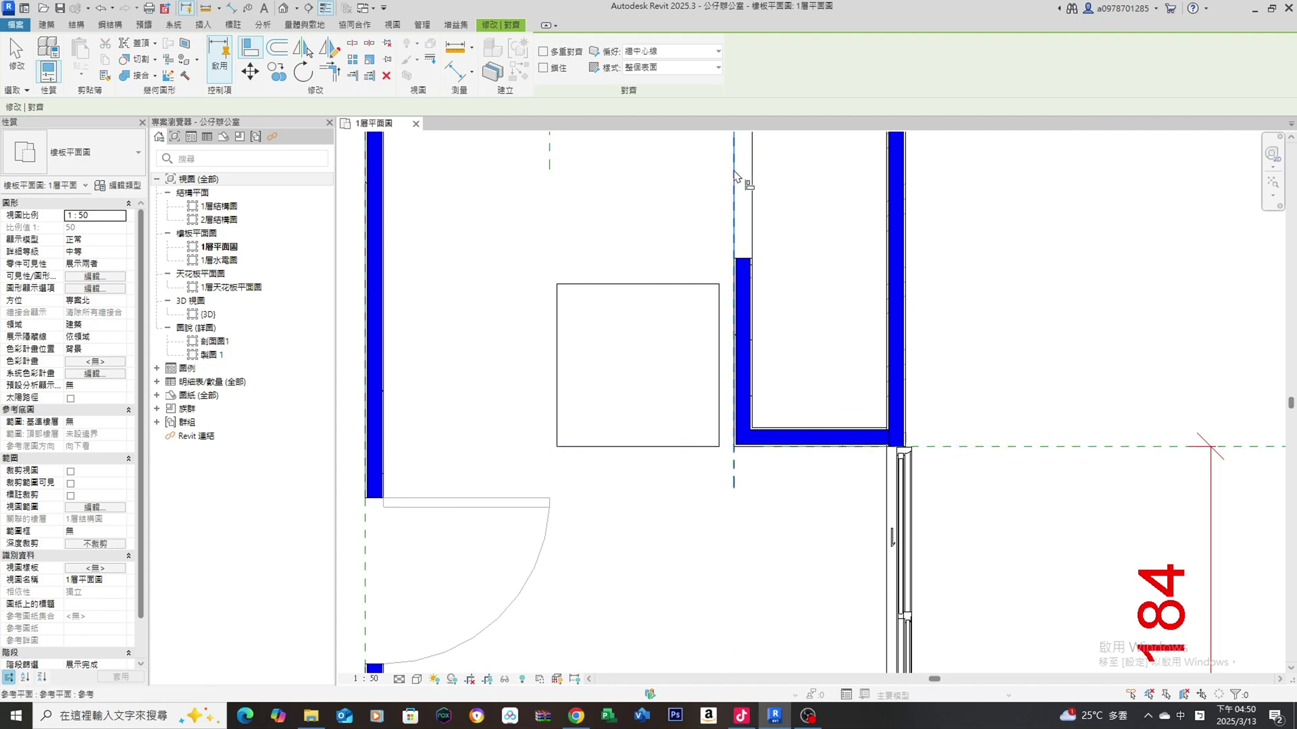
{"action": "left_click", "coordinate": [558, 364]}
{"action": "scroll", "coordinate": [631, 397], "scroll_direction": "down", "scroll_amount": 2}
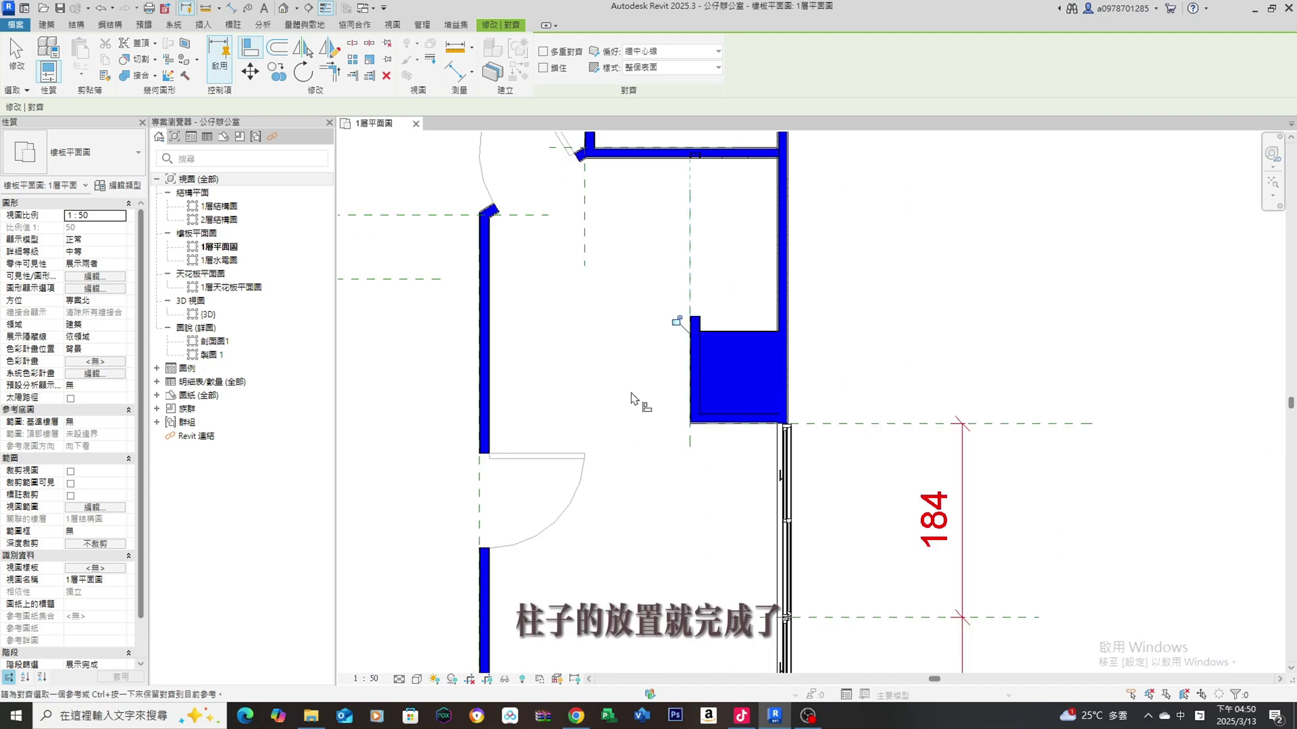
{"action": "scroll", "coordinate": [632, 397], "scroll_direction": "down", "scroll_amount": 1}
{"action": "left_click", "coordinate": [12, 64]}
{"action": "left_click", "coordinate": [48, 25]}
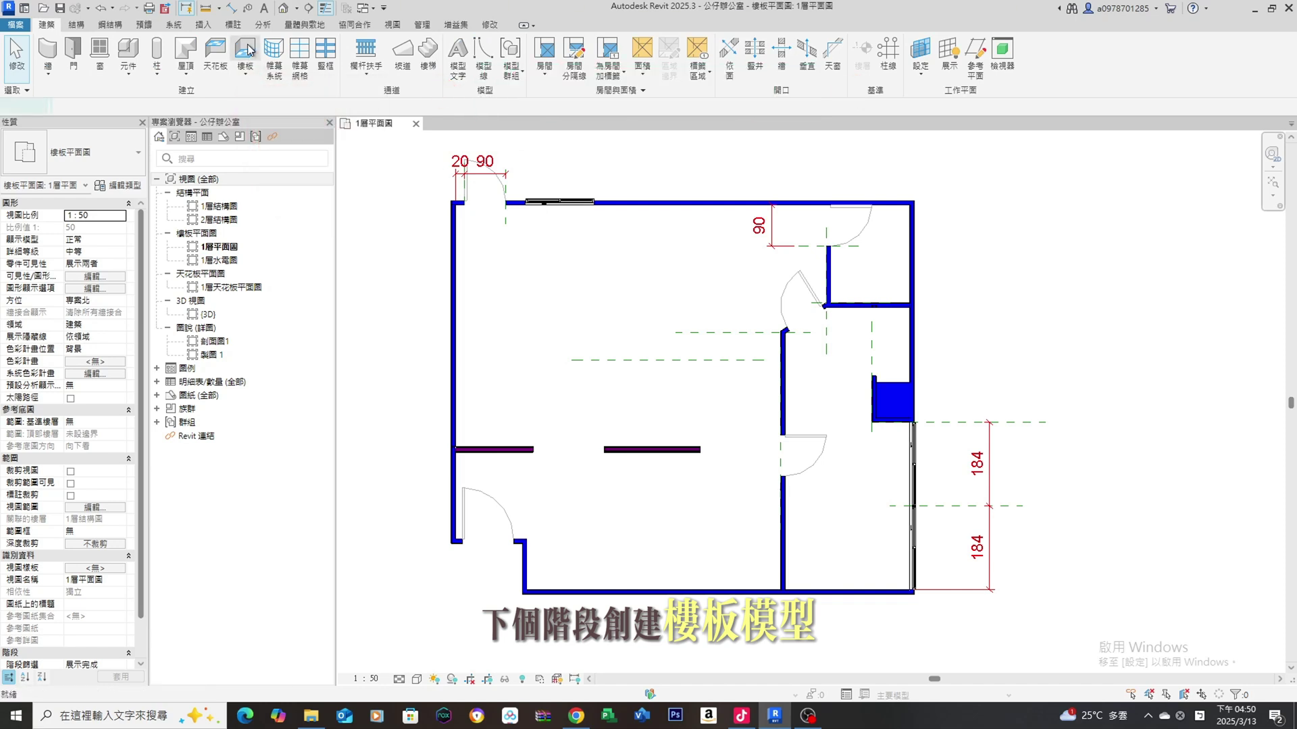
Start a floor using the 通用 20mm - 木地板PVC floor type.
{"action": "left_click", "coordinate": [247, 50]}
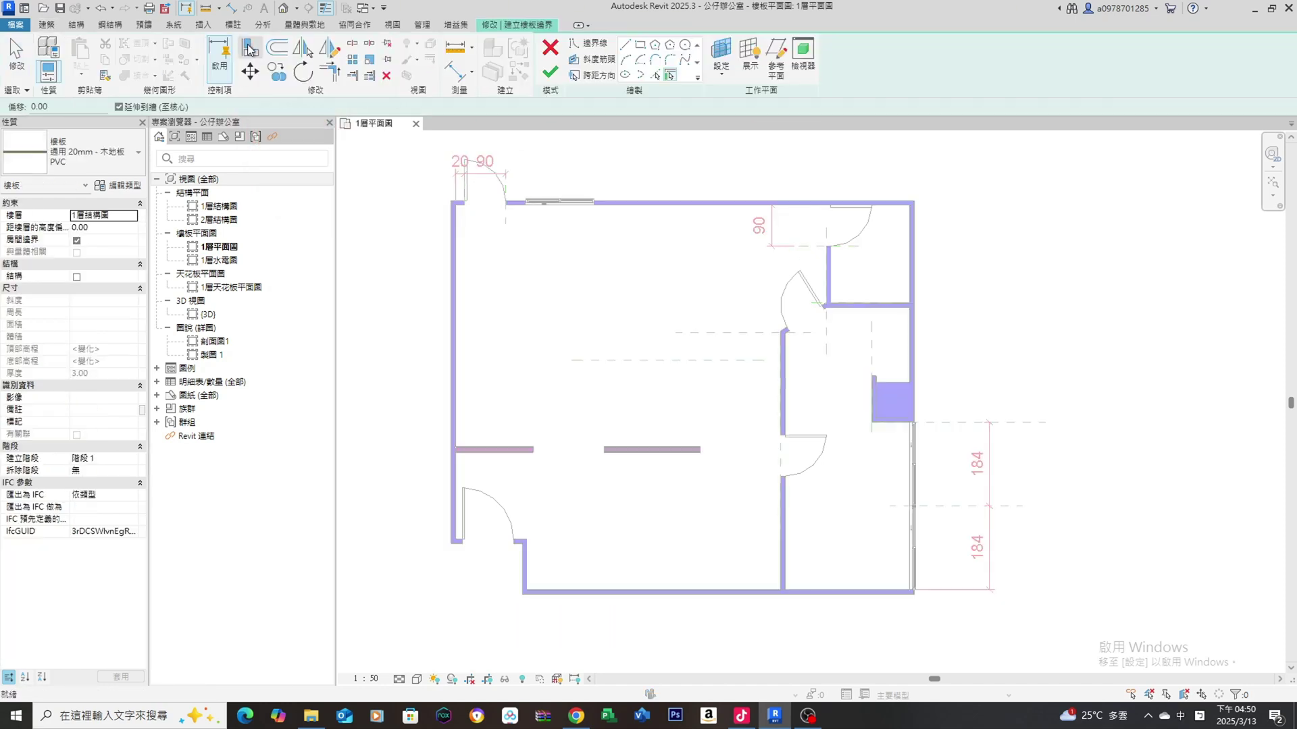
{"action": "left_click", "coordinate": [137, 165]}
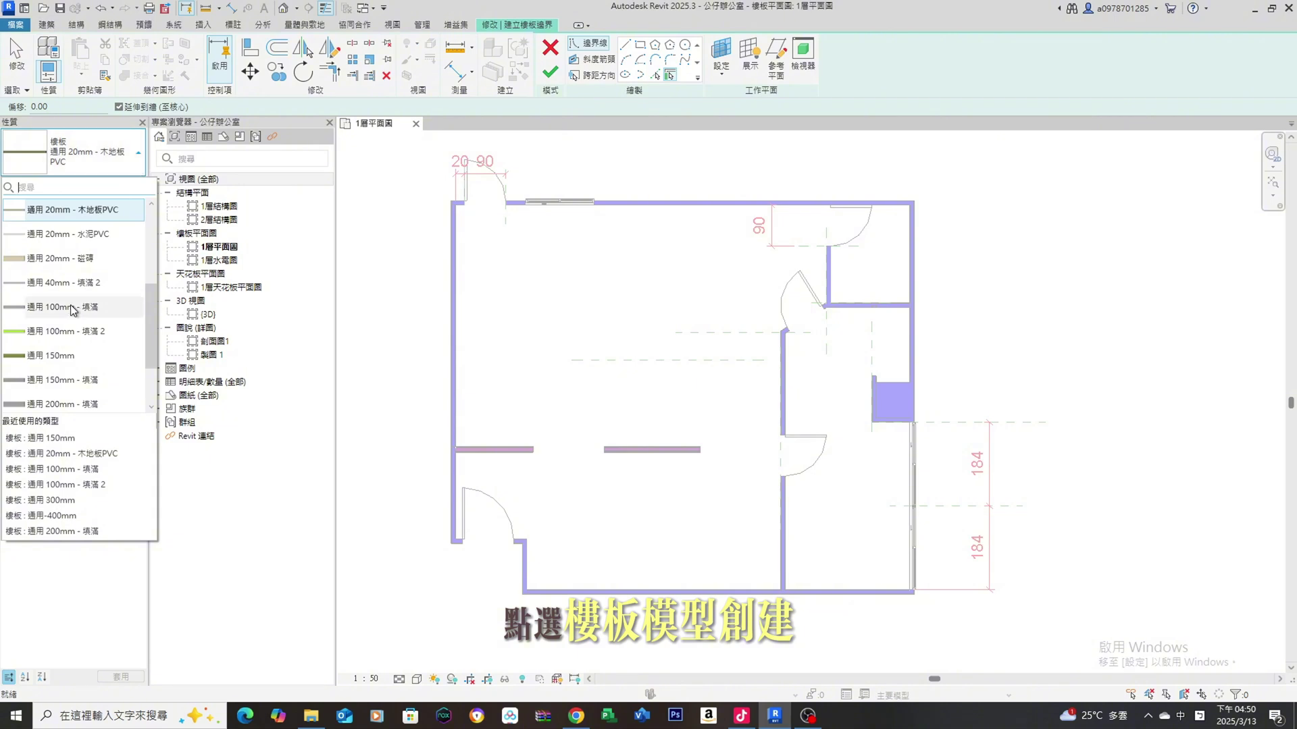
{"action": "scroll", "coordinate": [71, 305], "scroll_direction": "down", "scroll_amount": 2}
{"action": "scroll", "coordinate": [63, 365], "scroll_direction": "up", "scroll_amount": 5}
{"action": "scroll", "coordinate": [79, 282], "scroll_direction": "up", "scroll_amount": 1}
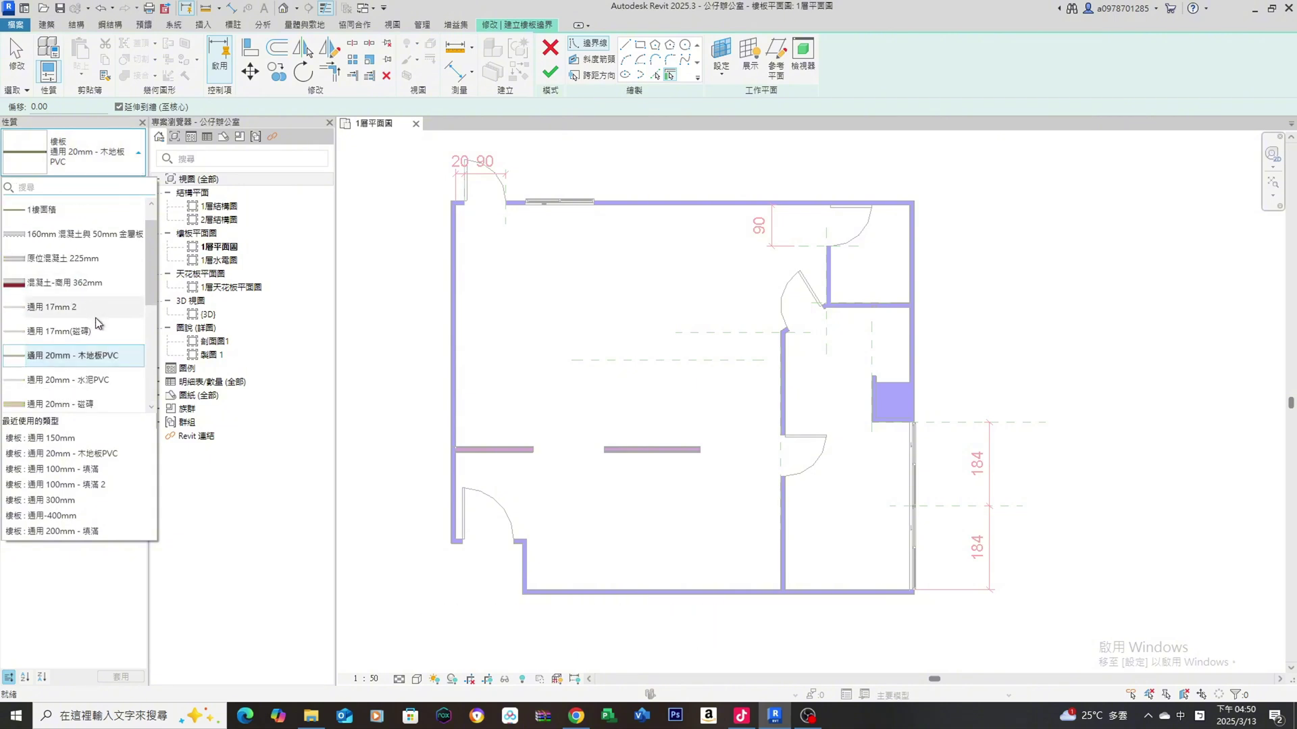
{"action": "left_click", "coordinate": [83, 361]}
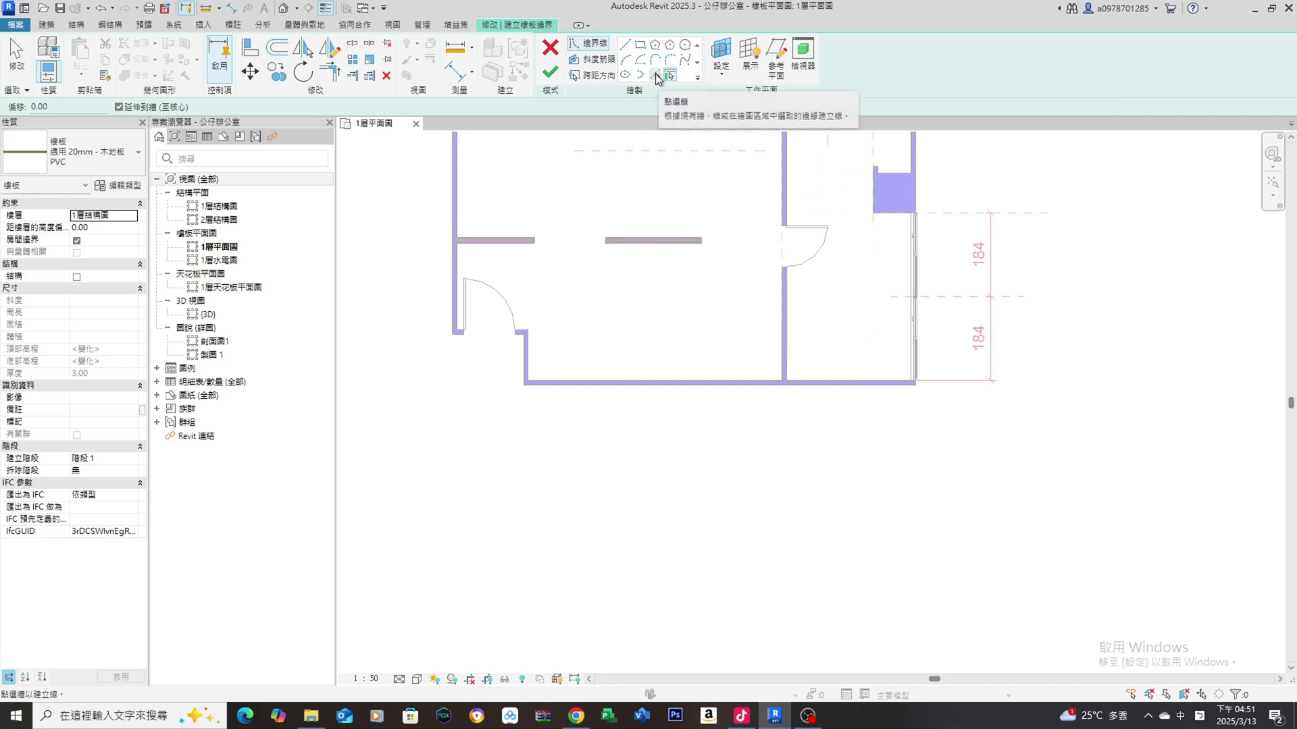
Pick the reference plane and the short interior, left and bottom walls as floor boundary lines.
{"action": "left_click", "coordinate": [655, 74]}
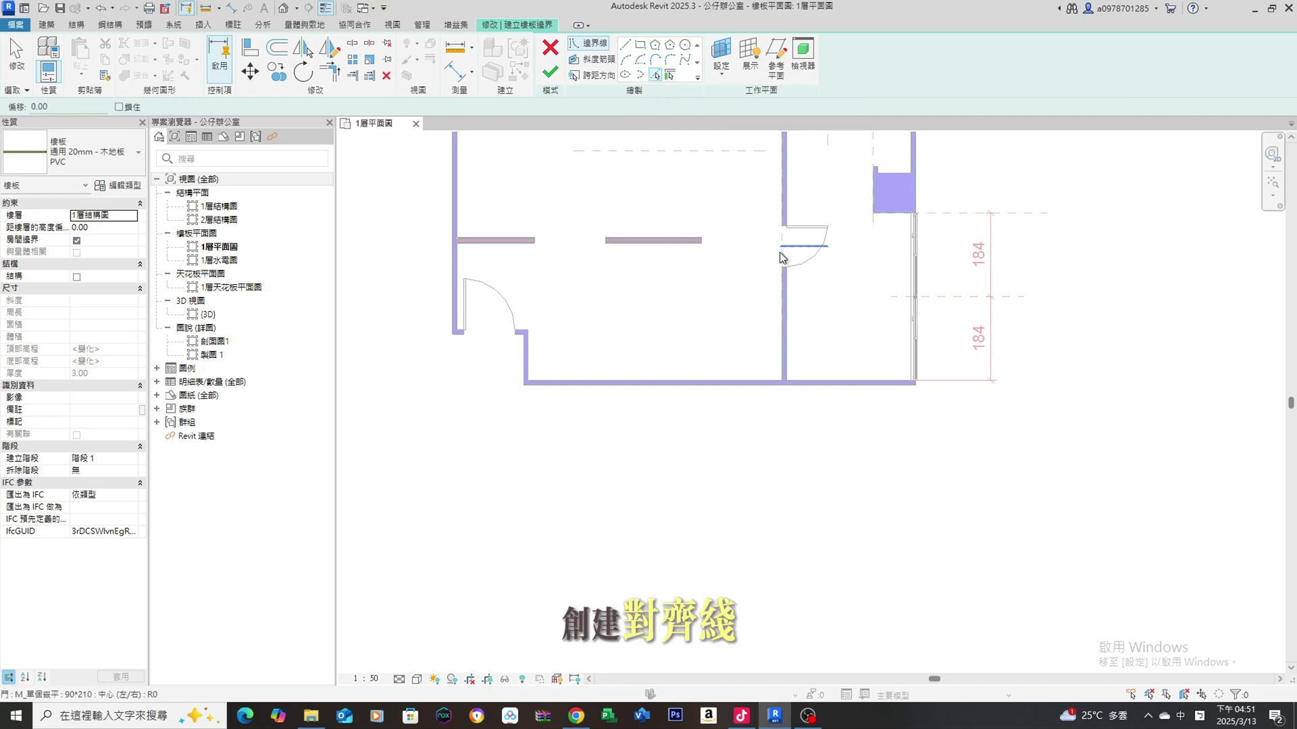
{"action": "scroll", "coordinate": [775, 286], "scroll_direction": "up", "scroll_amount": 2}
{"action": "scroll", "coordinate": [776, 248], "scroll_direction": "up", "scroll_amount": 2}
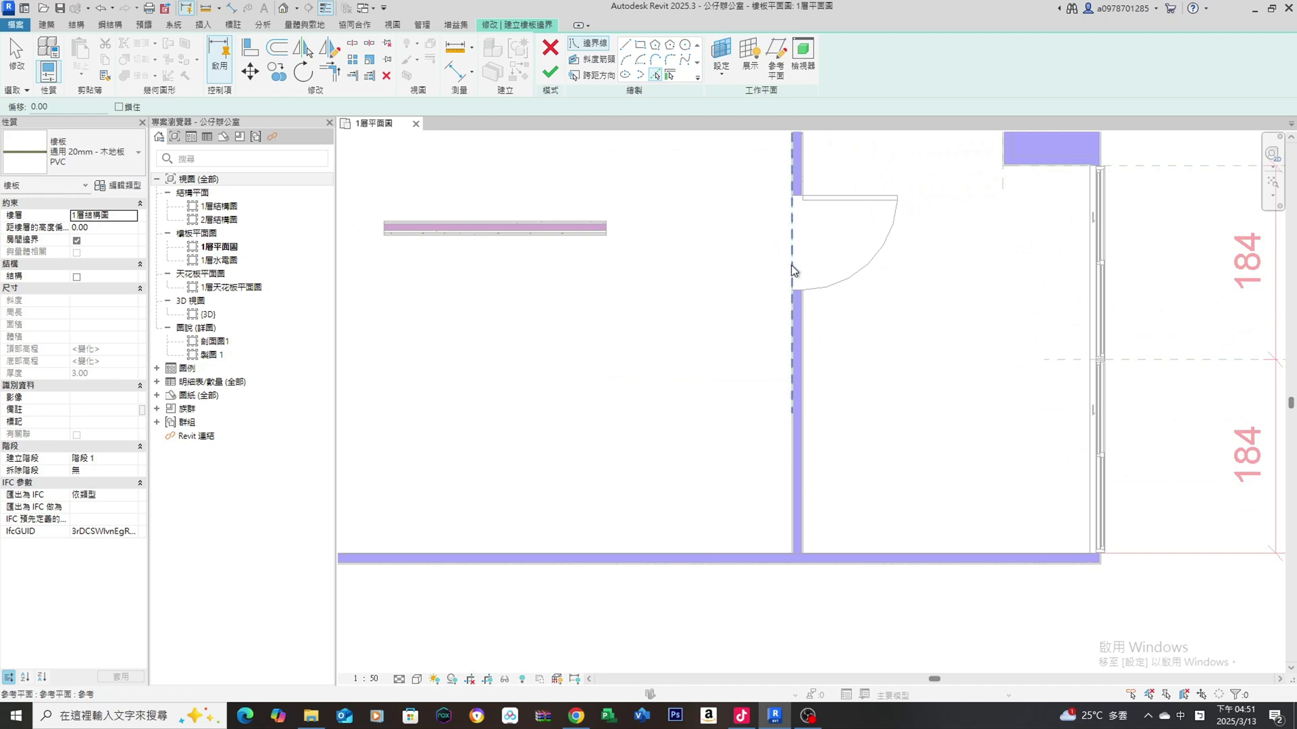
{"action": "left_click", "coordinate": [792, 265]}
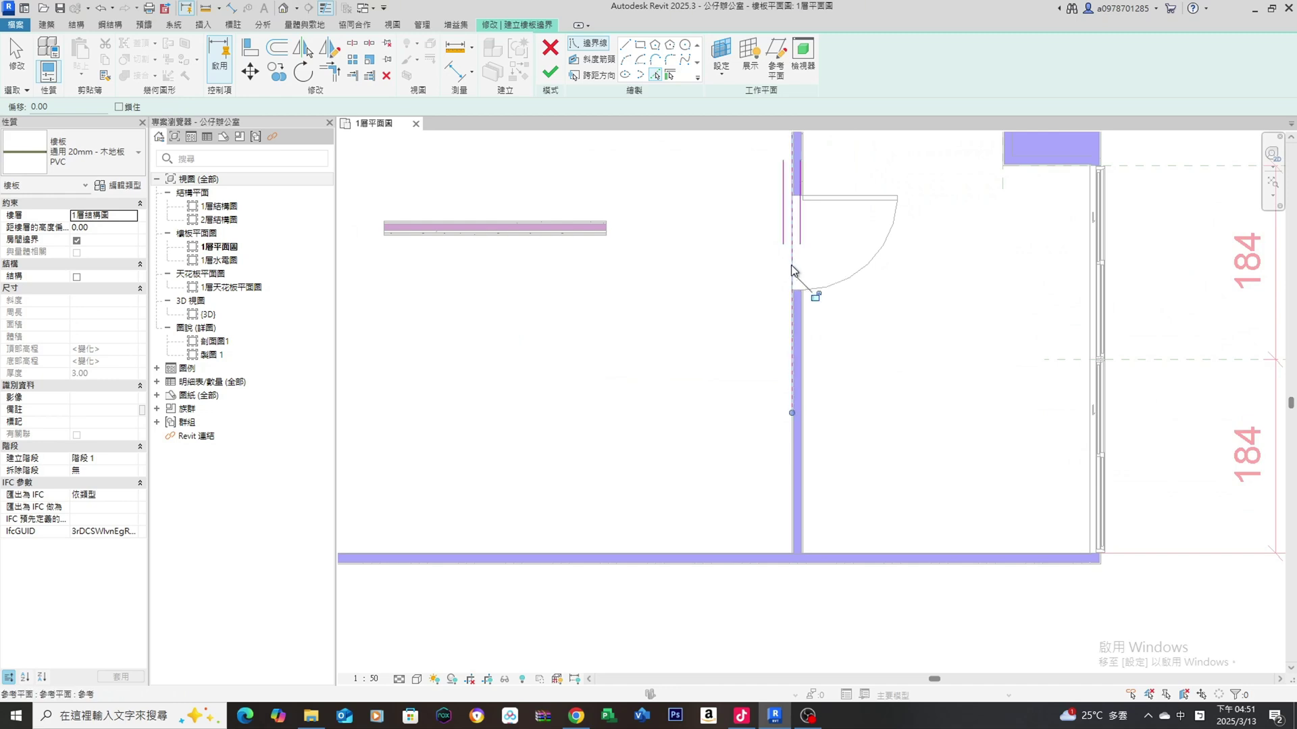
{"action": "middle_click_drag", "start_coordinate": [574, 330], "coordinate": [686, 357]}
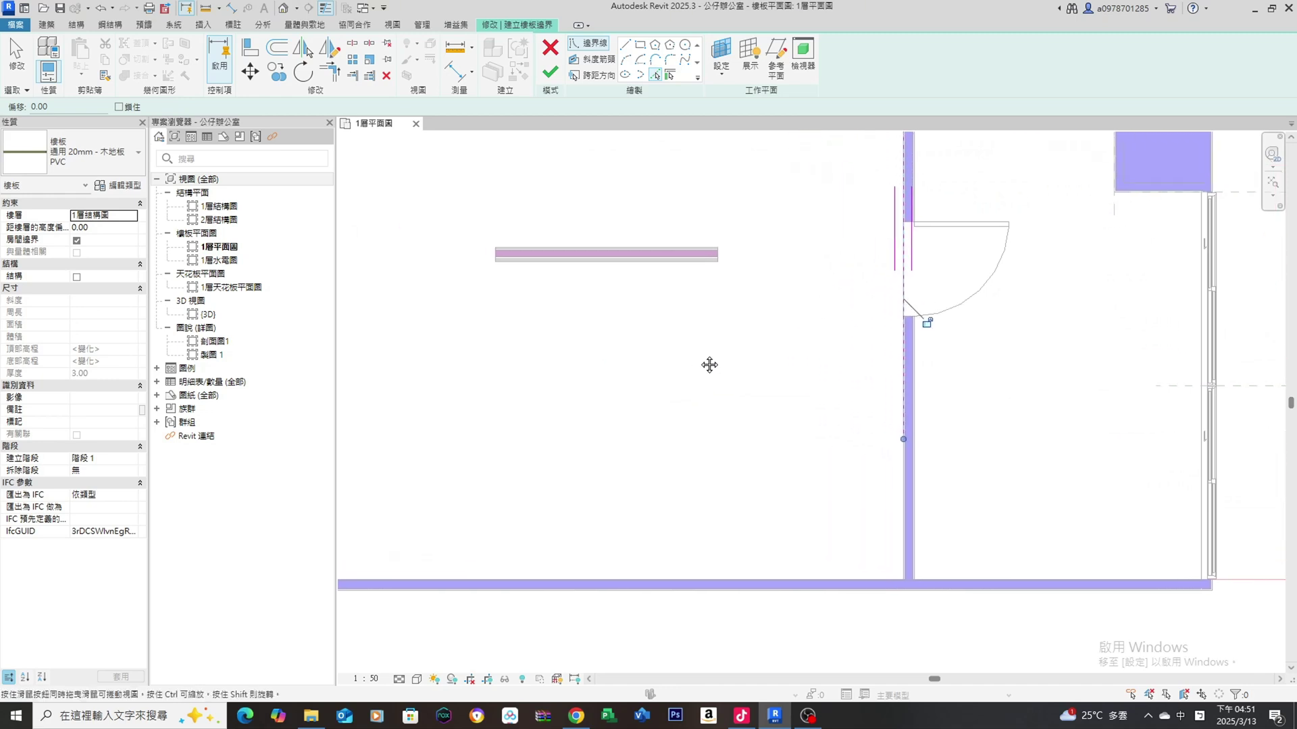
{"action": "left_click", "coordinate": [707, 264]}
{"action": "scroll", "coordinate": [768, 290], "scroll_direction": "down", "scroll_amount": 2}
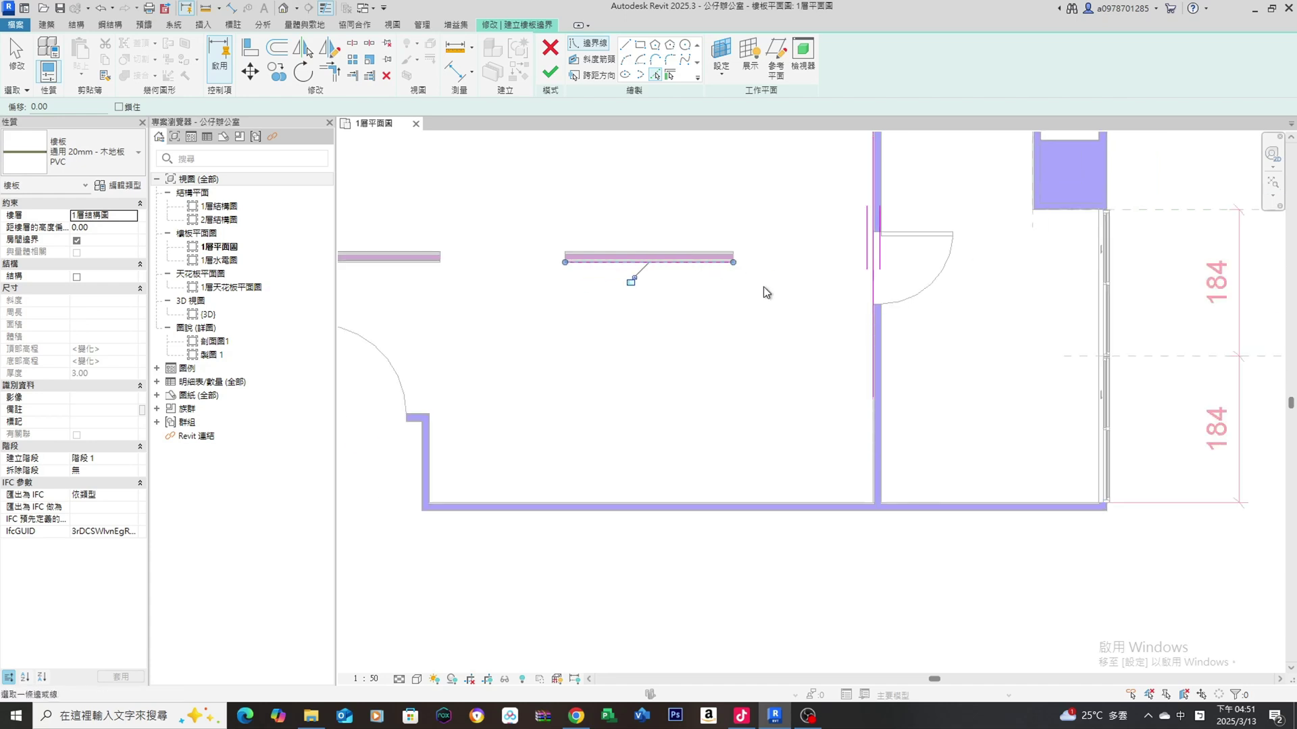
{"action": "left_click", "coordinate": [429, 448]}
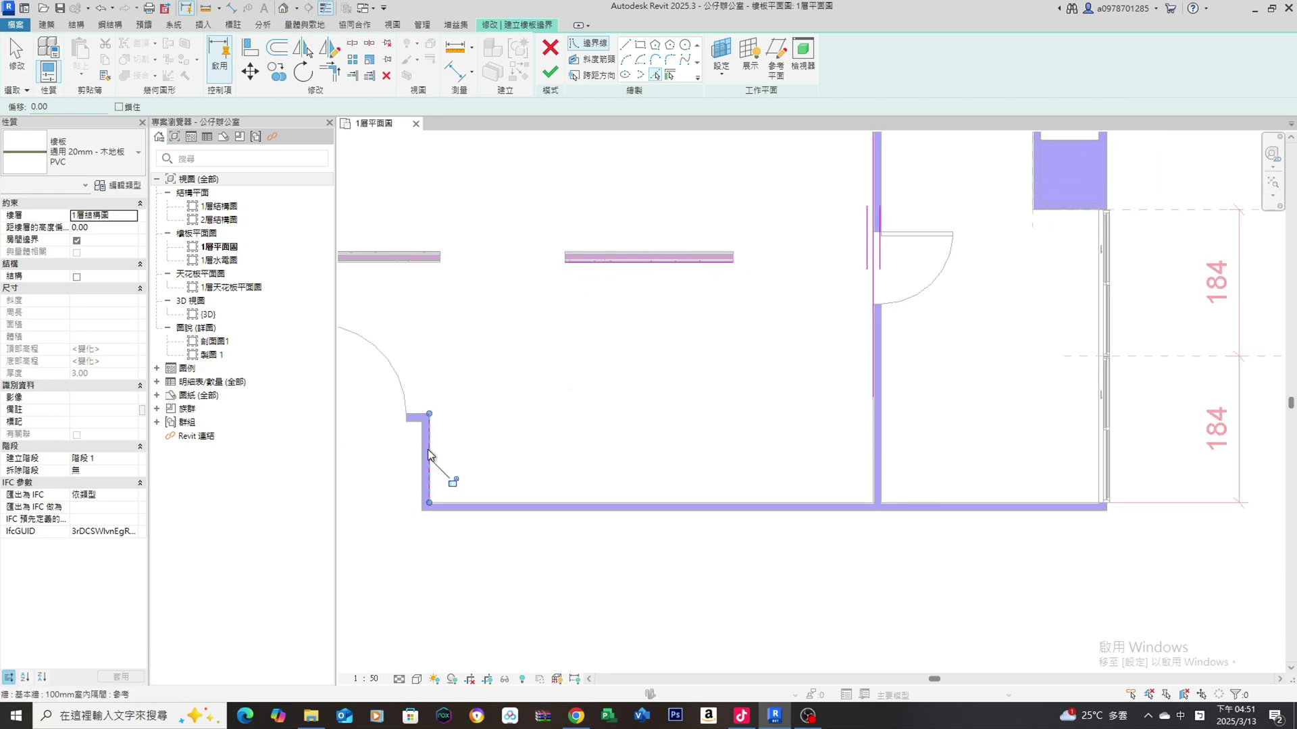
{"action": "left_click", "coordinate": [619, 501]}
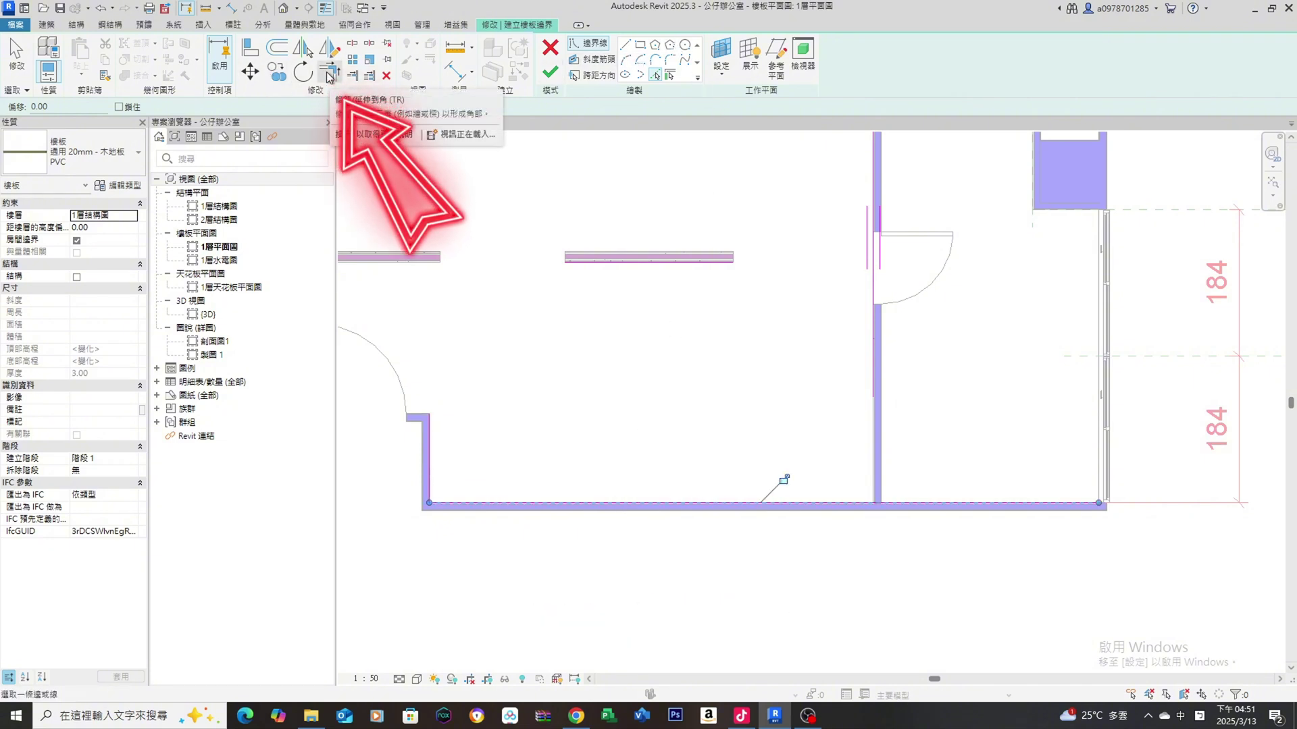
{"action": "mouse_move", "coordinate": [330, 69]}
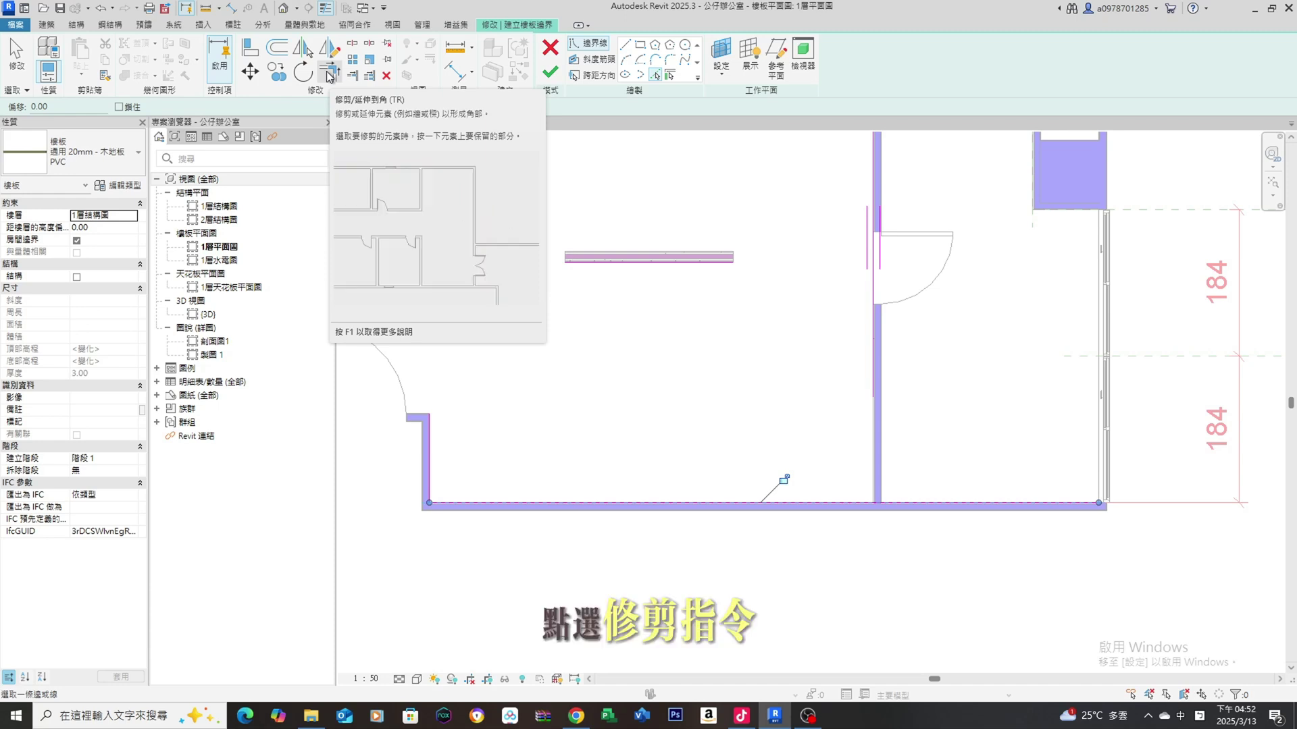
Trim the horizontal and vertical boundary line pairs into clean corners.
{"action": "left_click", "coordinate": [329, 76]}
{"action": "left_click", "coordinate": [675, 273]}
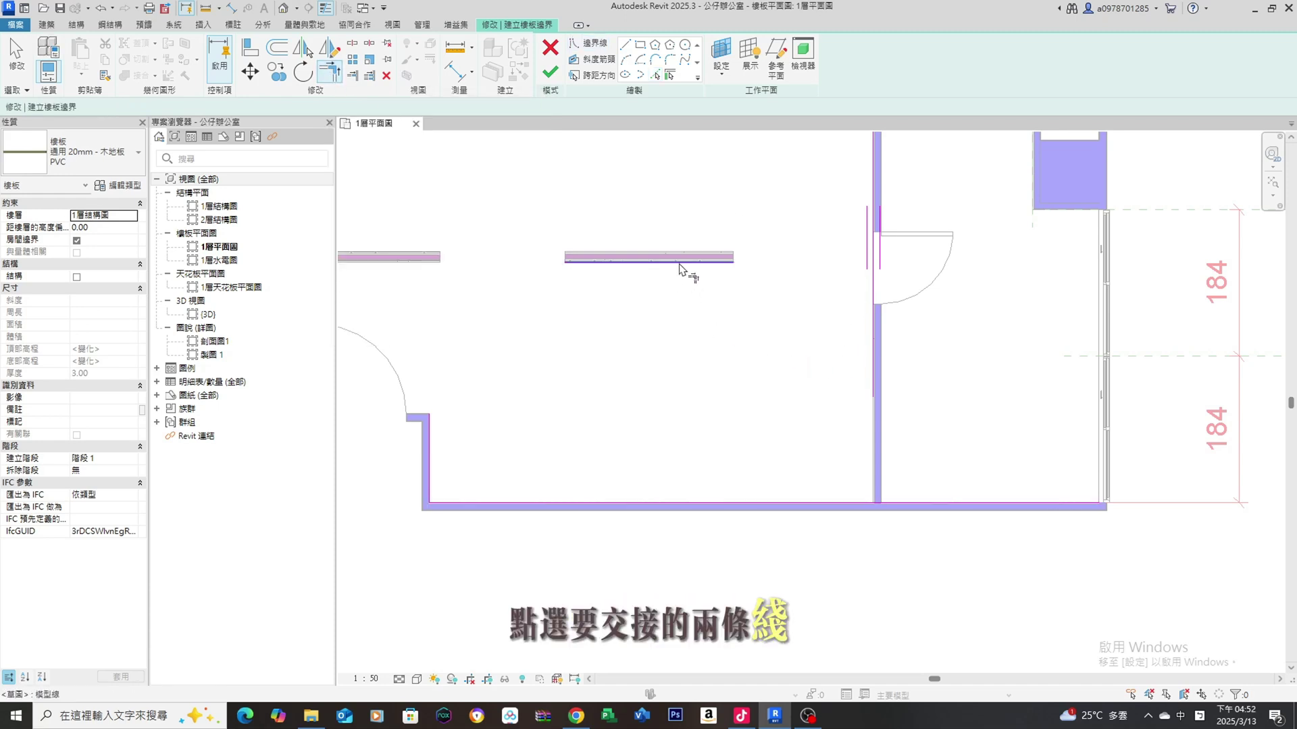
{"action": "left_click", "coordinate": [872, 343]}
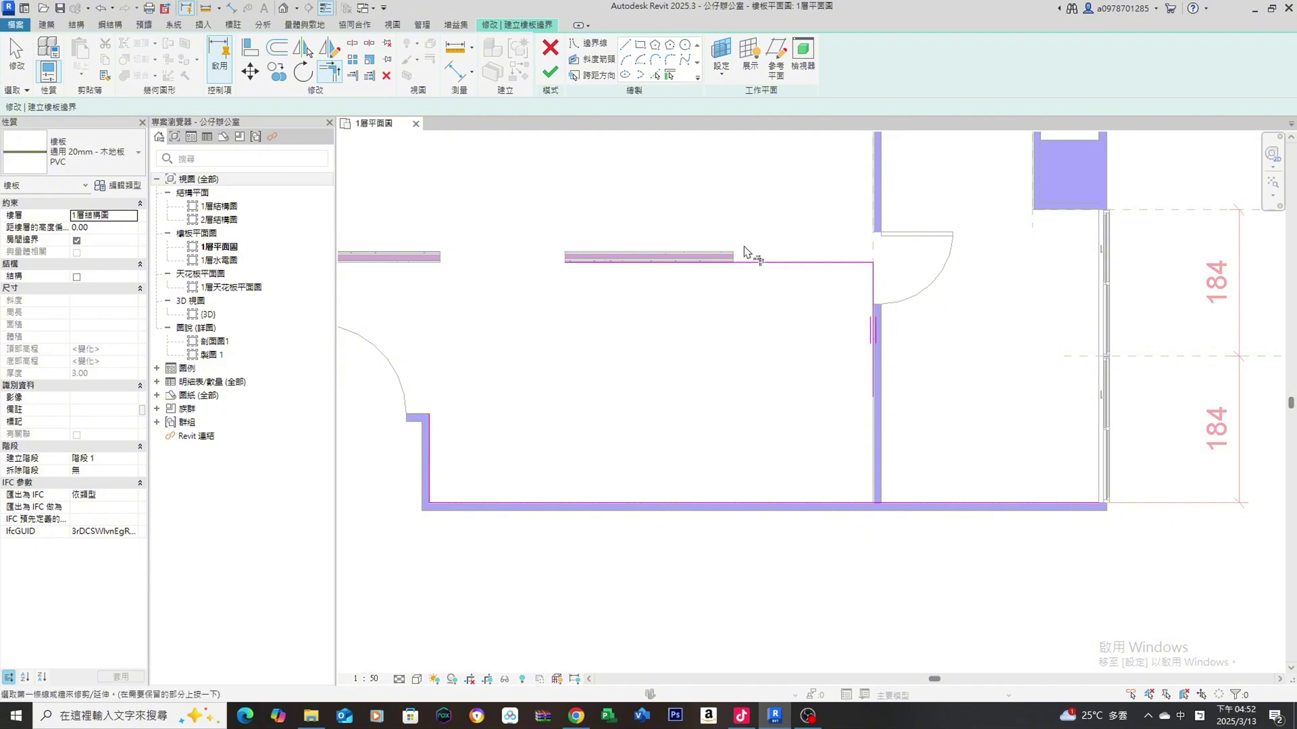
{"action": "left_click", "coordinate": [871, 316]}
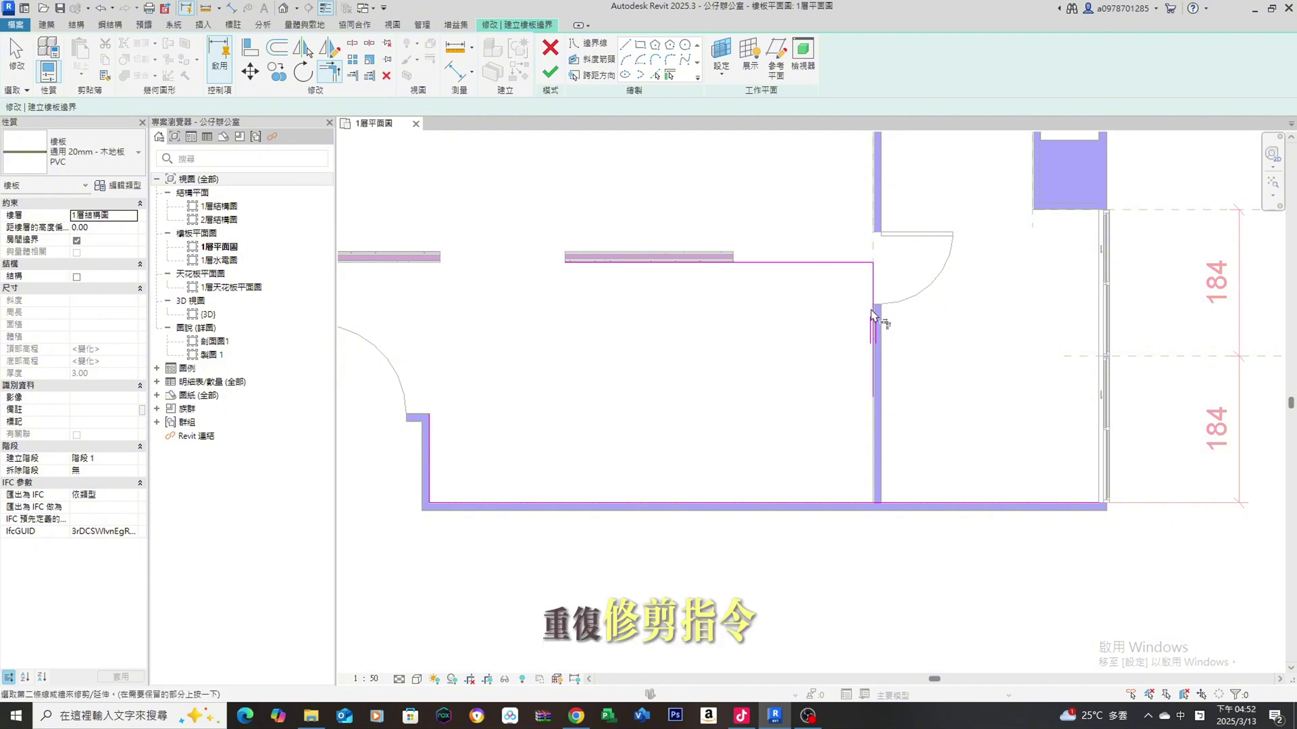
{"action": "left_click", "coordinate": [805, 503]}
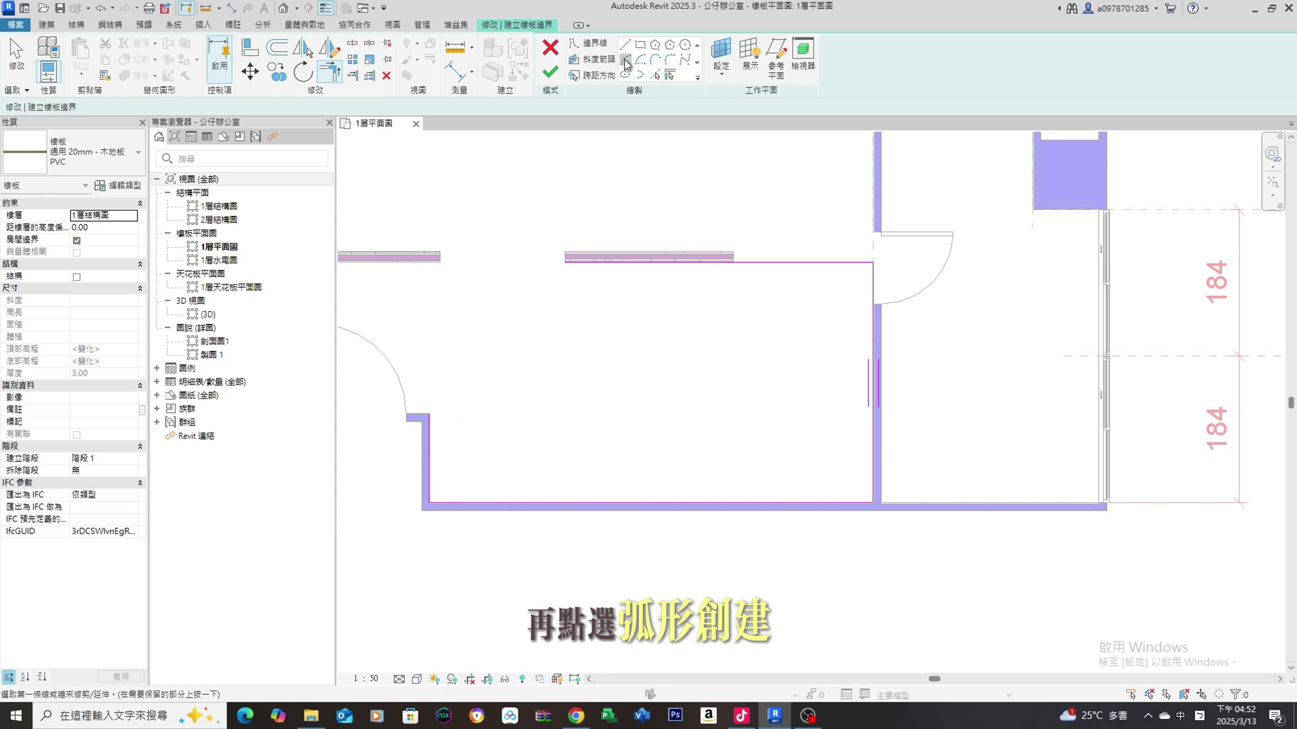
Draw a start-end-radius arc from the lower-left wall corner to the upper boundary corner.
{"action": "left_click", "coordinate": [626, 59]}
{"action": "left_click", "coordinate": [429, 413]}
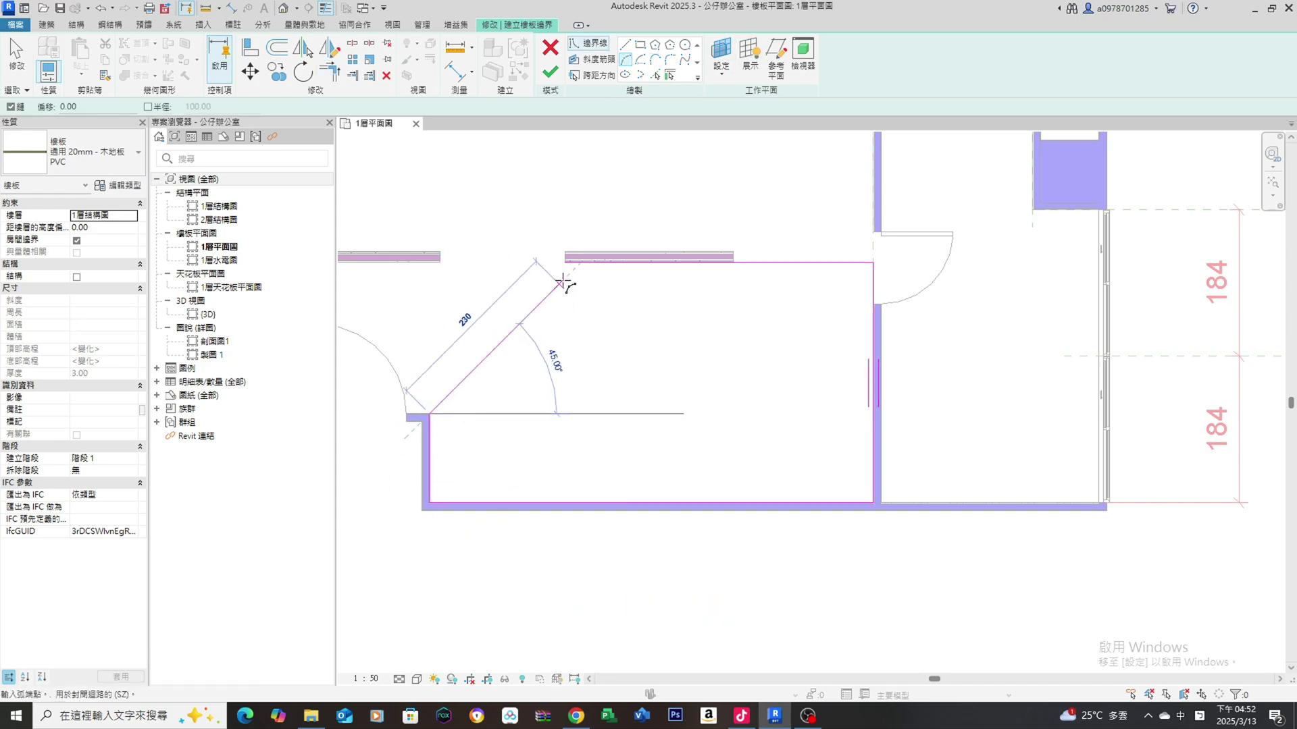
{"action": "left_click", "coordinate": [565, 262]}
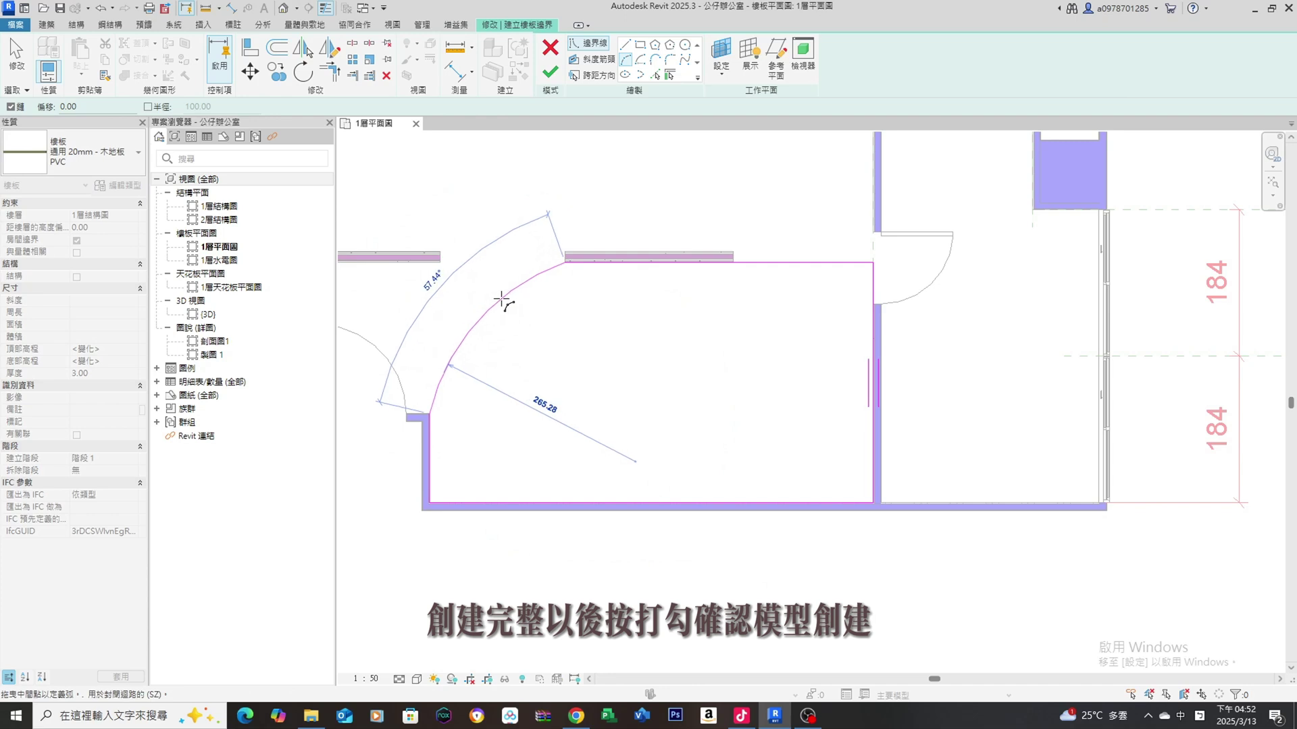
{"action": "left_click", "coordinate": [497, 289]}
{"action": "scroll", "coordinate": [580, 352], "scroll_direction": "down", "scroll_amount": 1}
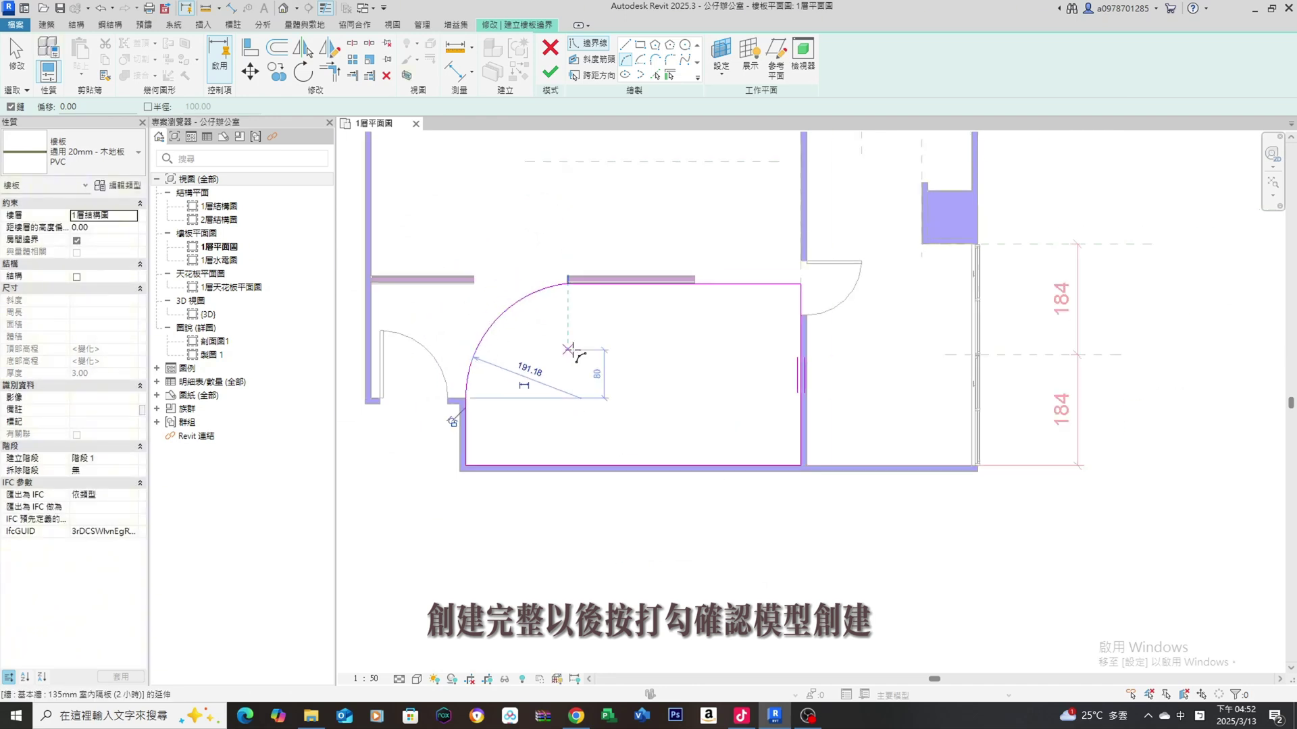
Finish the floor sketch, choose 不貼附 so walls stay unattached, and deselect the floor.
{"action": "left_click", "coordinate": [551, 73]}
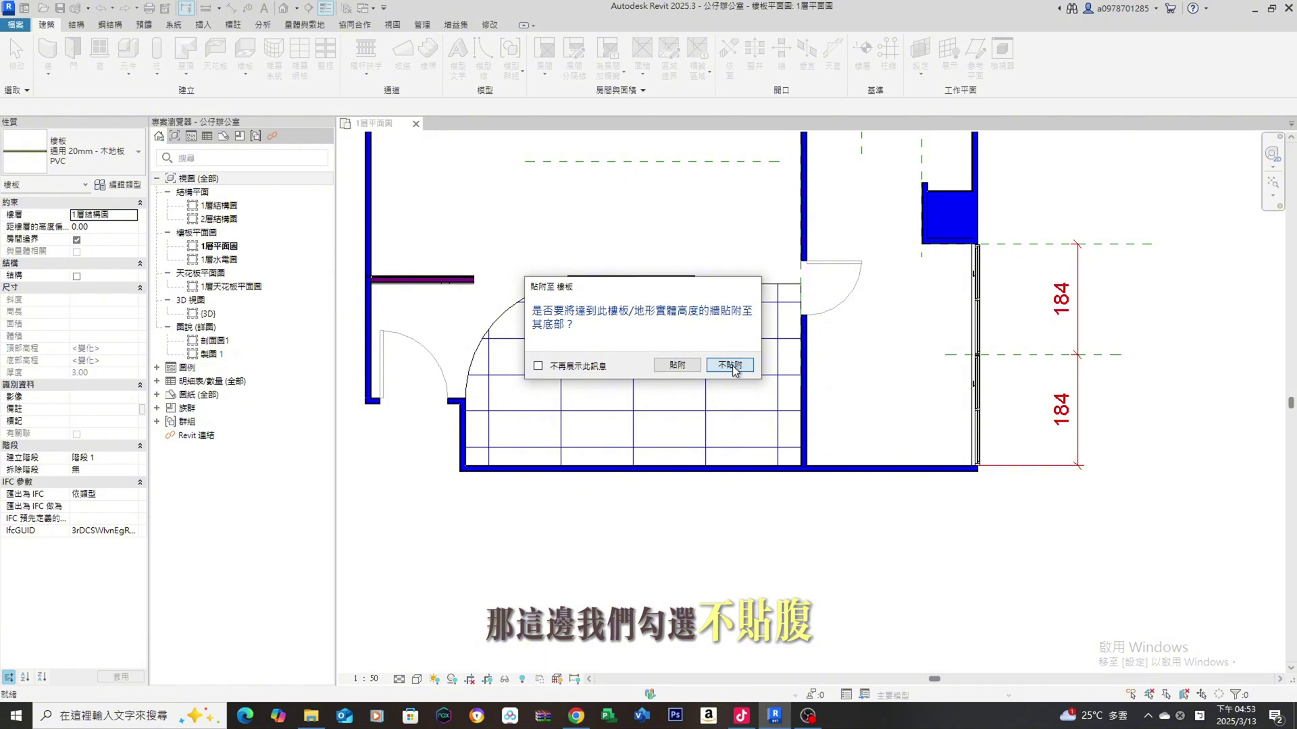
{"action": "left_click", "coordinate": [729, 365]}
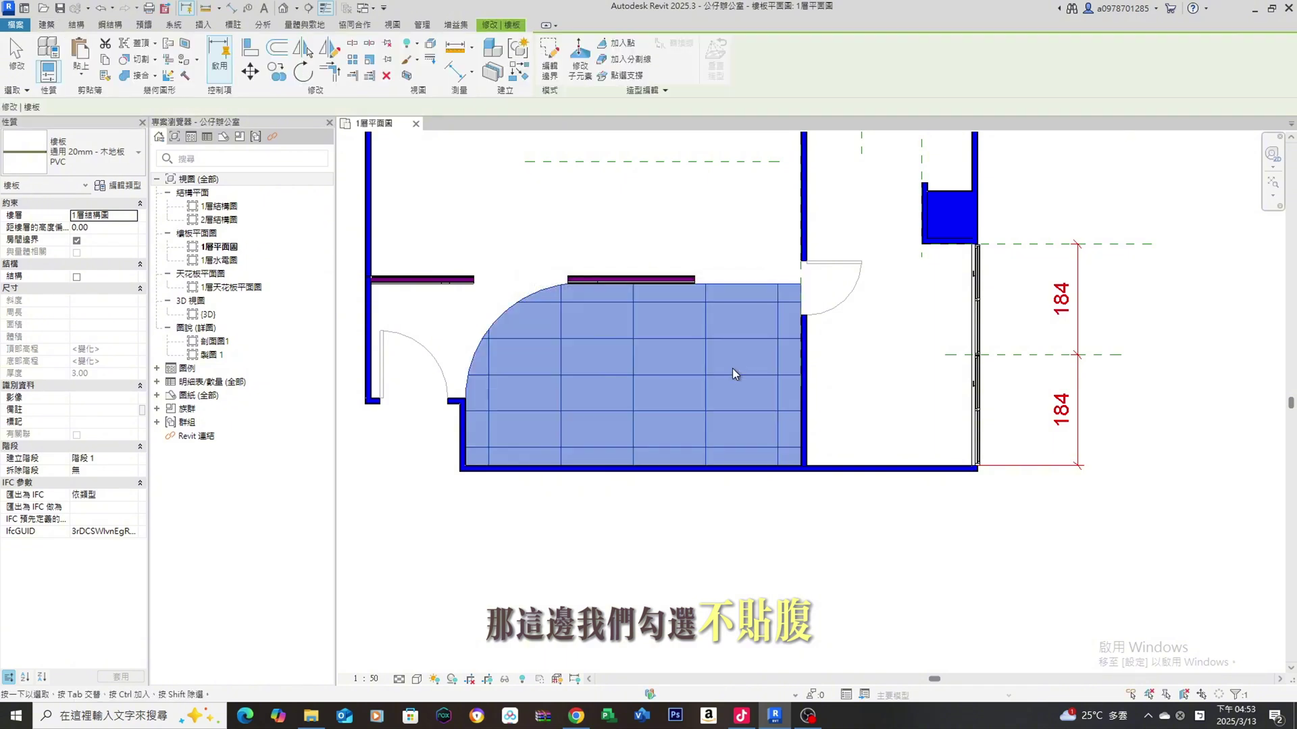
{"action": "left_click", "coordinate": [719, 263]}
{"action": "scroll", "coordinate": [716, 341], "scroll_direction": "down", "scroll_amount": 2}
{"action": "scroll", "coordinate": [743, 378], "scroll_direction": "down", "scroll_amount": 2}
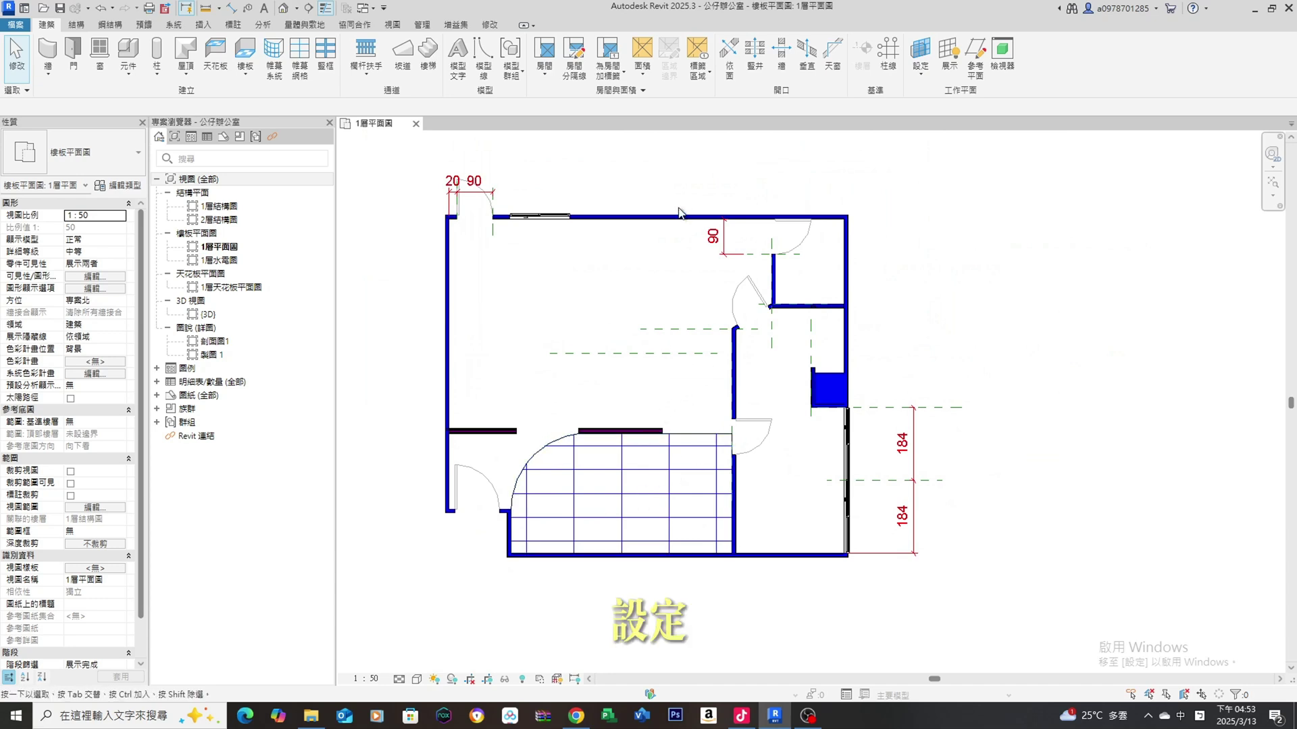
{"action": "scroll", "coordinate": [1003, 402], "scroll_direction": "down", "scroll_amount": 1}
{"action": "scroll", "coordinate": [775, 428], "scroll_direction": "up", "scroll_amount": 1}
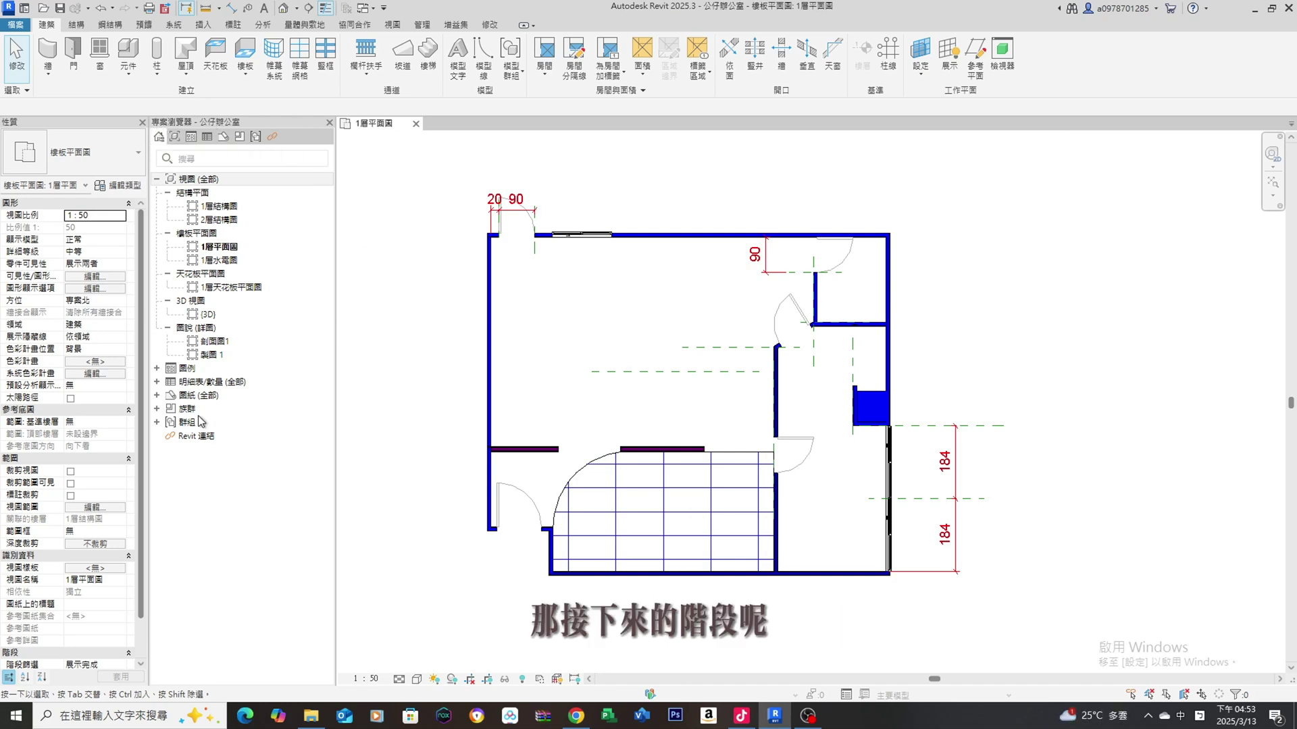
Create sheet B225 from the Sheets node with the A1 公制 title block.
{"action": "left_click", "coordinate": [189, 398]}
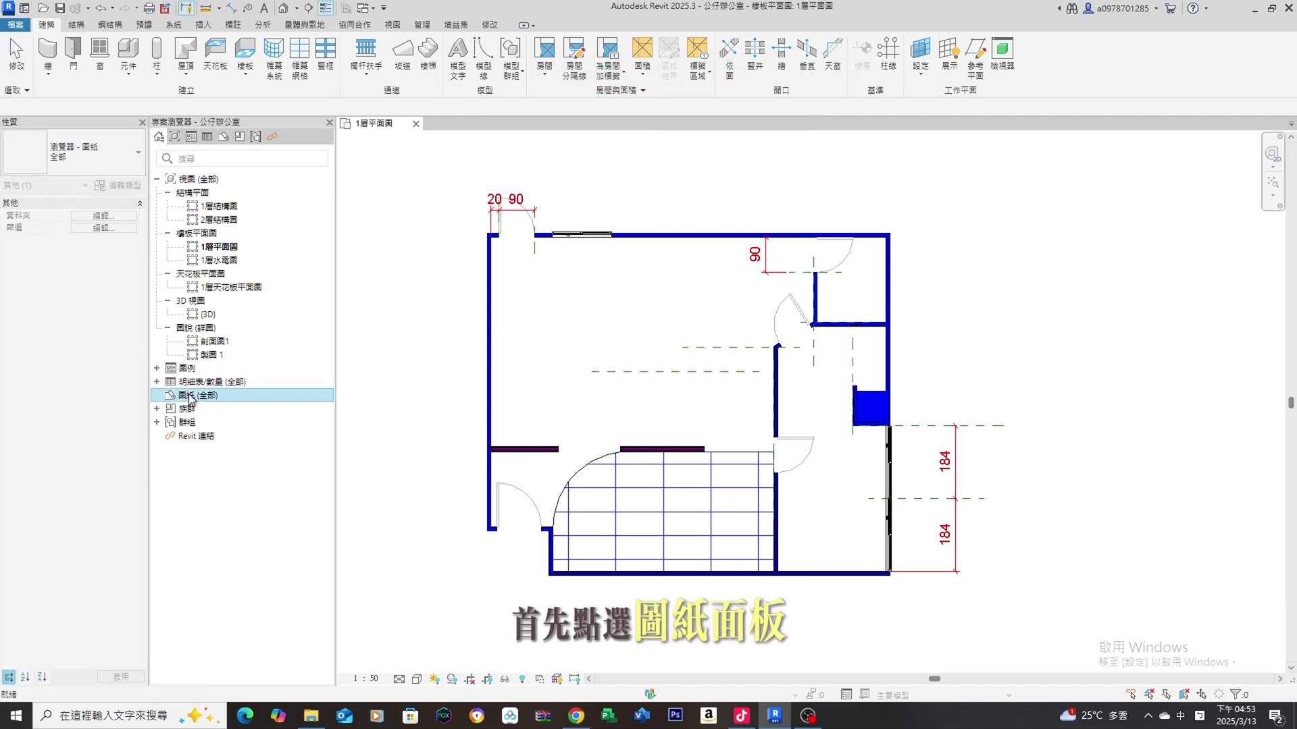
{"action": "right_click", "coordinate": [190, 397]}
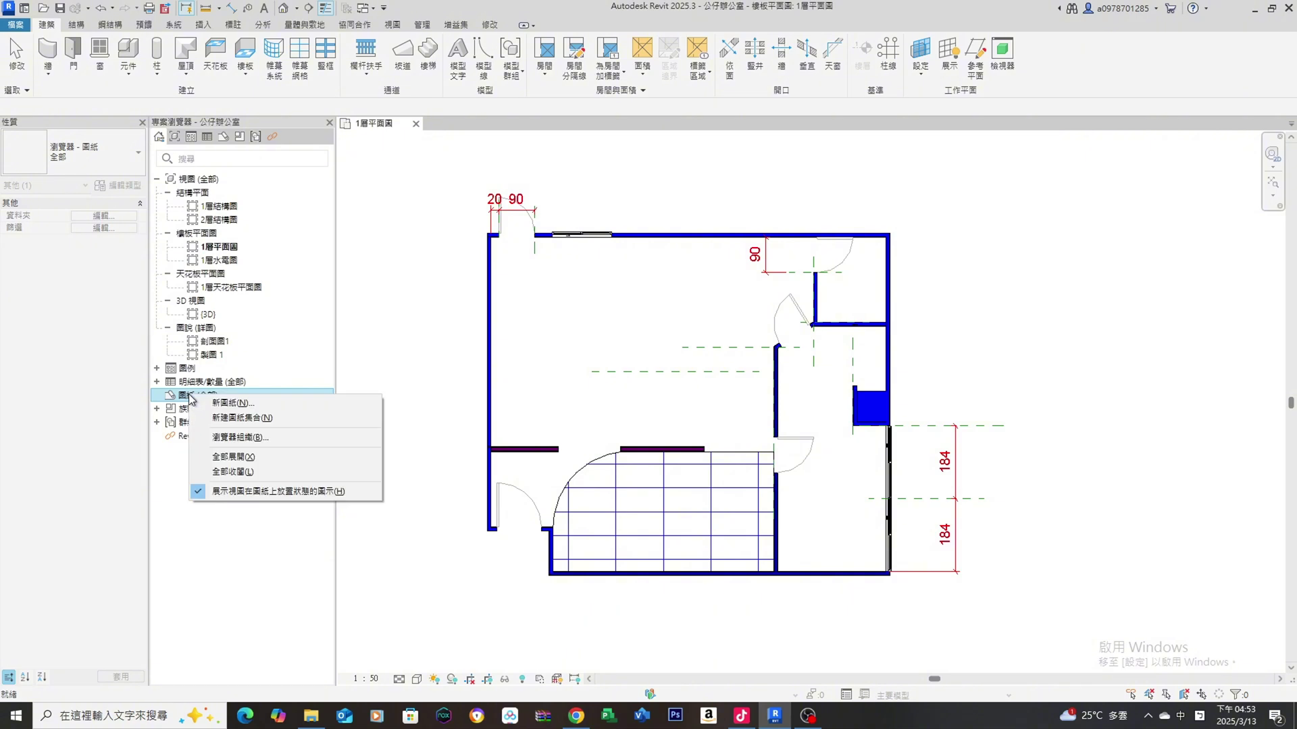
{"action": "left_click", "coordinate": [257, 403]}
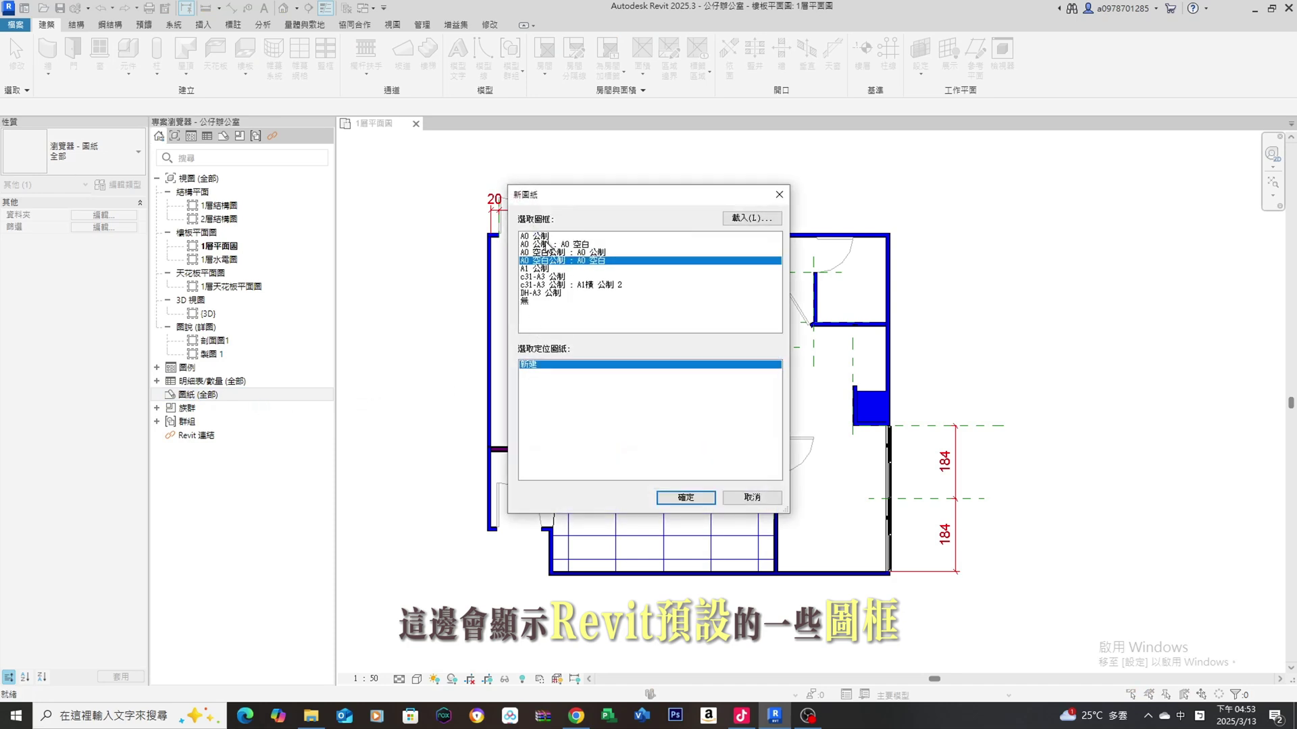
{"action": "left_click", "coordinate": [541, 269]}
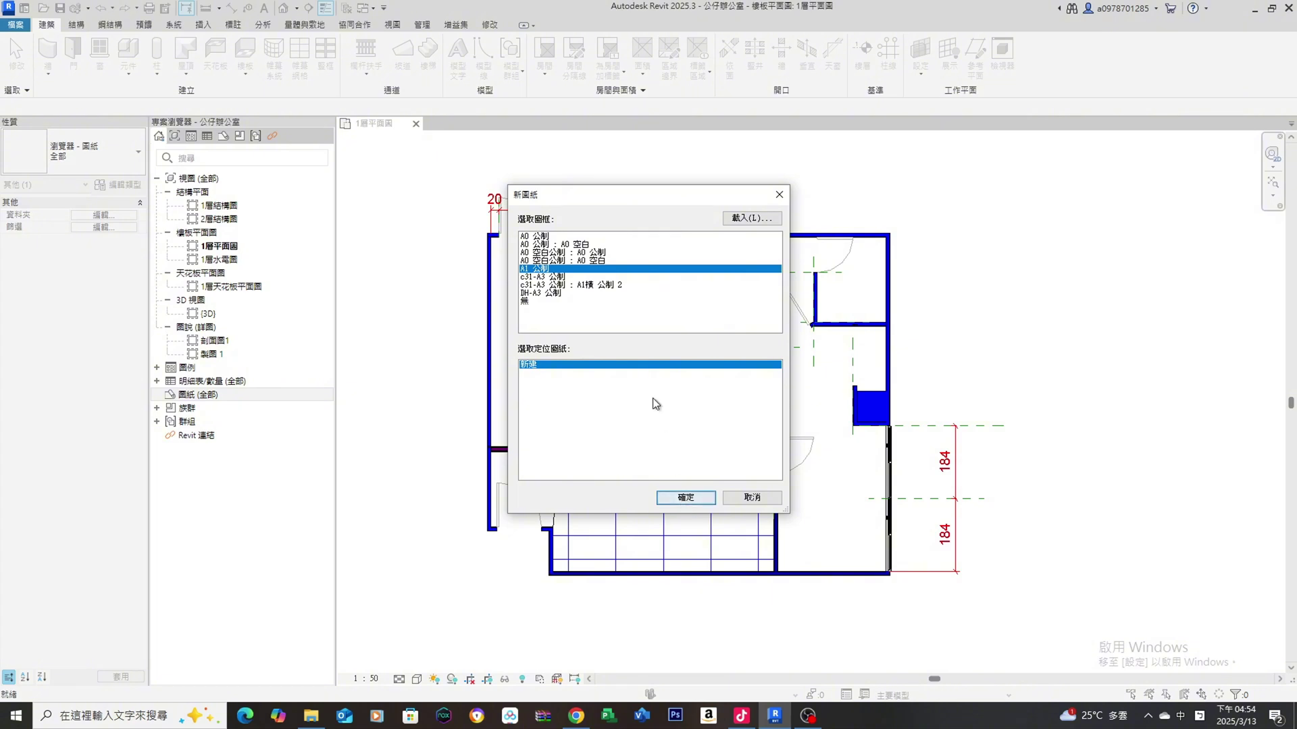
{"action": "left_click", "coordinate": [695, 492]}
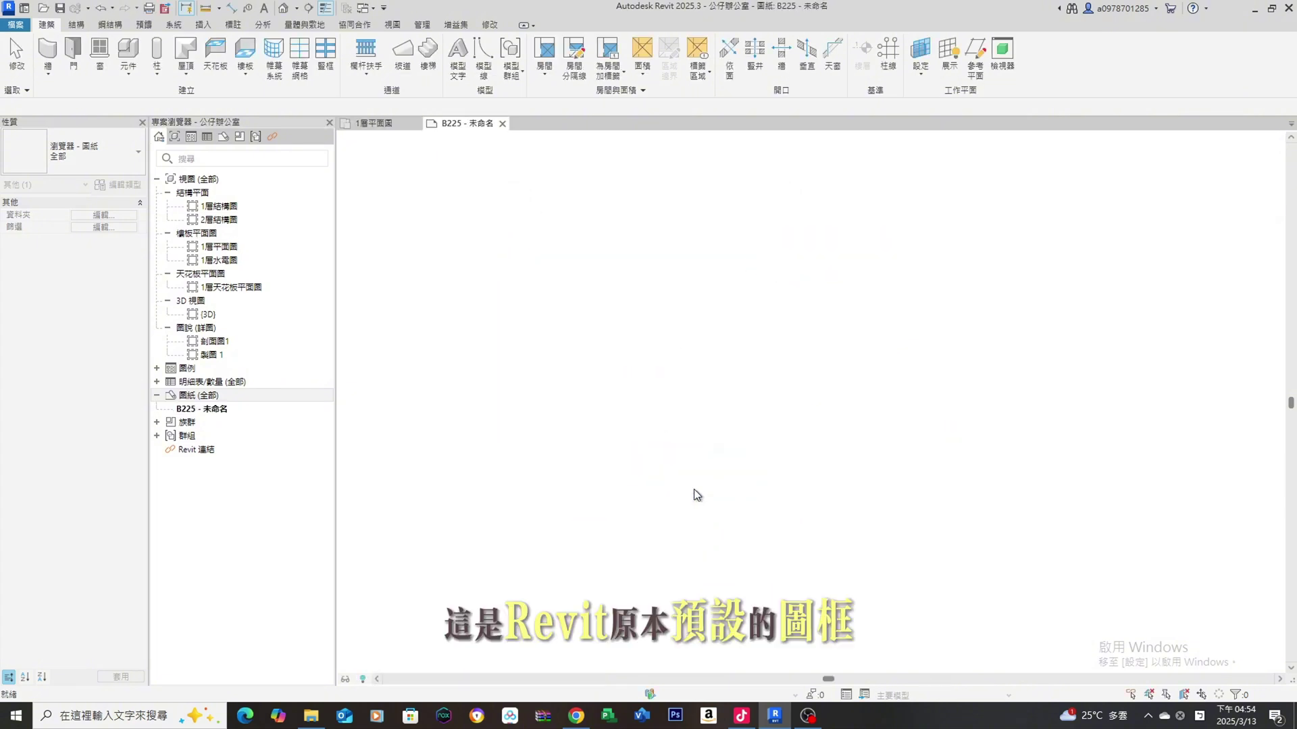
Change sheet B225's title block type to A0 公制 in Properties.
{"action": "scroll", "coordinate": [524, 379], "scroll_direction": "down", "scroll_amount": 1}
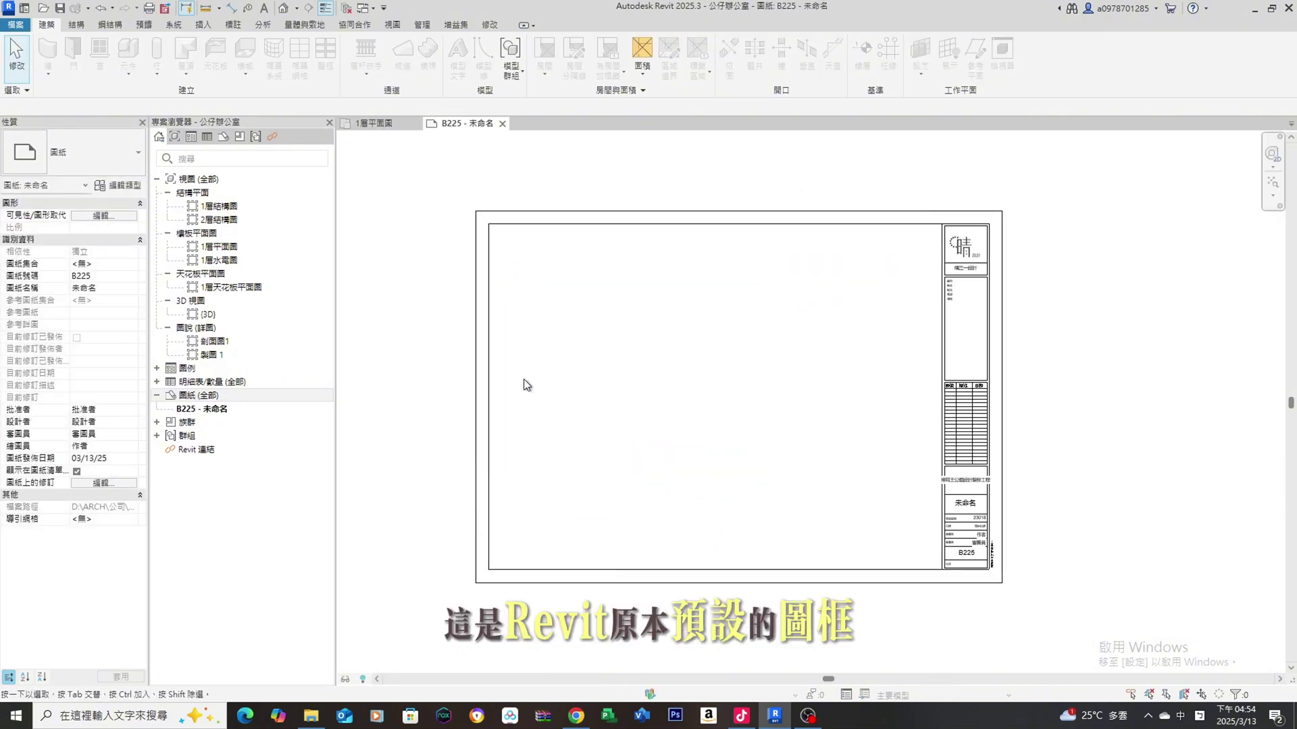
{"action": "left_click", "coordinate": [987, 383]}
{"action": "left_click", "coordinate": [64, 161]}
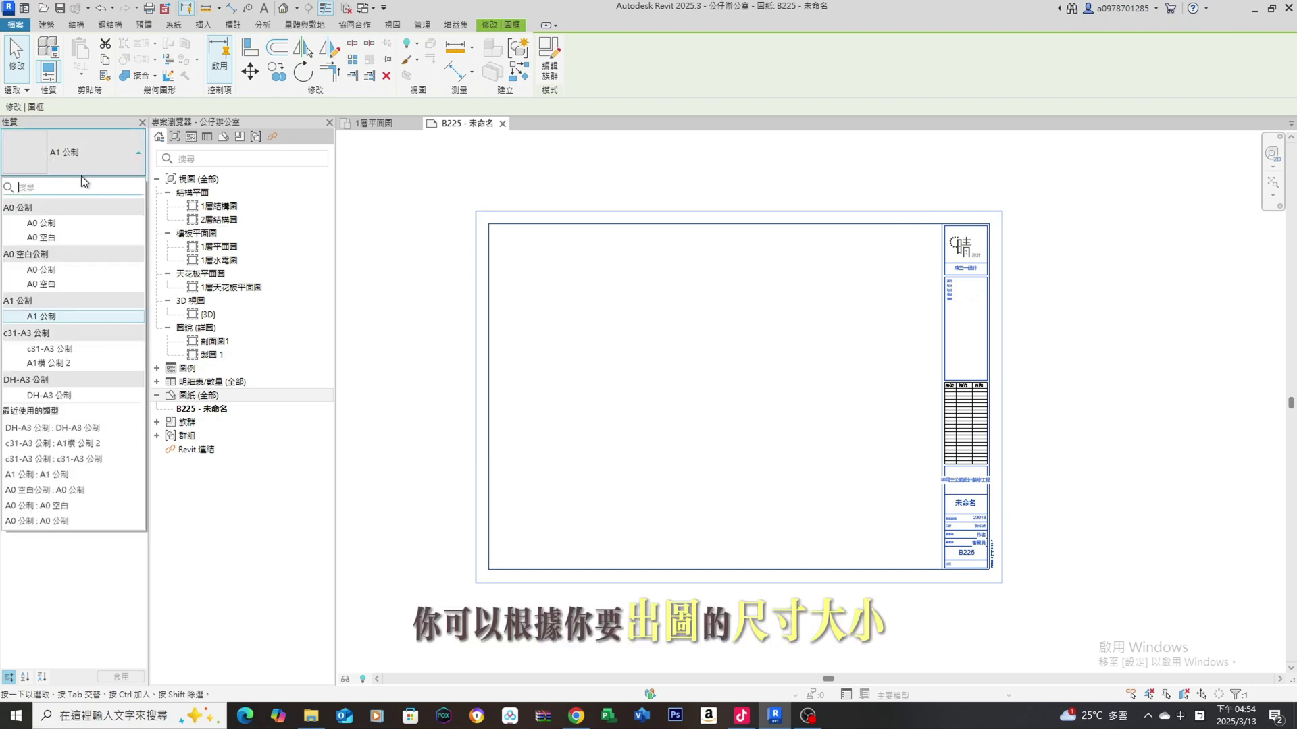
{"action": "left_click", "coordinate": [88, 224]}
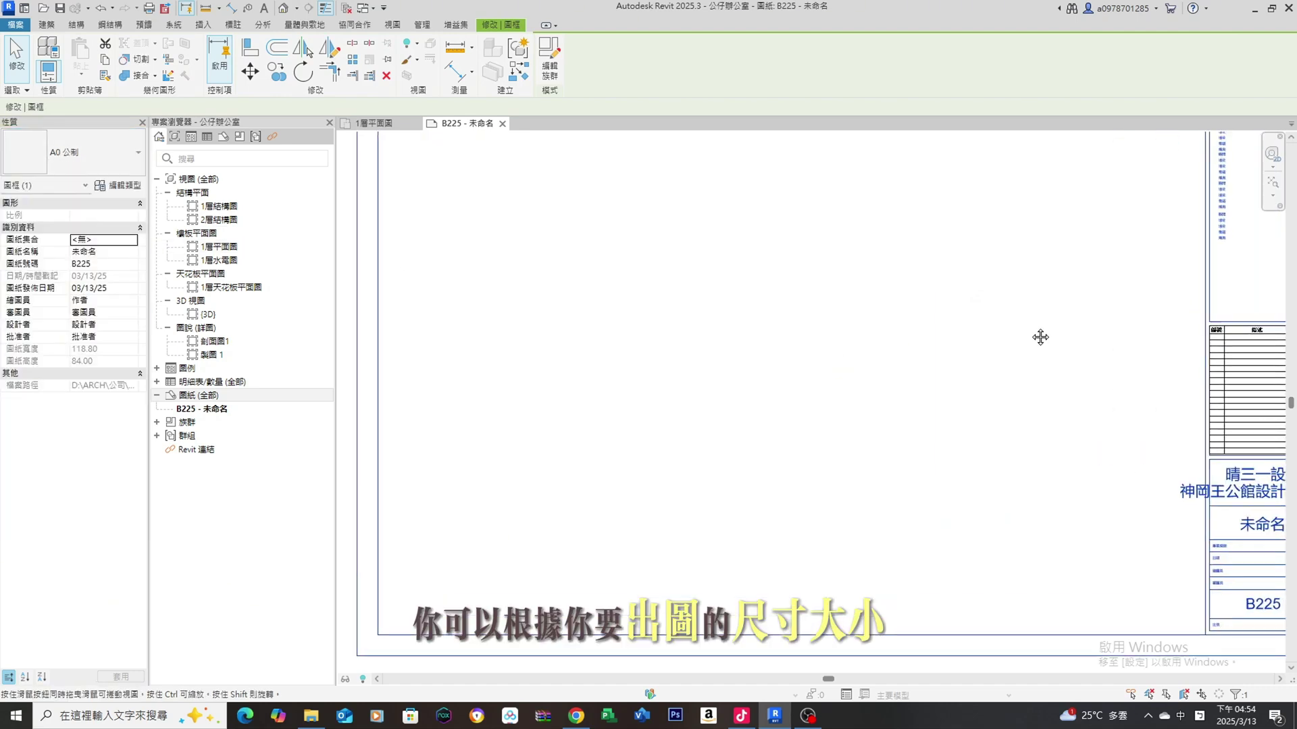
{"action": "left_click", "coordinate": [751, 412]}
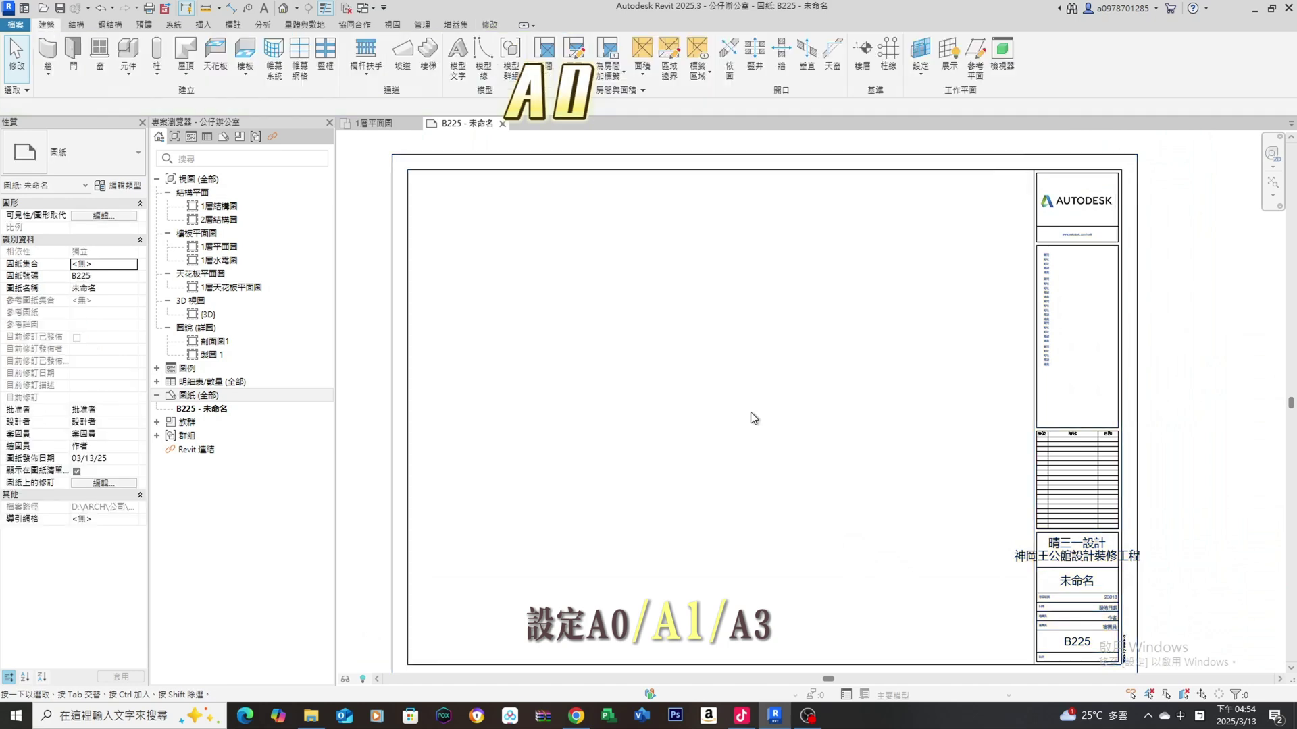
Zoom and pan to the title block's information panel with project title, number 23018 and sheet number.
{"action": "scroll", "coordinate": [799, 412], "scroll_direction": "down", "scroll_amount": 1}
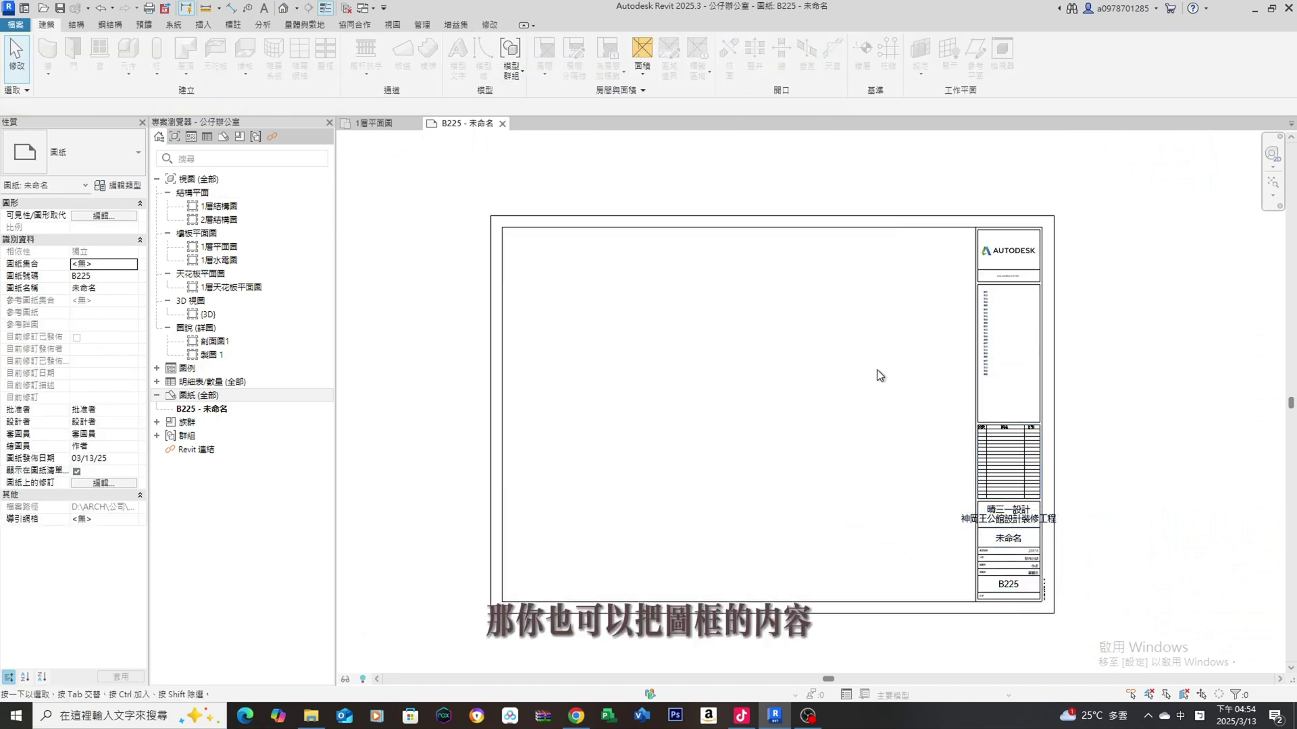
{"action": "middle_click_drag", "start_coordinate": [880, 376], "coordinate": [846, 374]}
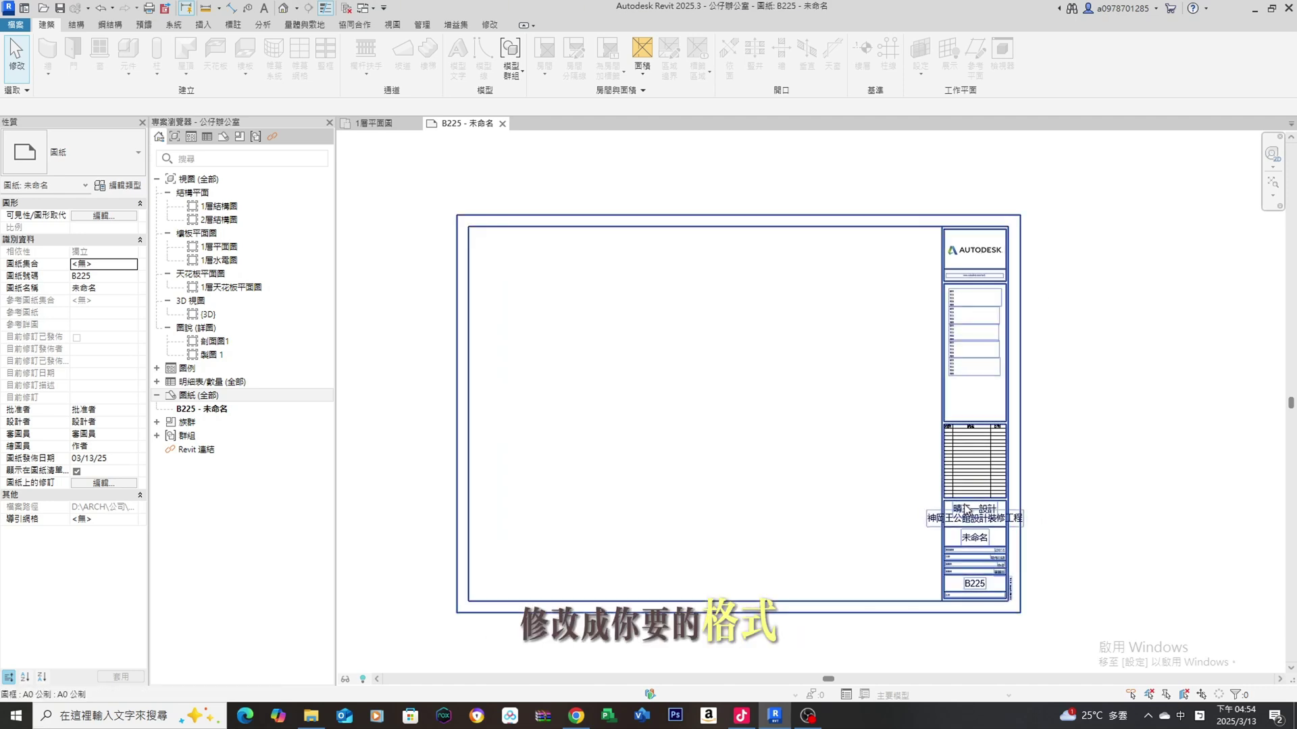
{"action": "scroll", "coordinate": [966, 508], "scroll_direction": "up", "scroll_amount": 3}
{"action": "scroll", "coordinate": [1002, 529], "scroll_direction": "up", "scroll_amount": 1}
{"action": "scroll", "coordinate": [1003, 528], "scroll_direction": "down", "scroll_amount": 3}
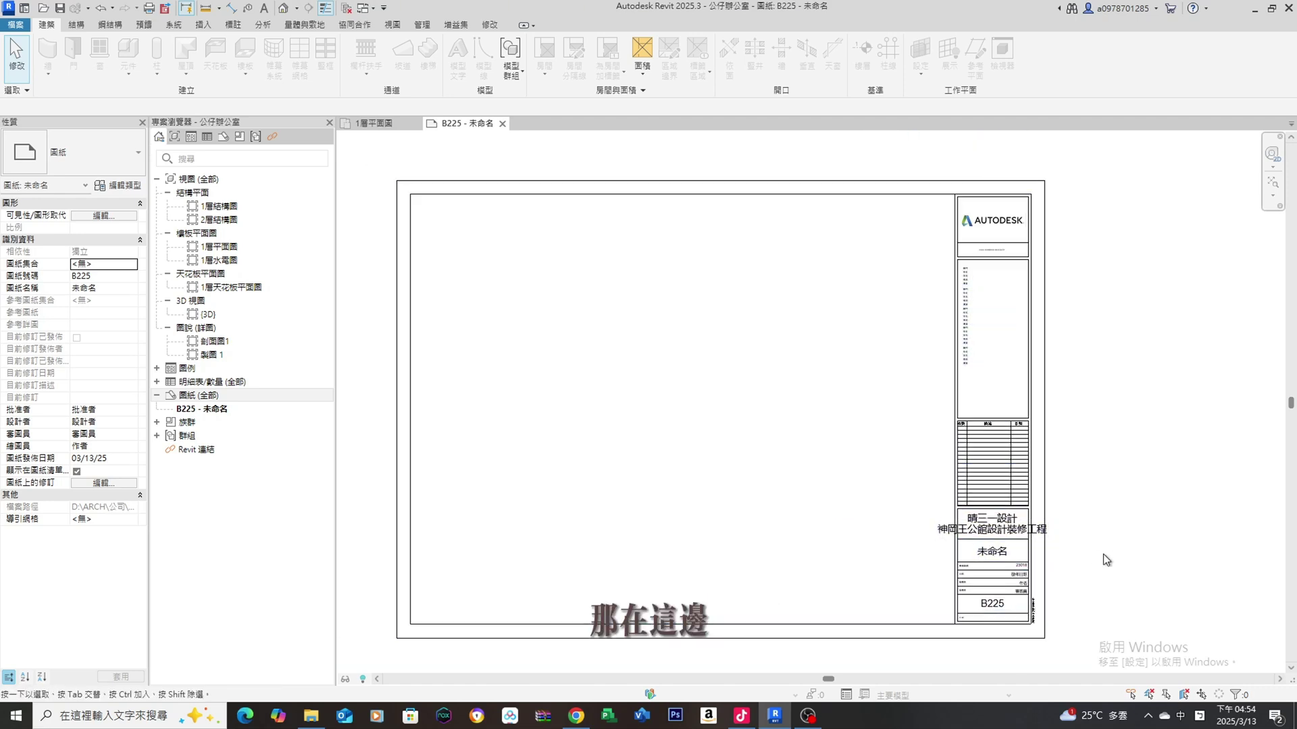
{"action": "middle_click_drag", "start_coordinate": [1104, 554], "coordinate": [953, 555]}
{"action": "scroll", "coordinate": [901, 521], "scroll_direction": "up", "scroll_amount": 2}
{"action": "scroll", "coordinate": [900, 520], "scroll_direction": "up", "scroll_amount": 2}
{"action": "mouse_move", "coordinate": [874, 531]}
{"action": "middle_mouse_down"}
{"action": "mouse_move", "coordinate": [873, 503]}
{"action": "mouse_move", "coordinate": [813, 503]}
{"action": "mouse_move", "coordinate": [763, 408]}
{"action": "middle_mouse_up"}
{"action": "scroll", "coordinate": [764, 408], "scroll_direction": "up", "scroll_amount": 1}
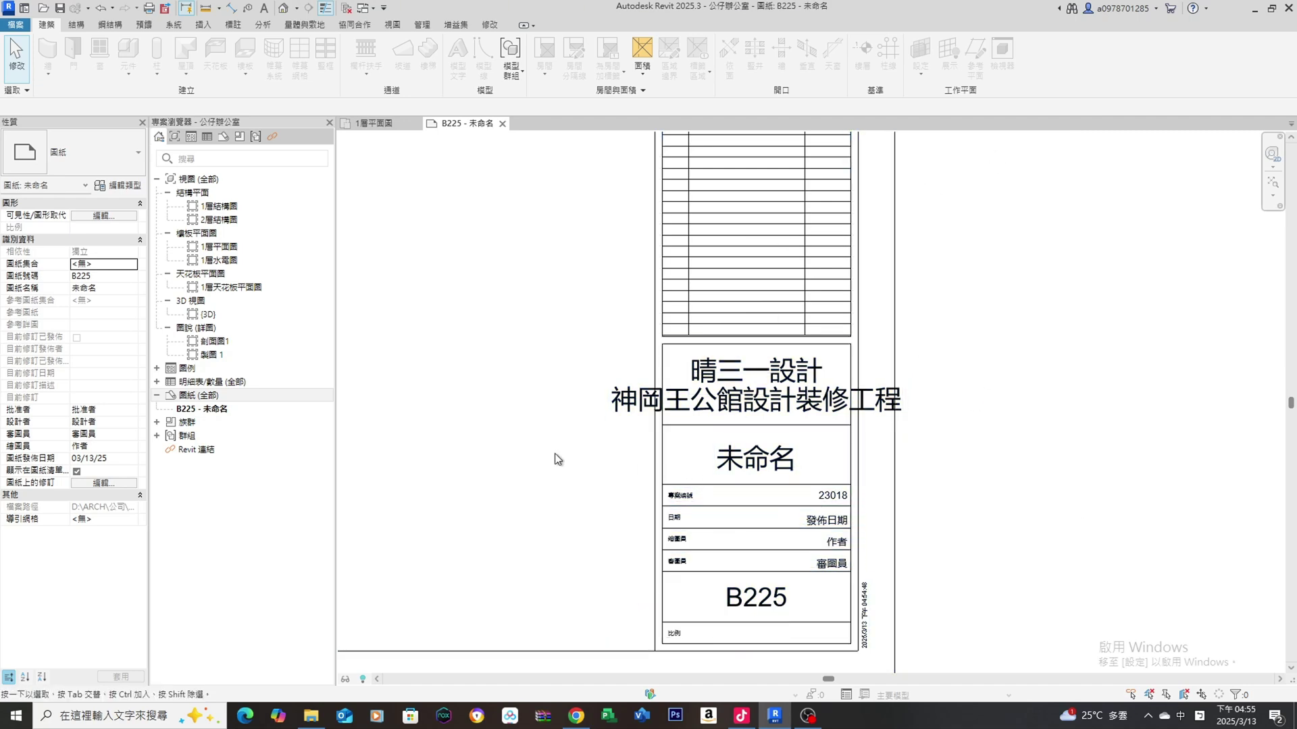
Open Project Information from the Manage tab and move the dialog aside.
{"action": "left_click", "coordinate": [422, 25]}
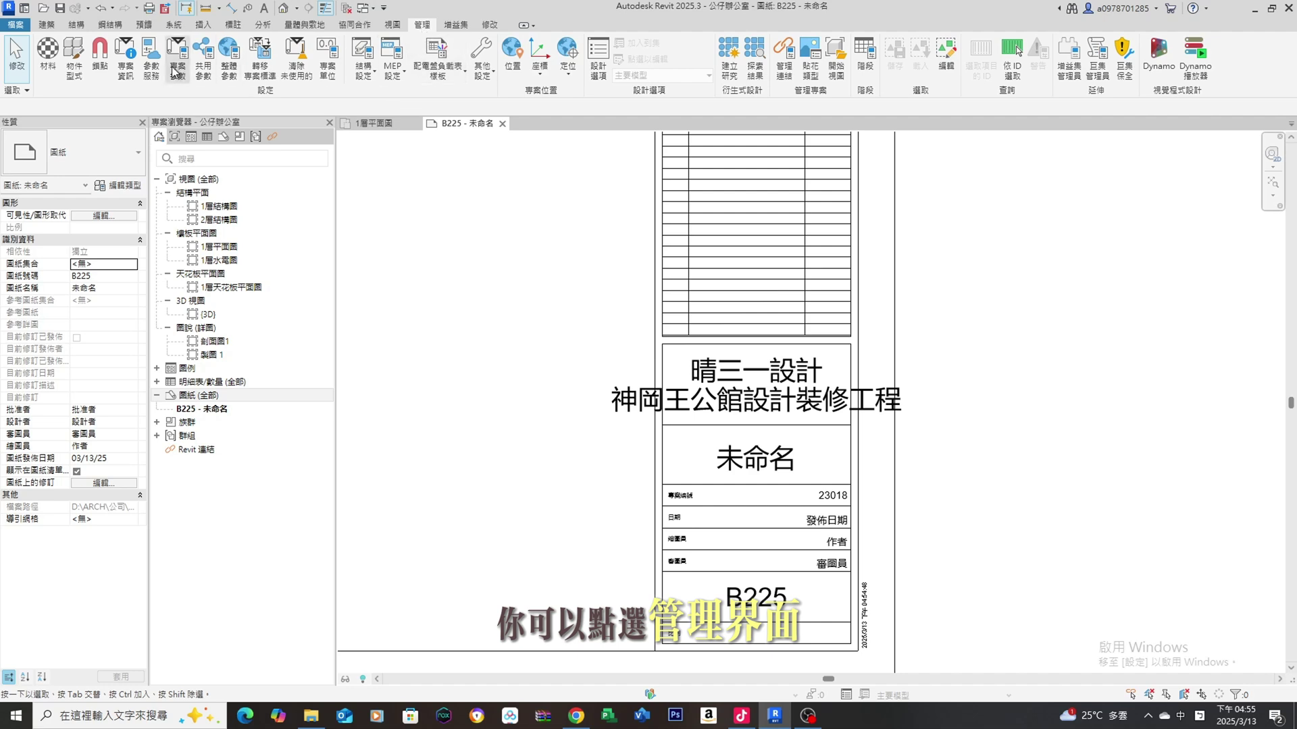
{"action": "left_click", "coordinate": [123, 73]}
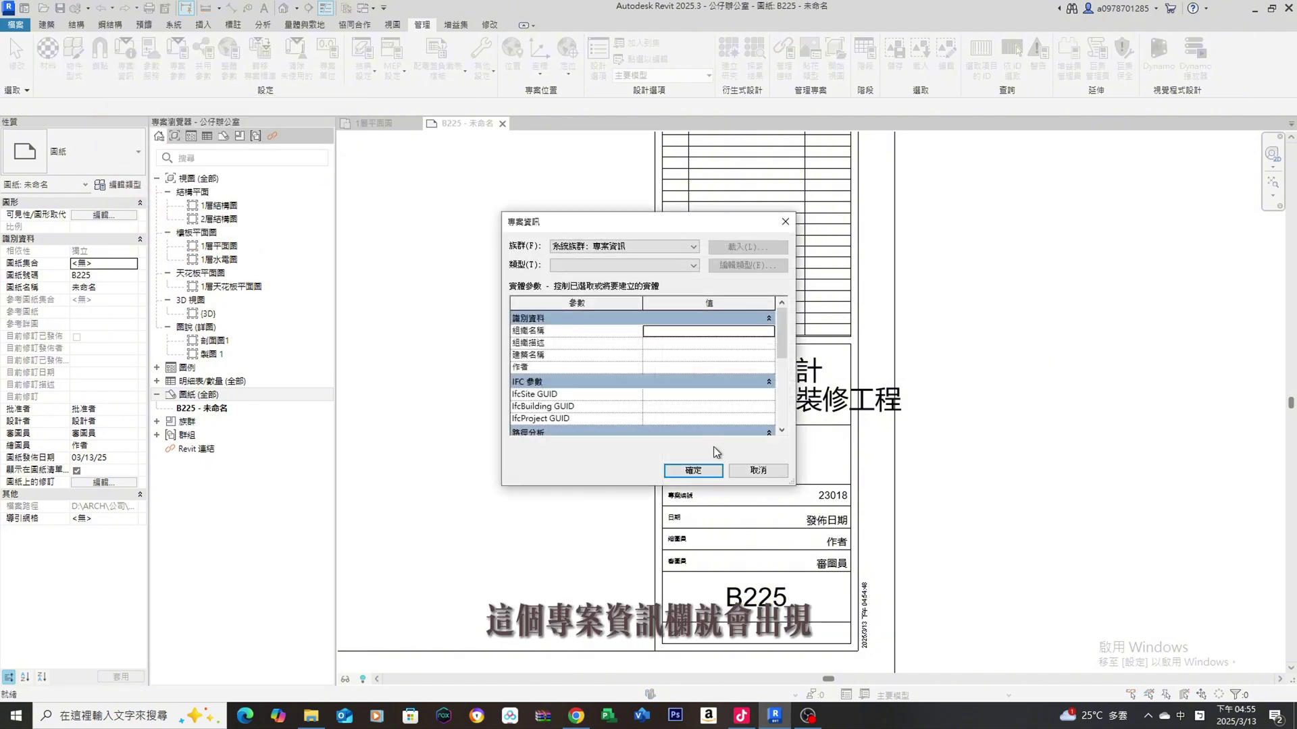
{"action": "left_click_drag", "start_coordinate": [569, 223], "coordinate": [531, 216]}
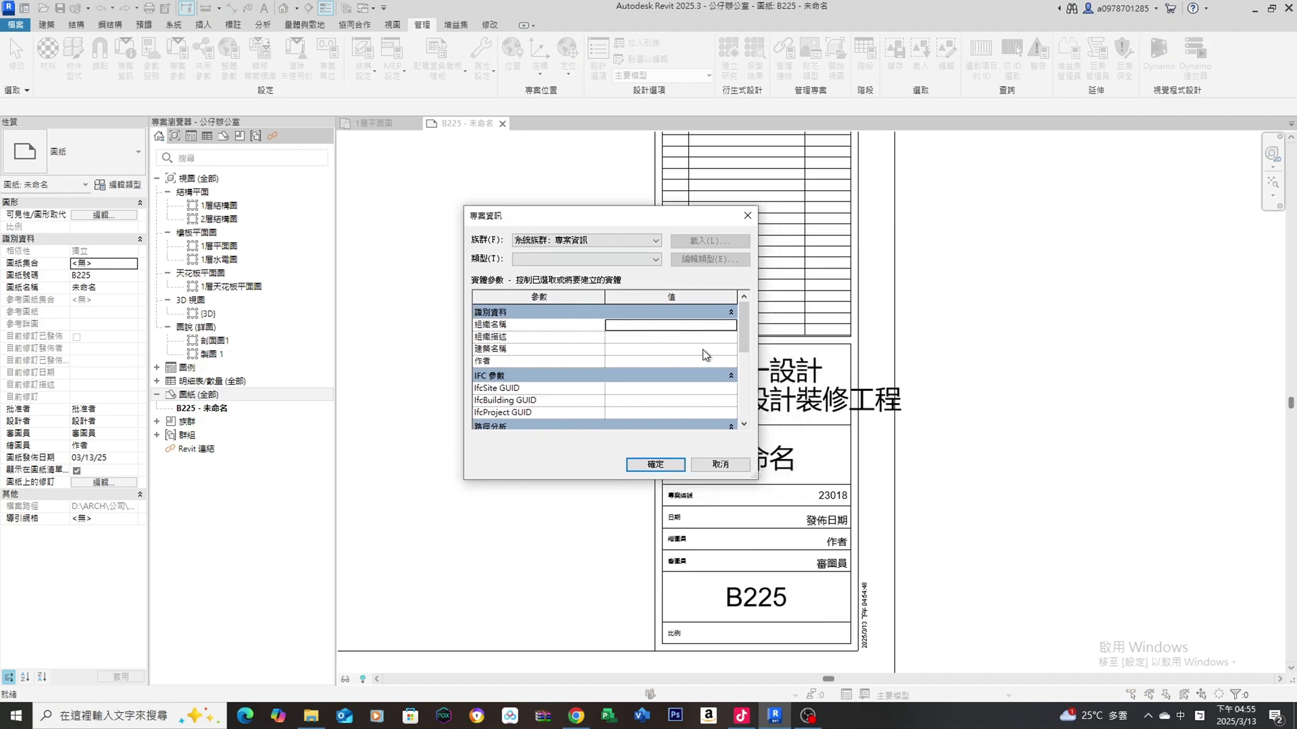
{"action": "left_click_drag", "start_coordinate": [750, 350], "coordinate": [762, 412]}
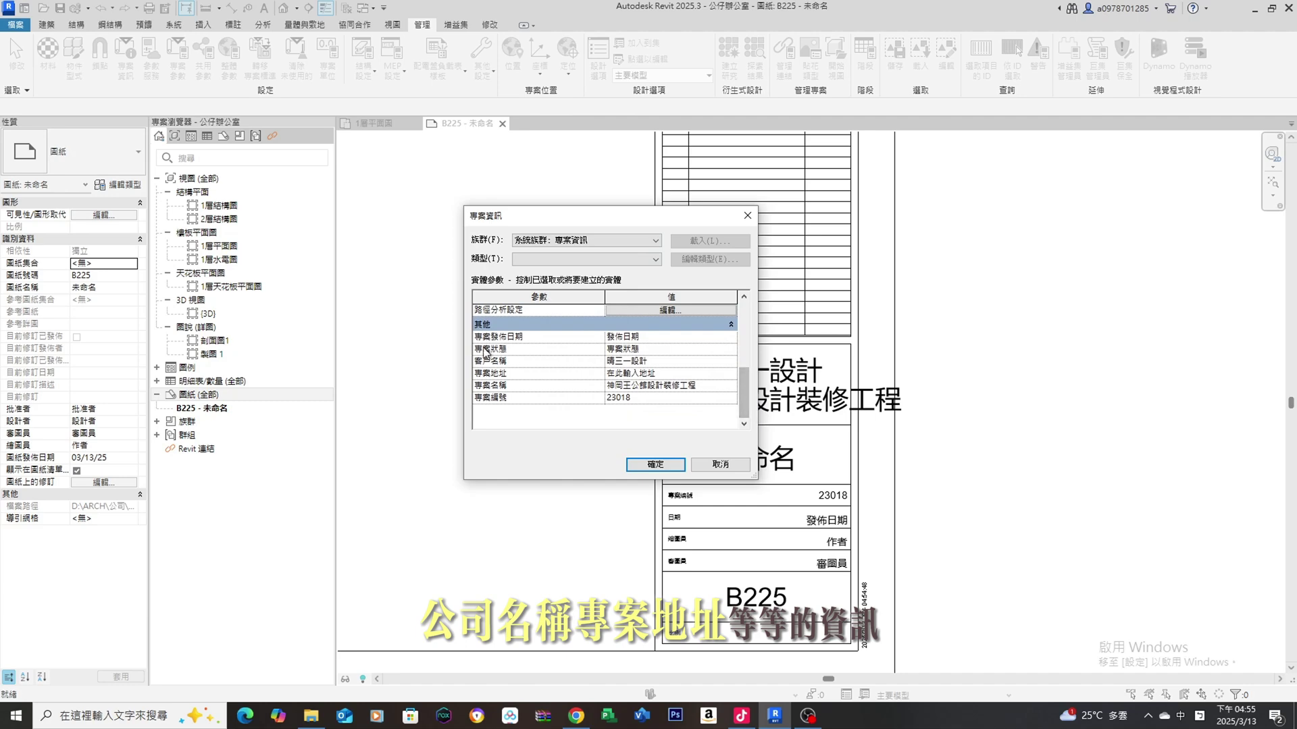
Review the client and status values, then enter a new Project Name using phonetic input.
{"action": "left_click", "coordinate": [665, 366]}
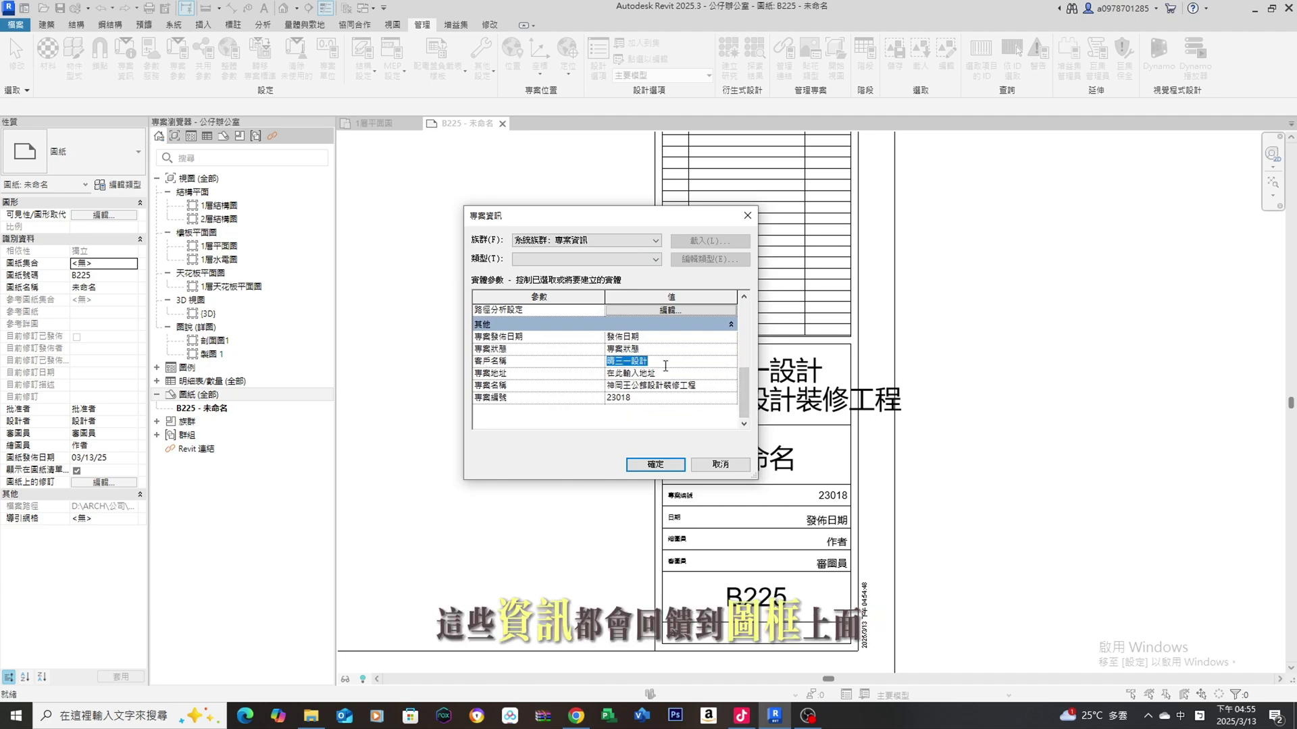
{"action": "left_click", "coordinate": [649, 350]}
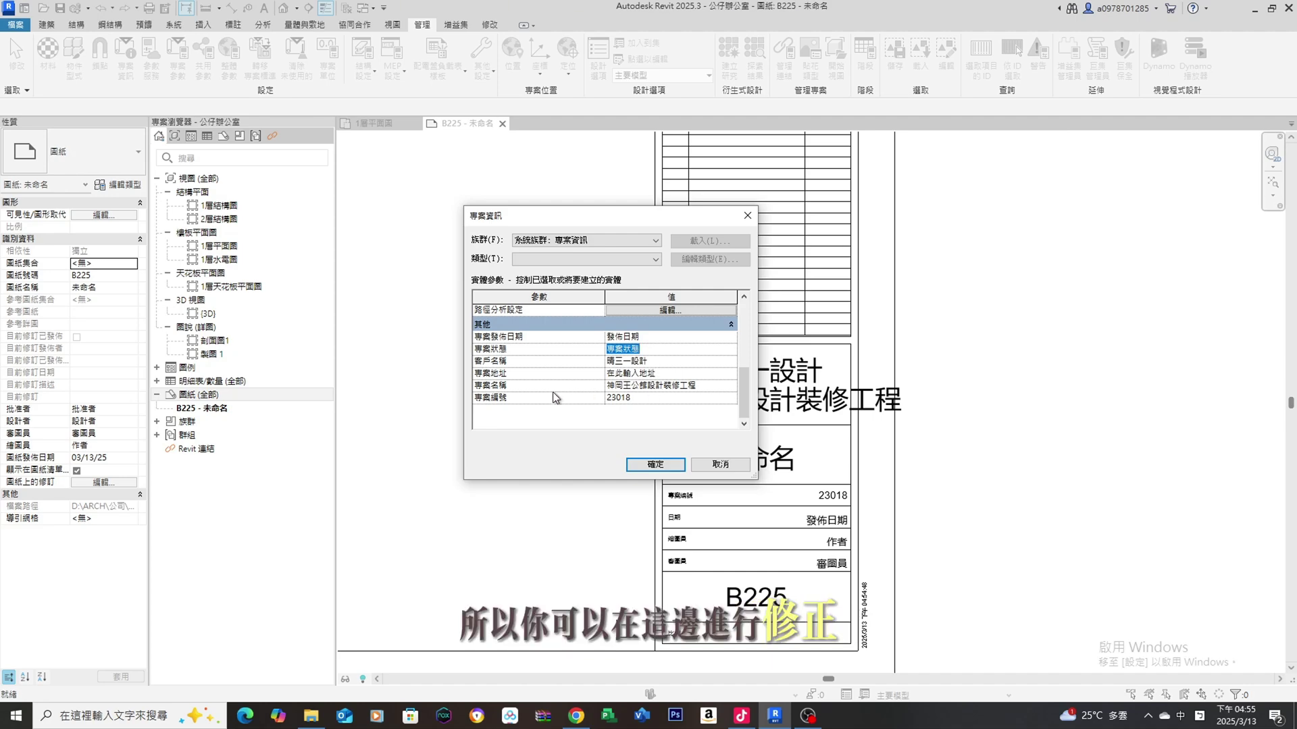
{"action": "left_click", "coordinate": [639, 386]}
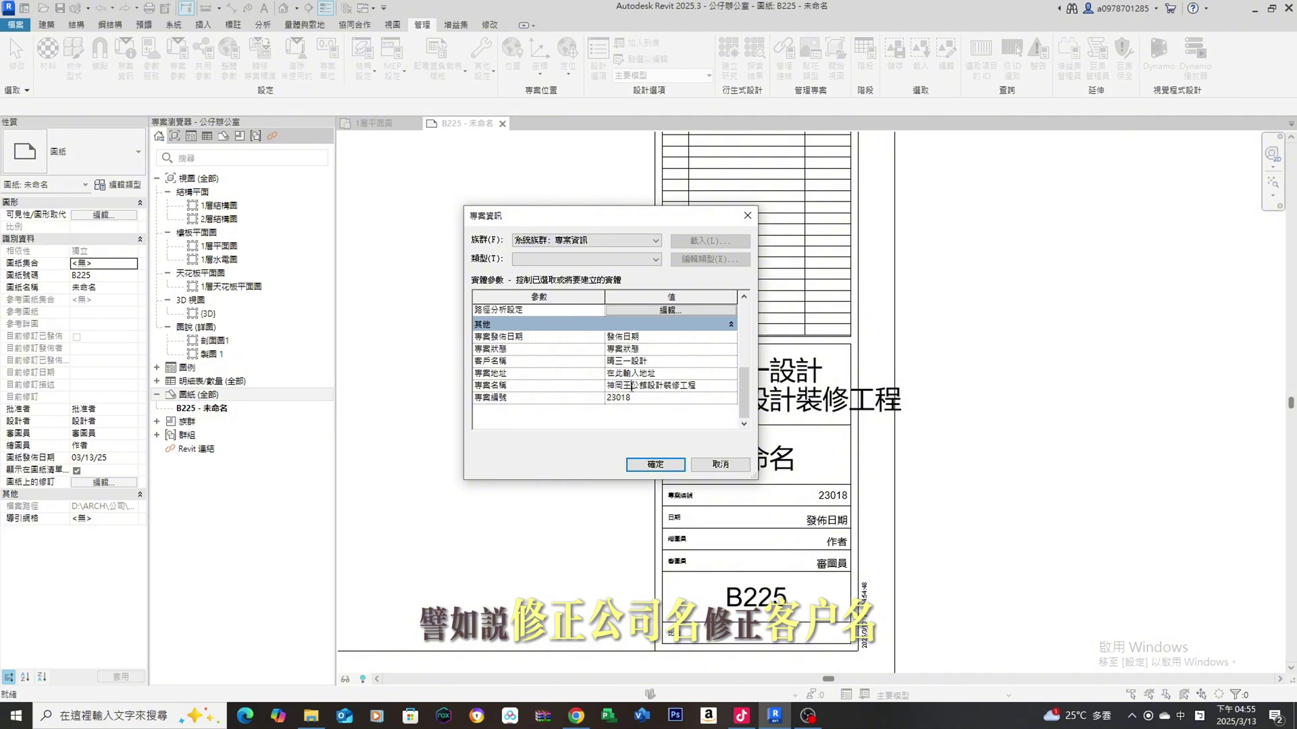
{"action": "type", "text": "ㄉ"}
{"action": "key", "text": "Down"}
{"action": "key", "text": "Down"}
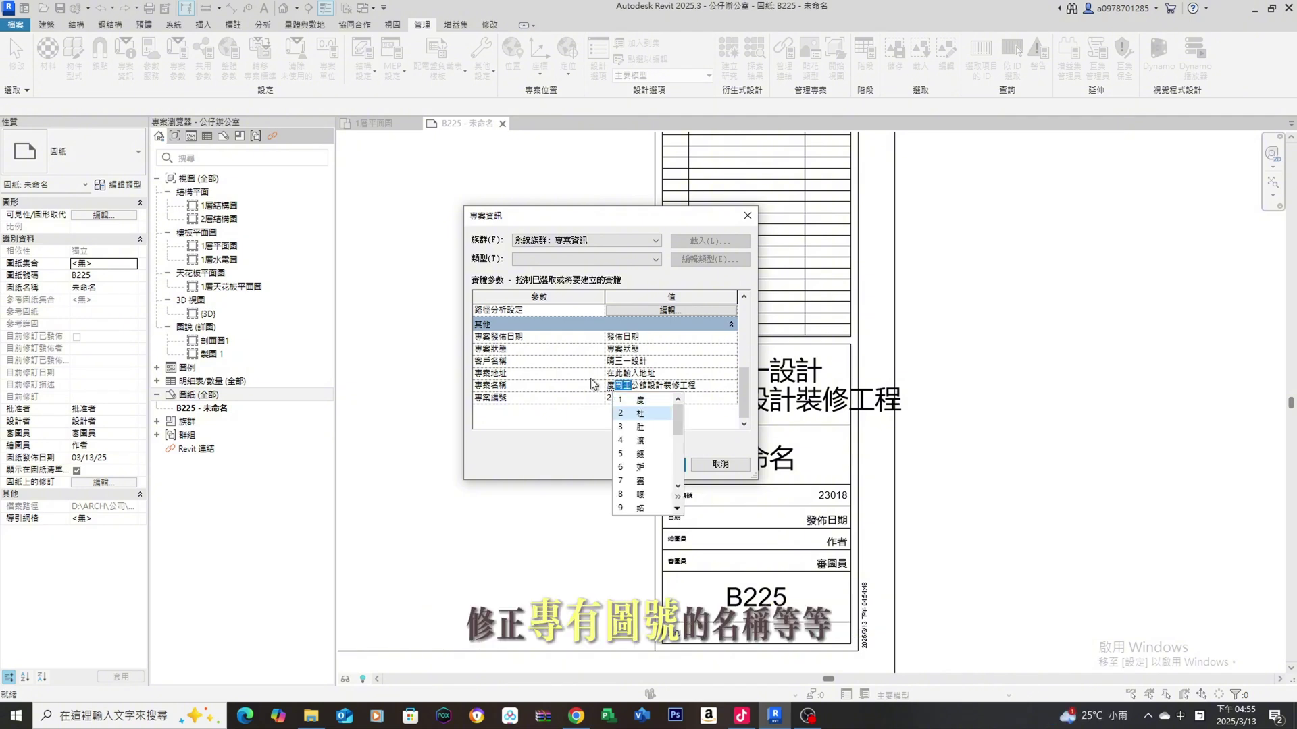
{"action": "key", "text": "Return"}
{"action": "key", "text": "Return"}
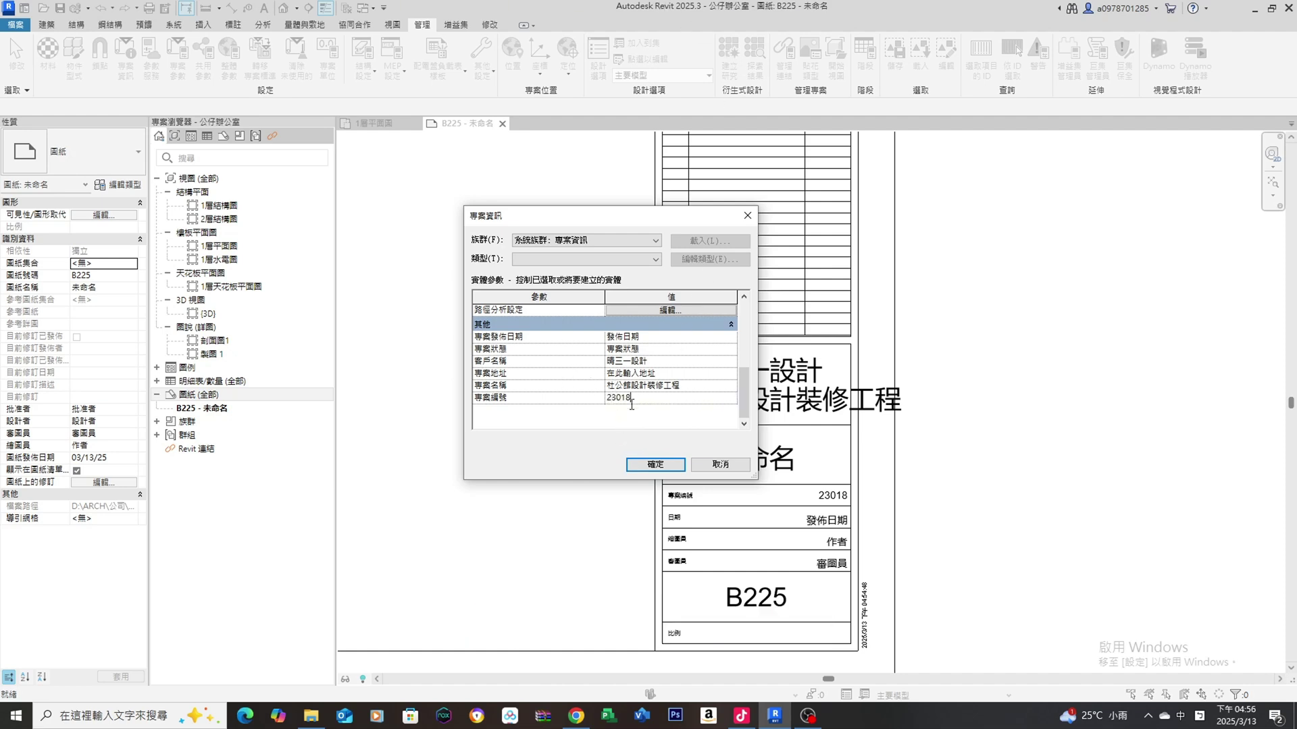
{"action": "left_click", "coordinate": [588, 398]}
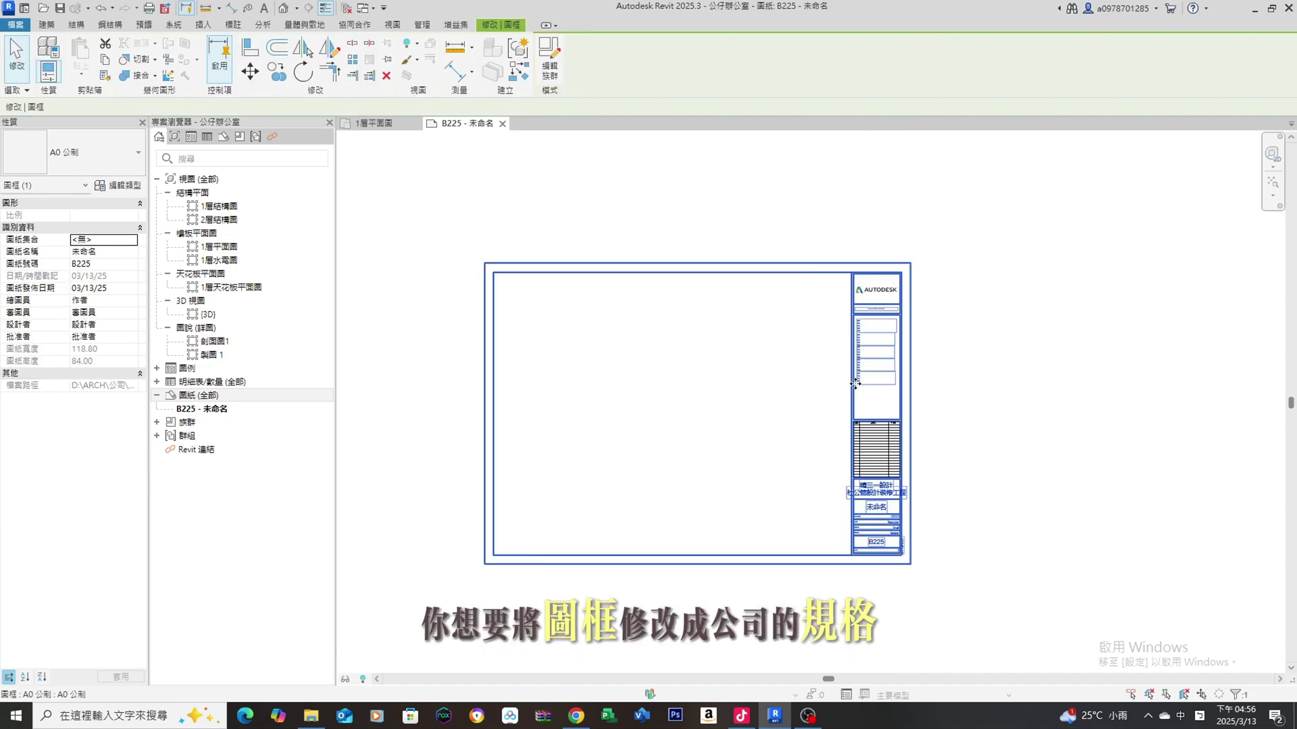
Open the A0 title block family for editing and zoom into its label area.
{"action": "double_click", "coordinate": [858, 388]}
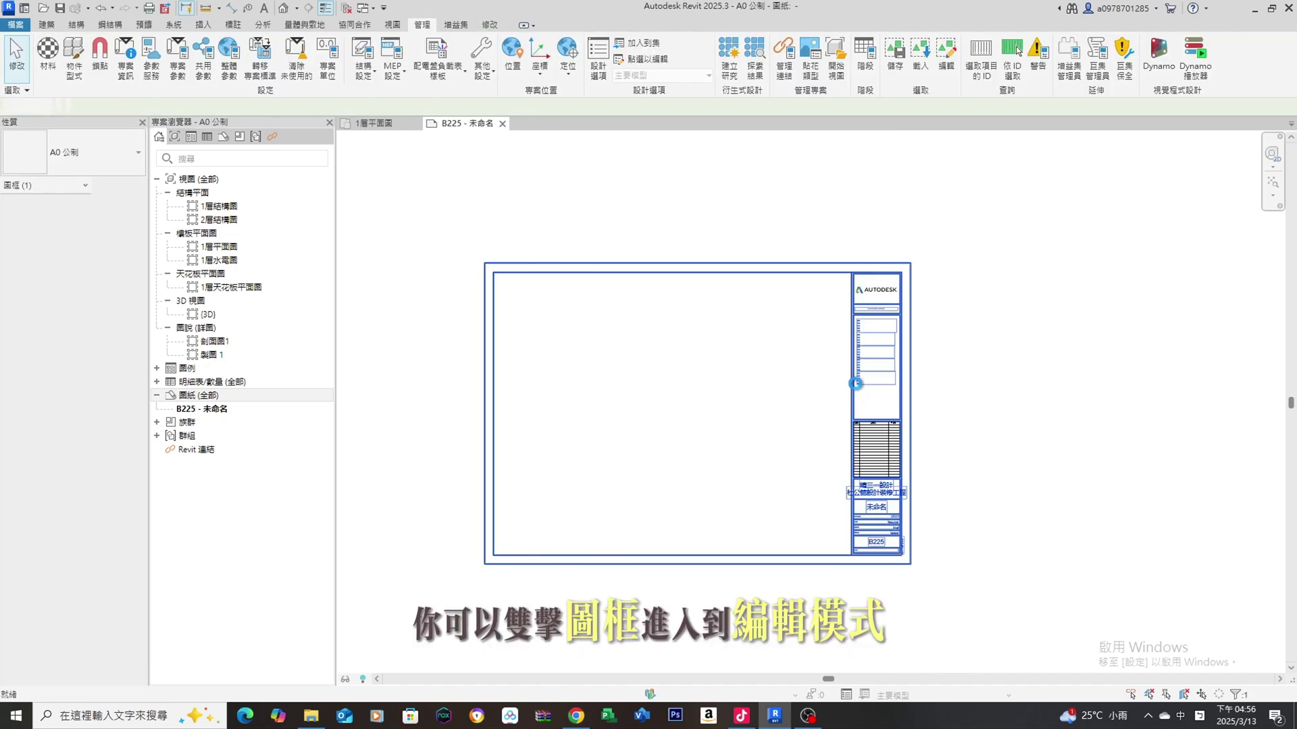
{"action": "scroll", "coordinate": [857, 388], "scroll_direction": "down", "scroll_amount": 2}
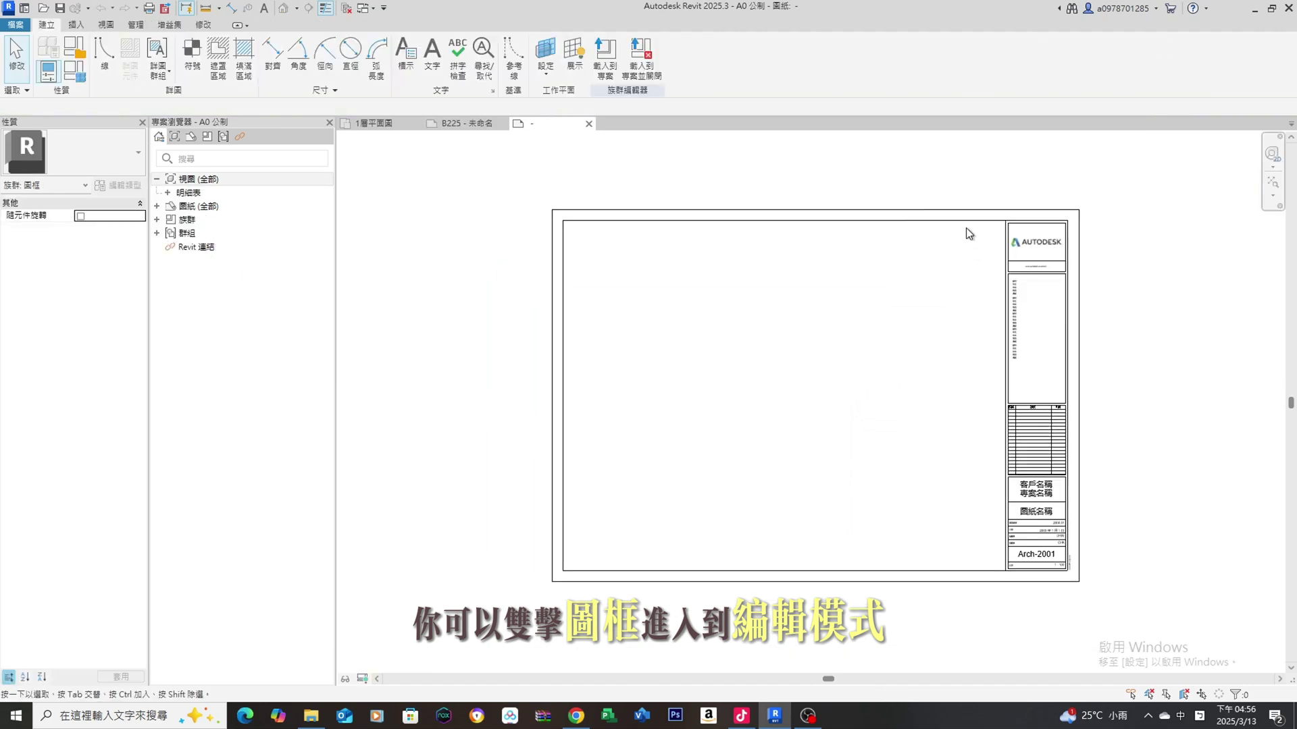
{"action": "mouse_move", "coordinate": [1041, 258]}
{"action": "middle_mouse_down"}
{"action": "mouse_move", "coordinate": [944, 241]}
{"action": "mouse_move", "coordinate": [914, 254]}
{"action": "middle_mouse_up"}
{"action": "scroll", "coordinate": [663, 428], "scroll_direction": "up", "scroll_amount": 1}
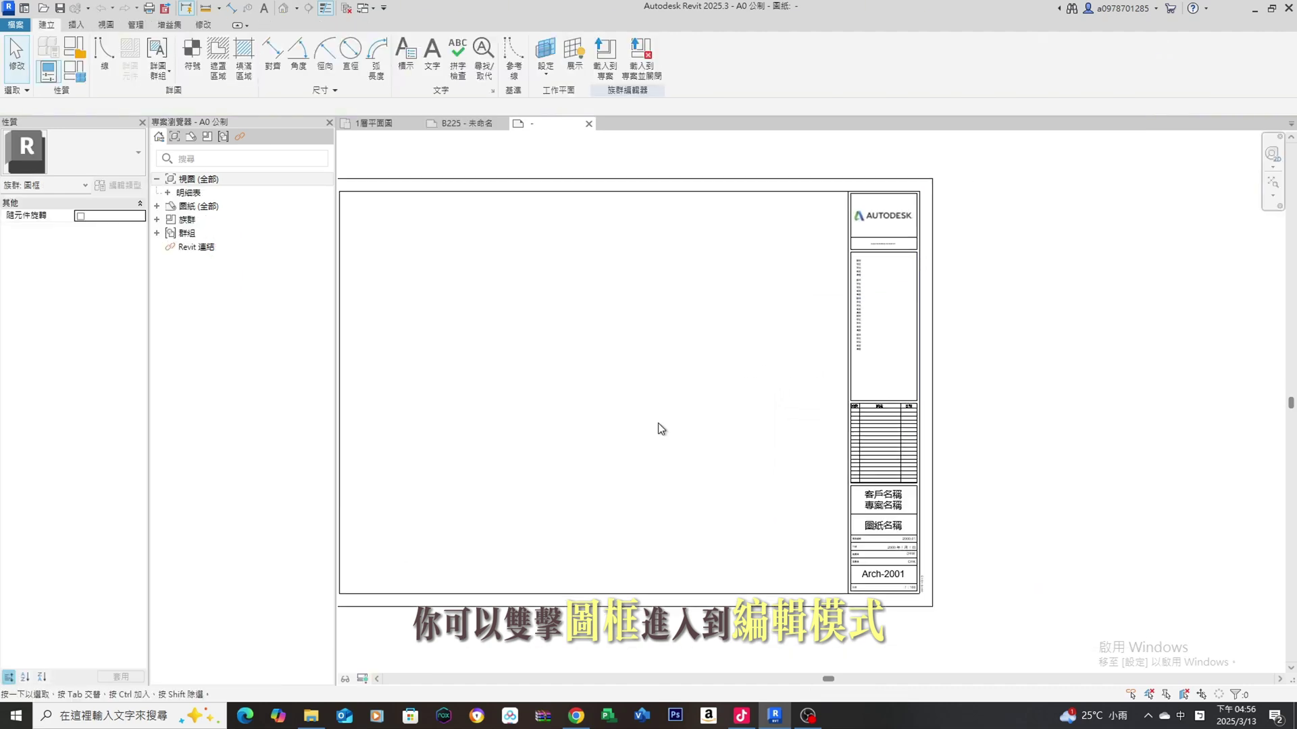
{"action": "middle_click_drag", "start_coordinate": [663, 428], "coordinate": [808, 411]}
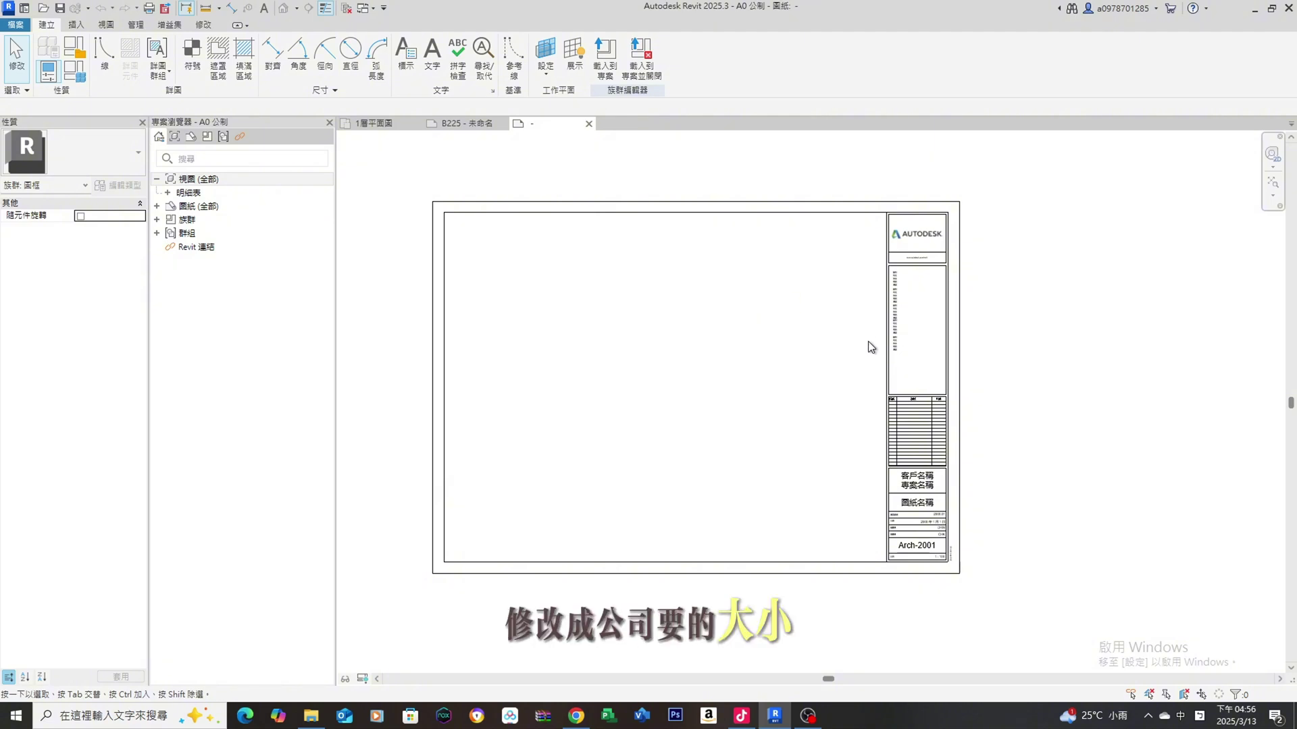
{"action": "scroll", "coordinate": [922, 487], "scroll_direction": "up", "scroll_amount": 2}
{"action": "scroll", "coordinate": [925, 483], "scroll_direction": "up", "scroll_amount": 2}
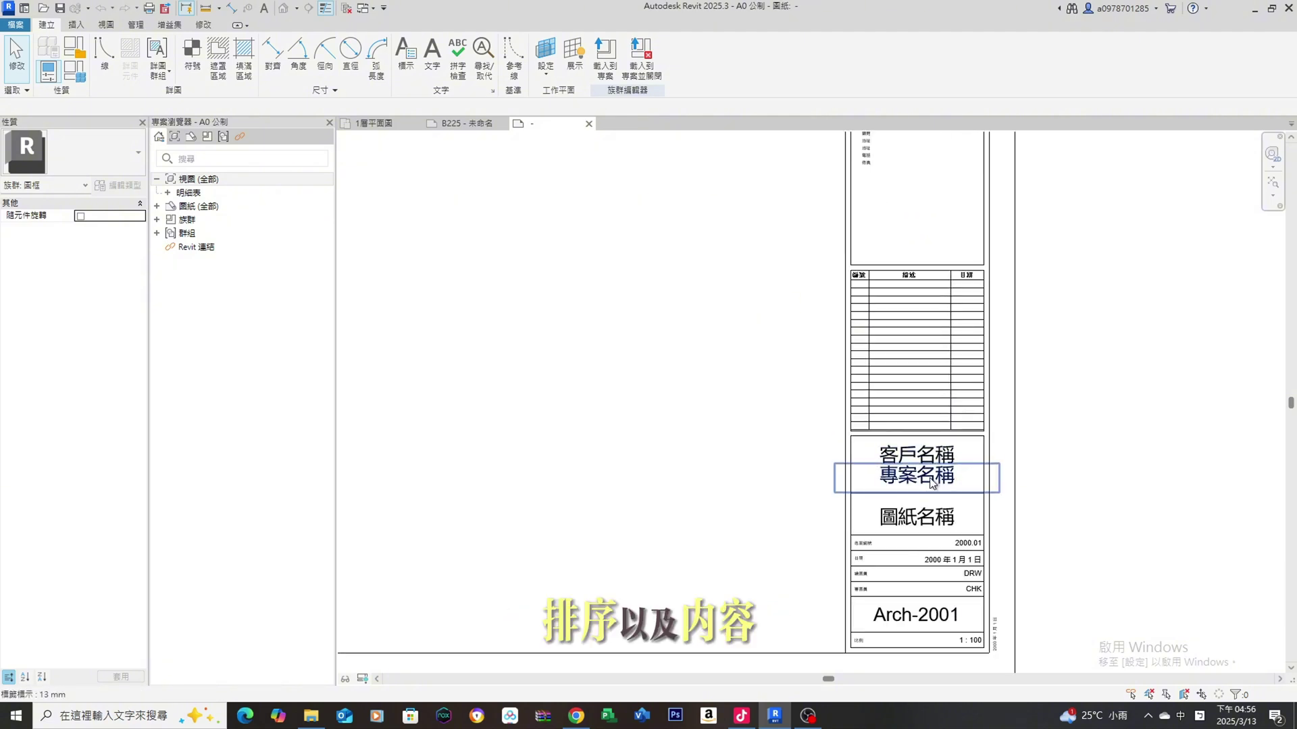
{"action": "left_click", "coordinate": [932, 481]}
{"action": "scroll", "coordinate": [922, 500], "scroll_direction": "up", "scroll_amount": 1}
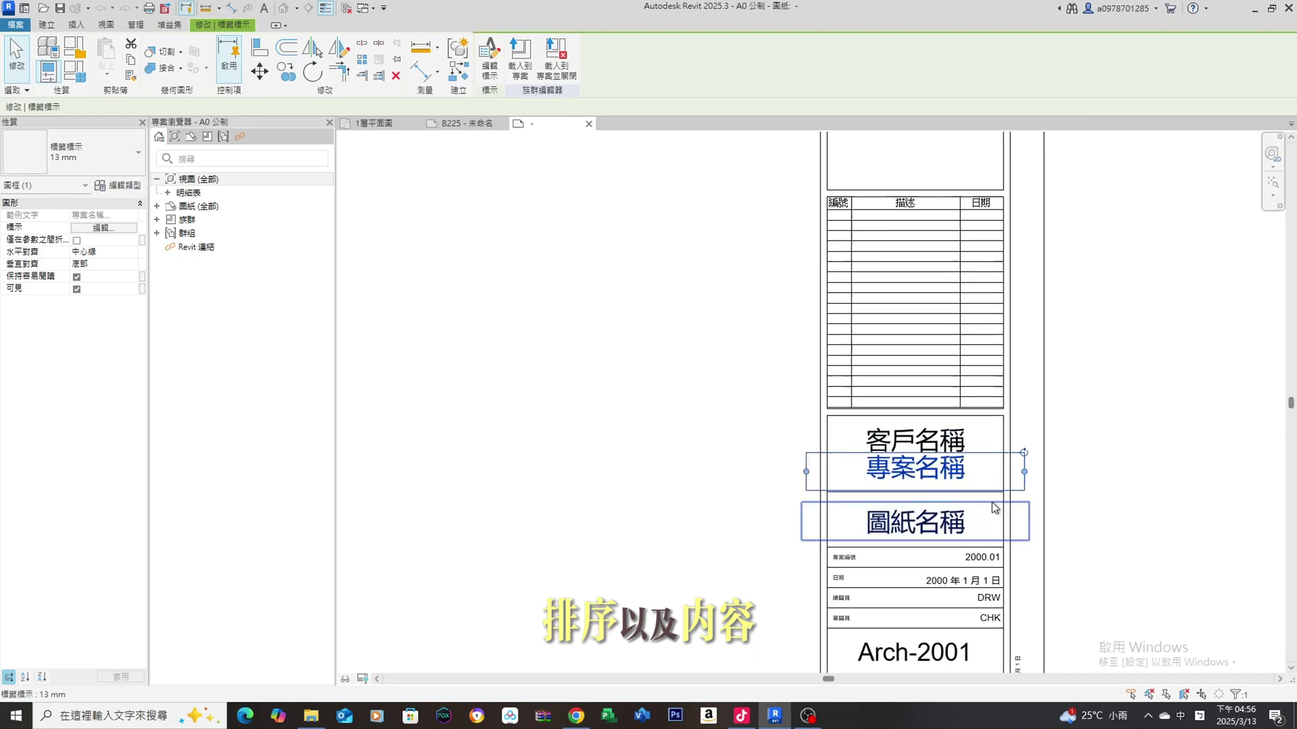
{"action": "key", "text": "Escape"}
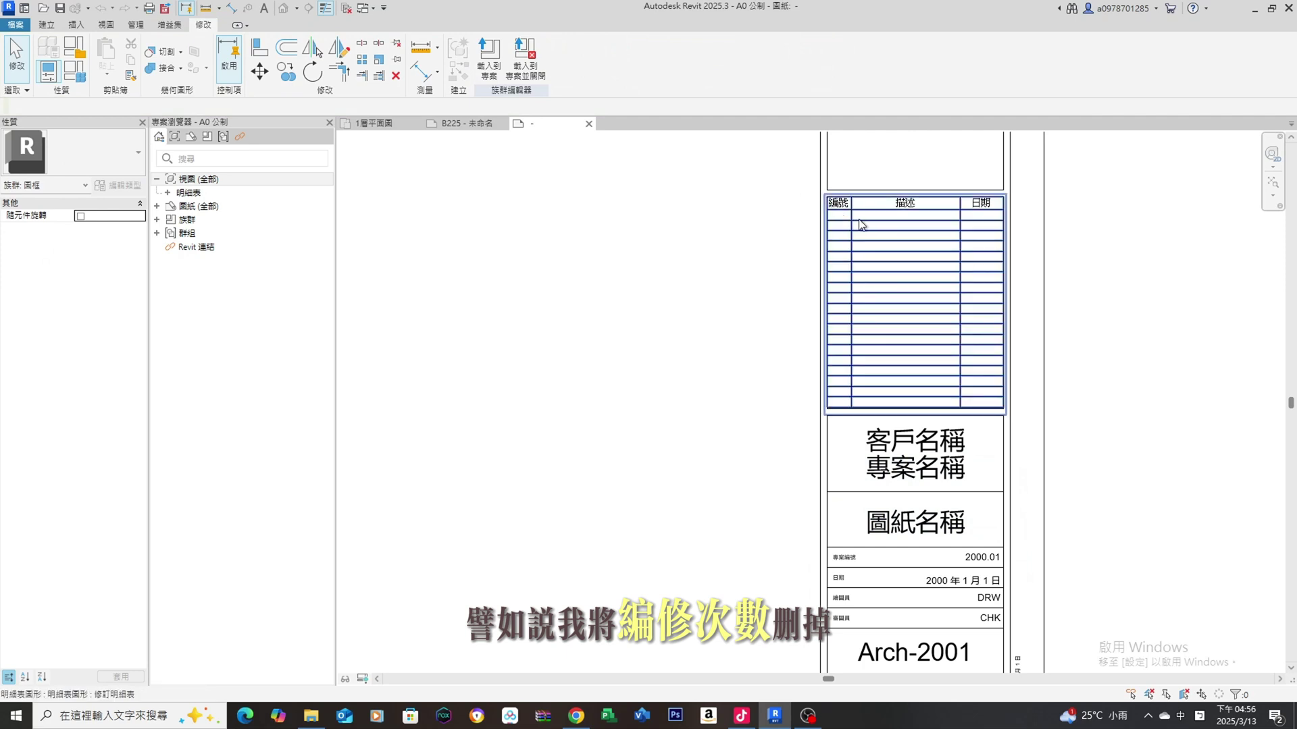
Delete the revision schedule and move the 客戶名稱 label upward.
{"action": "left_click", "coordinate": [858, 221]}
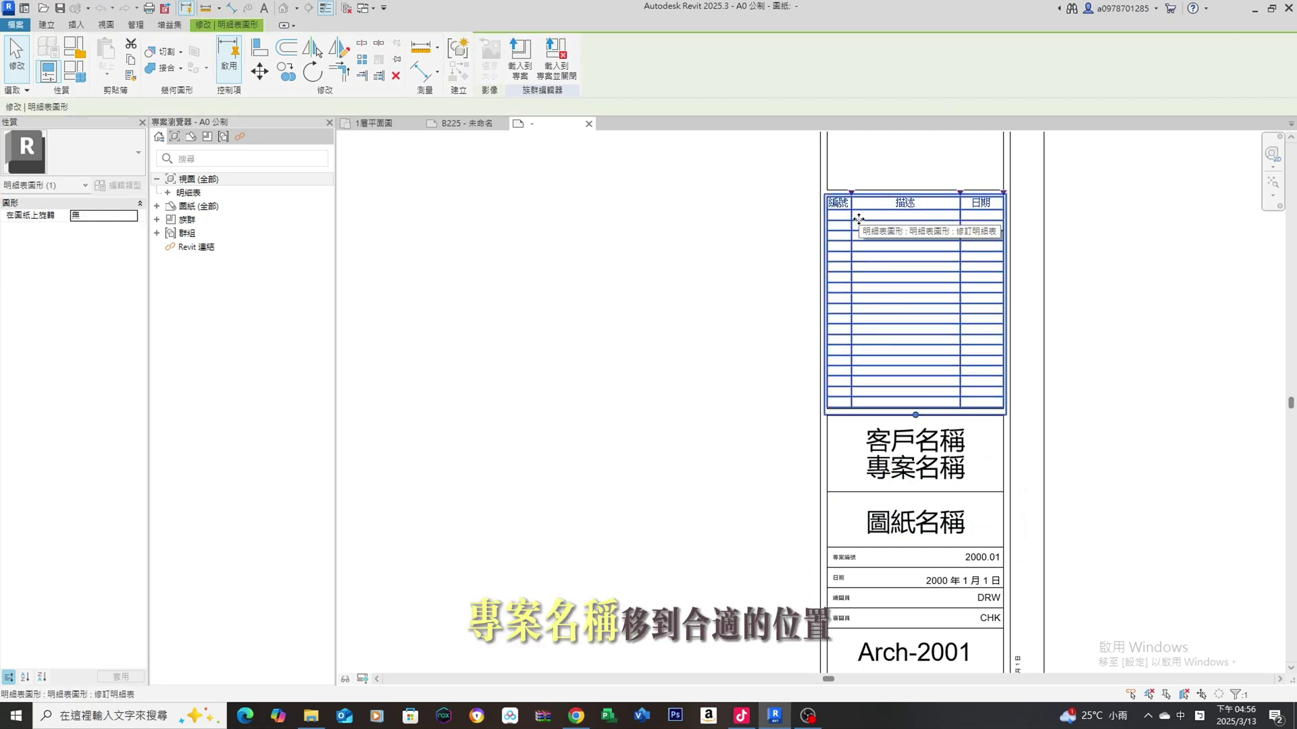
{"action": "key", "text": "Delete"}
{"action": "left_click_drag", "start_coordinate": [915, 439], "coordinate": [912, 246]}
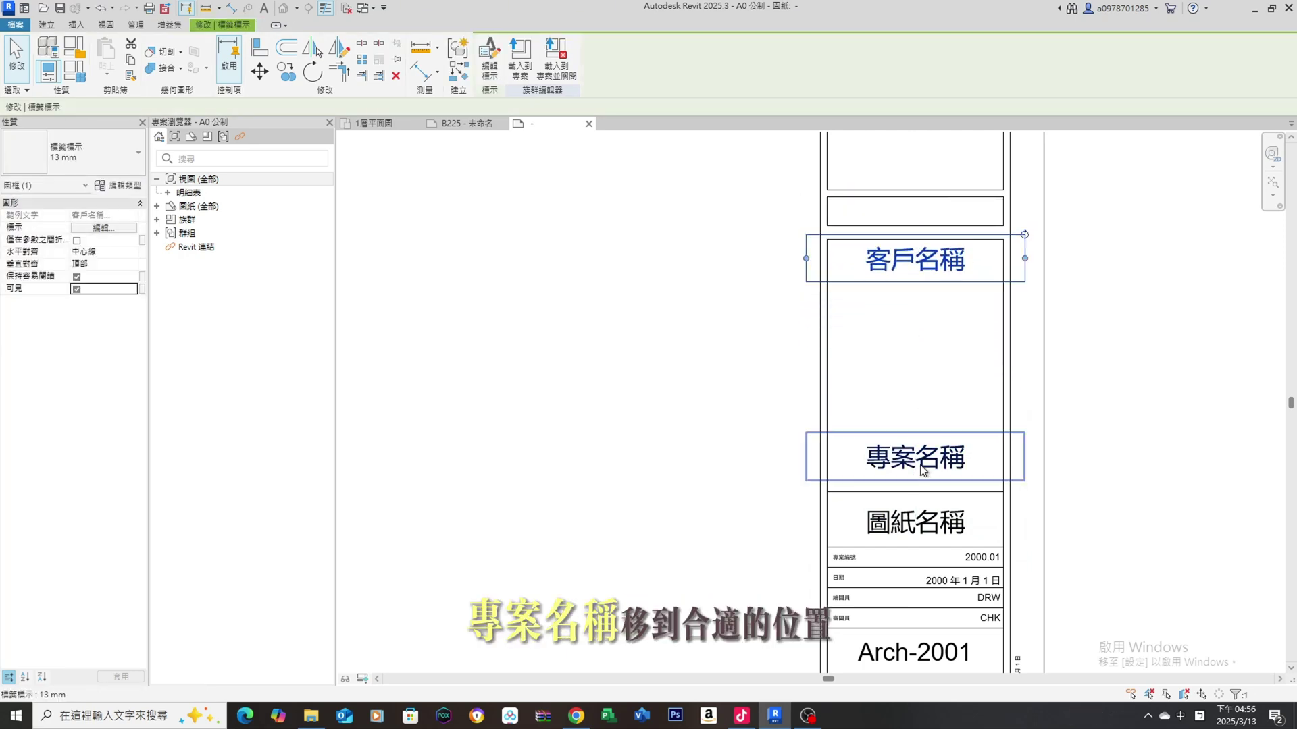
Copy the horizontal line below the client name as a divider, then close the family.
{"action": "left_click", "coordinate": [928, 226]}
{"action": "left_click", "coordinate": [286, 71]}
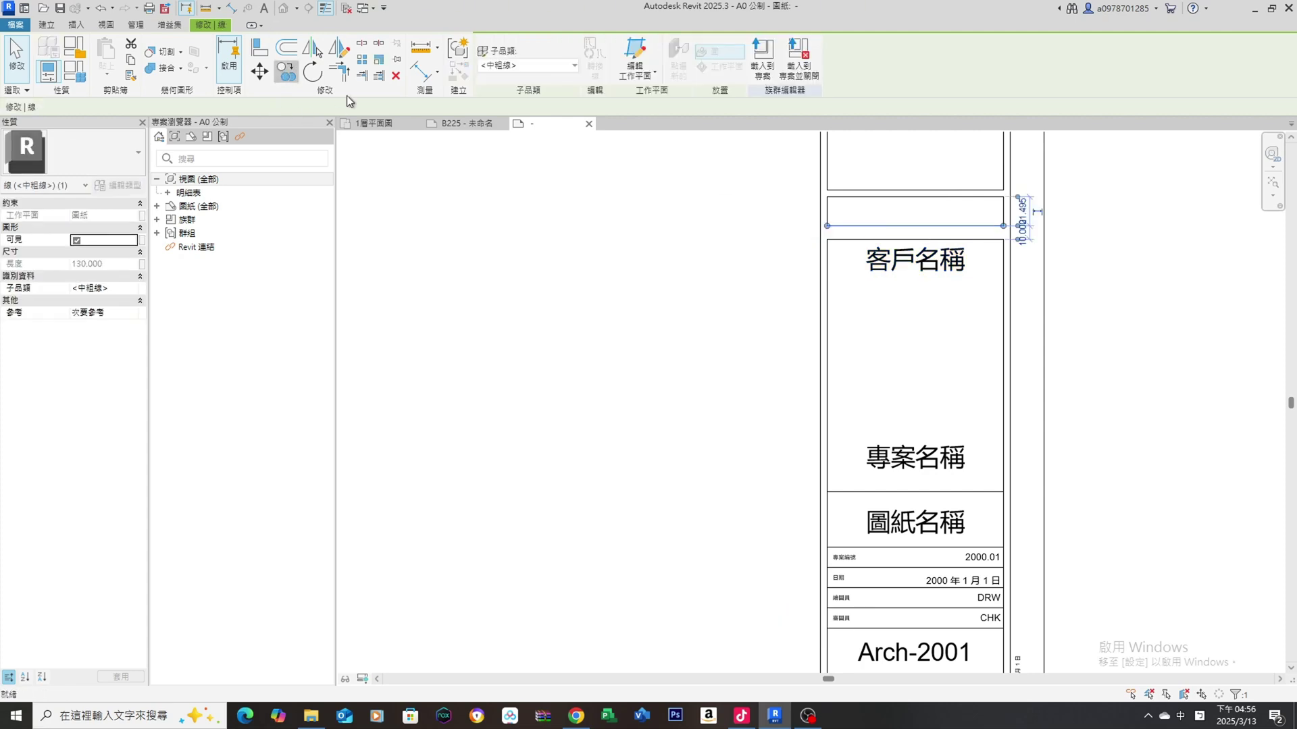
{"action": "left_click", "coordinate": [827, 225]}
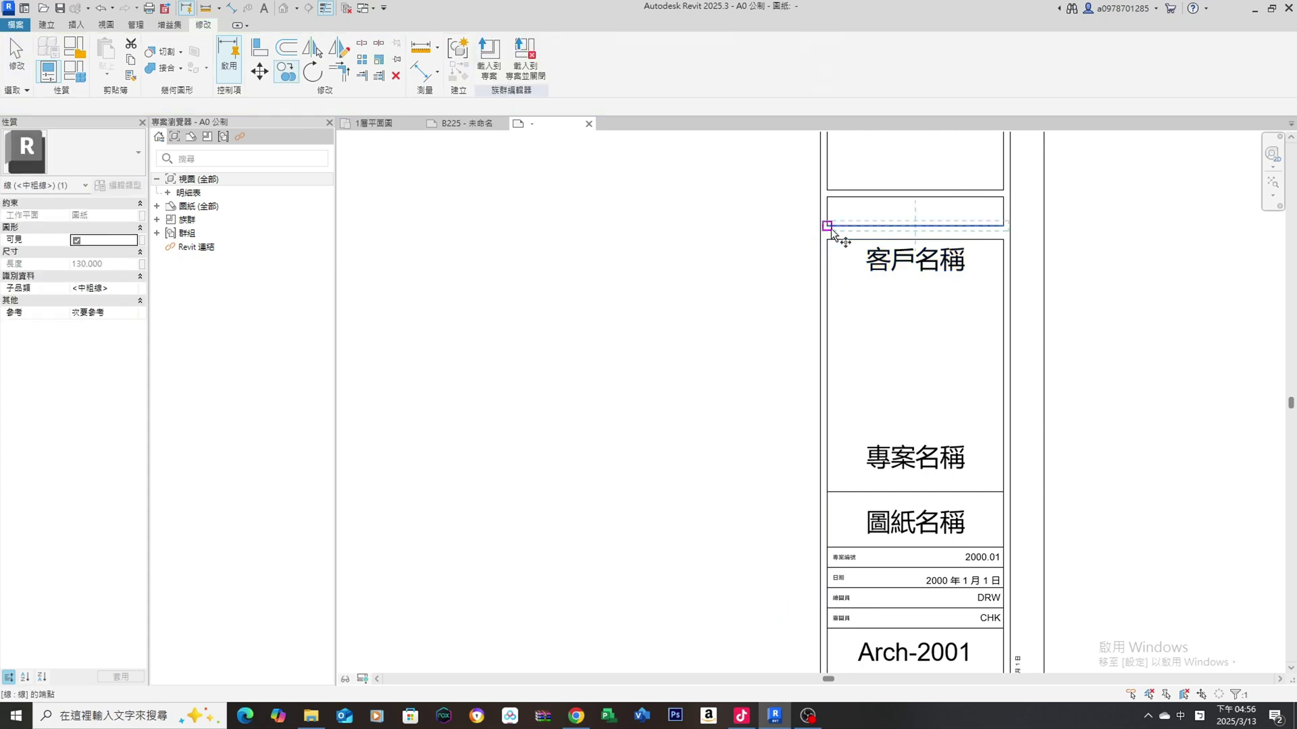
{"action": "left_click", "coordinate": [827, 349]}
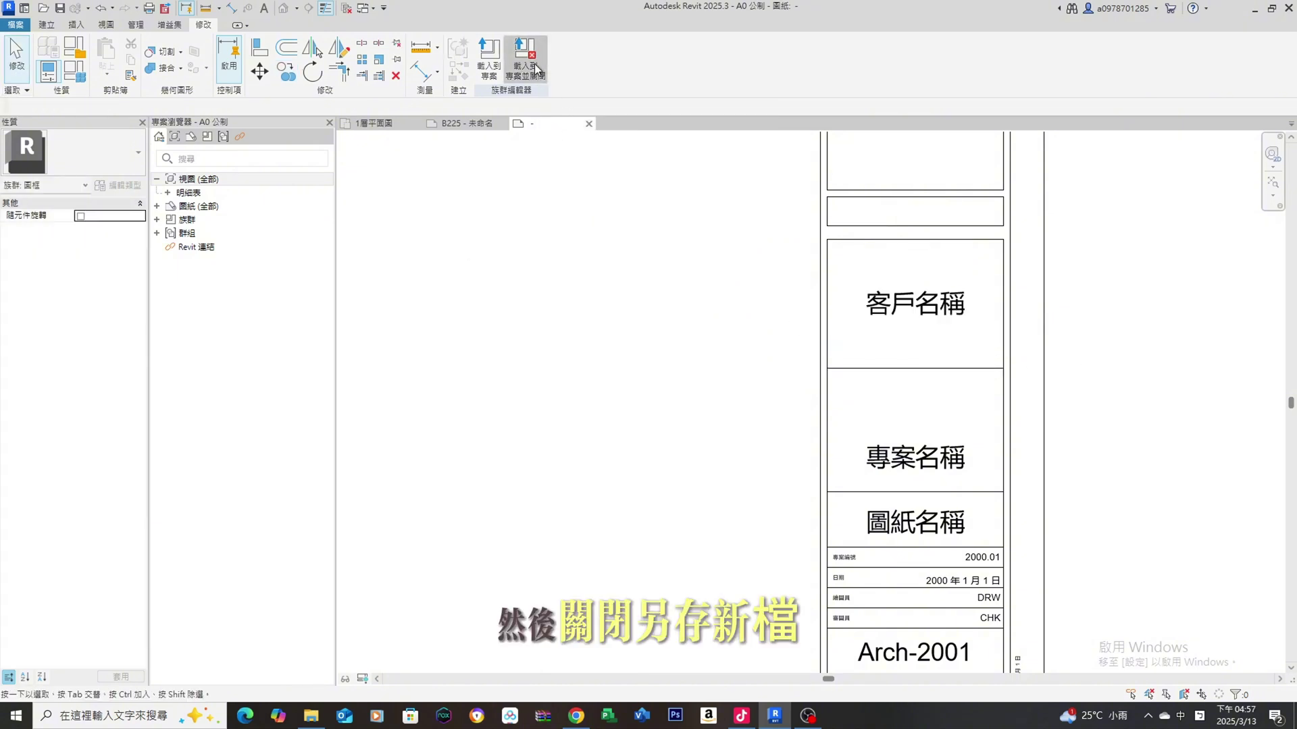
{"action": "left_click", "coordinate": [534, 63]}
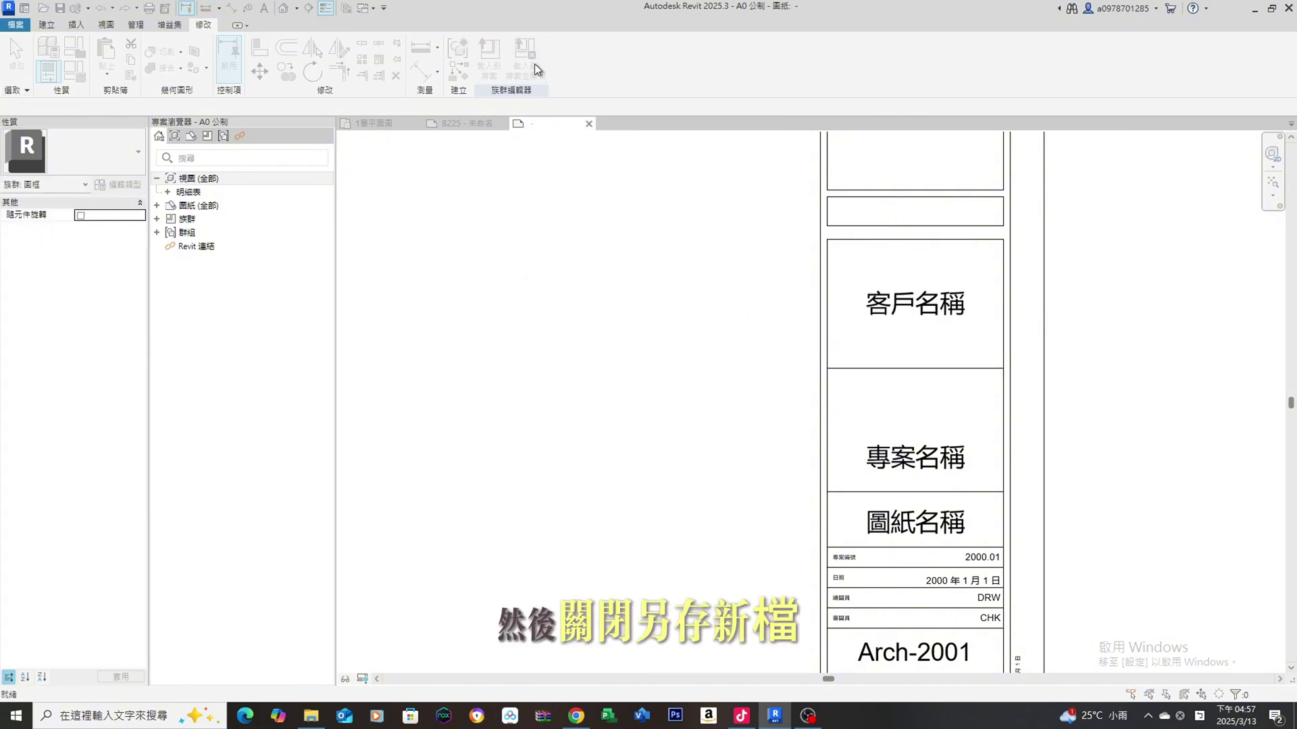
Agree to save the title block changes and open the Save As options.
{"action": "left_click", "coordinate": [626, 354]}
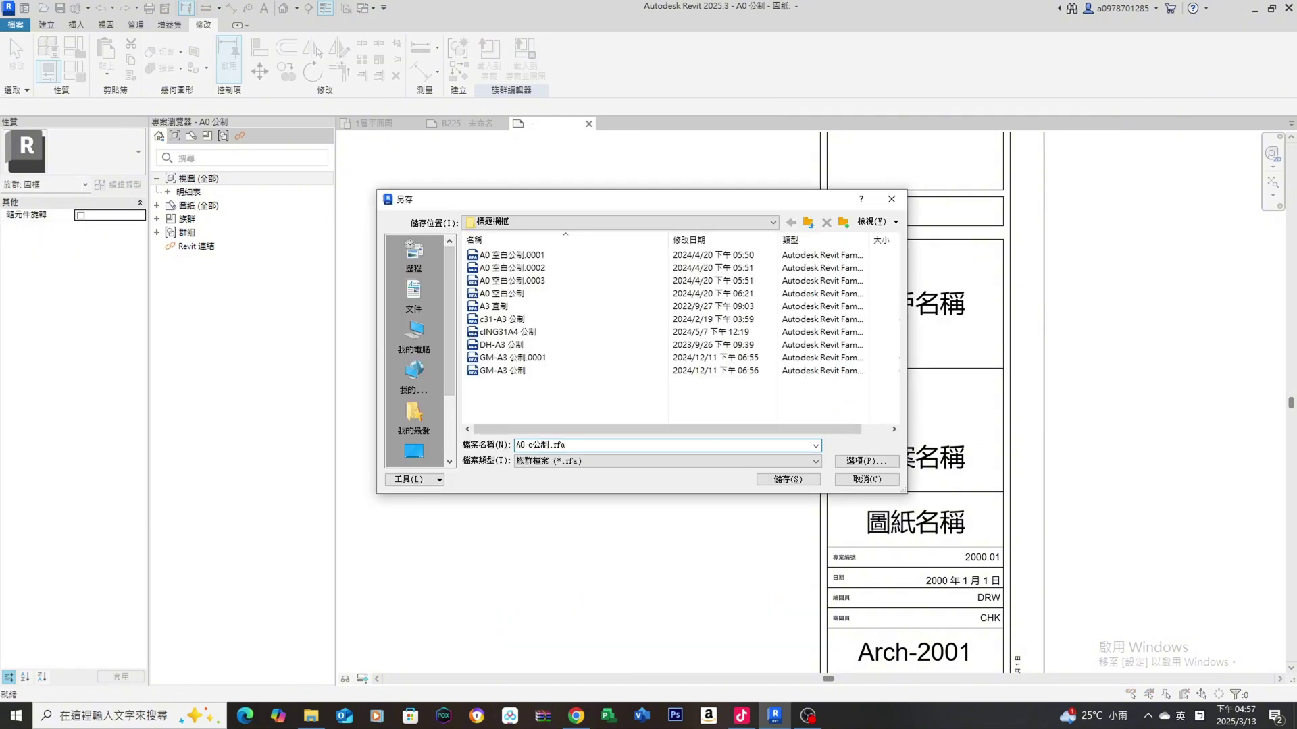
{"action": "left_click", "coordinate": [885, 460]}
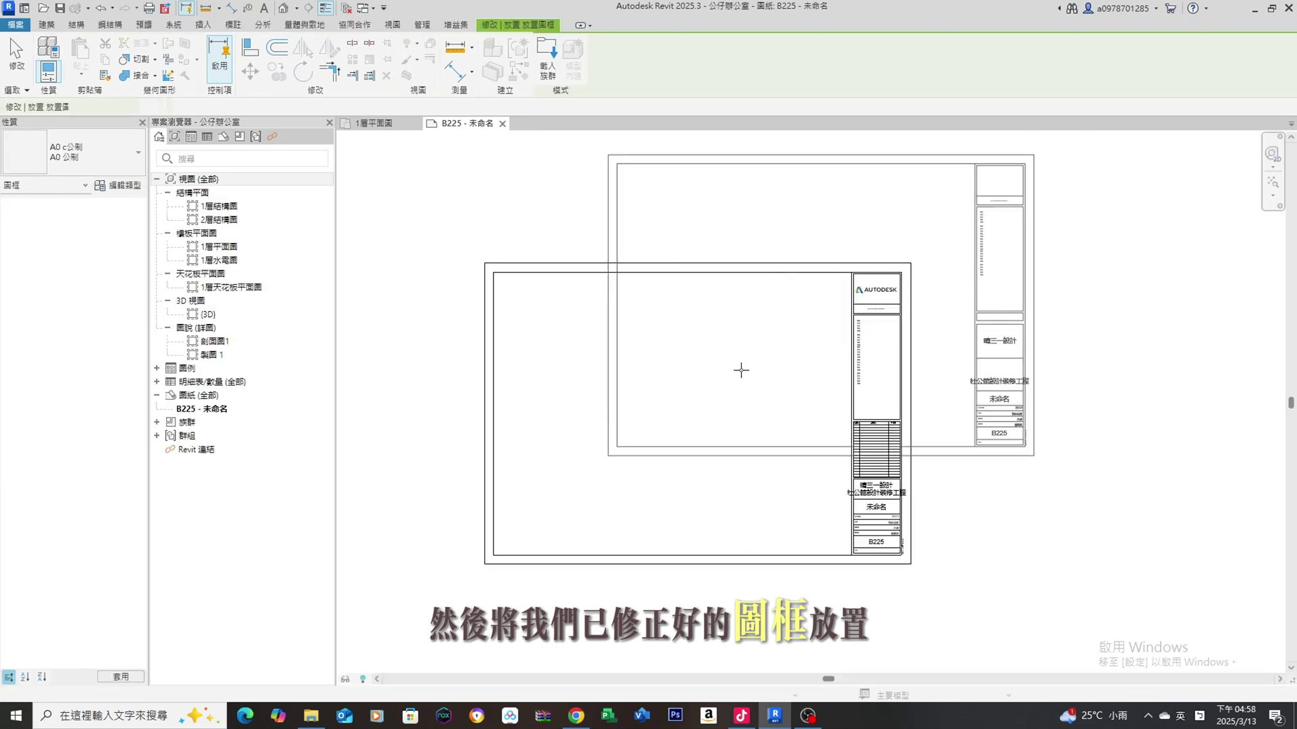
Place the revised A0 c公制 title block on B225 and delete the original one.
{"action": "scroll", "coordinate": [608, 456], "scroll_direction": "down", "scroll_amount": 2}
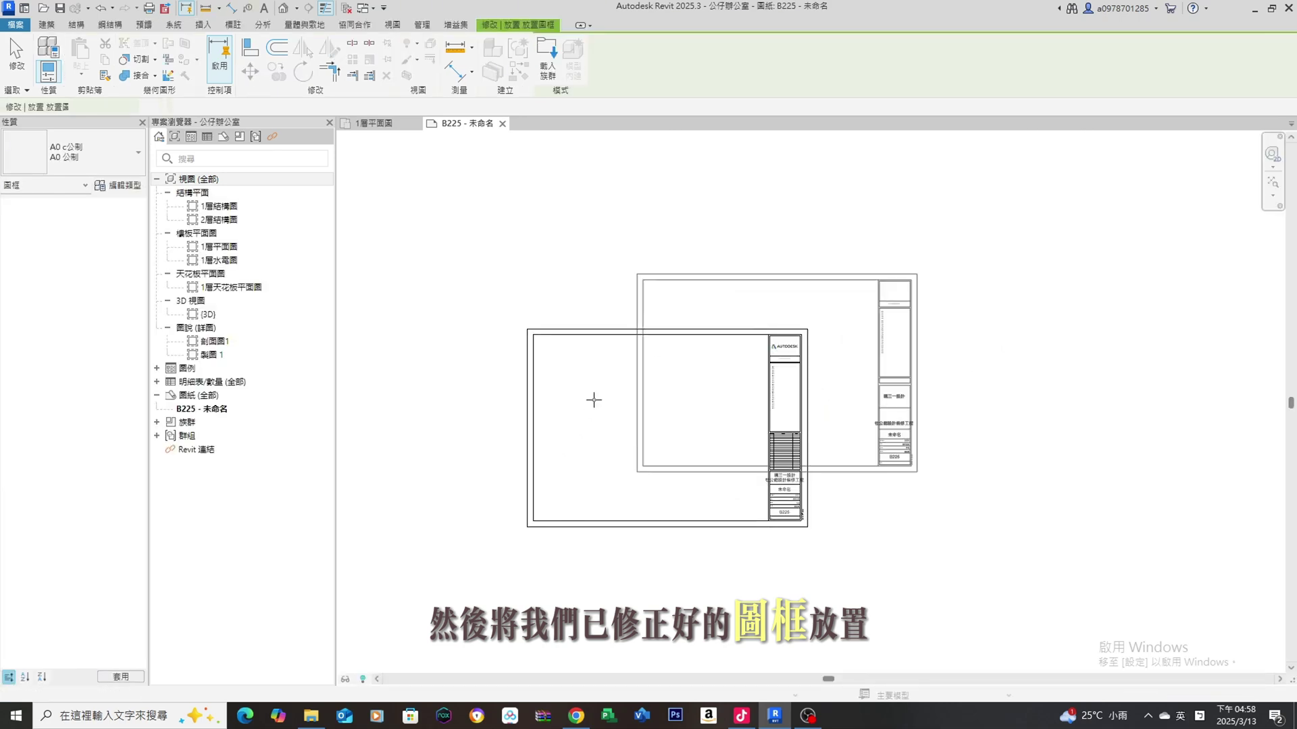
{"action": "left_click", "coordinate": [527, 317]}
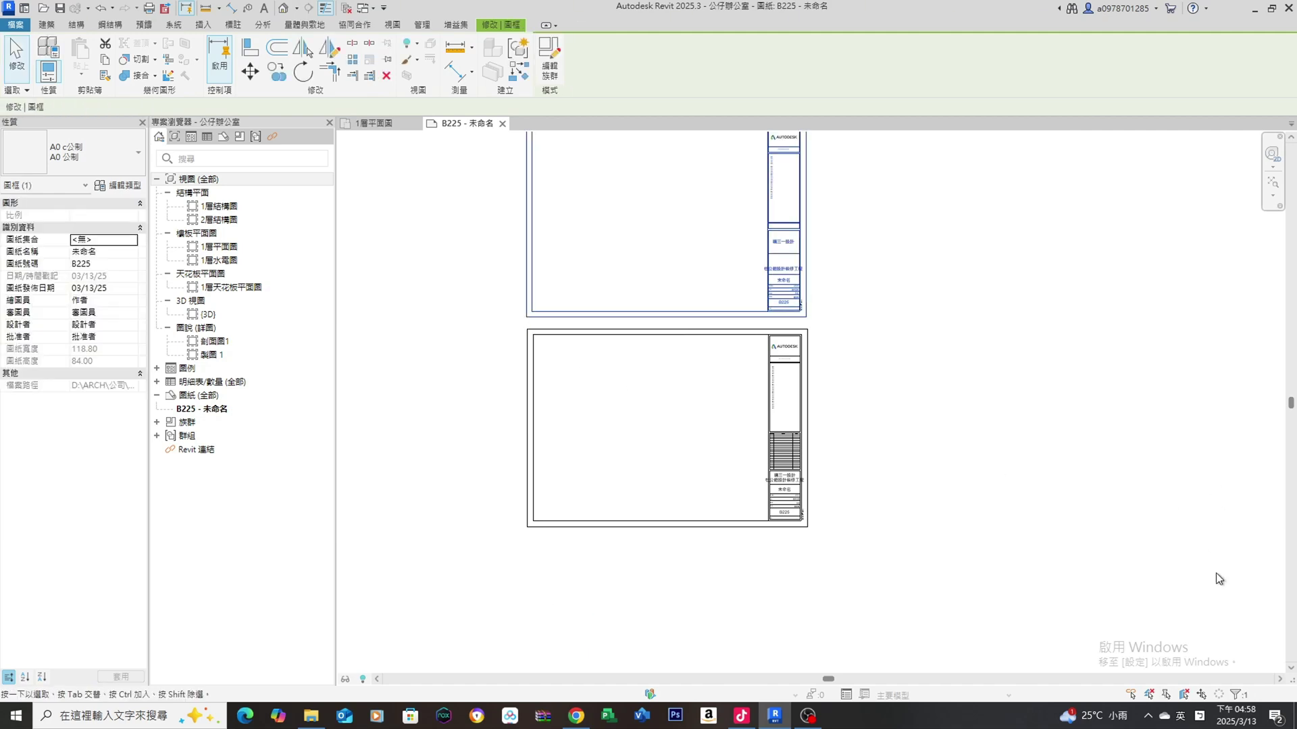
{"action": "left_click", "coordinate": [780, 355]}
{"action": "key", "text": "Delete"}
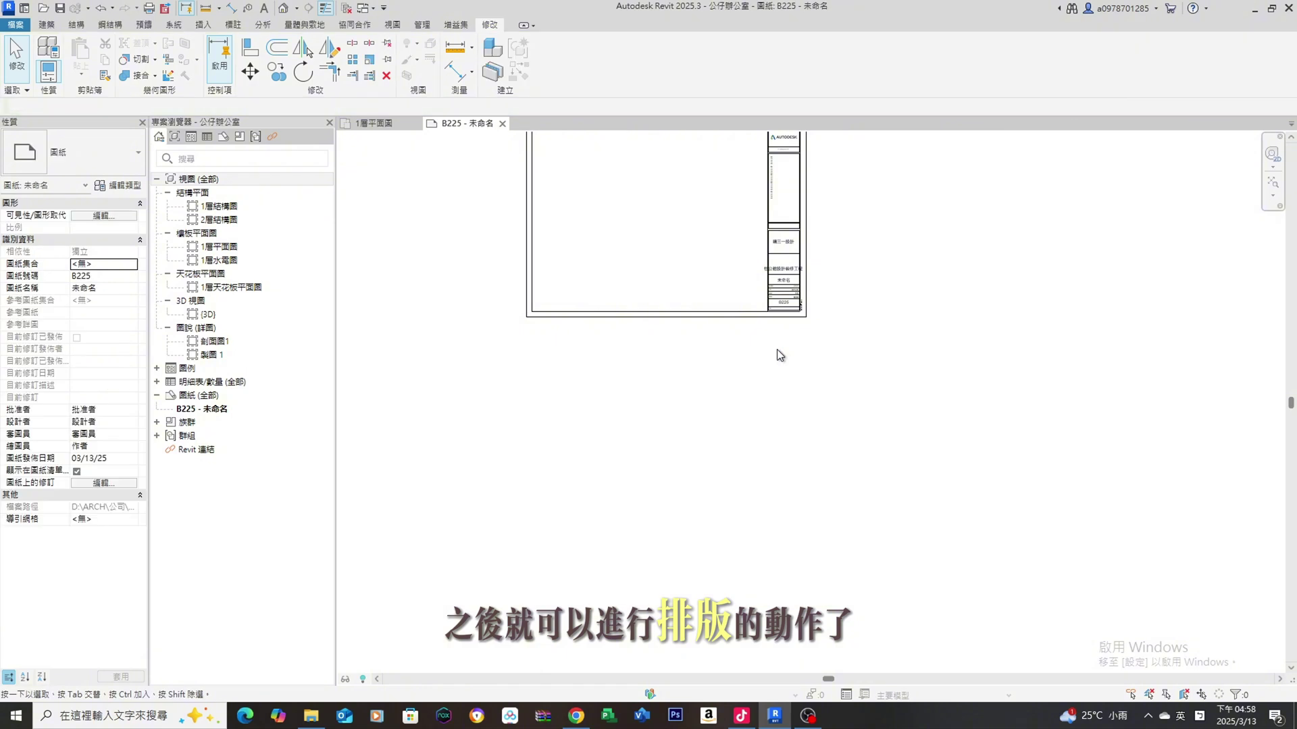
{"action": "left_click", "coordinate": [767, 298]}
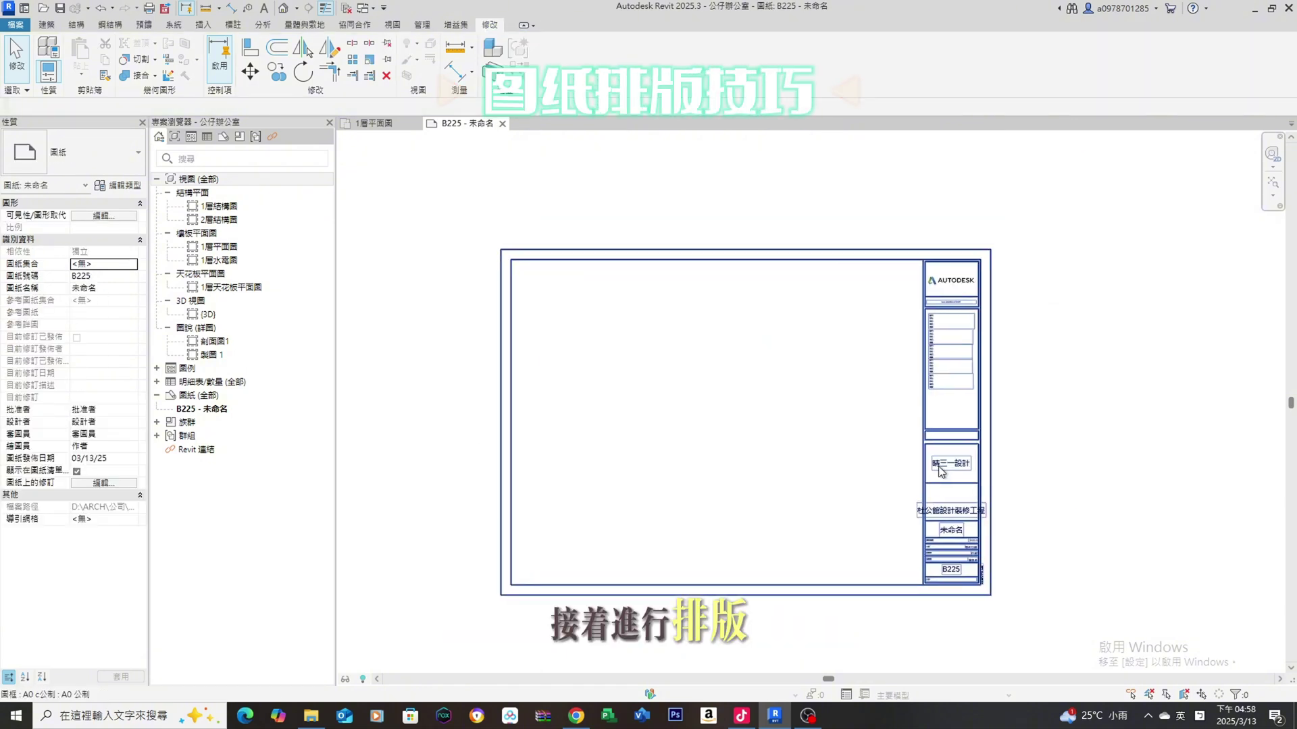
Switch the title block type to c31-A3 公制, then to the landscape DH-A3 公制.
{"action": "left_click", "coordinate": [984, 339]}
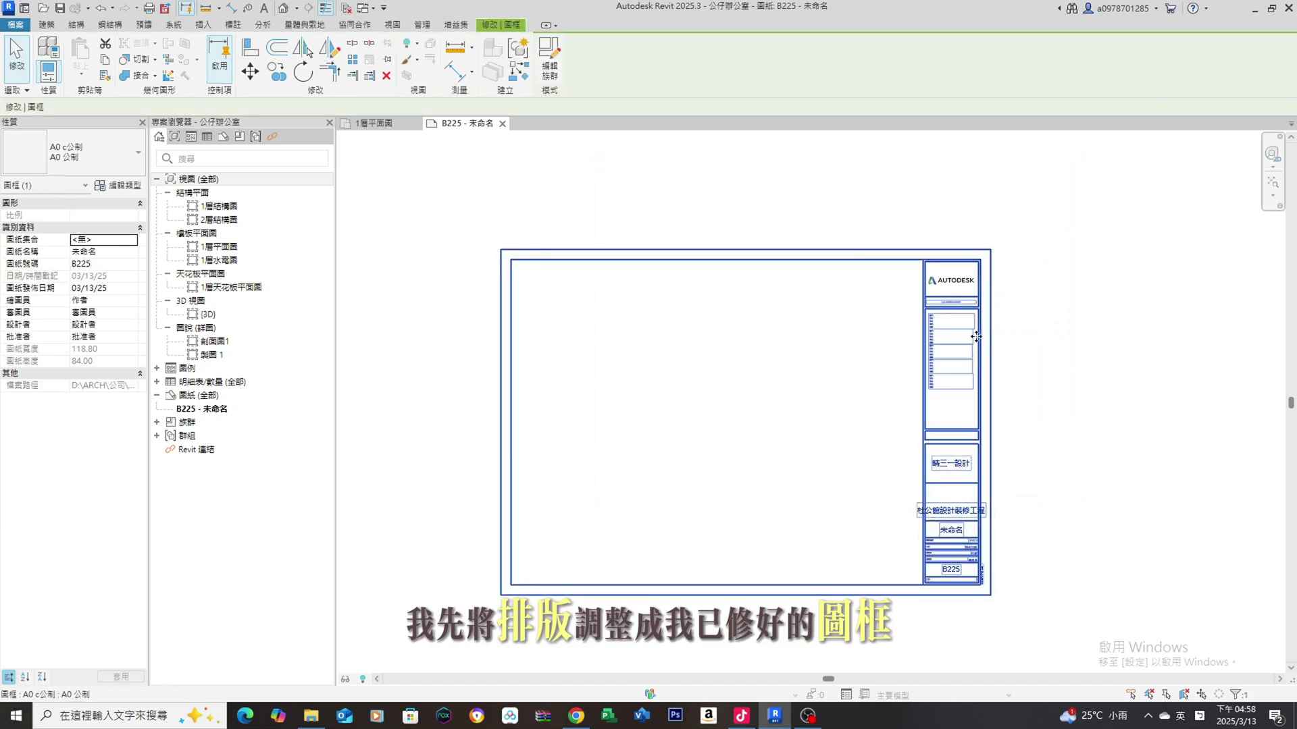
{"action": "left_click", "coordinate": [88, 168]}
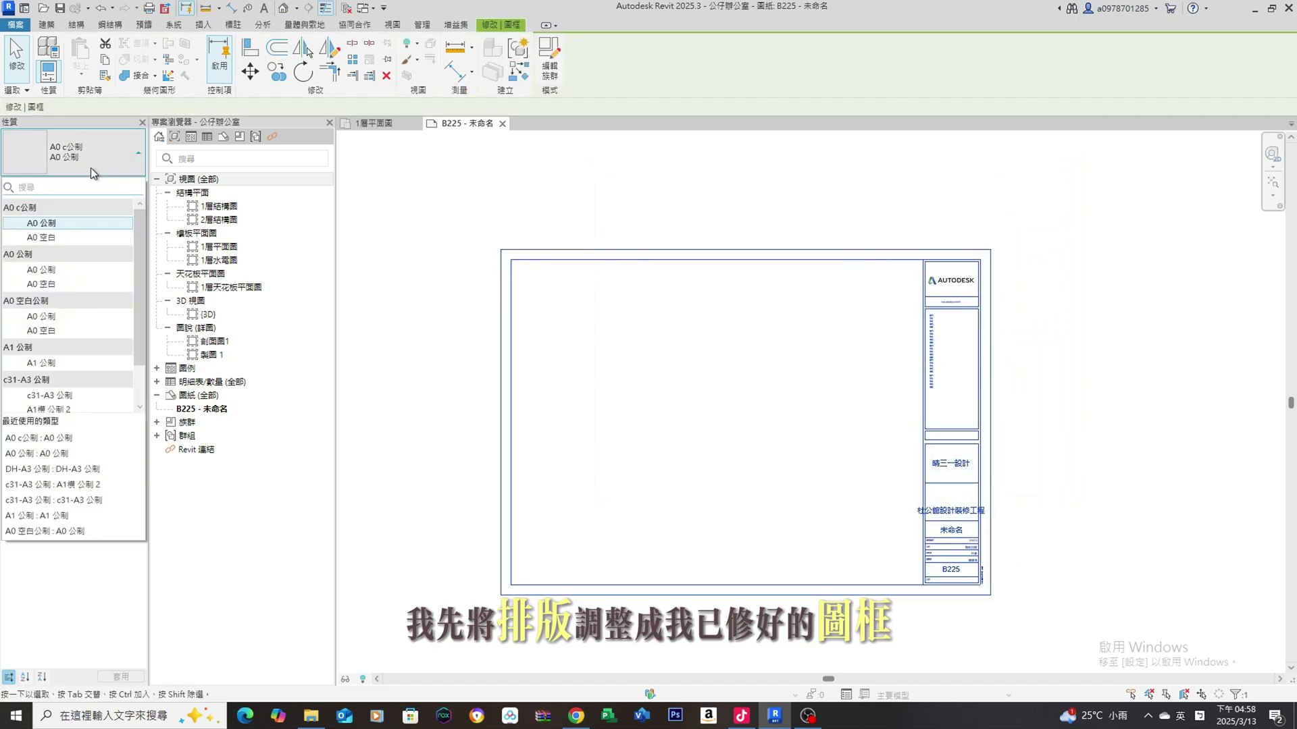
{"action": "left_click", "coordinate": [80, 396]}
{"action": "scroll", "coordinate": [527, 513], "scroll_direction": "up", "scroll_amount": 1}
{"action": "scroll", "coordinate": [636, 500], "scroll_direction": "up", "scroll_amount": 1}
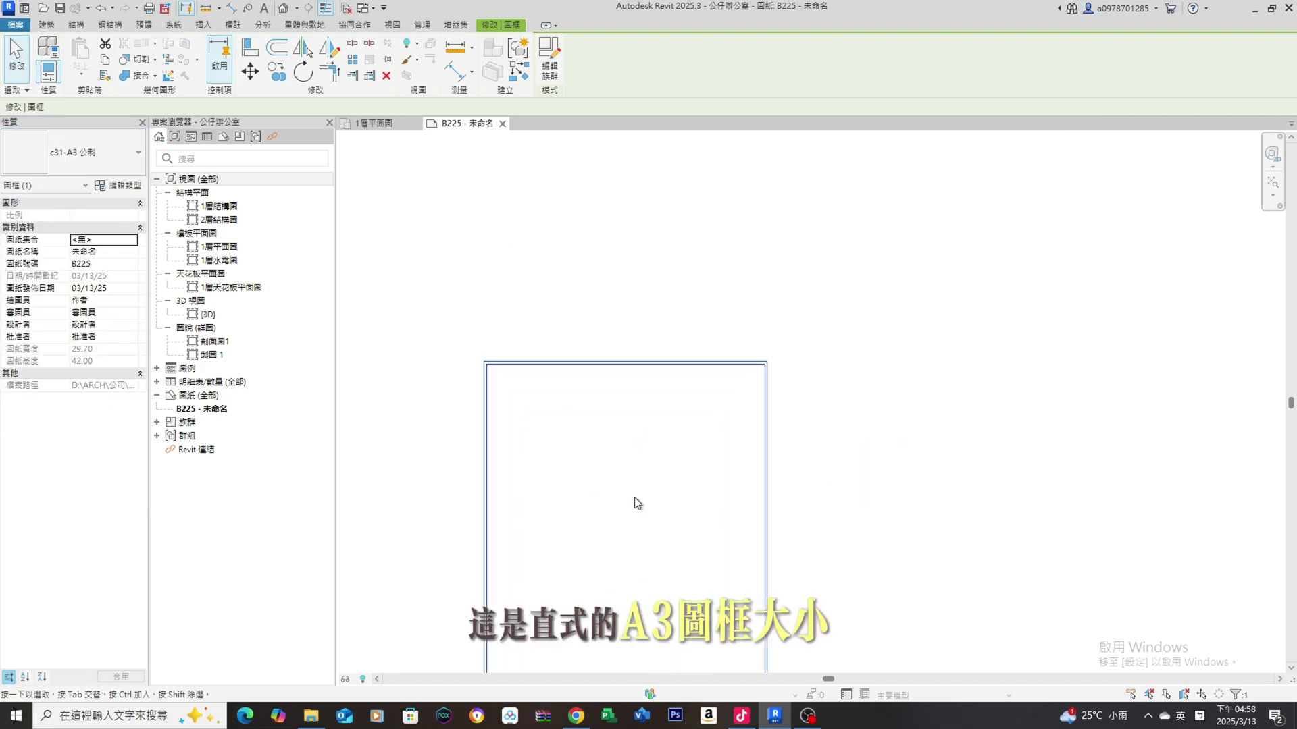
{"action": "scroll", "coordinate": [660, 397], "scroll_direction": "up", "scroll_amount": 2}
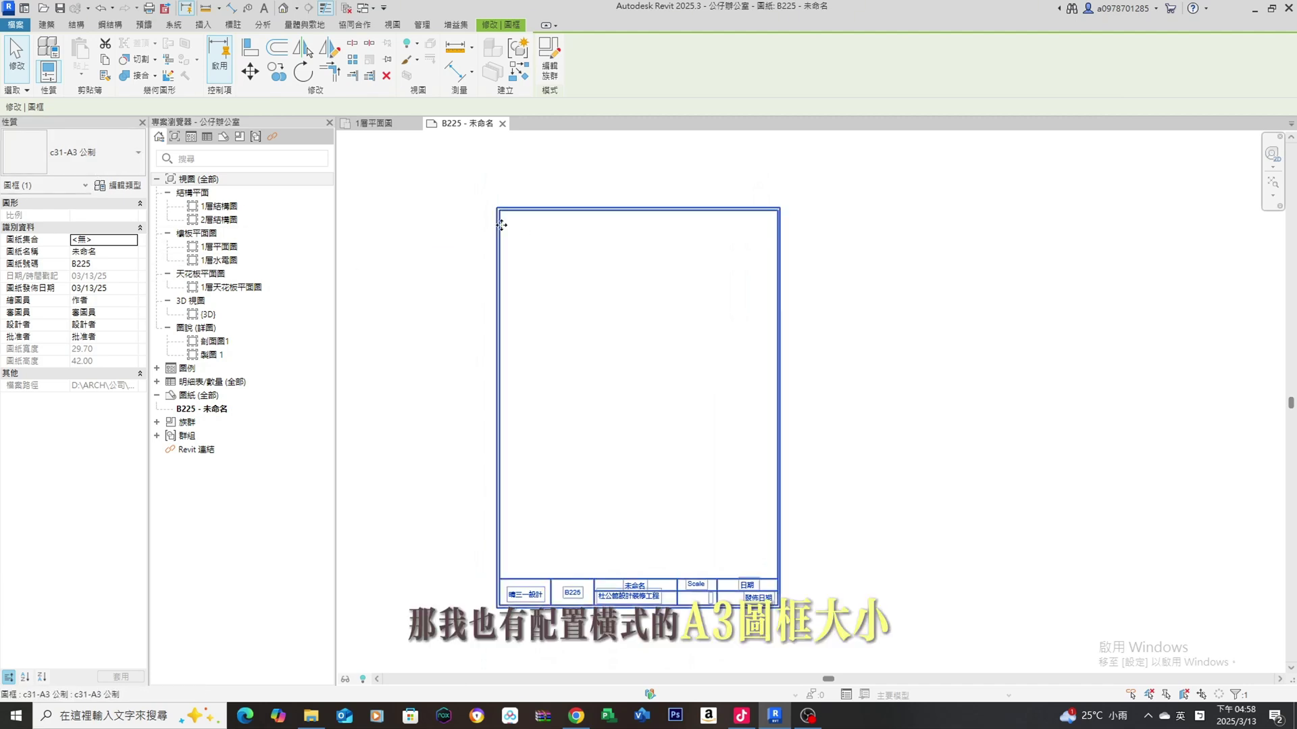
{"action": "left_click", "coordinate": [85, 160]}
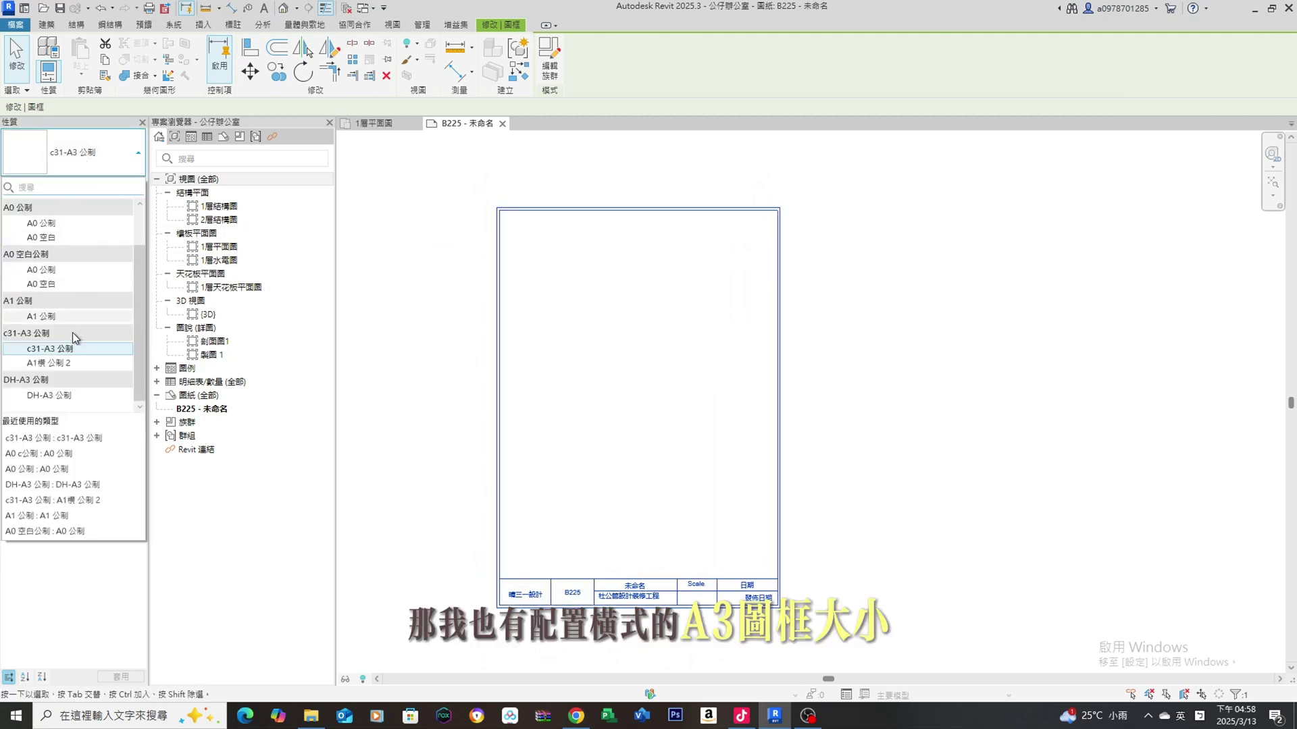
{"action": "left_click", "coordinate": [62, 395]}
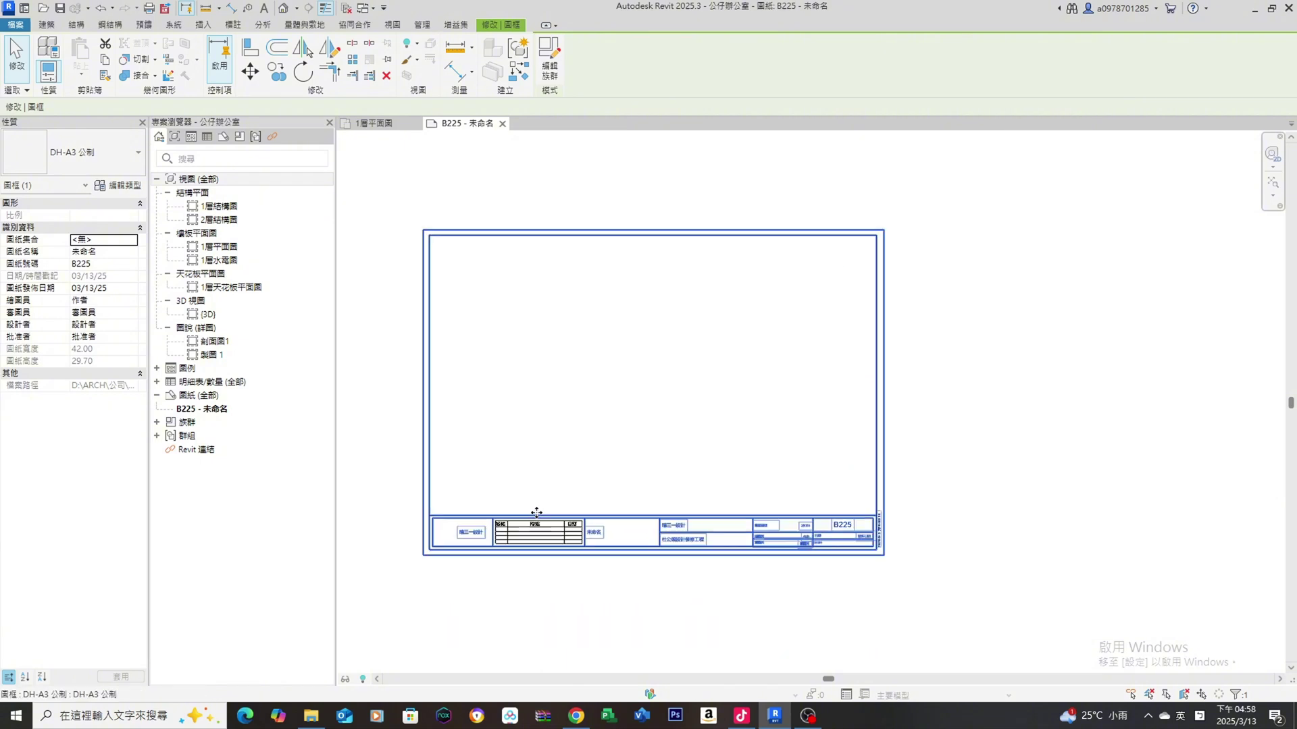
{"action": "scroll", "coordinate": [700, 311], "scroll_direction": "up", "scroll_amount": 2}
Move the DH-A3 title block up and to the right on the sheet.
{"action": "left_click", "coordinate": [391, 324]}
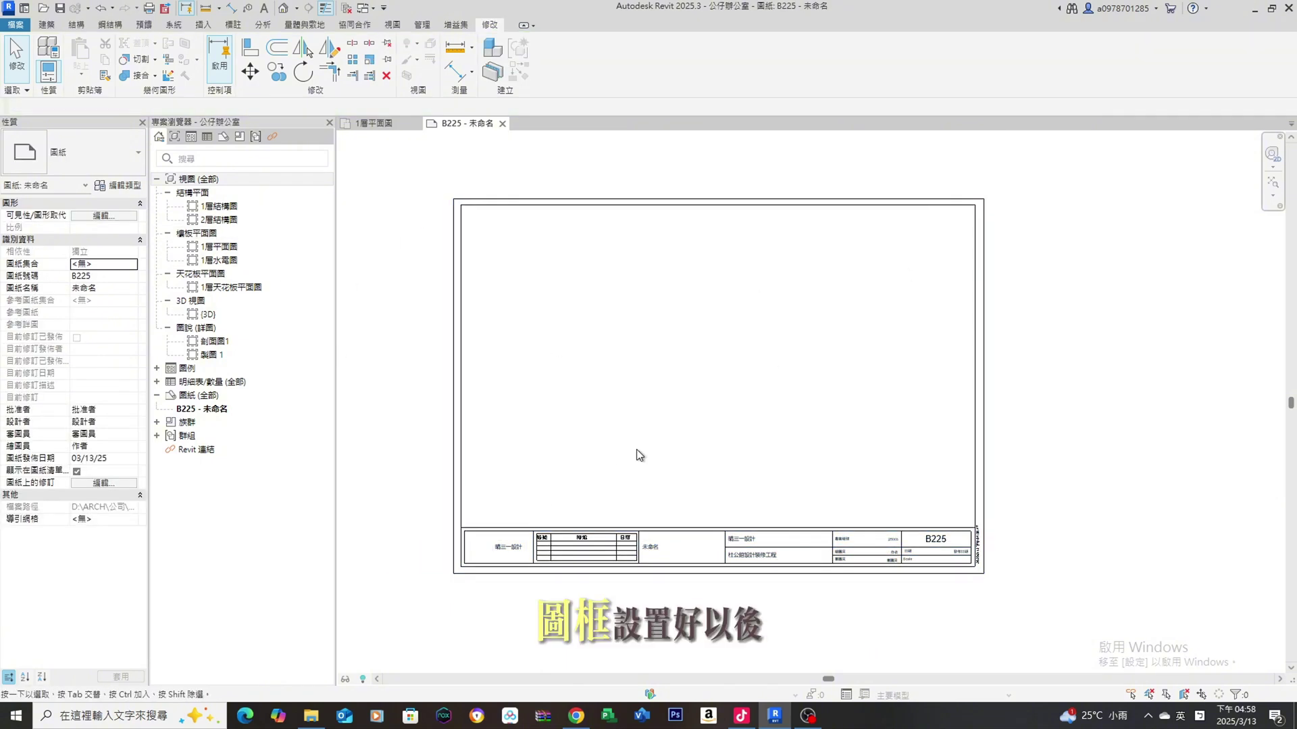
{"action": "left_click", "coordinate": [459, 463]}
{"action": "left_click_drag", "start_coordinate": [460, 430], "coordinate": [491, 395]}
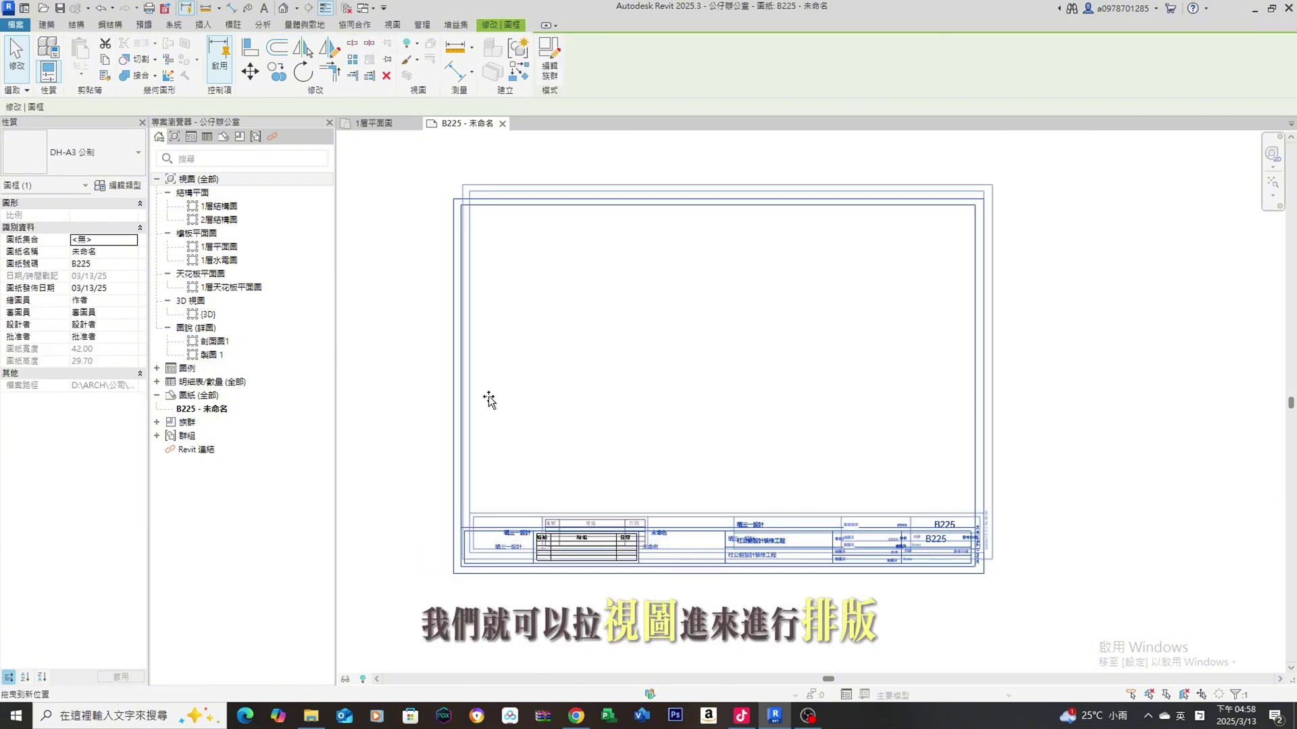
{"action": "left_click", "coordinate": [542, 386]}
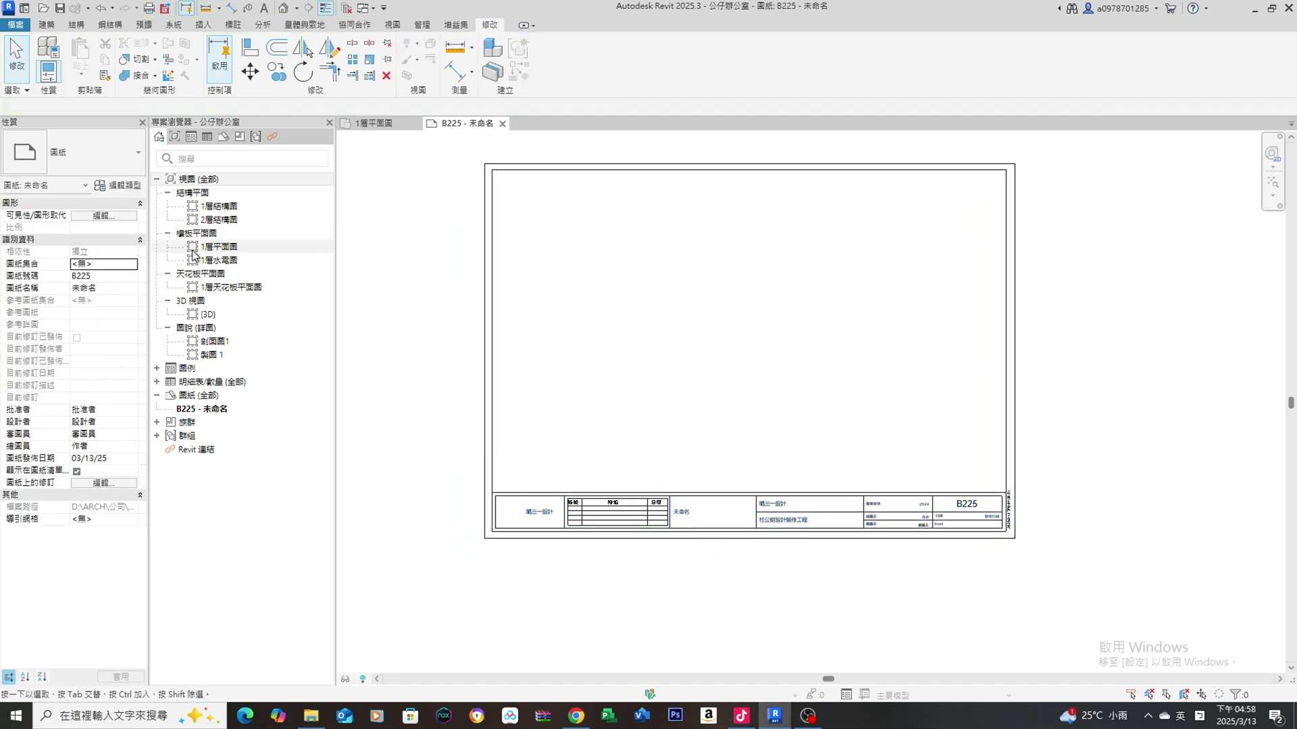
Place the 1層平面圖 view on sheet B225 and select the reference photo inside the viewport.
{"action": "left_click", "coordinate": [216, 248]}
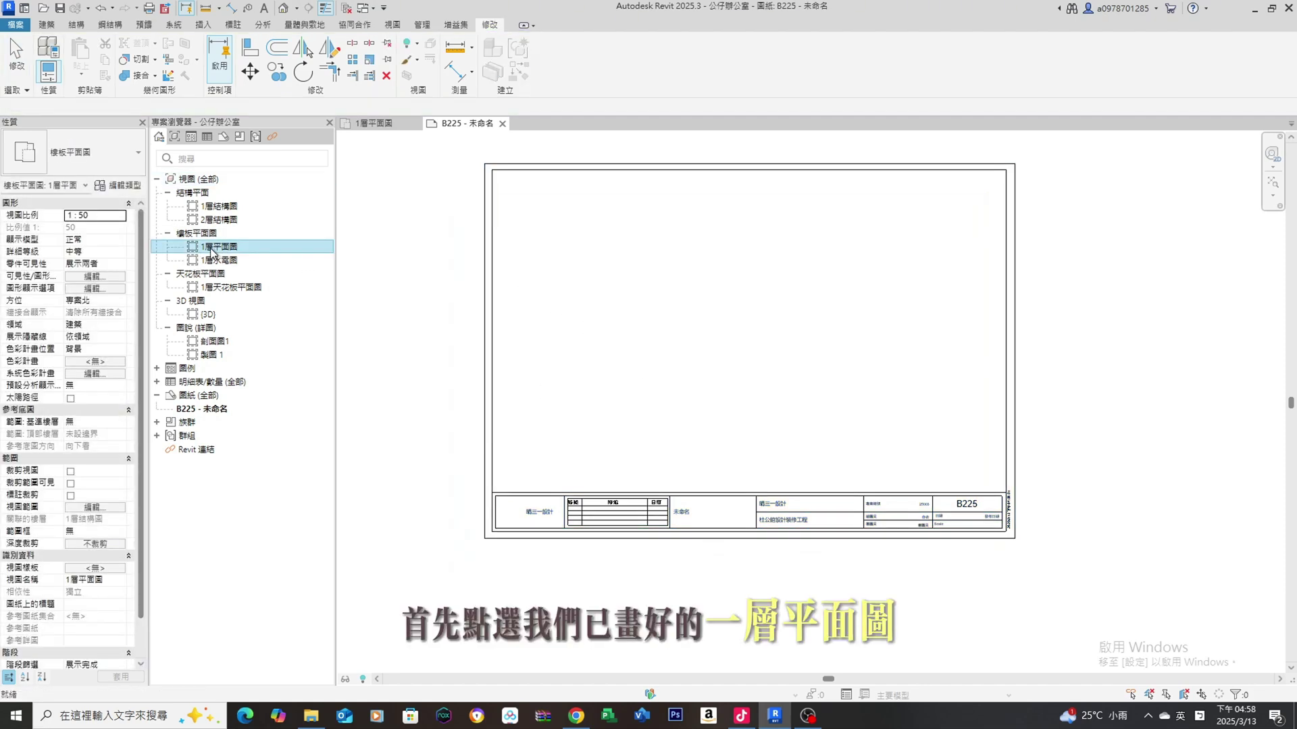
{"action": "mouse_move", "coordinate": [216, 248]}
{"action": "left_mouse_down"}
{"action": "mouse_move", "coordinate": [765, 371]}
{"action": "mouse_move", "coordinate": [666, 378]}
{"action": "left_mouse_up"}
{"action": "left_click", "coordinate": [762, 374]}
{"action": "scroll", "coordinate": [843, 475], "scroll_direction": "down", "scroll_amount": 2}
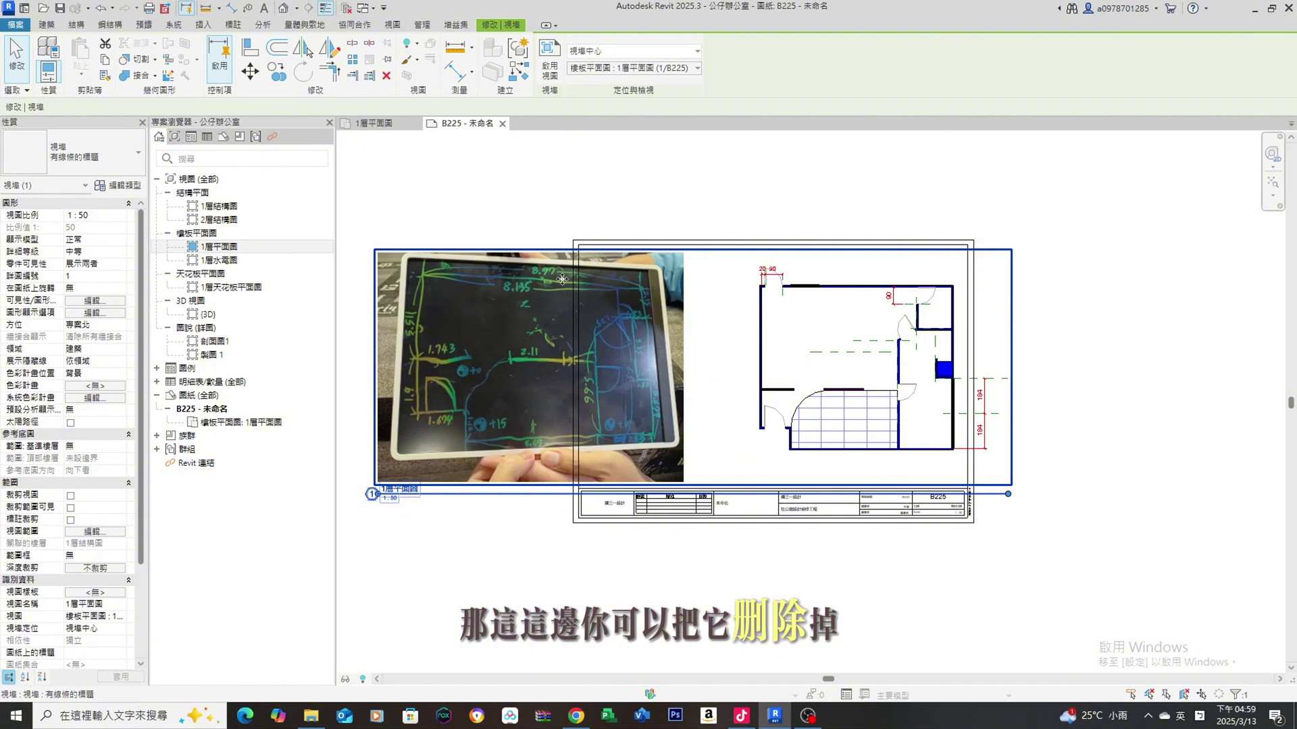
{"action": "double_click", "coordinate": [722, 364]}
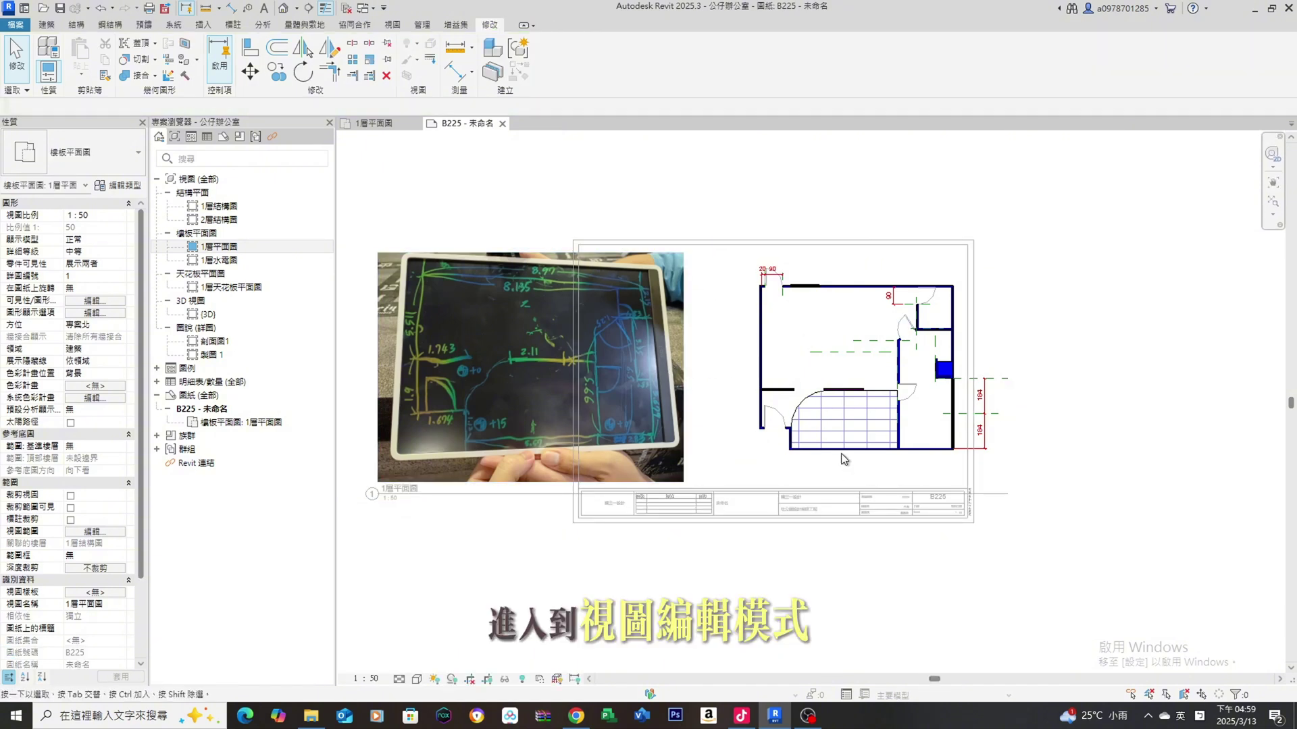
{"action": "left_click", "coordinate": [654, 348]}
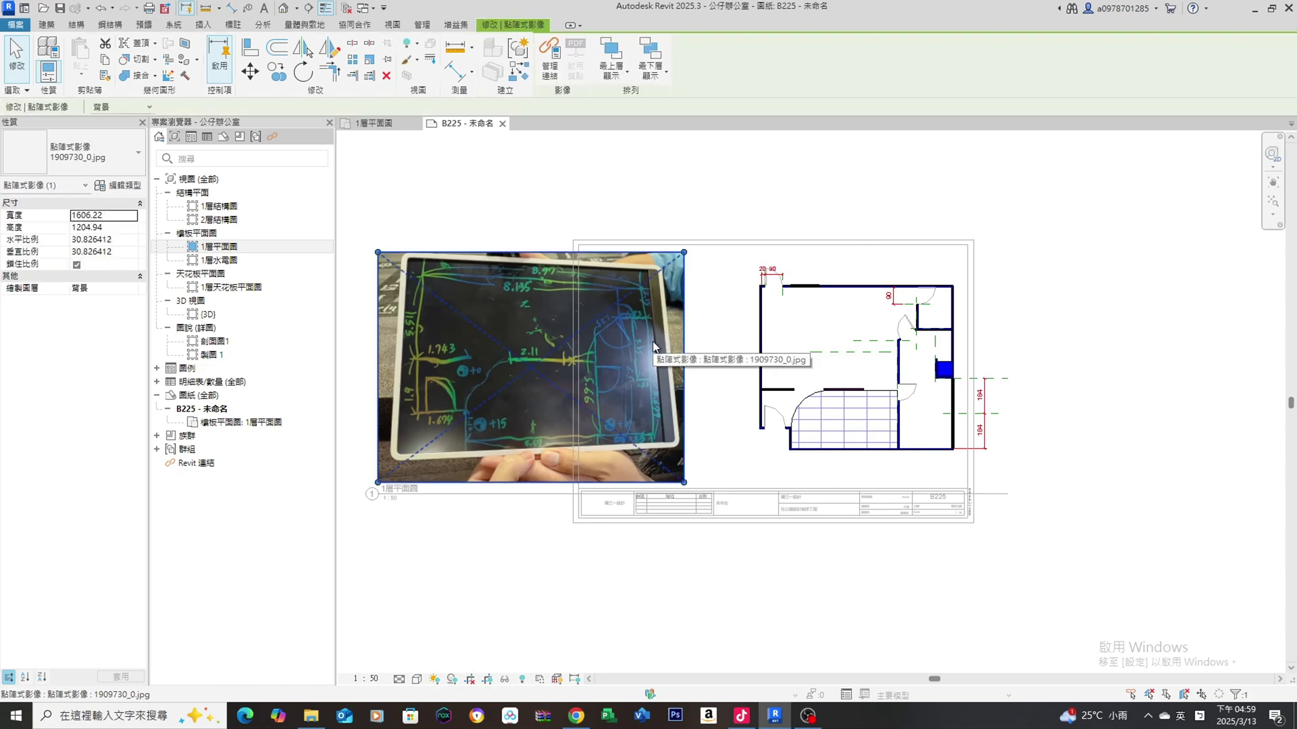
{"action": "double_click", "coordinate": [672, 368]}
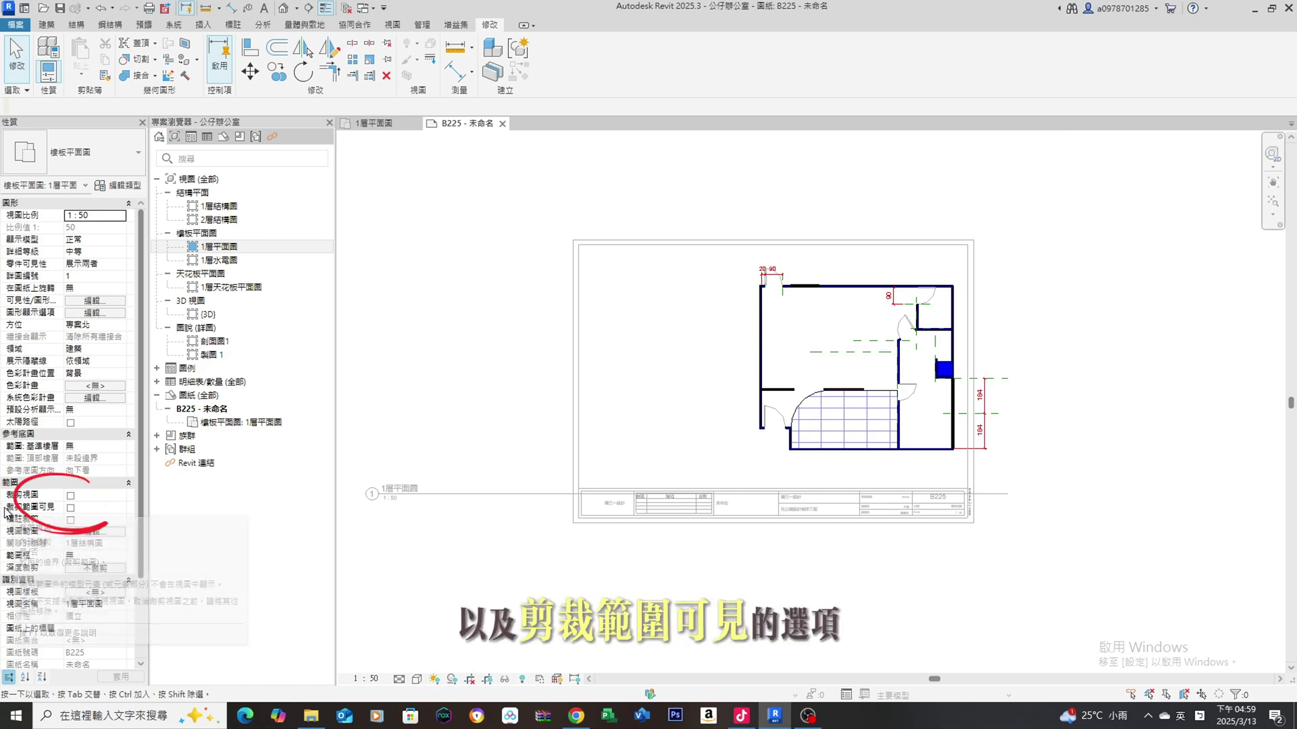
Turn on the floor plan's crop view and crop region visibility.
{"action": "left_click", "coordinate": [71, 508]}
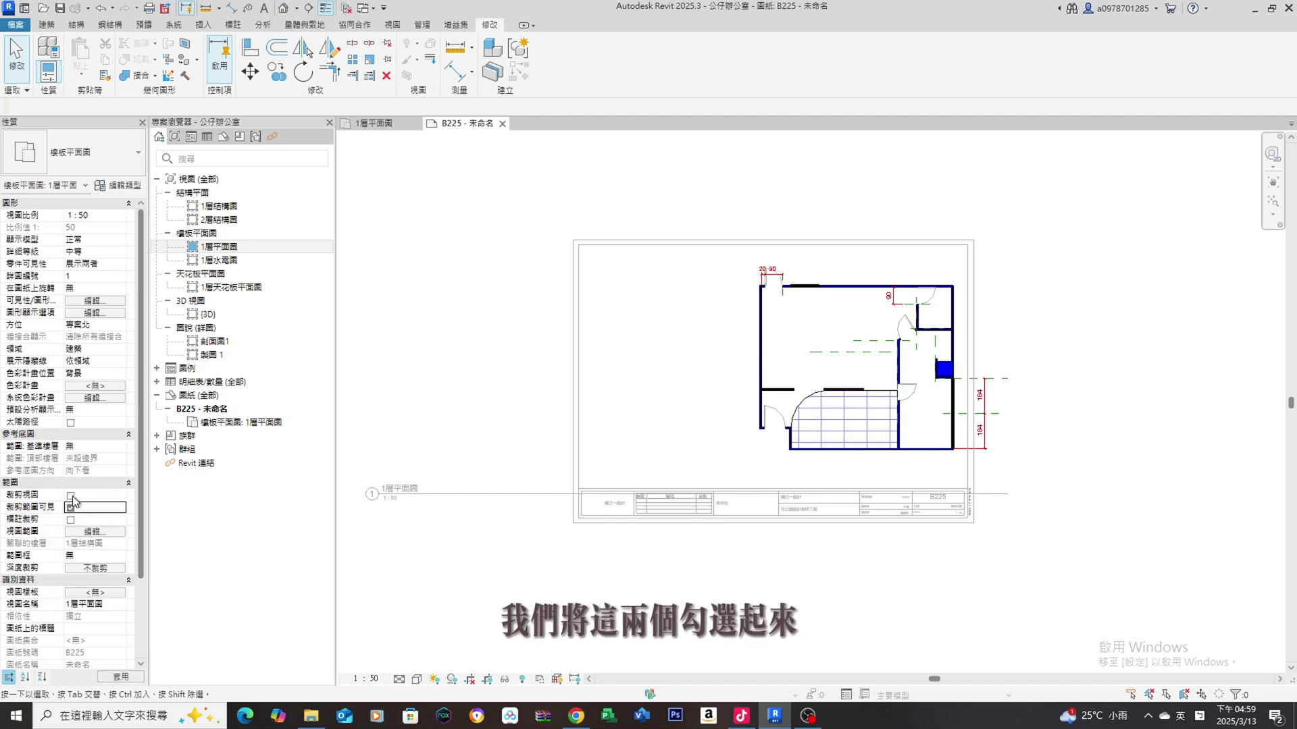
{"action": "left_click", "coordinate": [70, 496]}
{"action": "scroll", "coordinate": [699, 378], "scroll_direction": "down", "scroll_amount": 1}
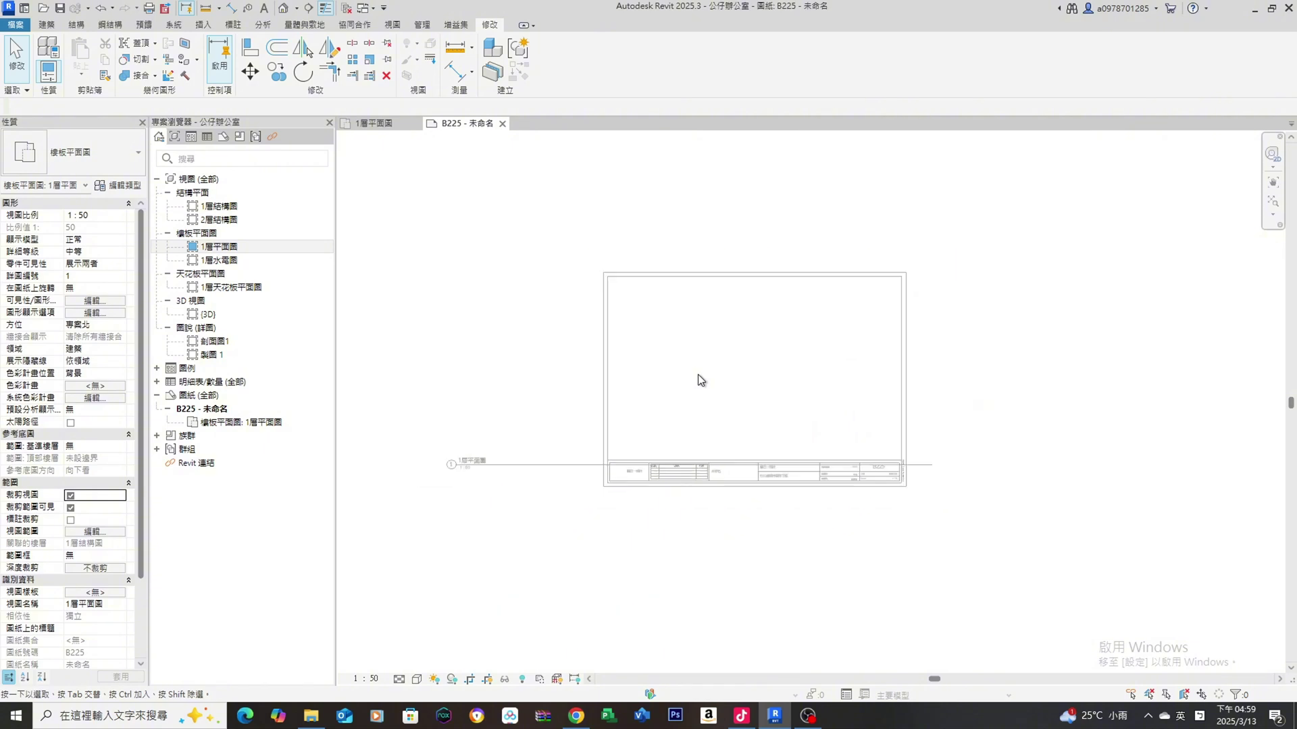
{"action": "scroll", "coordinate": [698, 374], "scroll_direction": "down", "scroll_amount": 2}
{"action": "scroll", "coordinate": [700, 375], "scroll_direction": "down", "scroll_amount": 1}
{"action": "mouse_move", "coordinate": [689, 439]}
{"action": "middle_mouse_down"}
{"action": "mouse_move", "coordinate": [631, 425]}
{"action": "mouse_move", "coordinate": [668, 421]}
{"action": "middle_mouse_up"}
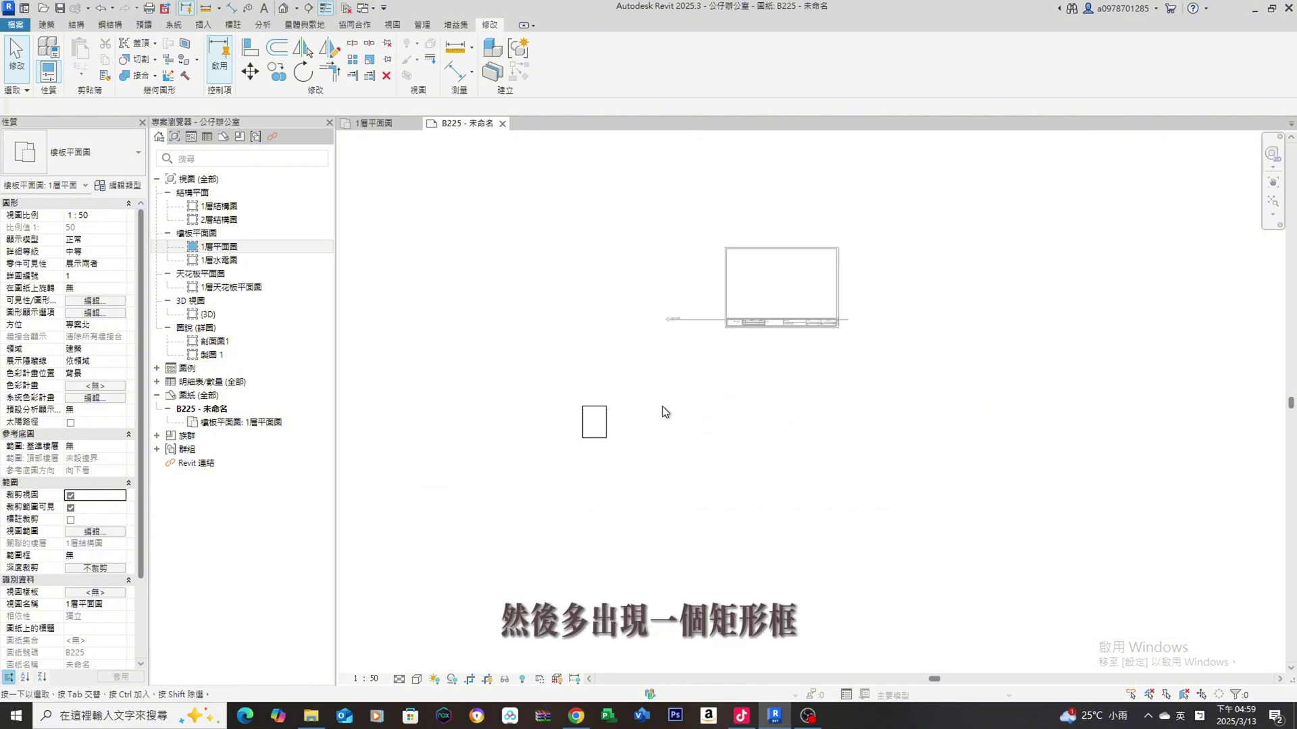
Move the cropped floor-plan viewport onto the title block and zoom in.
{"action": "left_click", "coordinate": [606, 422]}
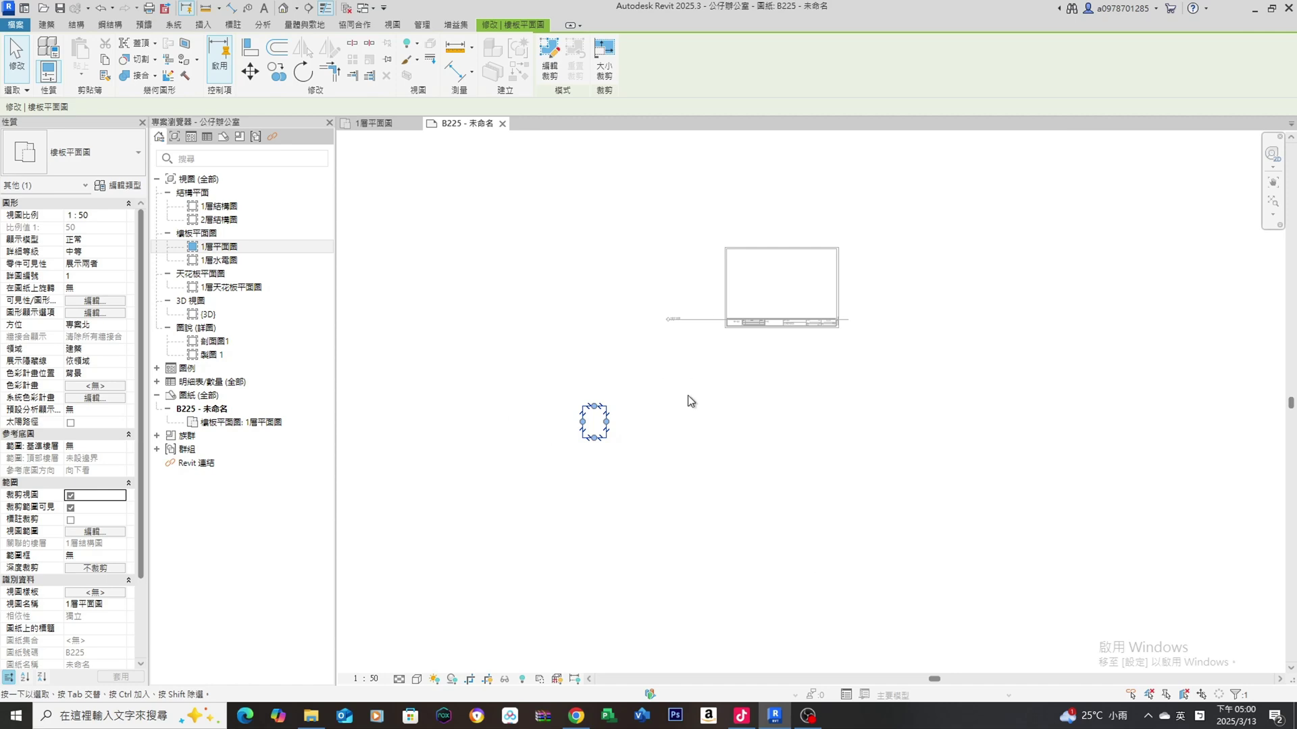
{"action": "scroll", "coordinate": [608, 439], "scroll_direction": "up", "scroll_amount": 2}
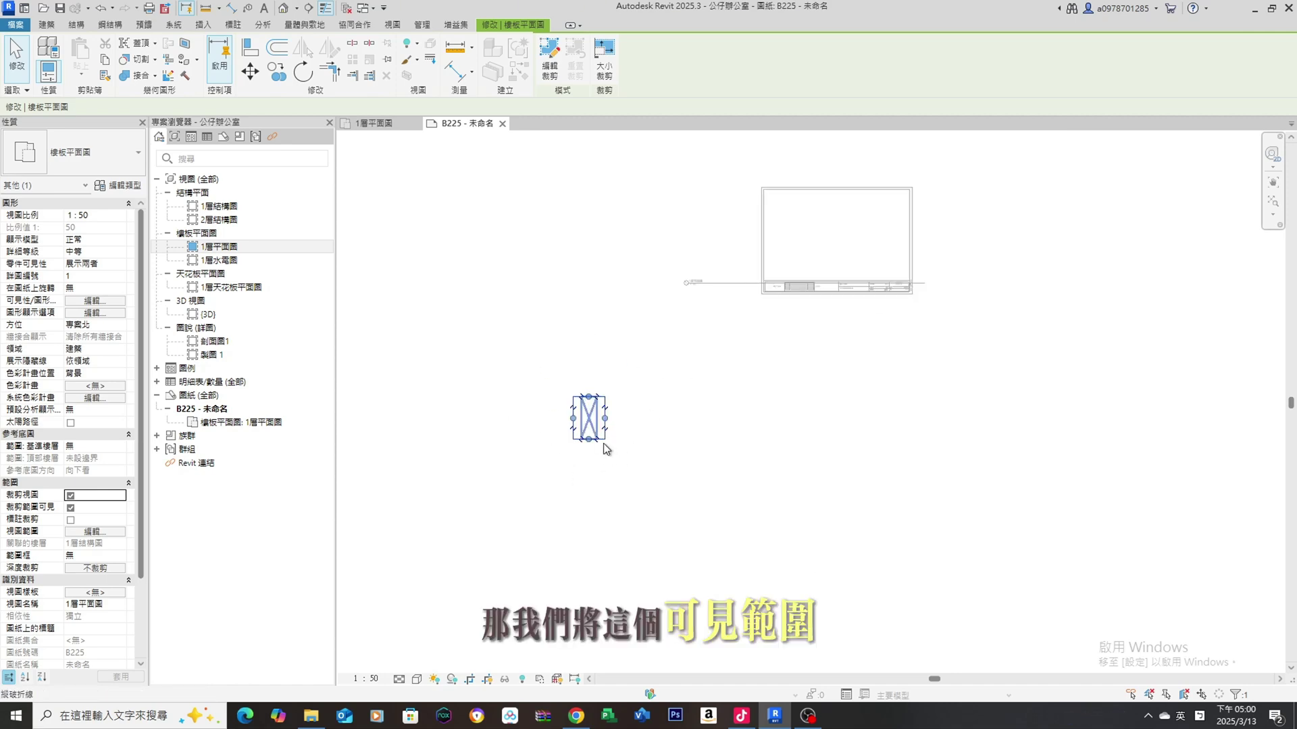
{"action": "mouse_move", "coordinate": [609, 439]}
{"action": "left_mouse_down"}
{"action": "mouse_move", "coordinate": [882, 242]}
{"action": "mouse_move", "coordinate": [929, 229]}
{"action": "left_mouse_up"}
{"action": "scroll", "coordinate": [894, 236], "scroll_direction": "up", "scroll_amount": 1}
{"action": "scroll", "coordinate": [871, 234], "scroll_direction": "up", "scroll_amount": 1}
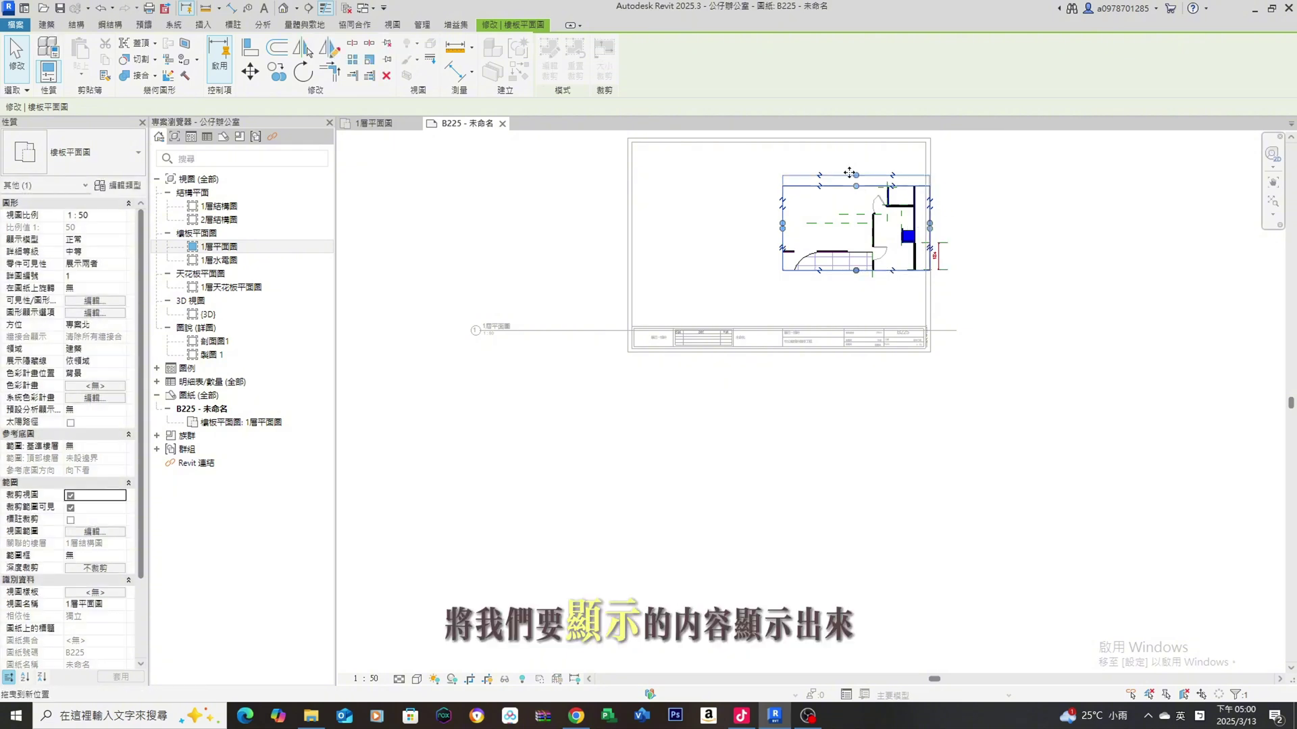
Drag the crop region's top, left, bottom and right edges to frame the whole office plan.
{"action": "left_click_drag", "start_coordinate": [856, 186], "coordinate": [856, 148]}
{"action": "left_click_drag", "start_coordinate": [782, 209], "coordinate": [712, 209]}
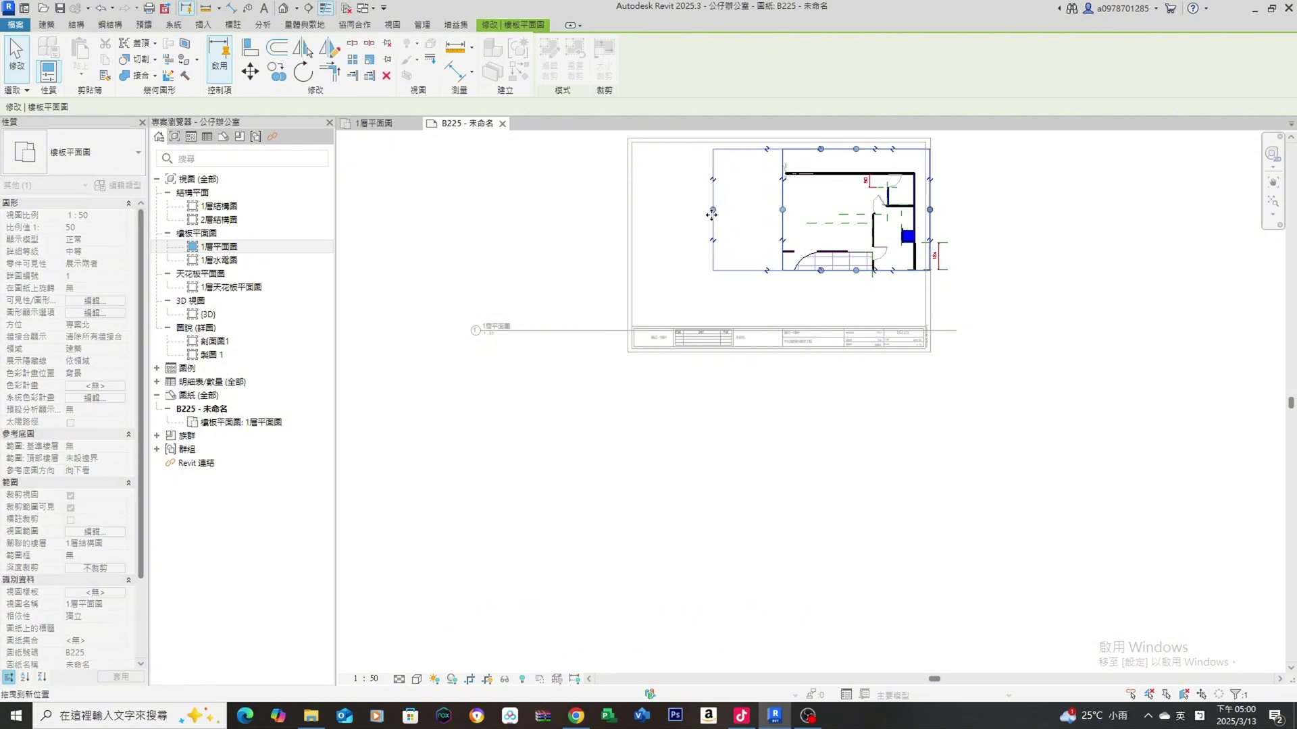
{"action": "left_click_drag", "start_coordinate": [821, 271], "coordinate": [823, 331]}
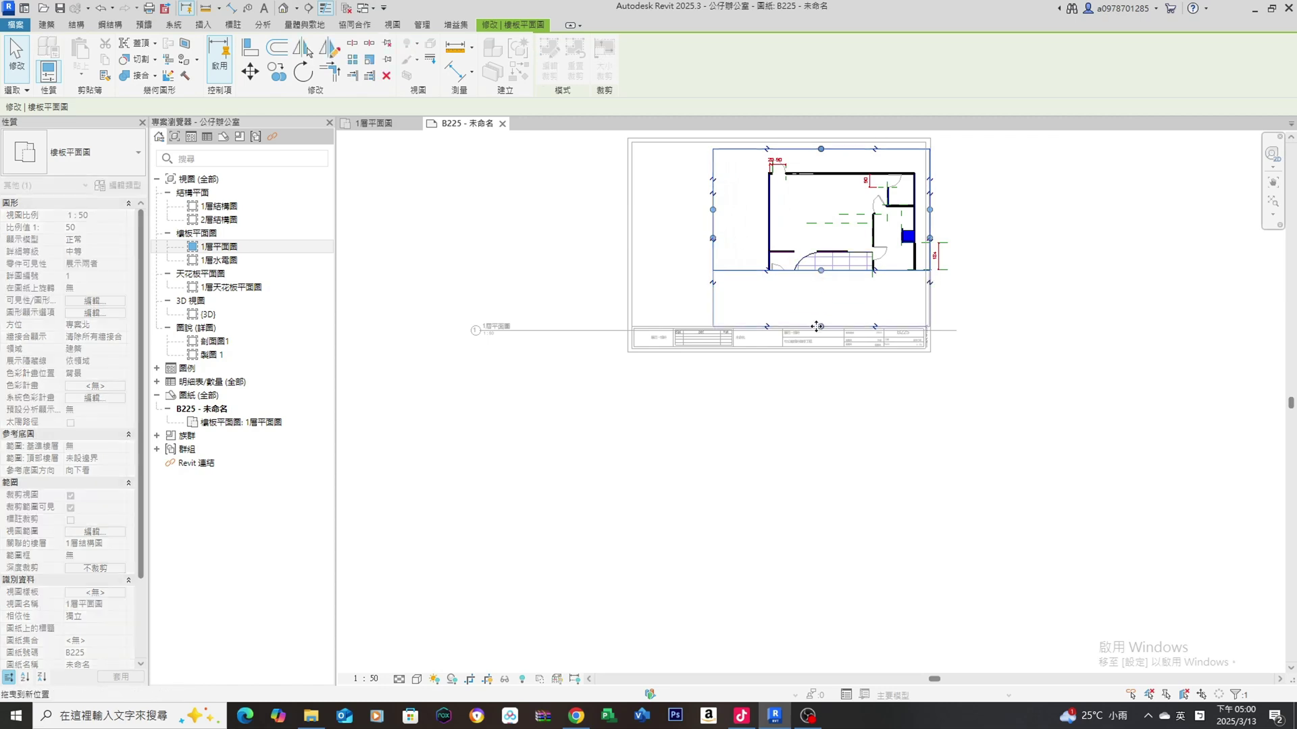
{"action": "scroll", "coordinate": [822, 331], "scroll_direction": "up", "scroll_amount": 2}
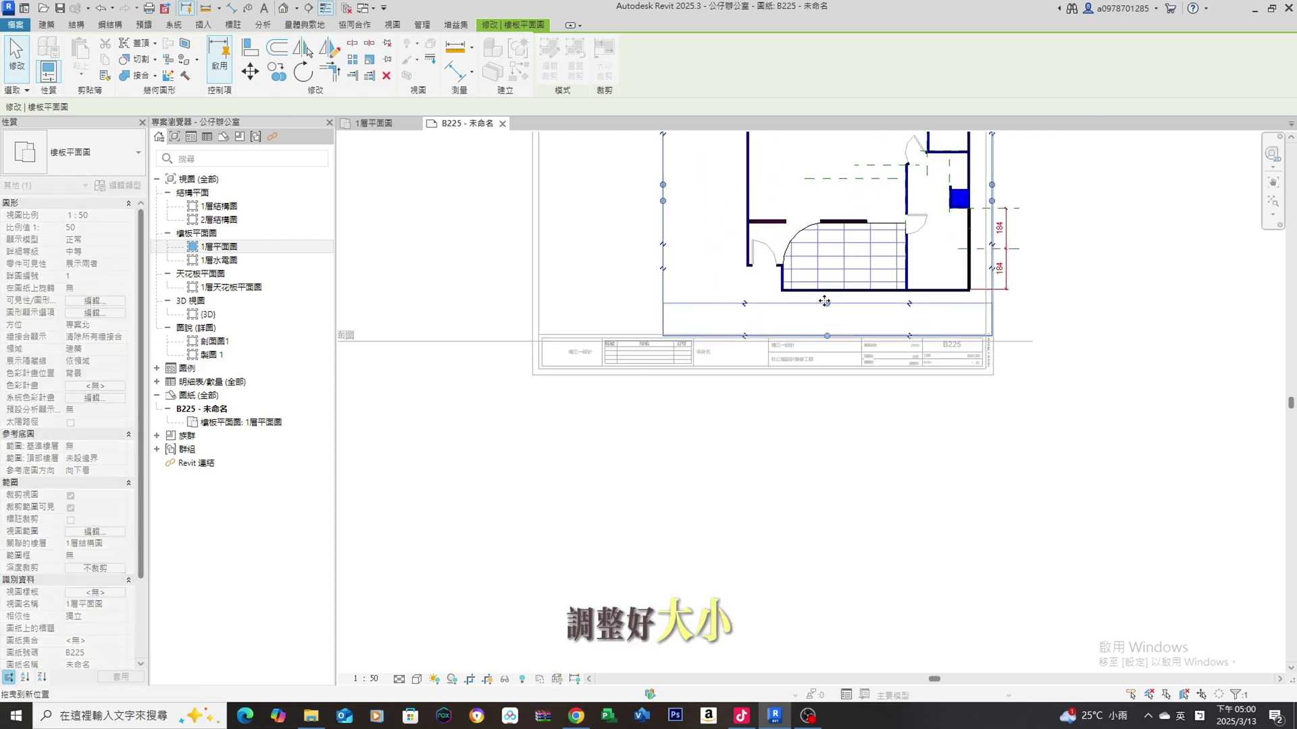
{"action": "middle_click_drag", "start_coordinate": [854, 265], "coordinate": [816, 360]}
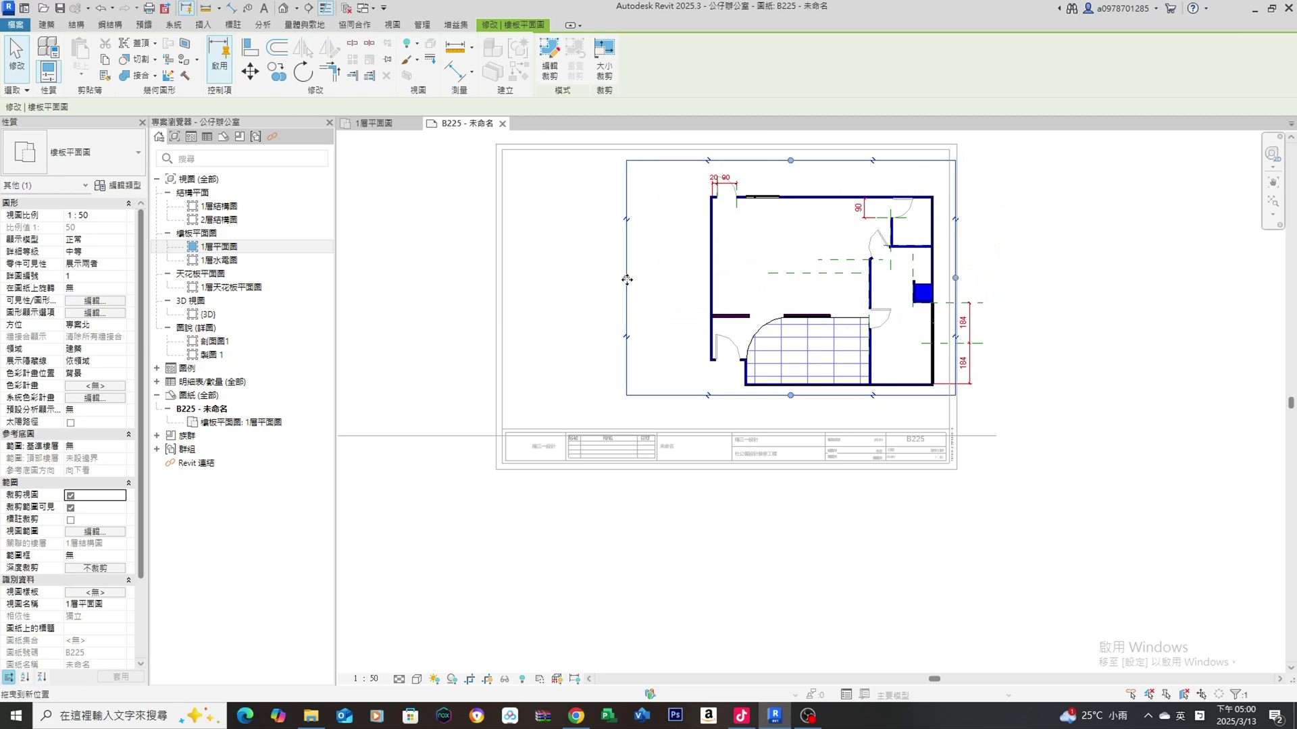
{"action": "left_click_drag", "start_coordinate": [627, 277], "coordinate": [696, 277]}
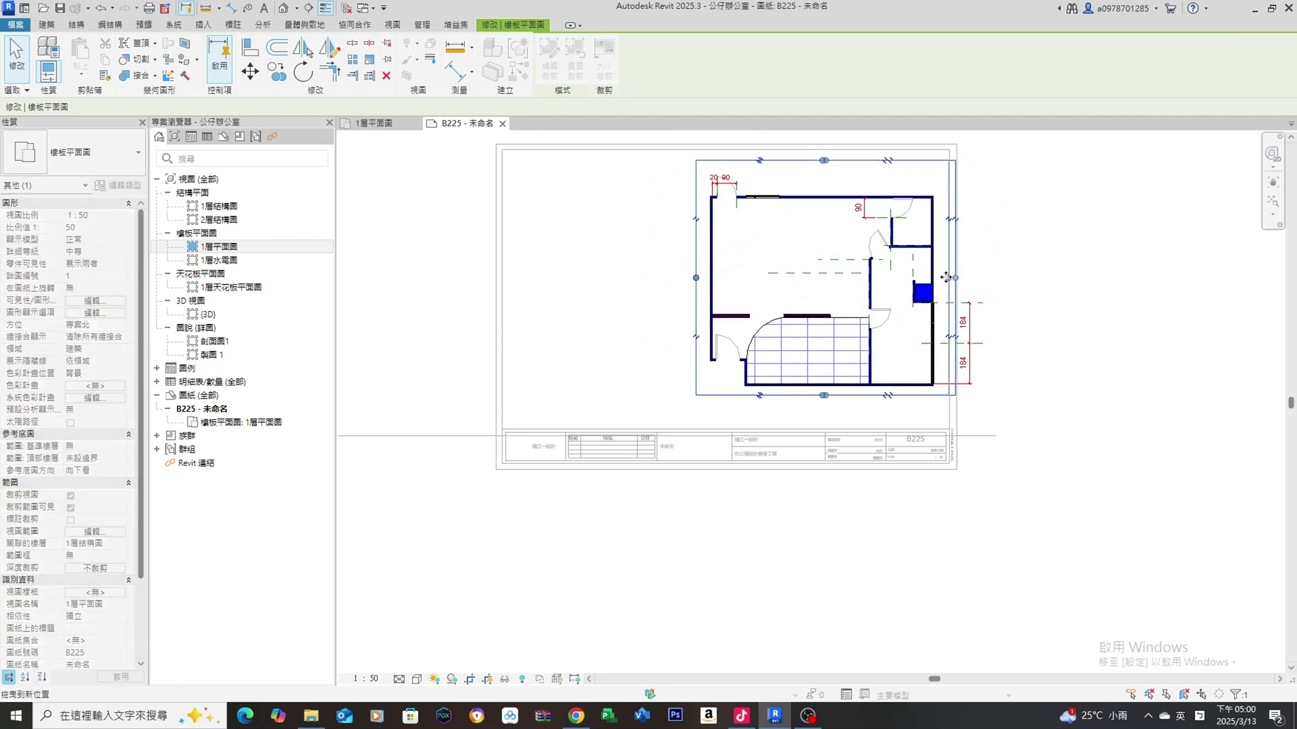
{"action": "left_click_drag", "start_coordinate": [955, 278], "coordinate": [941, 278]}
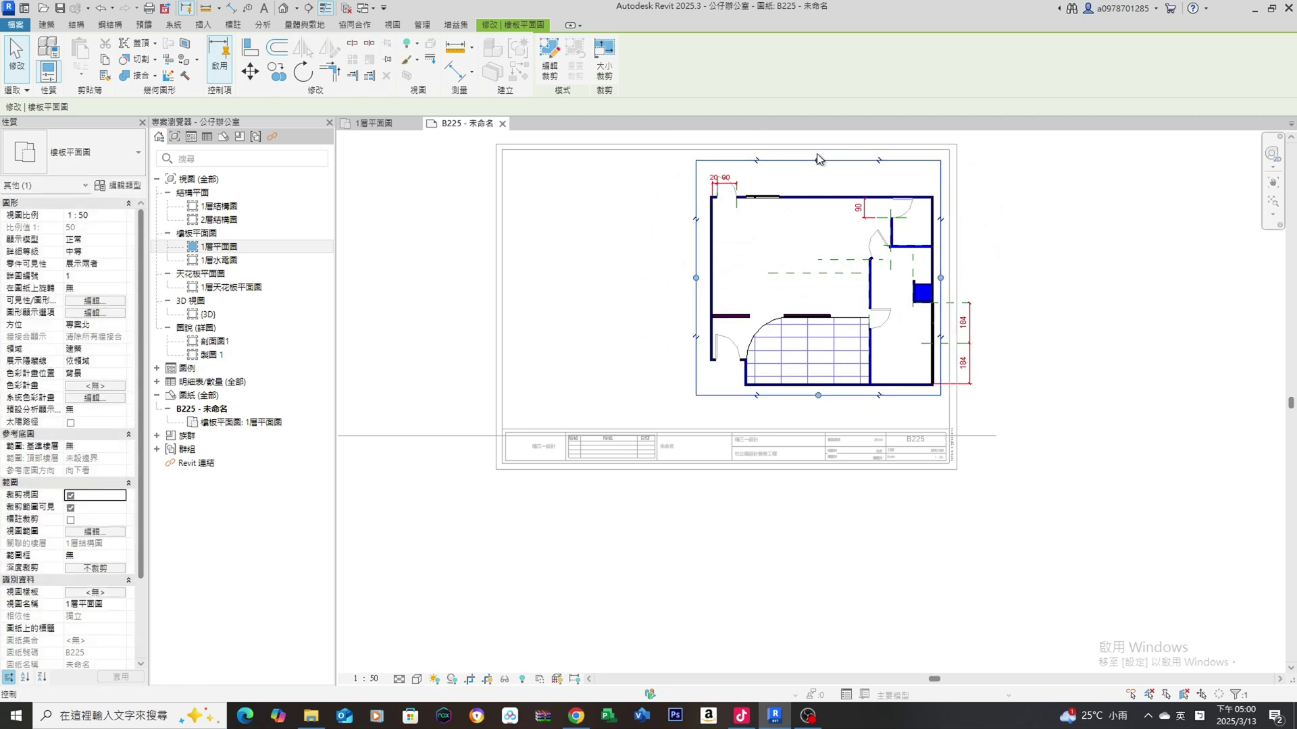
{"action": "left_click_drag", "start_coordinate": [818, 160], "coordinate": [817, 168]}
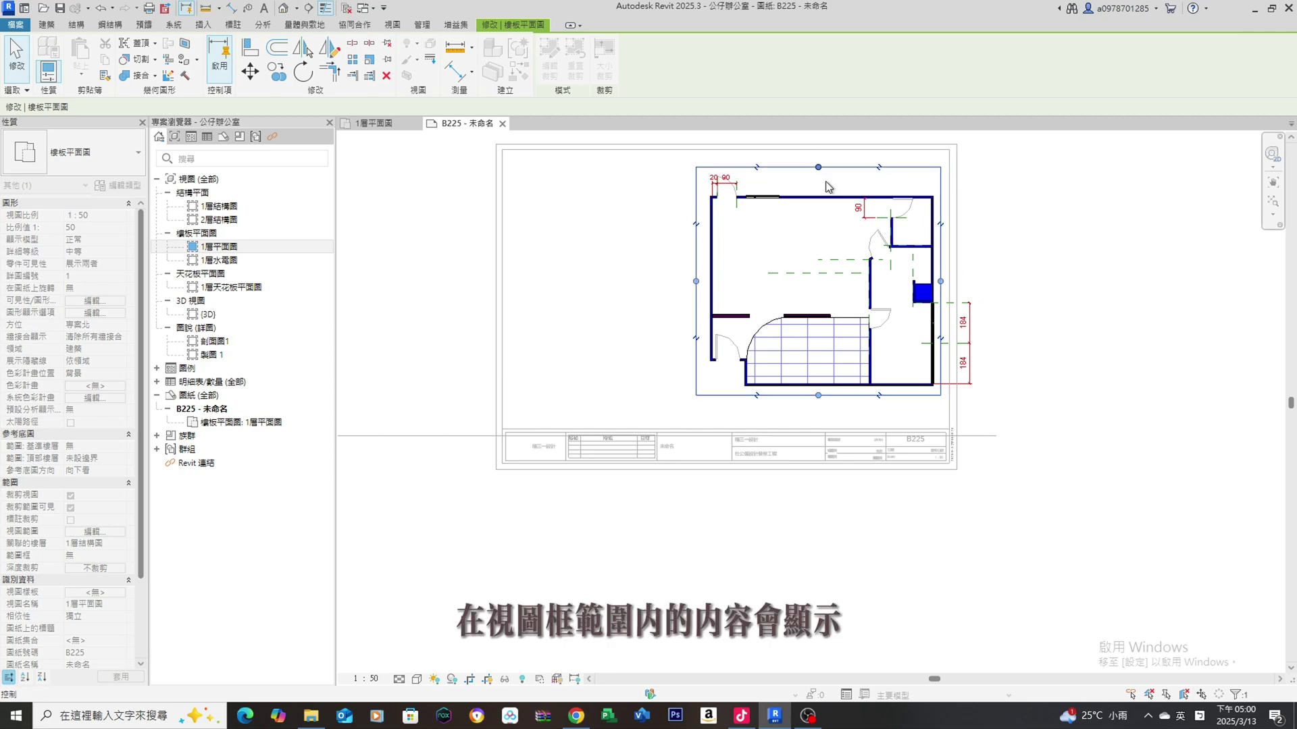
{"action": "scroll", "coordinate": [829, 382], "scroll_direction": "down", "scroll_amount": 2}
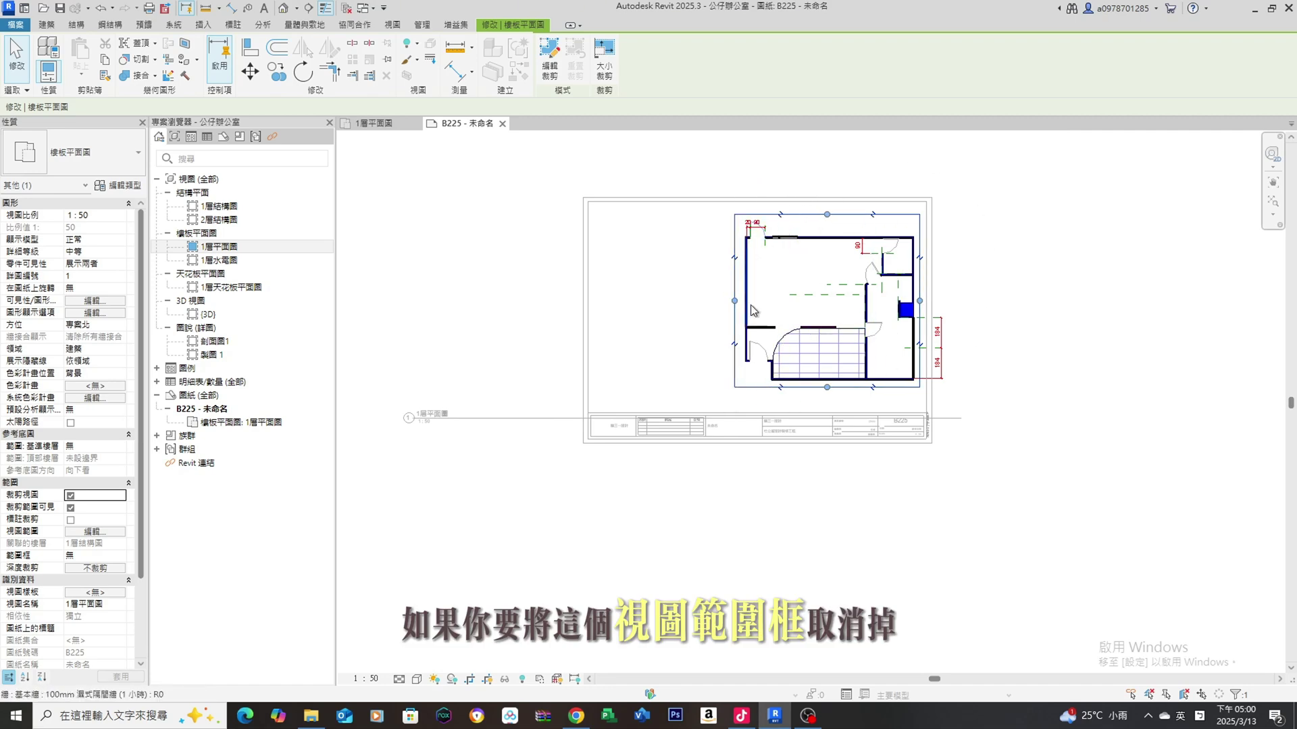
Hide the plan's crop region and deactivate the viewport.
{"action": "left_click", "coordinate": [710, 240]}
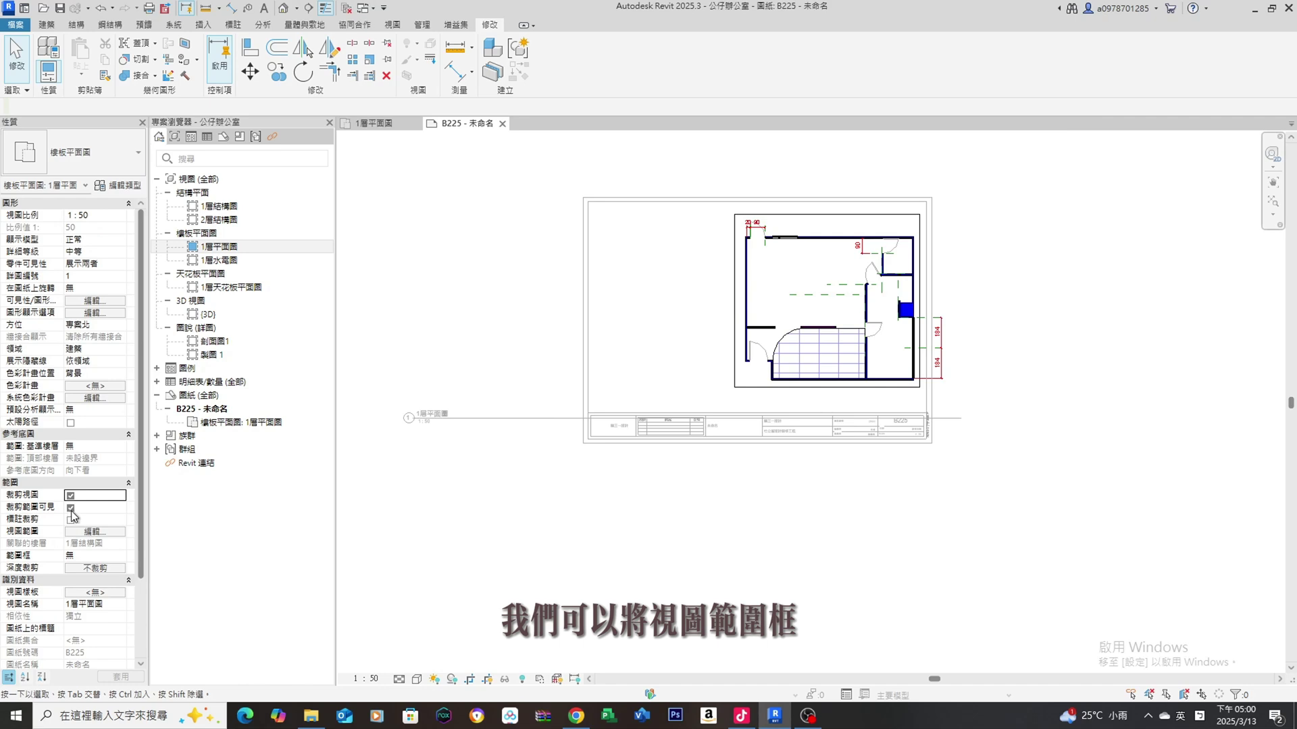
{"action": "left_click", "coordinate": [70, 508]}
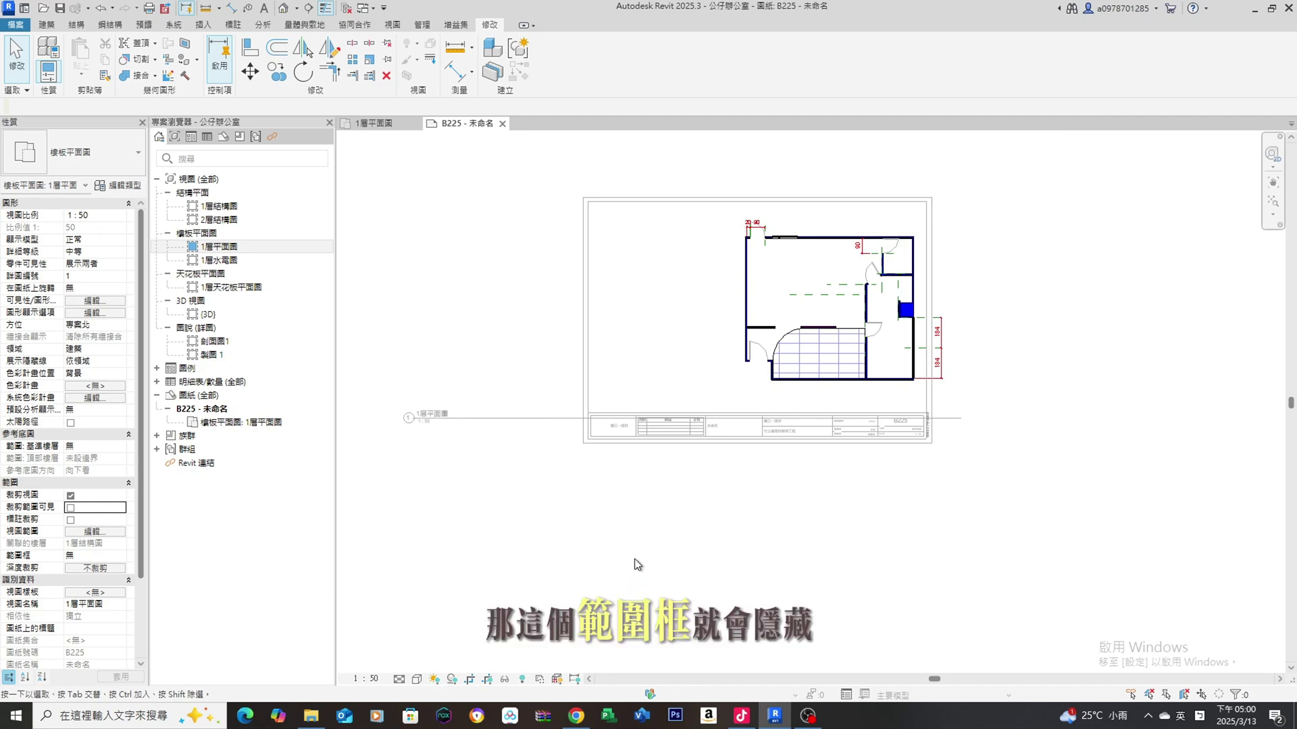
{"action": "double_click", "coordinate": [516, 625]}
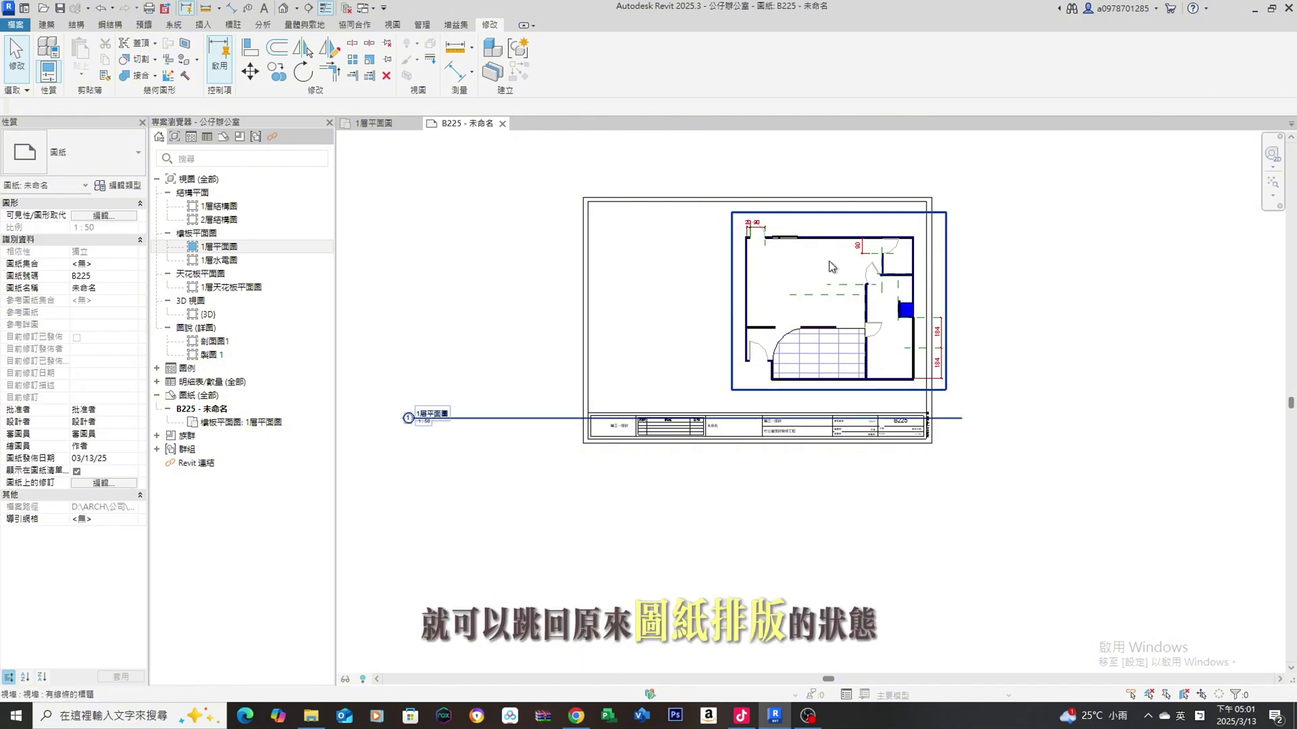
Move the plan viewport up and to the right within the title block.
{"action": "left_click", "coordinate": [456, 422]}
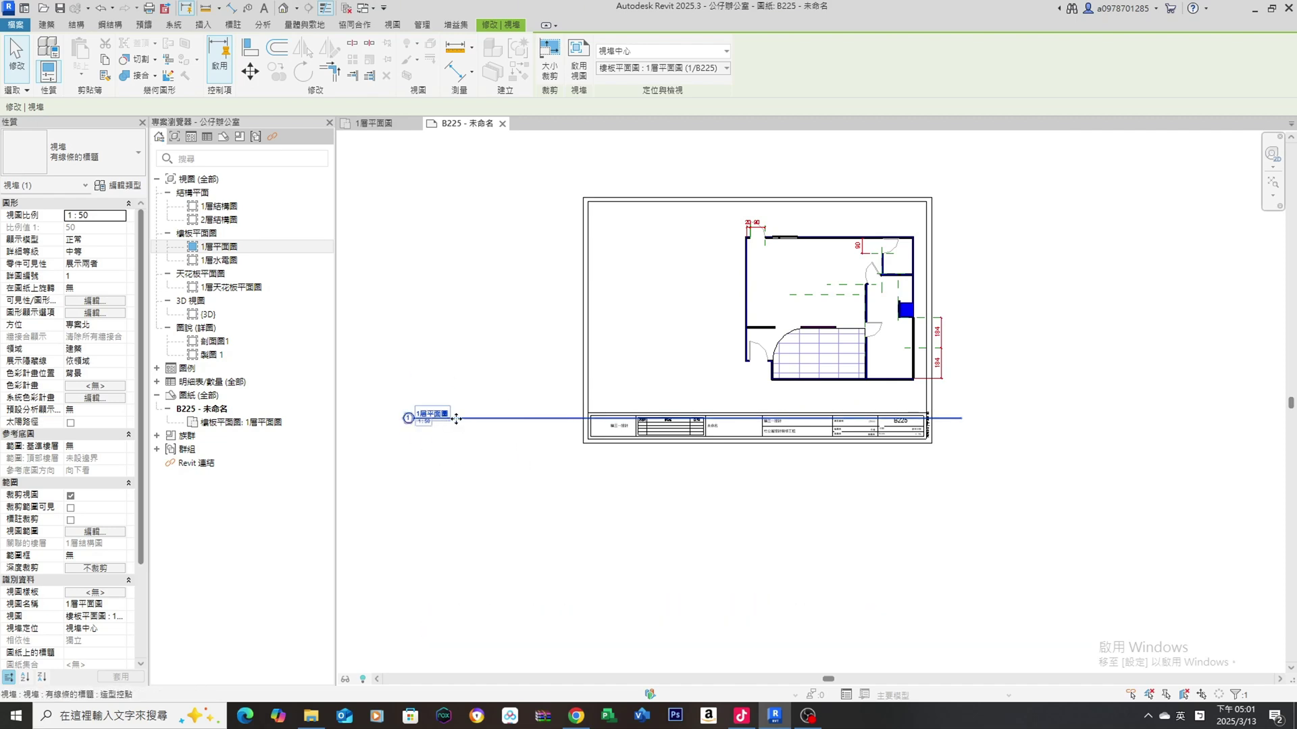
{"action": "mouse_move", "coordinate": [460, 421]}
{"action": "left_mouse_down"}
{"action": "mouse_move", "coordinate": [529, 392]}
{"action": "mouse_move", "coordinate": [652, 224]}
{"action": "left_mouse_up"}
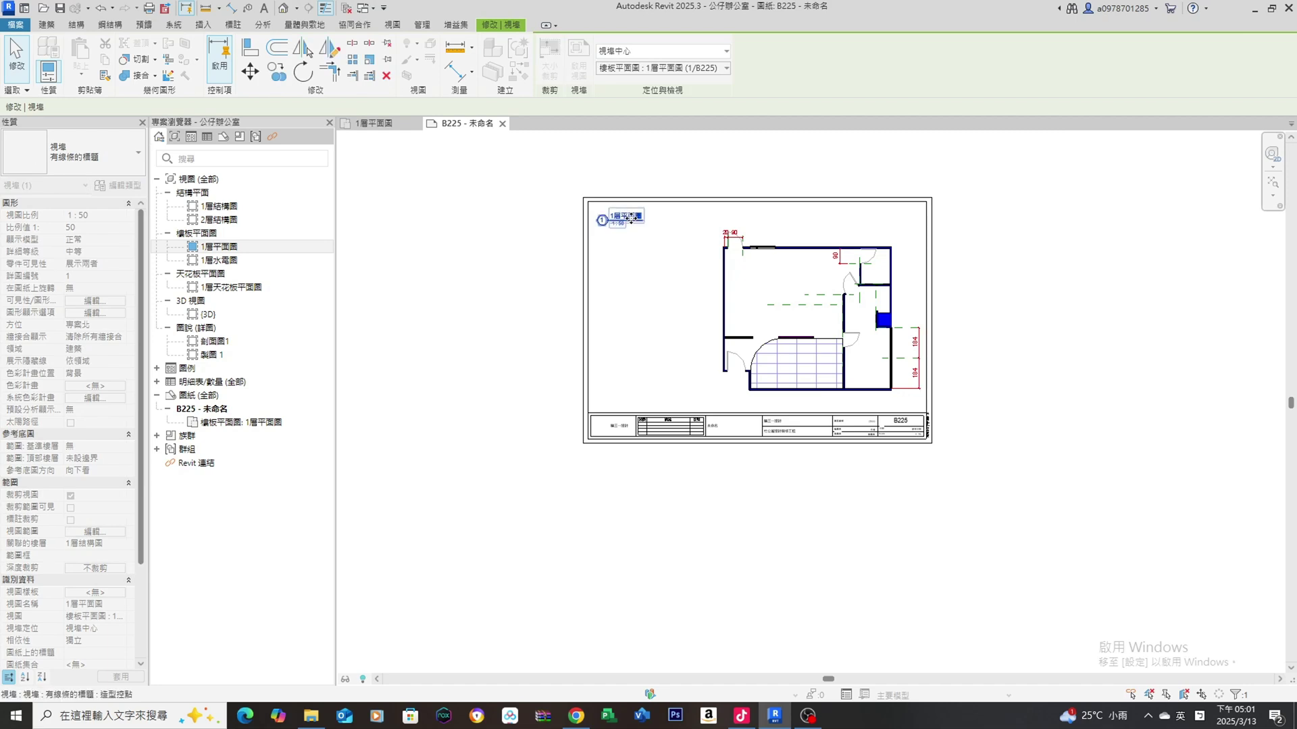
{"action": "scroll", "coordinate": [851, 292], "scroll_direction": "up", "scroll_amount": 2}
{"action": "scroll", "coordinate": [895, 307], "scroll_direction": "up", "scroll_amount": 1}
{"action": "scroll", "coordinate": [797, 348], "scroll_direction": "up", "scroll_amount": 1}
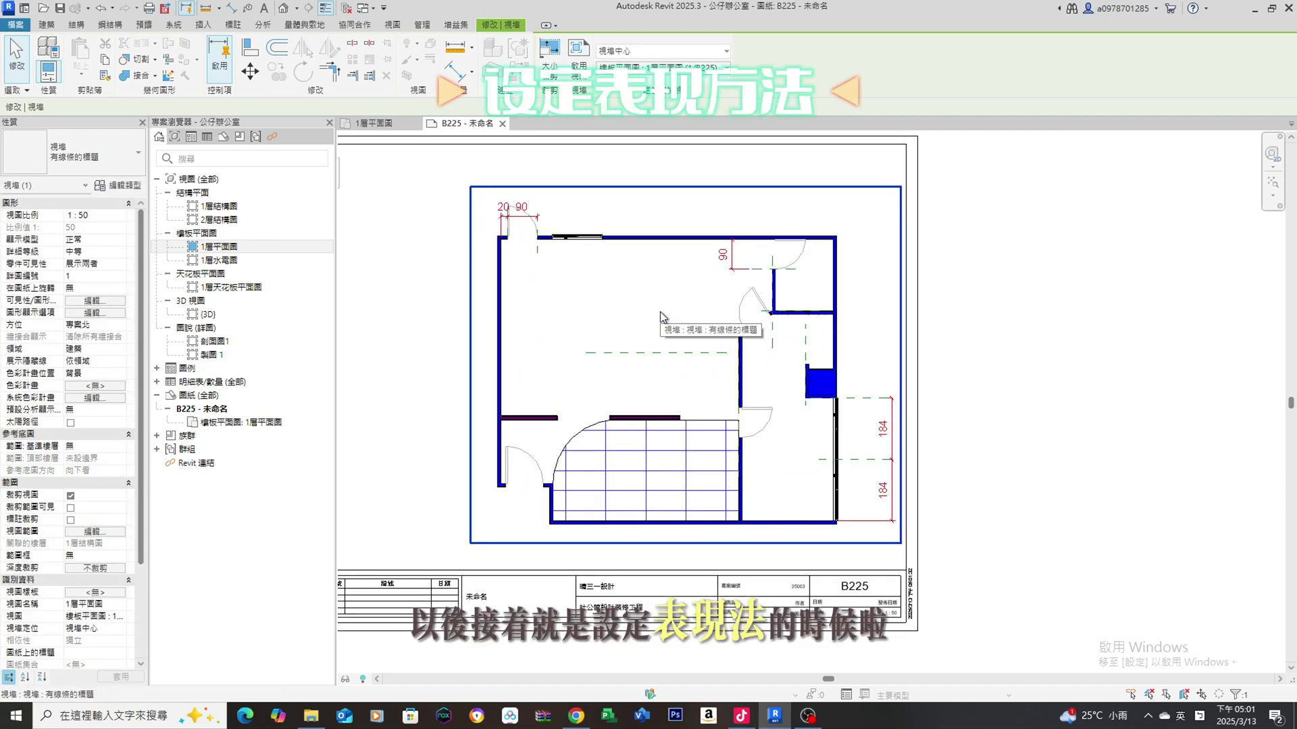
Open the 1層平面圖 floor plan in its own view from the Project Browser.
{"action": "scroll", "coordinate": [660, 311], "scroll_direction": "down", "scroll_amount": 2}
{"action": "scroll", "coordinate": [574, 331], "scroll_direction": "up", "scroll_amount": 2}
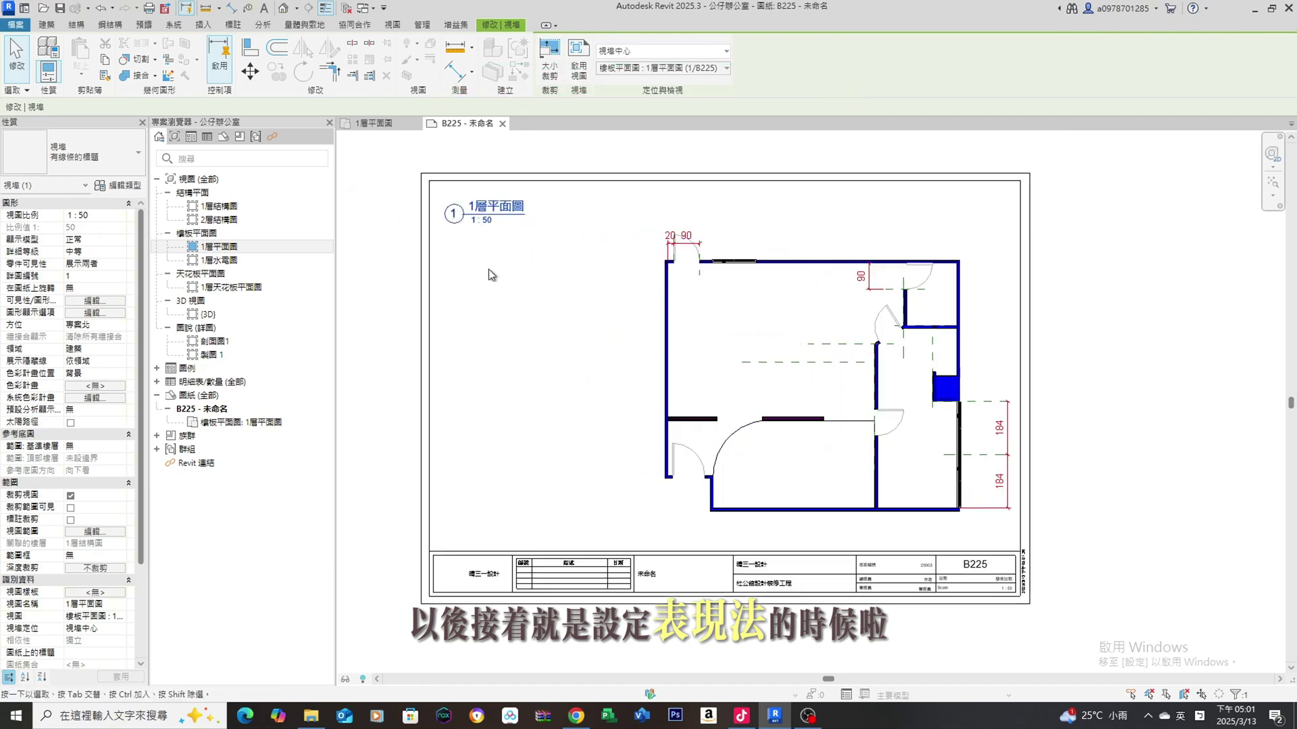
{"action": "middle_click_drag", "start_coordinate": [728, 438], "coordinate": [777, 458]}
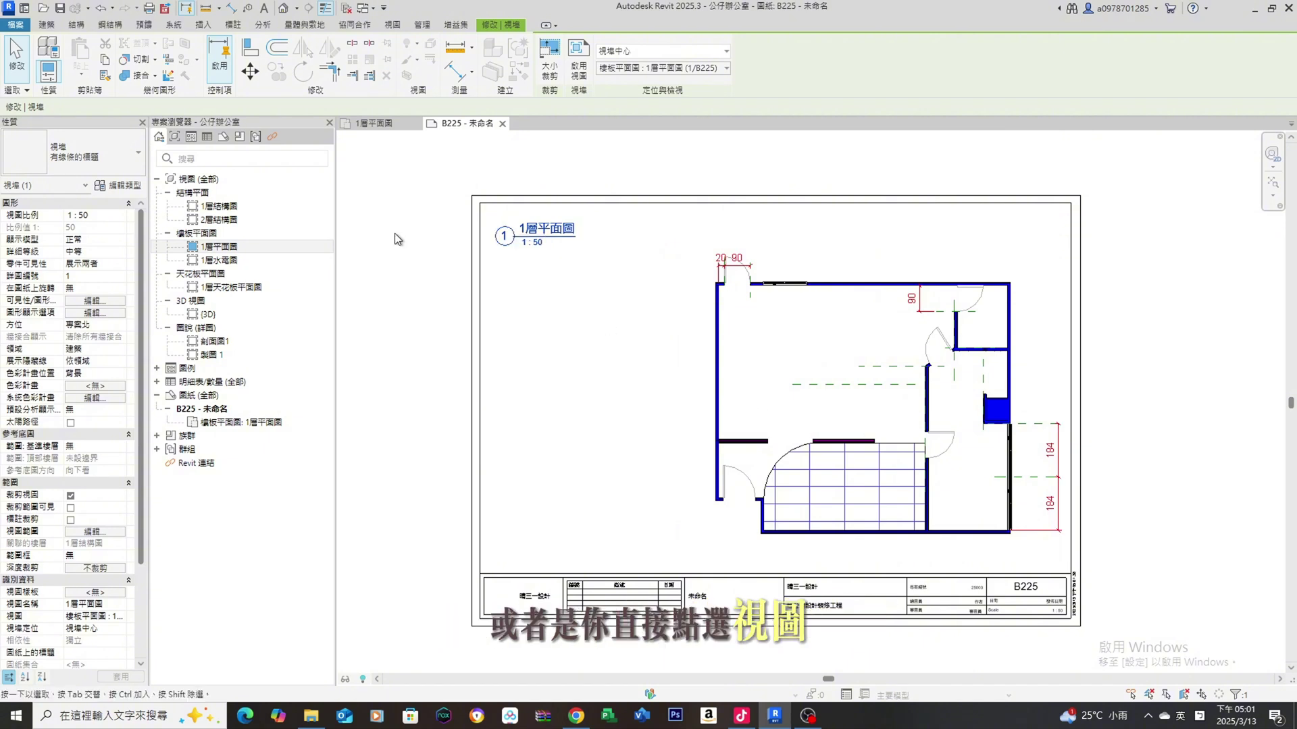
{"action": "double_click", "coordinate": [219, 246]}
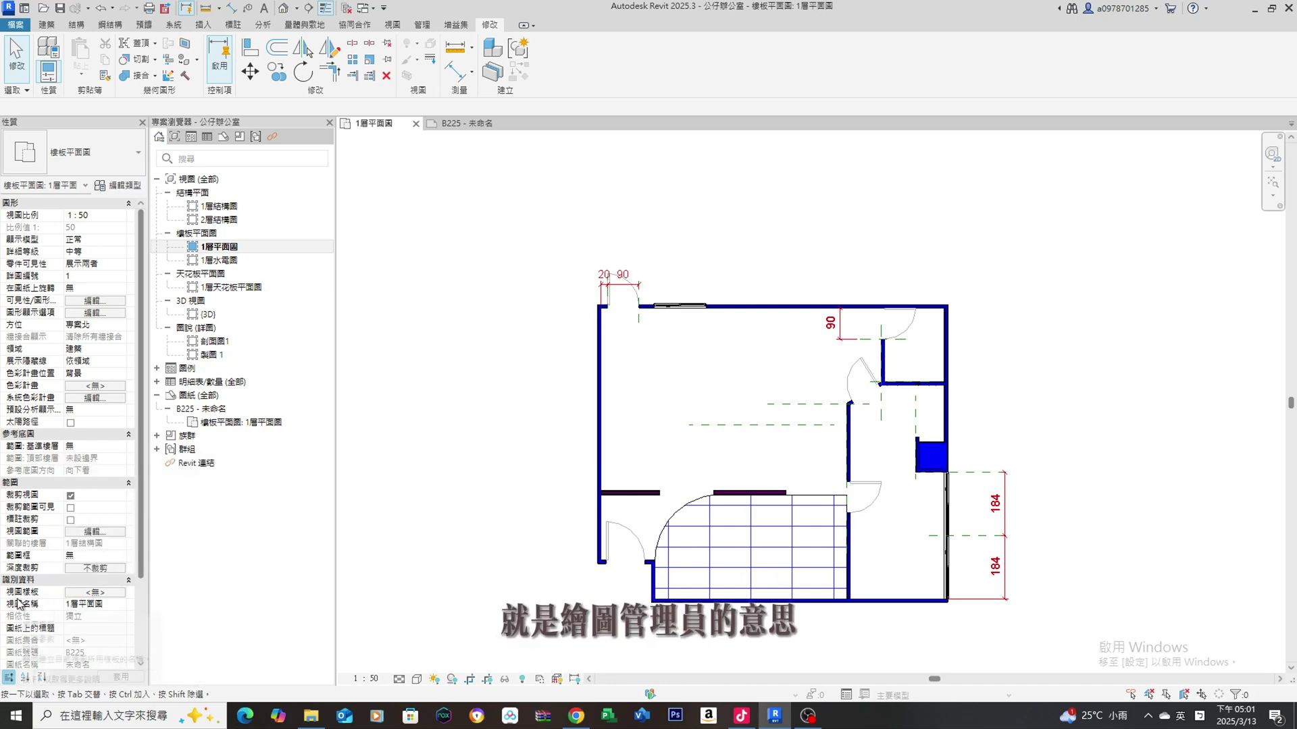
Preview the existing view templates: 3D, 天花平面, demolition, 插座迴路 and 水電配置.
{"action": "left_click", "coordinate": [89, 594]}
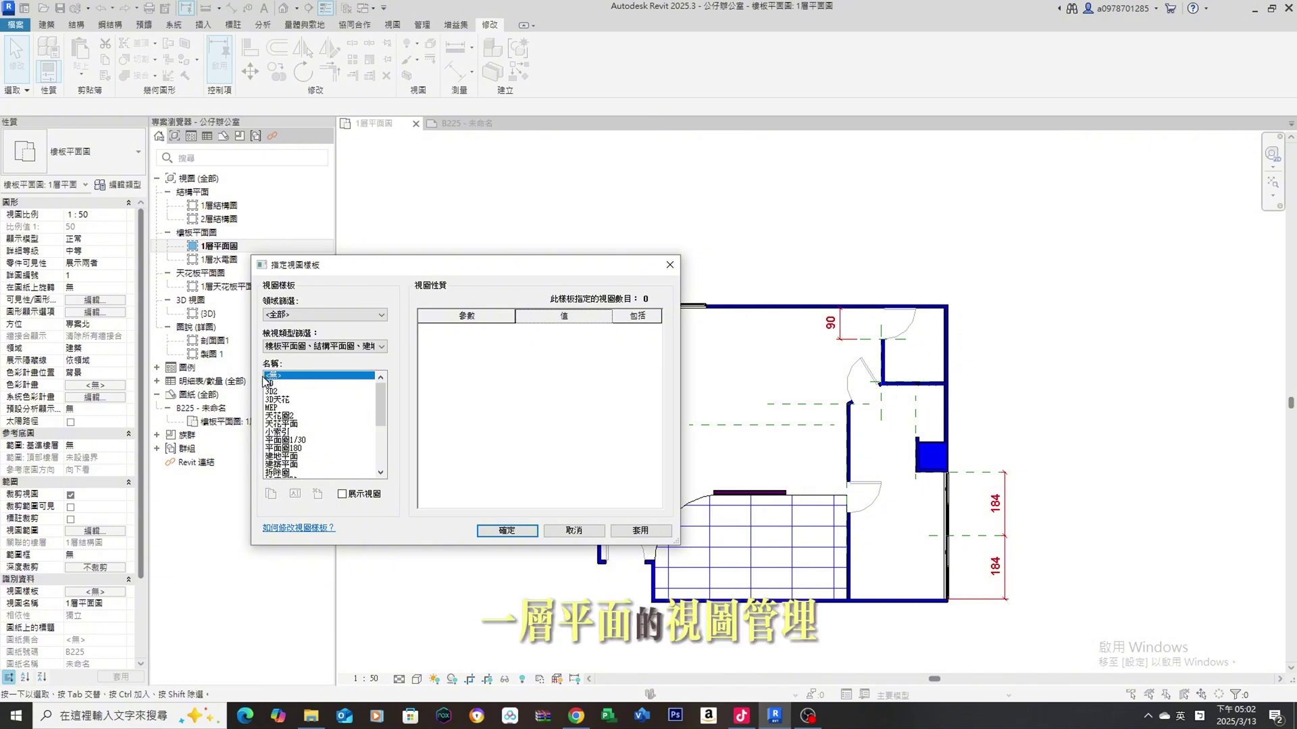
{"action": "mouse_move", "coordinate": [382, 391]}
{"action": "left_mouse_down"}
{"action": "mouse_move", "coordinate": [376, 446]}
{"action": "mouse_move", "coordinate": [380, 392]}
{"action": "left_mouse_up"}
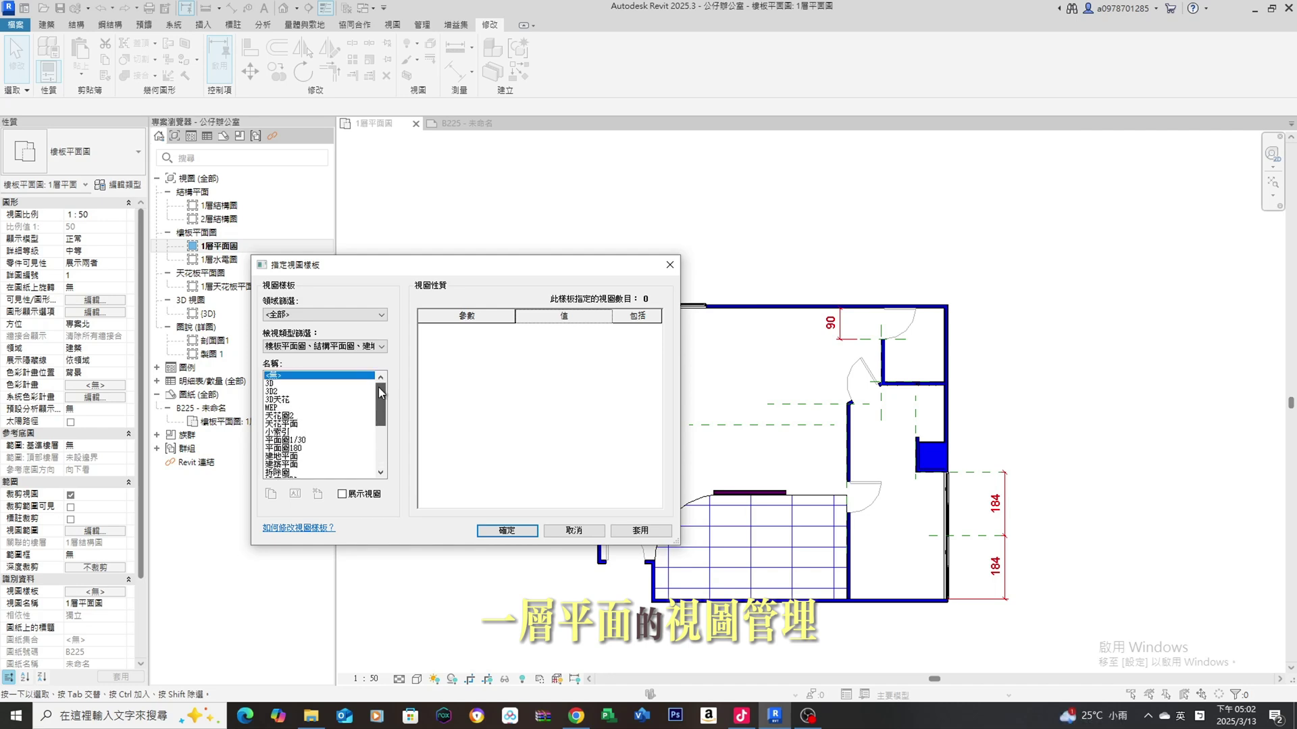
{"action": "left_click", "coordinate": [270, 384]}
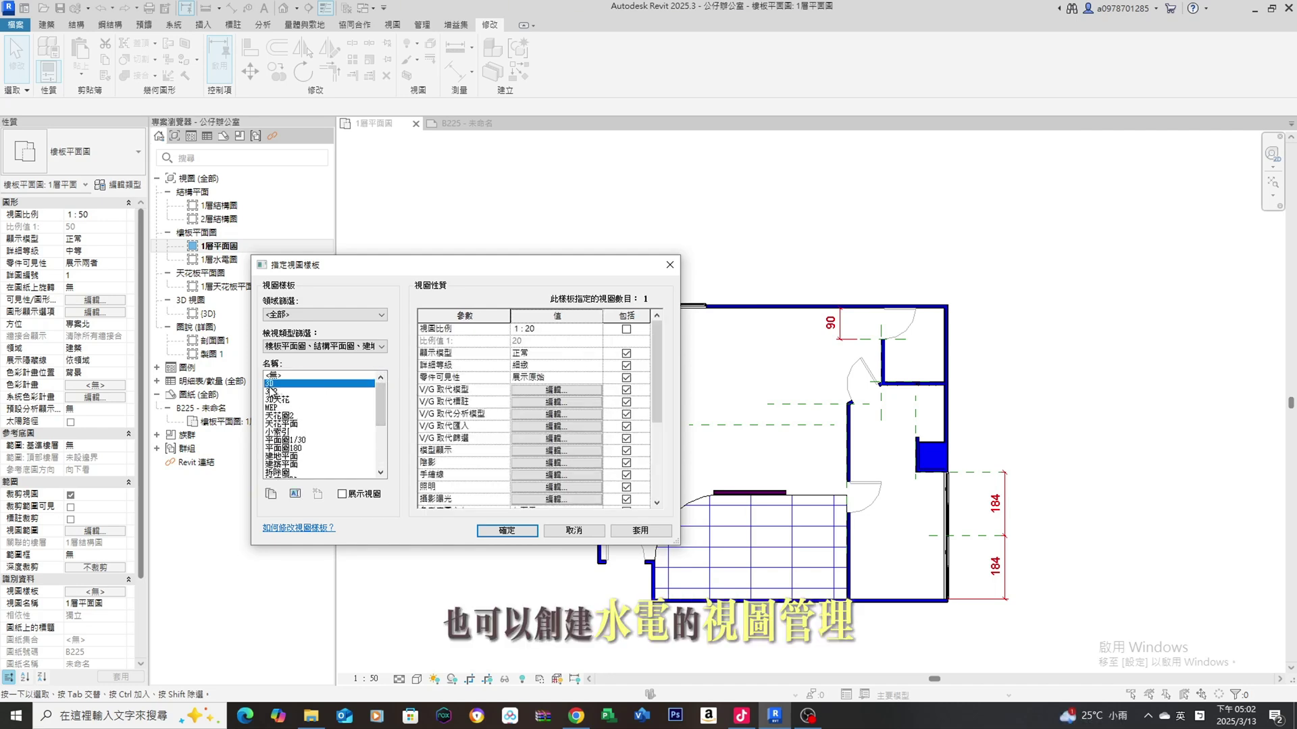
{"action": "left_click", "coordinate": [279, 424]}
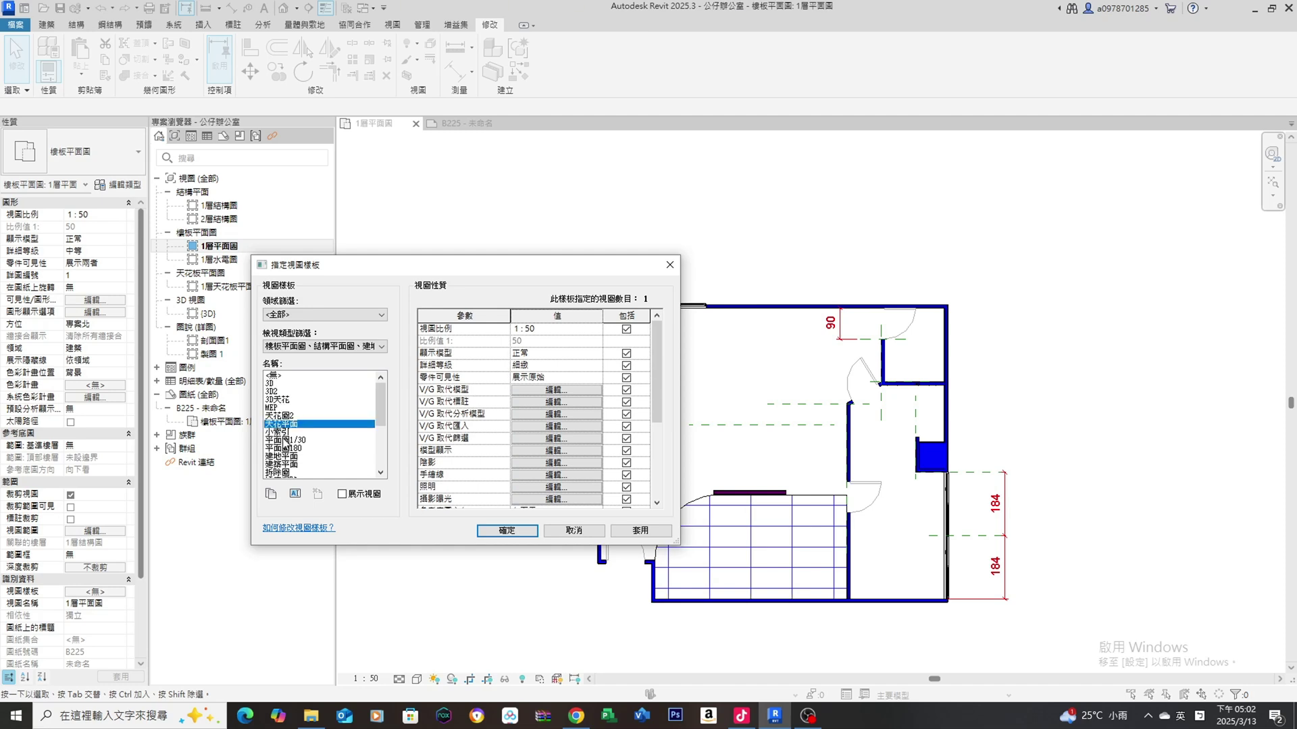
{"action": "left_click", "coordinate": [281, 471]}
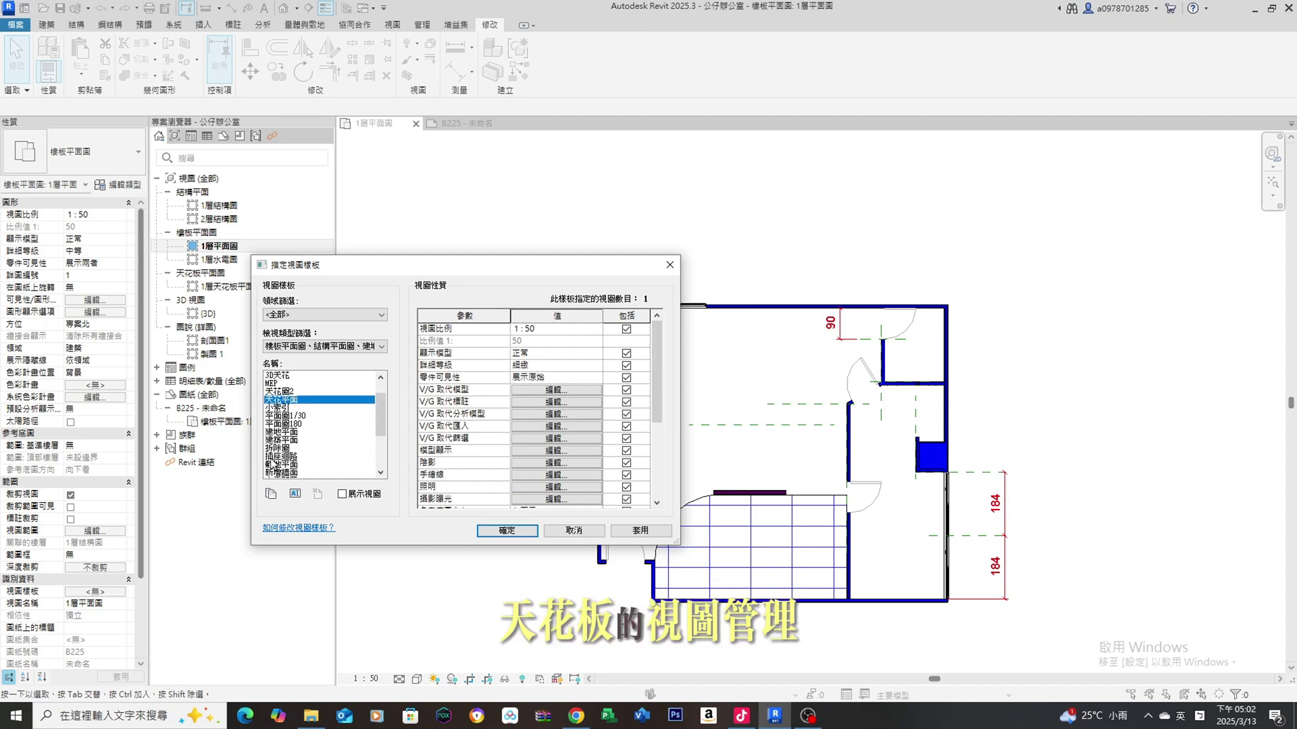
{"action": "left_click", "coordinate": [280, 457]}
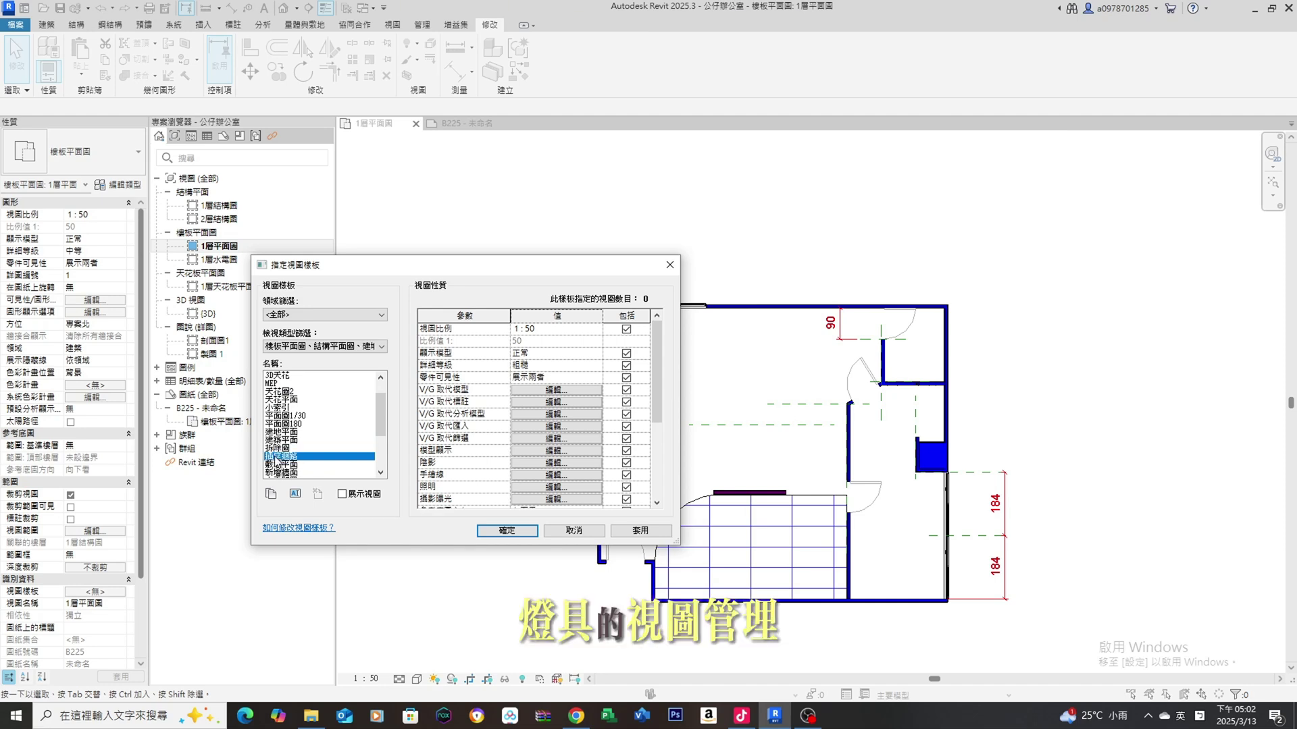
{"action": "scroll", "coordinate": [285, 449], "scroll_direction": "down", "scroll_amount": 1}
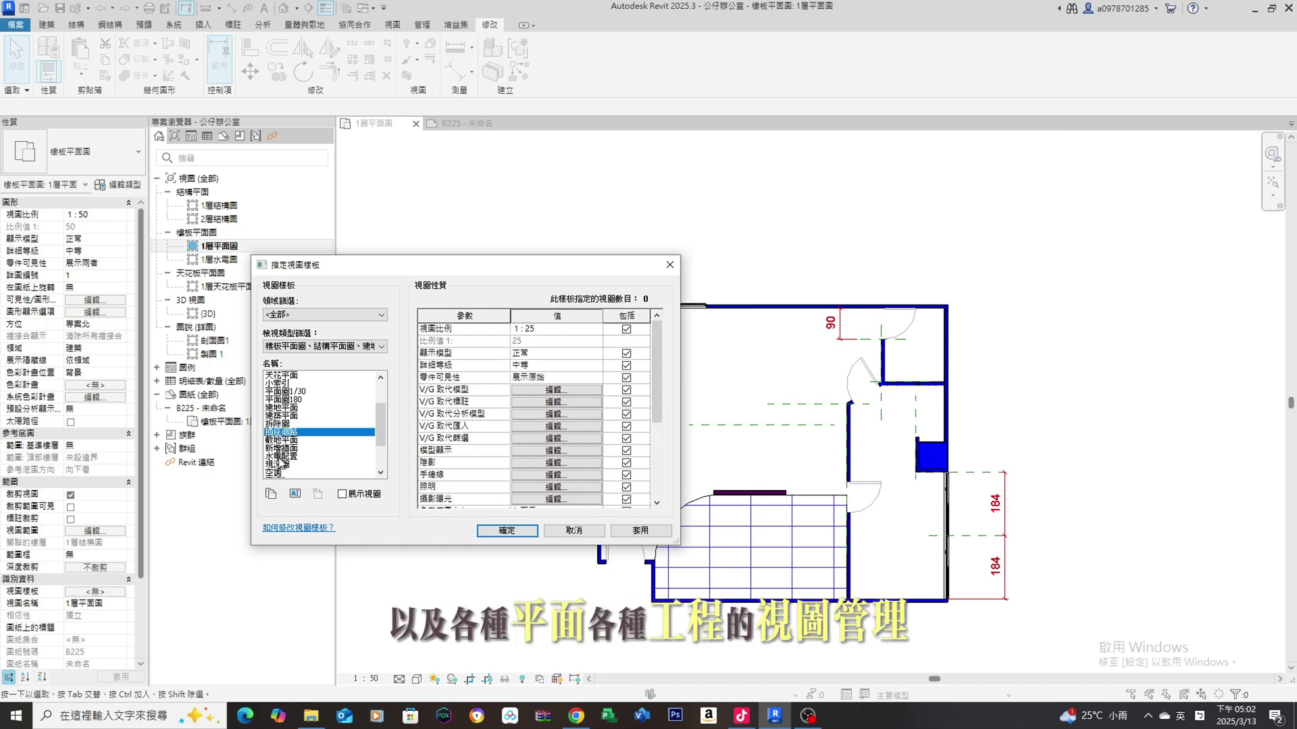
{"action": "left_click", "coordinate": [282, 458]}
Duplicate a view template to start a new plan template.
{"action": "scroll", "coordinate": [282, 464], "scroll_direction": "down", "scroll_amount": 1}
{"action": "scroll", "coordinate": [281, 465], "scroll_direction": "down", "scroll_amount": 1}
{"action": "scroll", "coordinate": [282, 464], "scroll_direction": "up", "scroll_amount": 3}
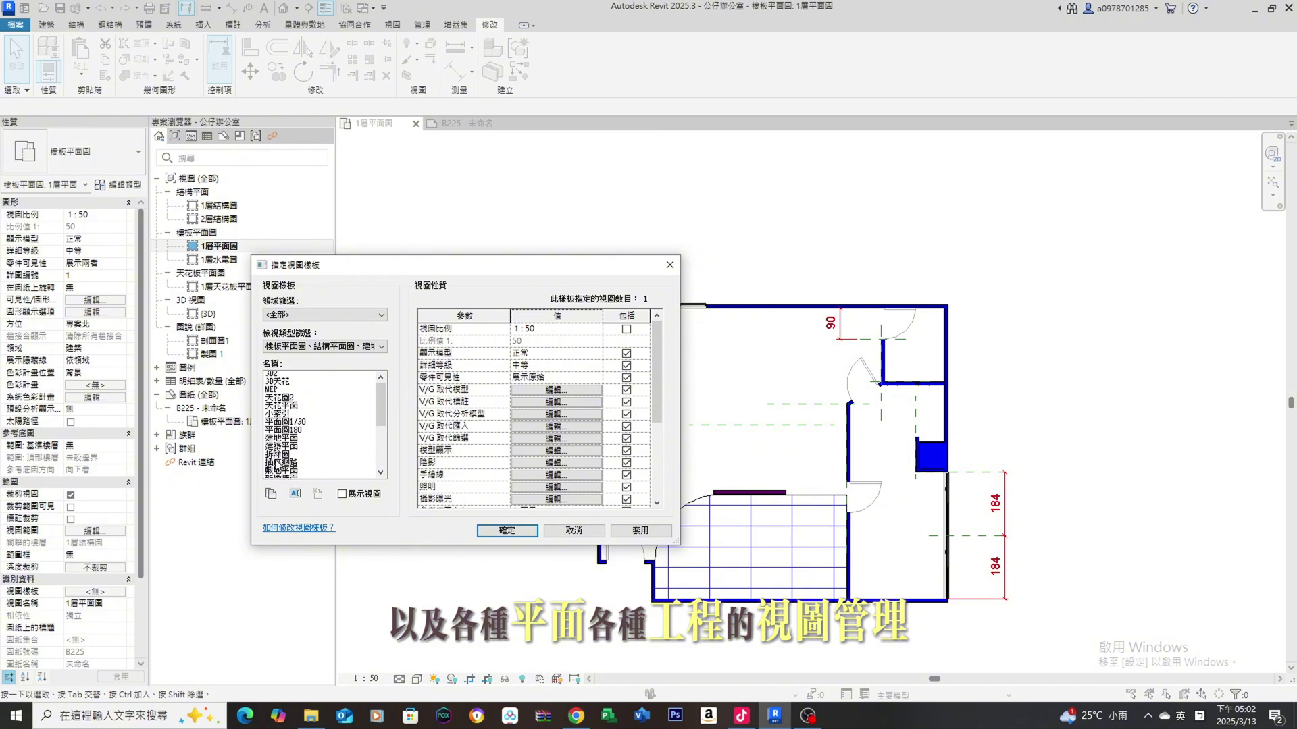
{"action": "scroll", "coordinate": [277, 468], "scroll_direction": "up", "scroll_amount": 1}
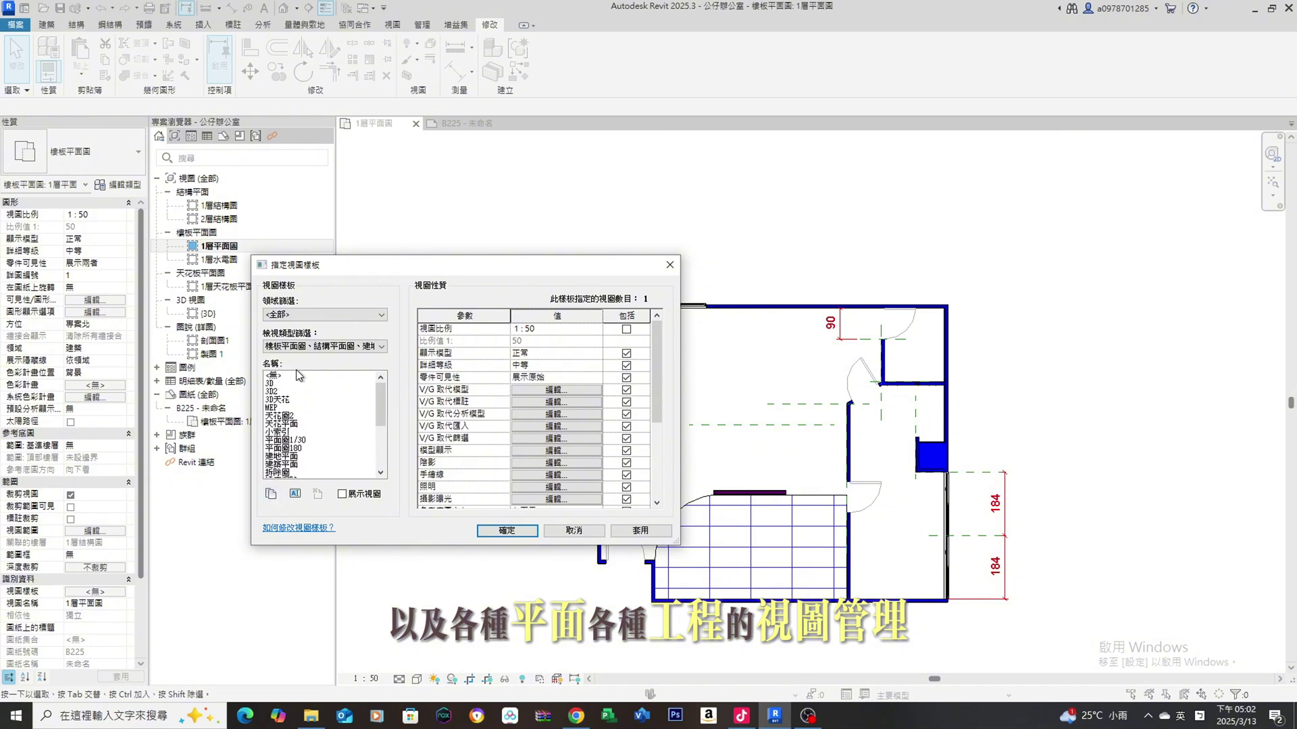
{"action": "left_click", "coordinate": [271, 494]}
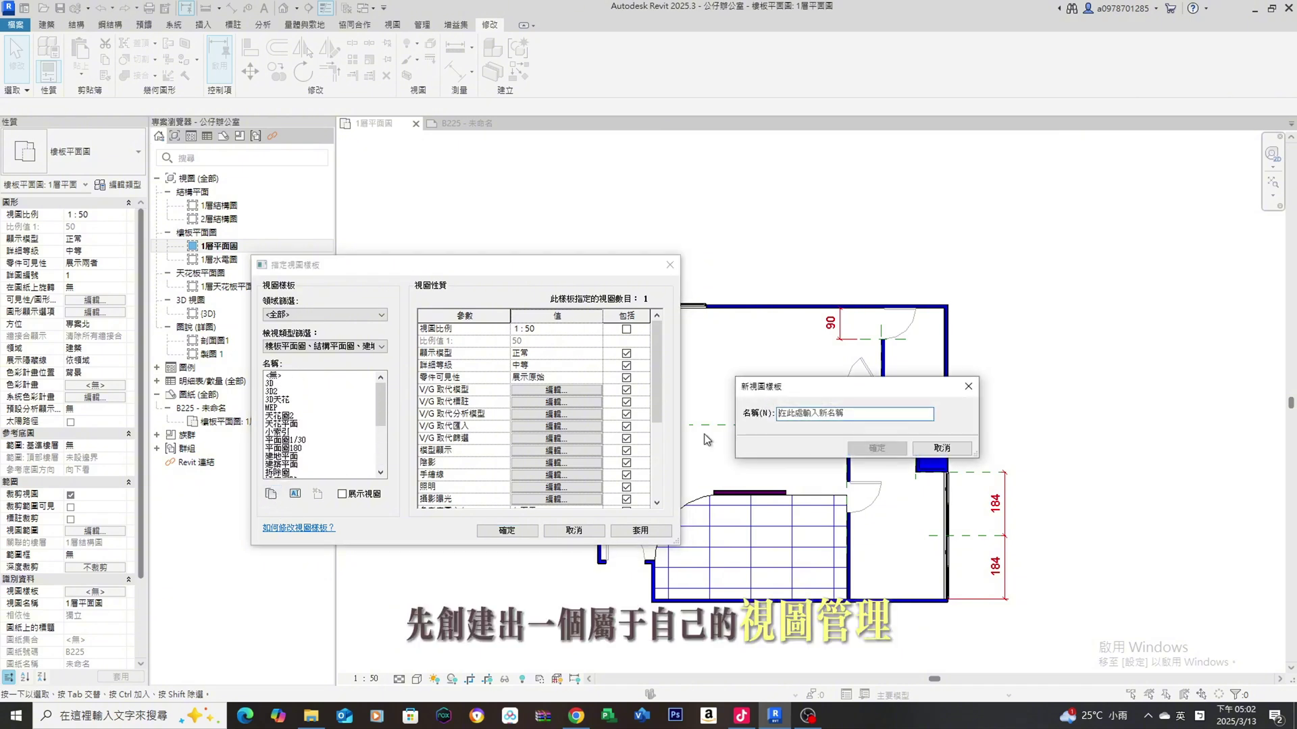
Name the new view template 平面圖.
{"action": "key", "text": "BackSpace"}
{"action": "type", "text": "平面圖"}
{"action": "key", "text": "Return"}
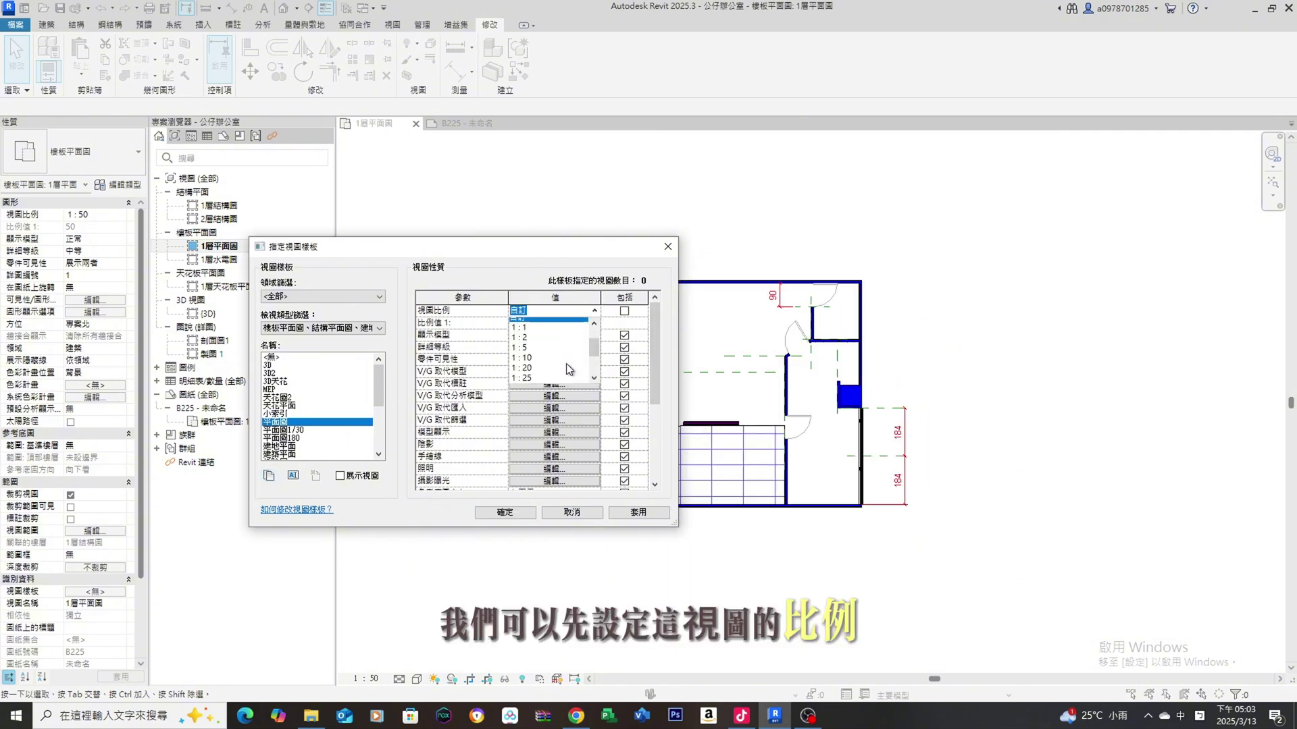
Give the template an included 1:50 View Scale and open its Model category overrides.
{"action": "scroll", "coordinate": [567, 369], "scroll_direction": "down", "scroll_amount": 1}
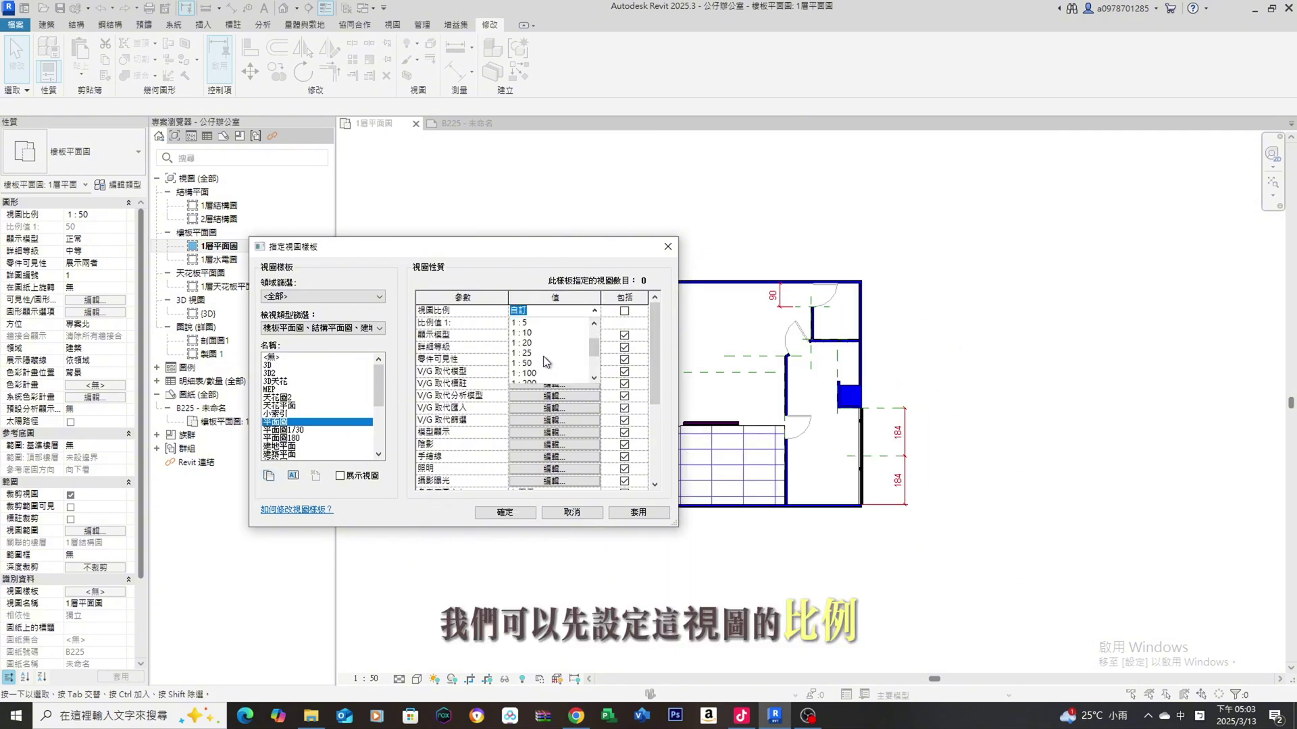
{"action": "left_click", "coordinate": [568, 369]}
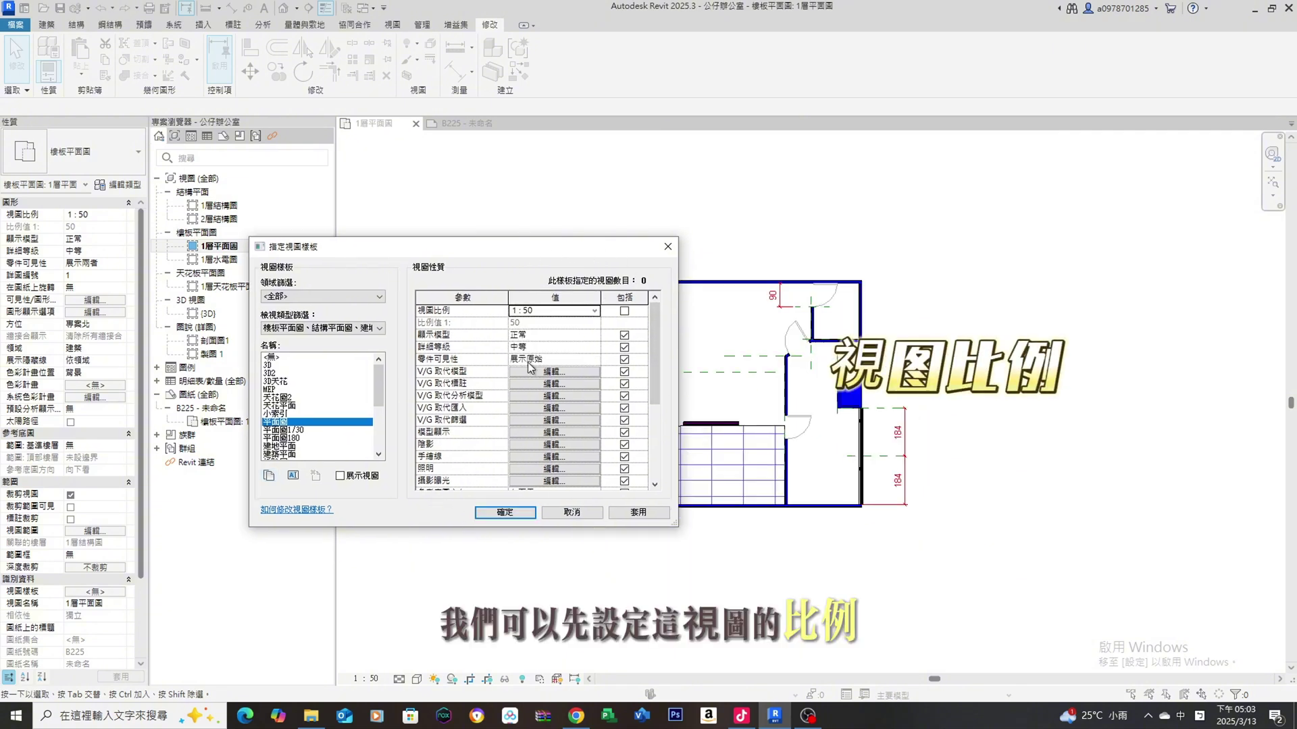
{"action": "left_click", "coordinate": [624, 312]}
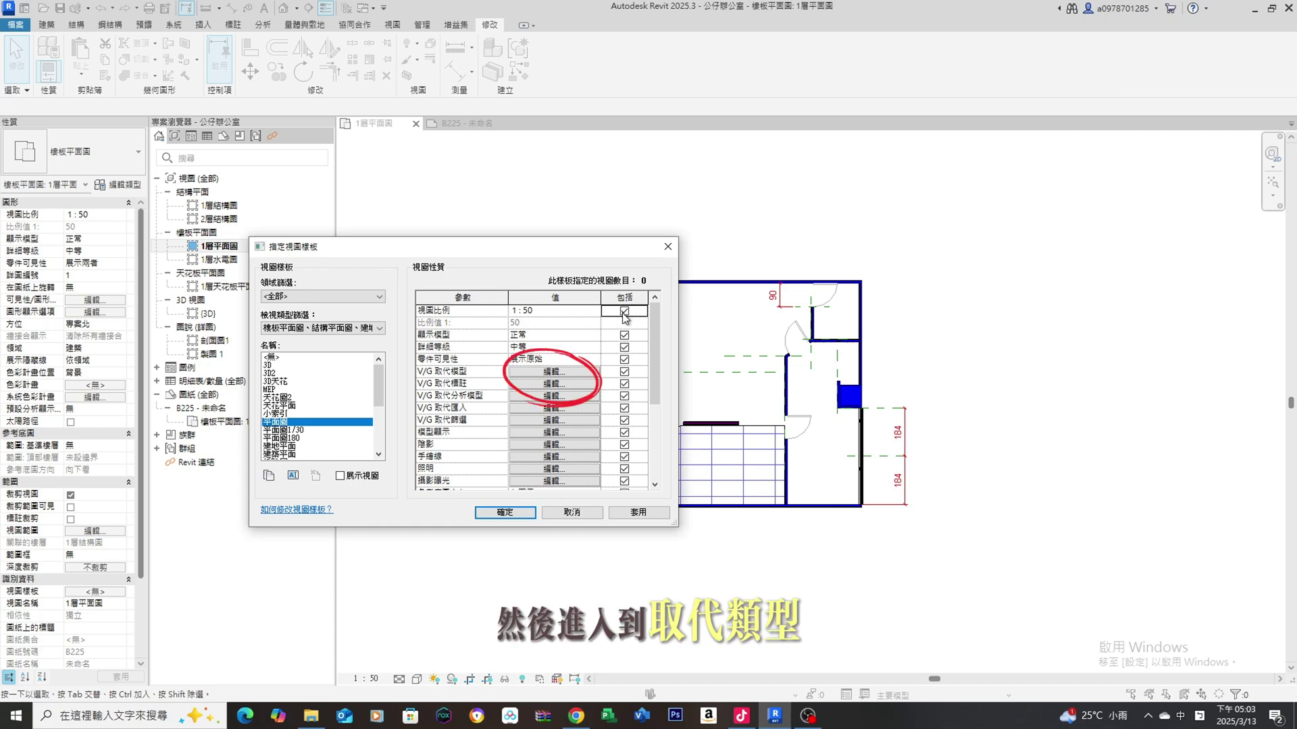
{"action": "left_click", "coordinate": [536, 371]}
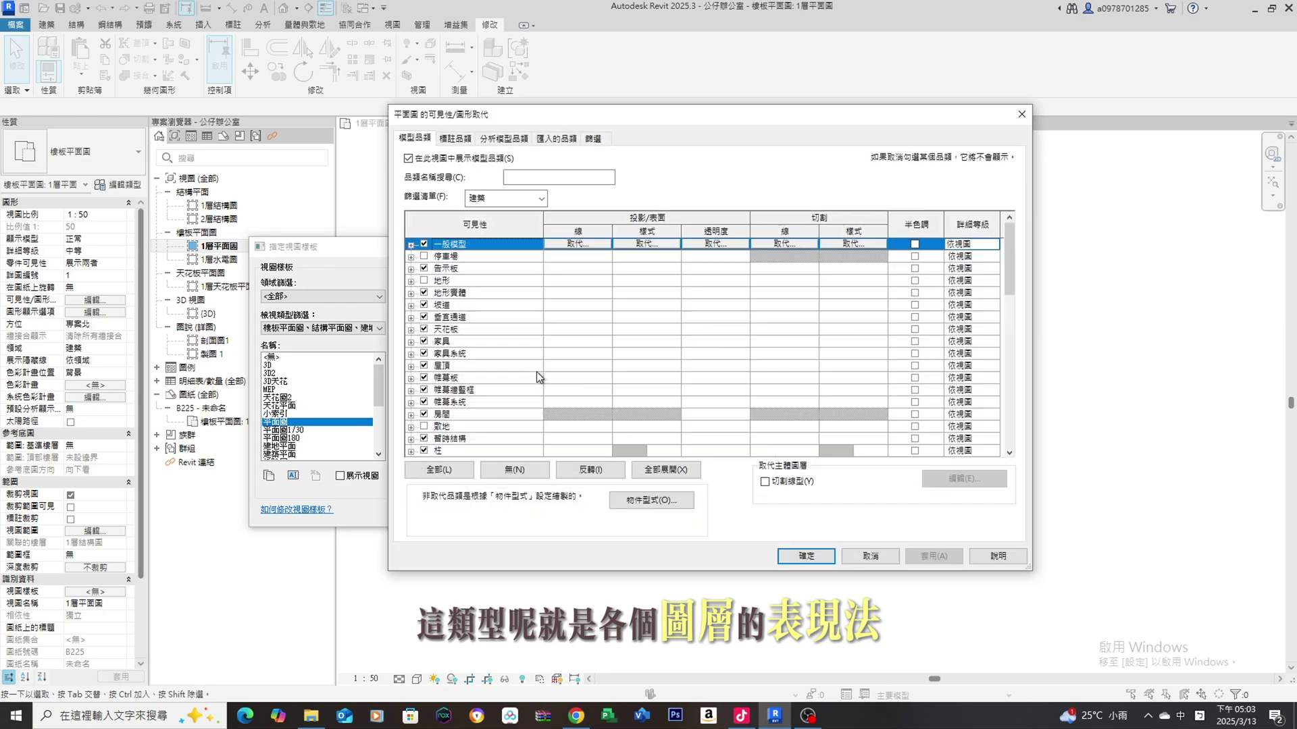
Make all model categories visible, then hide Floors.
{"action": "left_click_drag", "start_coordinate": [712, 117], "coordinate": [507, 95]}
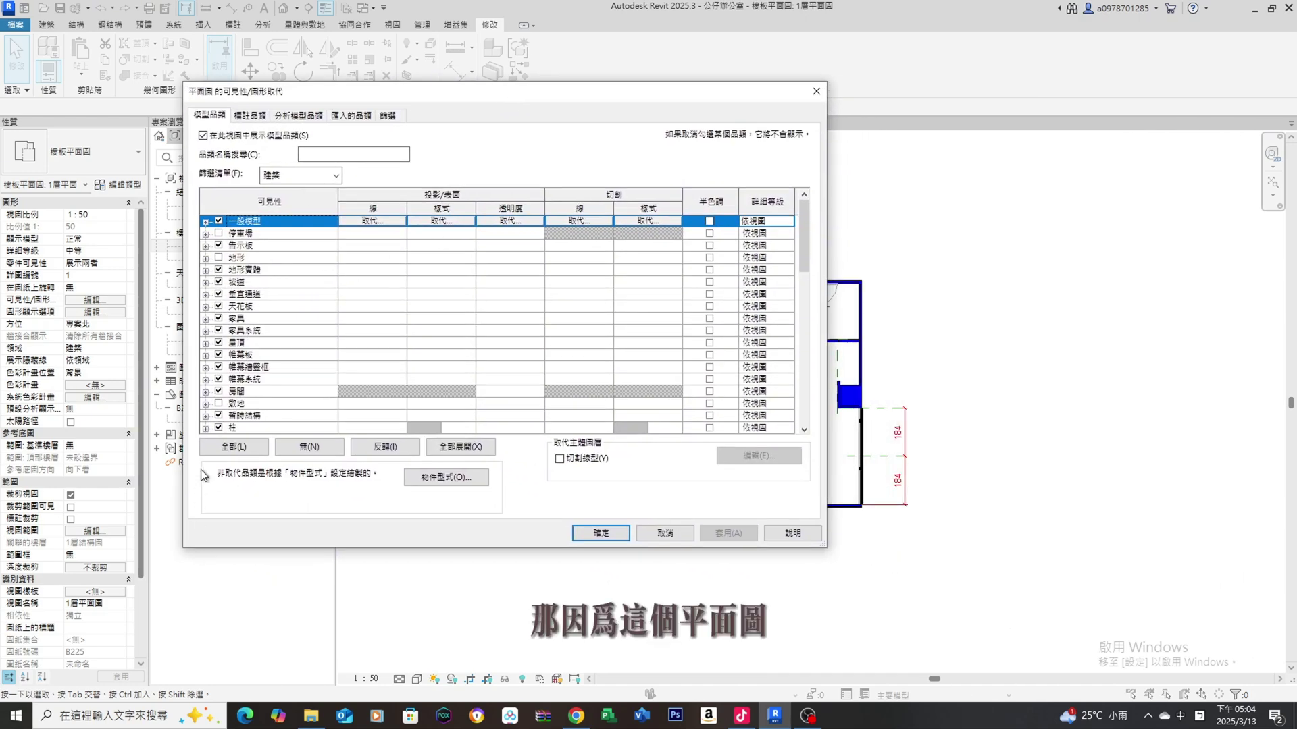
{"action": "left_click", "coordinate": [217, 449]}
{"action": "left_click", "coordinate": [219, 403]}
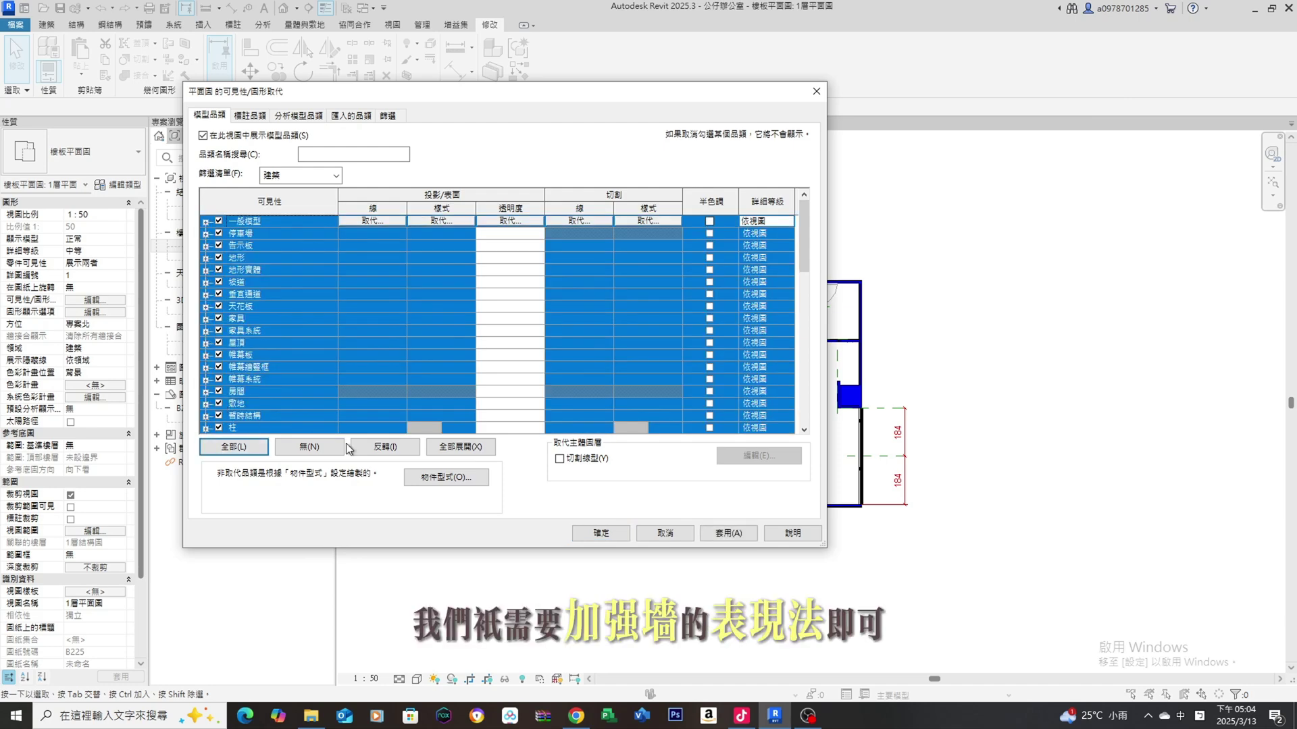
{"action": "left_click", "coordinate": [246, 225]}
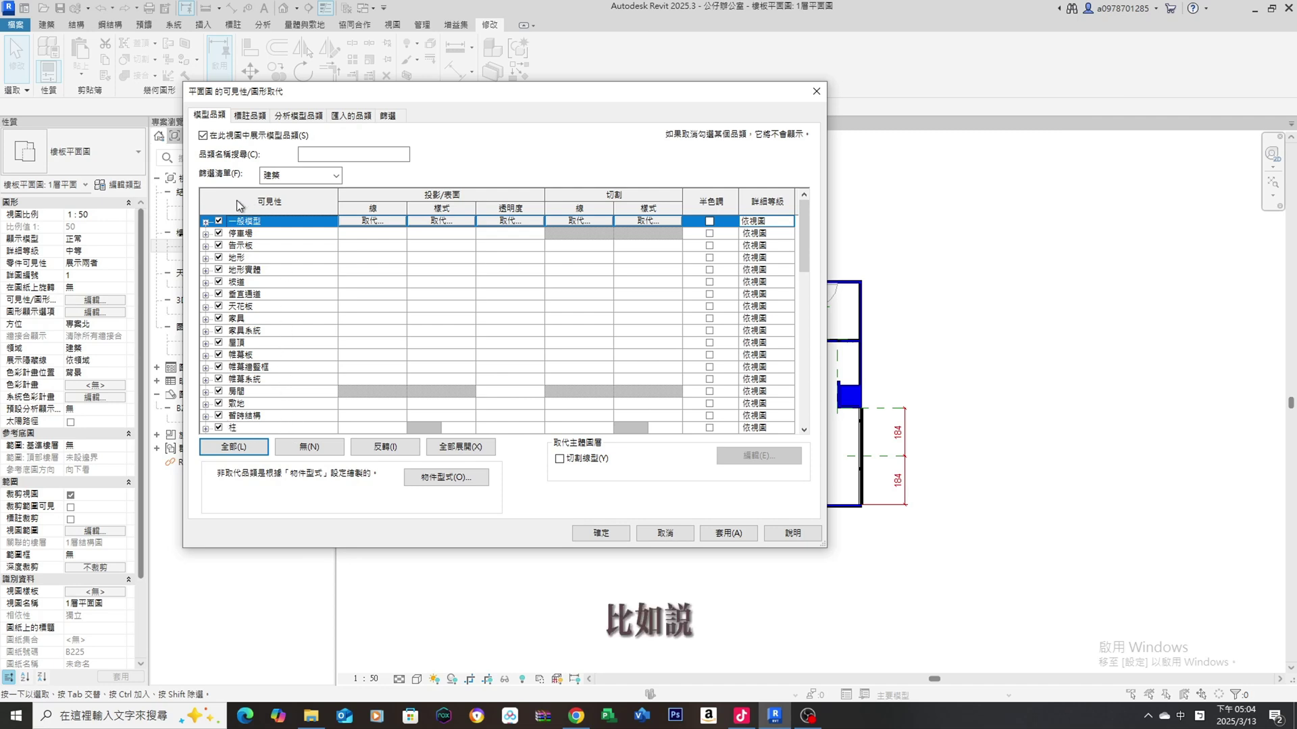
{"action": "scroll", "coordinate": [278, 378], "scroll_direction": "down", "scroll_amount": 2}
{"action": "scroll", "coordinate": [281, 381], "scroll_direction": "down", "scroll_amount": 1}
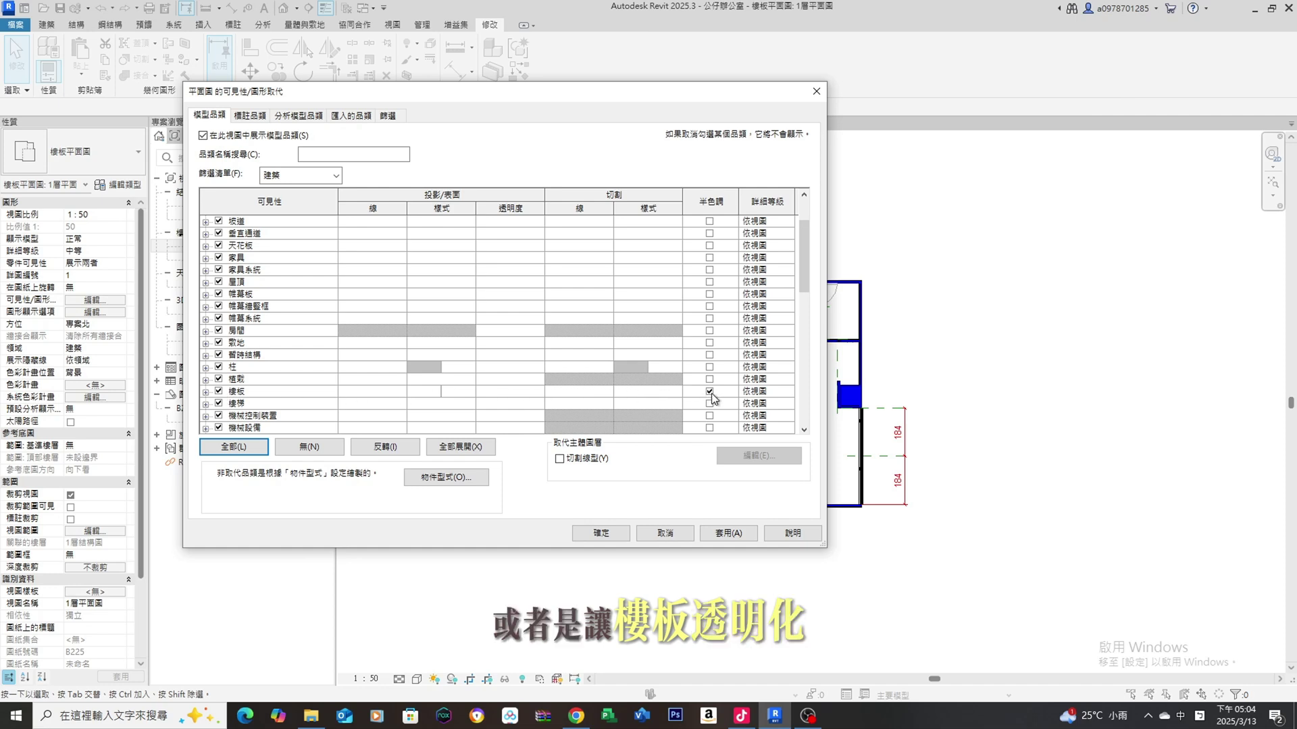
{"action": "left_click", "coordinate": [219, 392]}
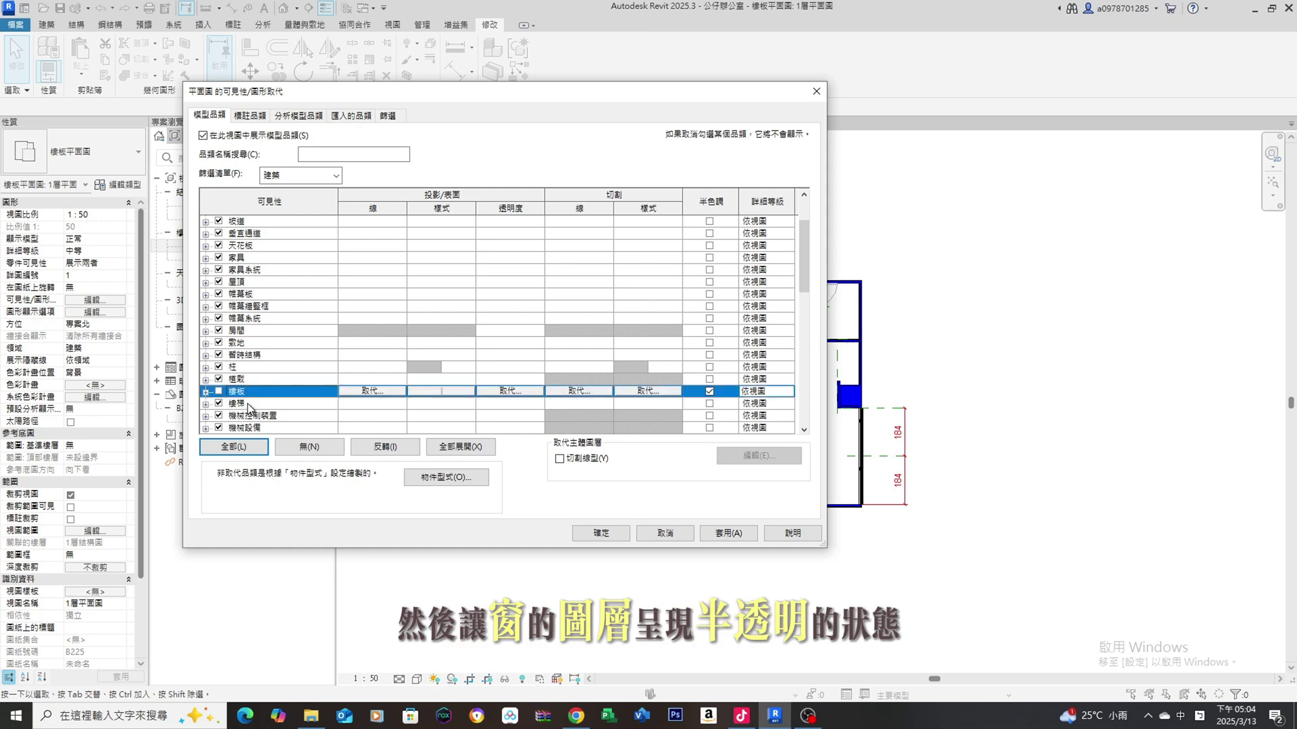
Set the Windows and Doors categories to halftone.
{"action": "scroll", "coordinate": [256, 403], "scroll_direction": "down", "scroll_amount": 2}
{"action": "scroll", "coordinate": [257, 403], "scroll_direction": "down", "scroll_amount": 1}
{"action": "scroll", "coordinate": [258, 403], "scroll_direction": "down", "scroll_amount": 1}
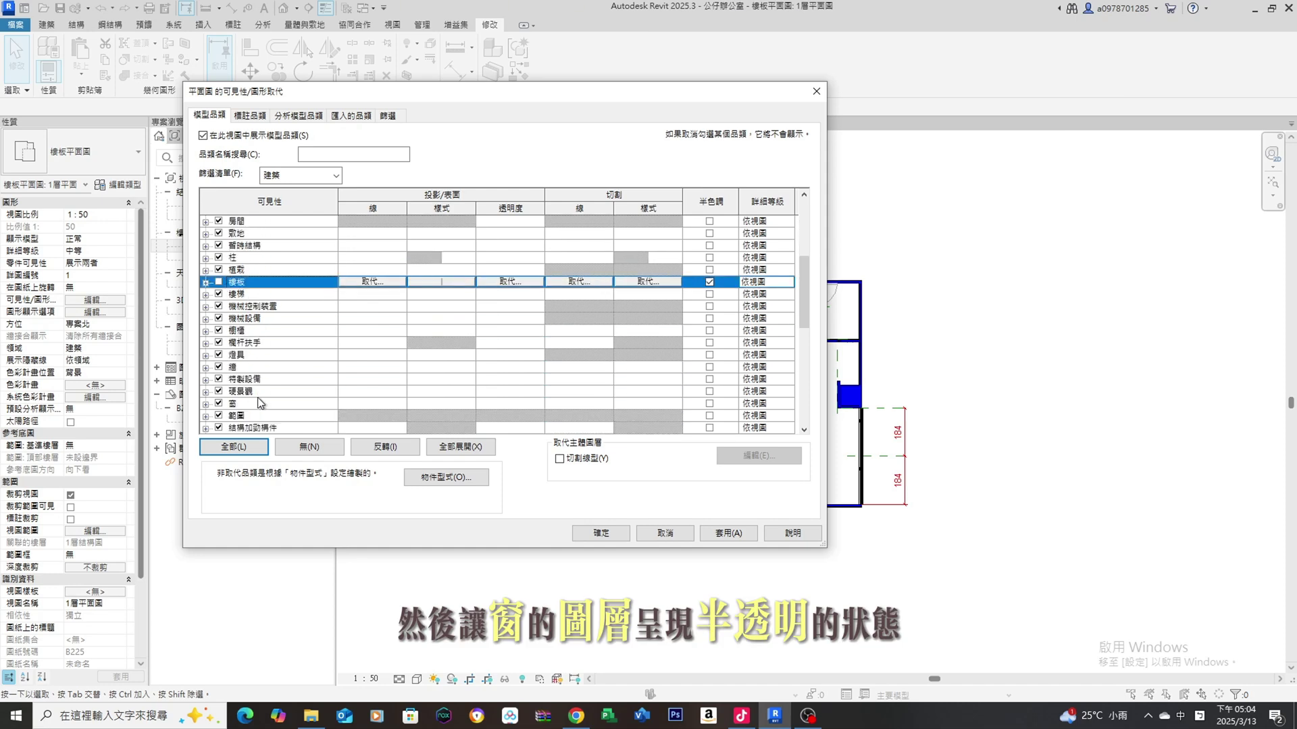
{"action": "scroll", "coordinate": [260, 403], "scroll_direction": "down", "scroll_amount": 1}
{"action": "left_click", "coordinate": [256, 392]}
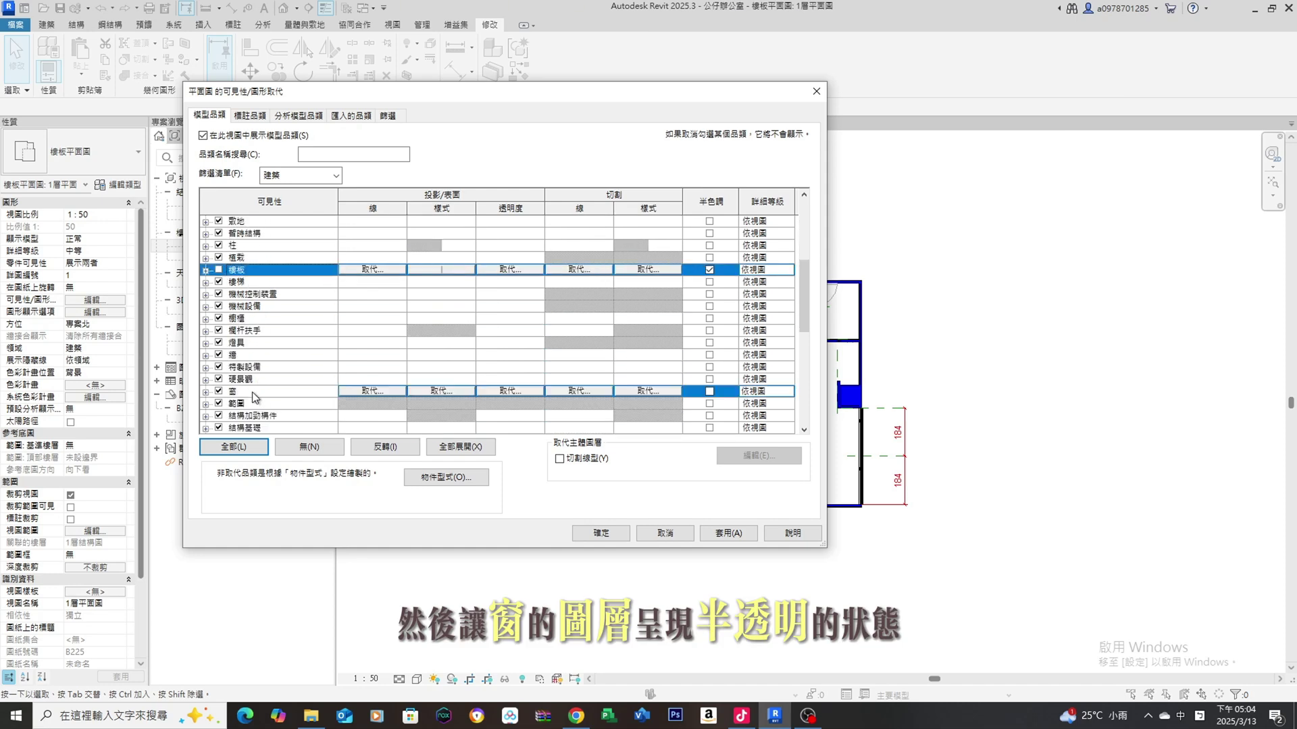
{"action": "left_click", "coordinate": [711, 392]}
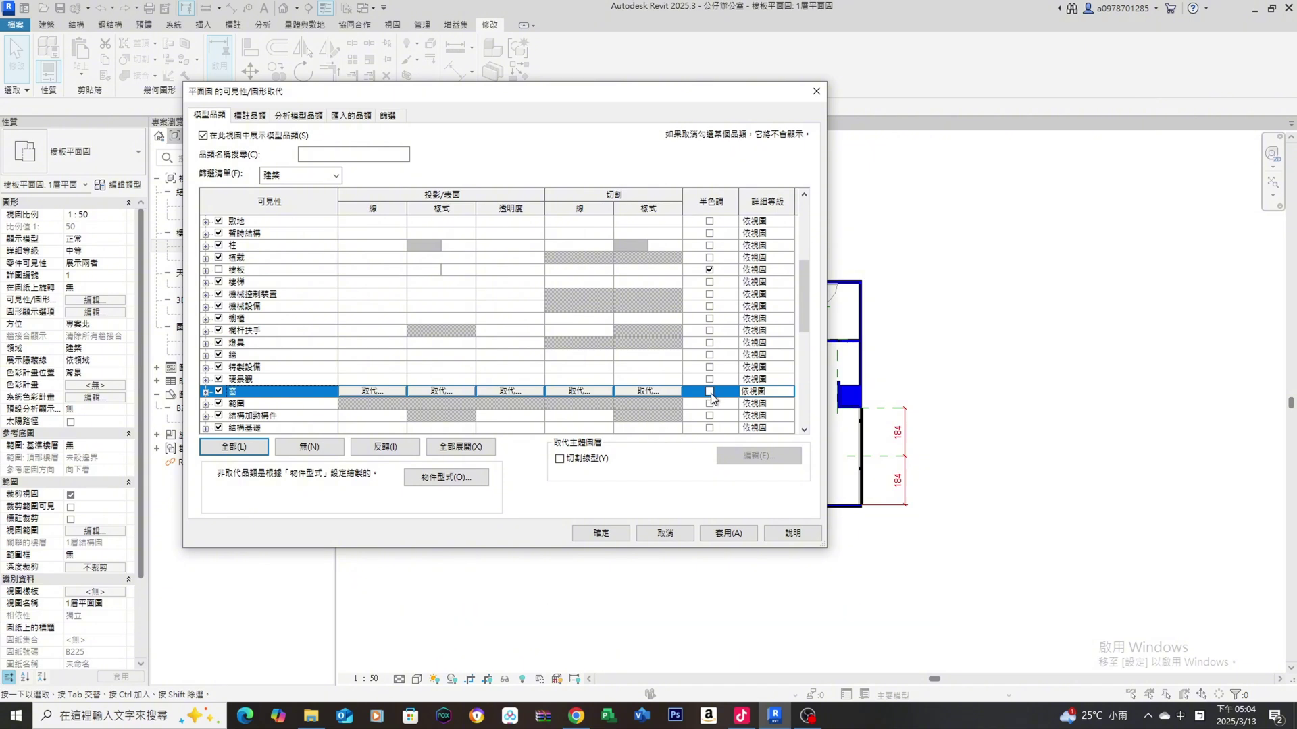
{"action": "left_click", "coordinate": [549, 379], "text": "ctrl"}
{"action": "scroll", "coordinate": [251, 390], "scroll_direction": "down", "scroll_amount": 2}
{"action": "scroll", "coordinate": [256, 392], "scroll_direction": "down", "scroll_amount": 3}
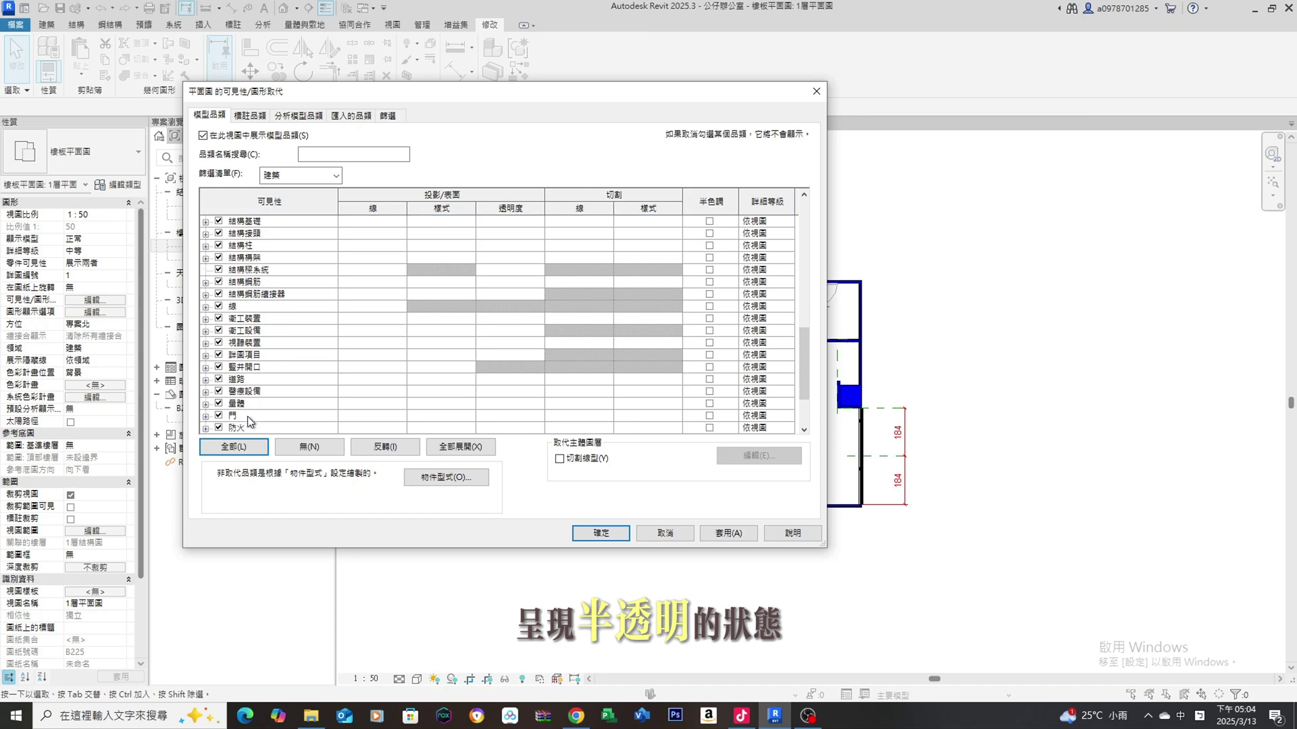
{"action": "left_click", "coordinate": [711, 416]}
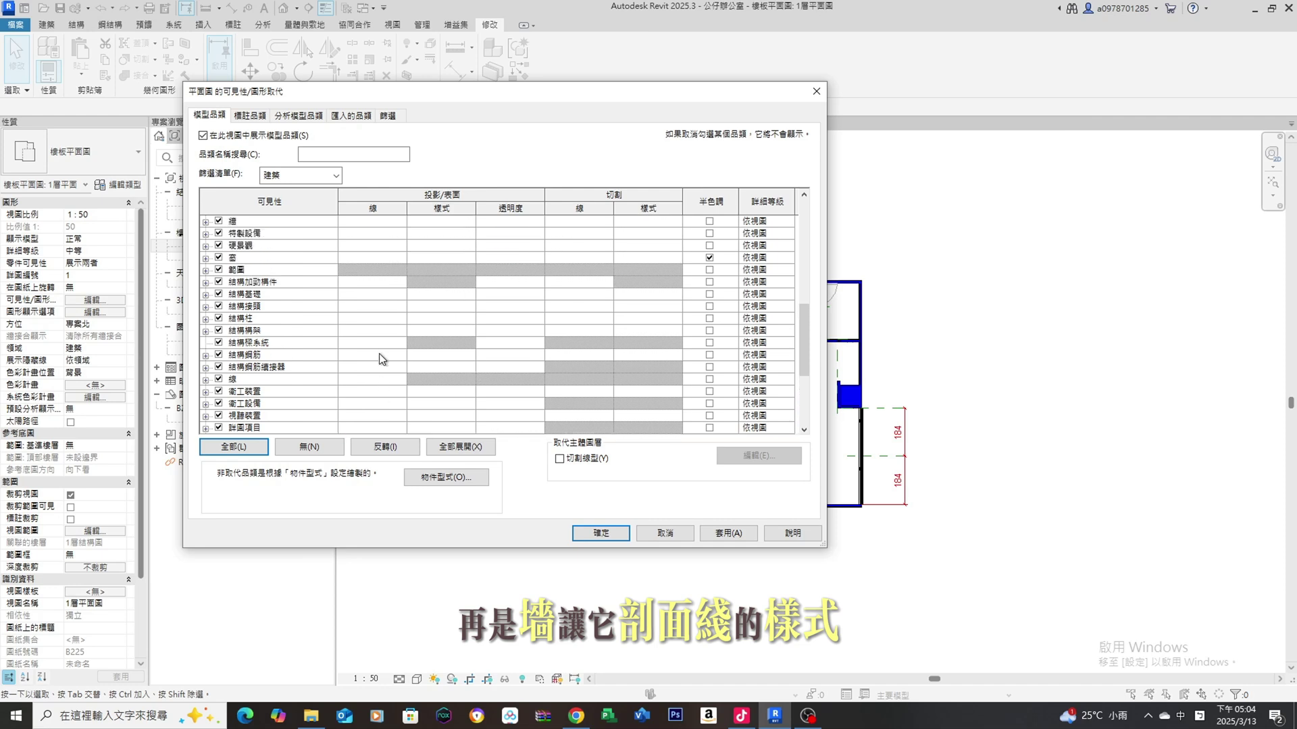
Open the cut pattern override for the Walls category.
{"action": "scroll", "coordinate": [379, 354], "scroll_direction": "up", "scroll_amount": 5}
{"action": "left_click", "coordinate": [382, 404]}
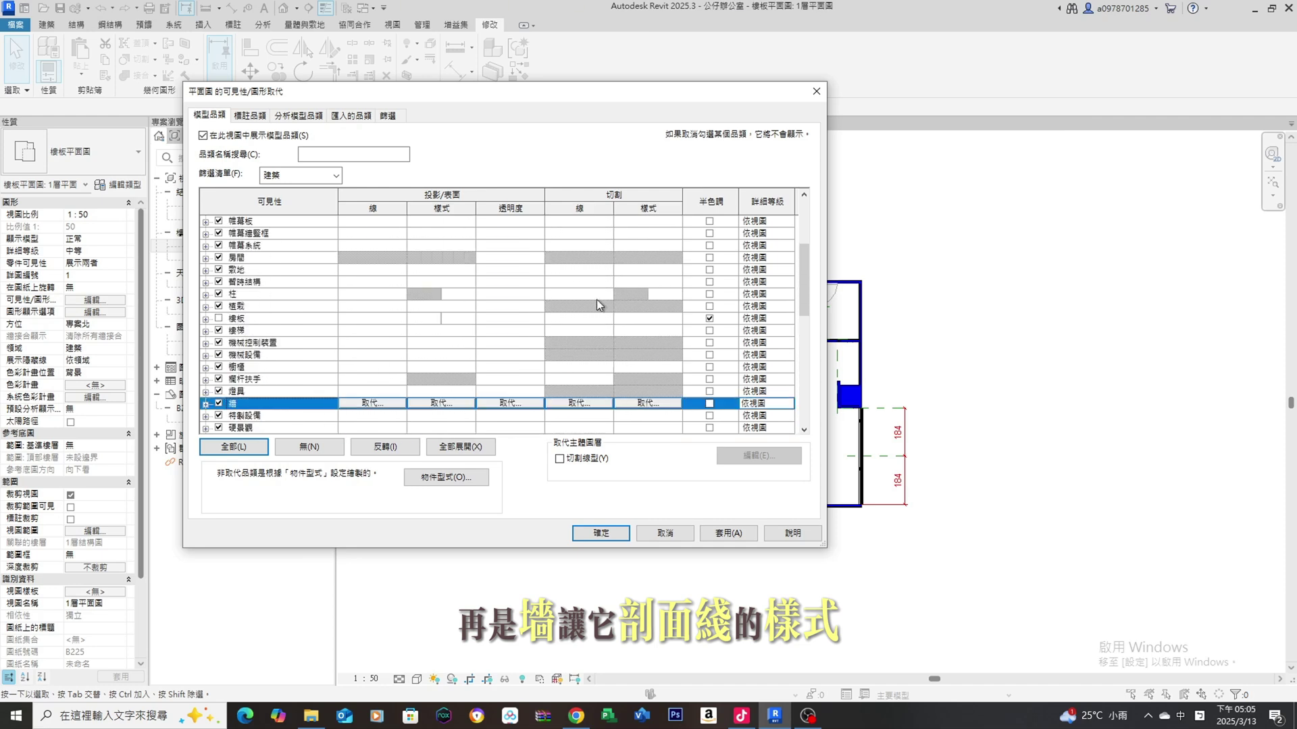
{"action": "left_click", "coordinate": [638, 403]}
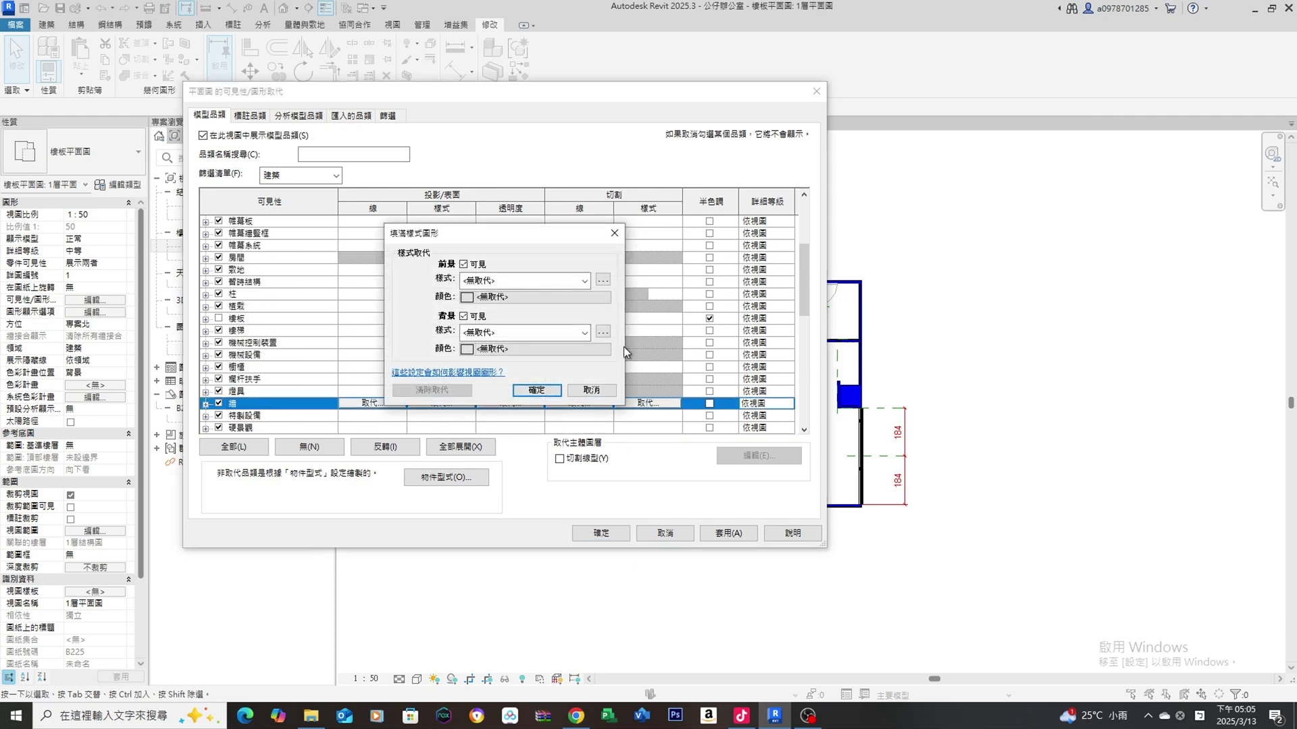
Set the wall cut fill to a Black foreground with Solid fill pattern.
{"action": "left_click", "coordinate": [479, 298]}
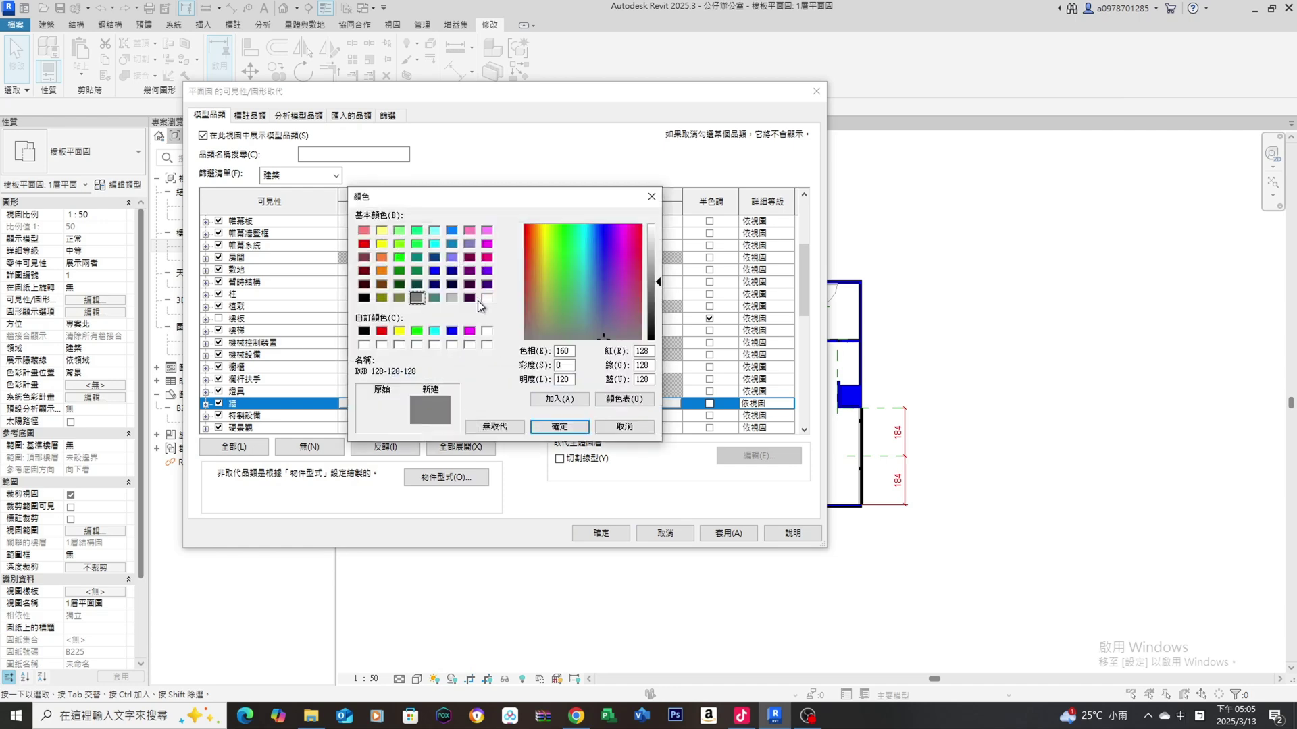
{"action": "left_click", "coordinate": [364, 298]}
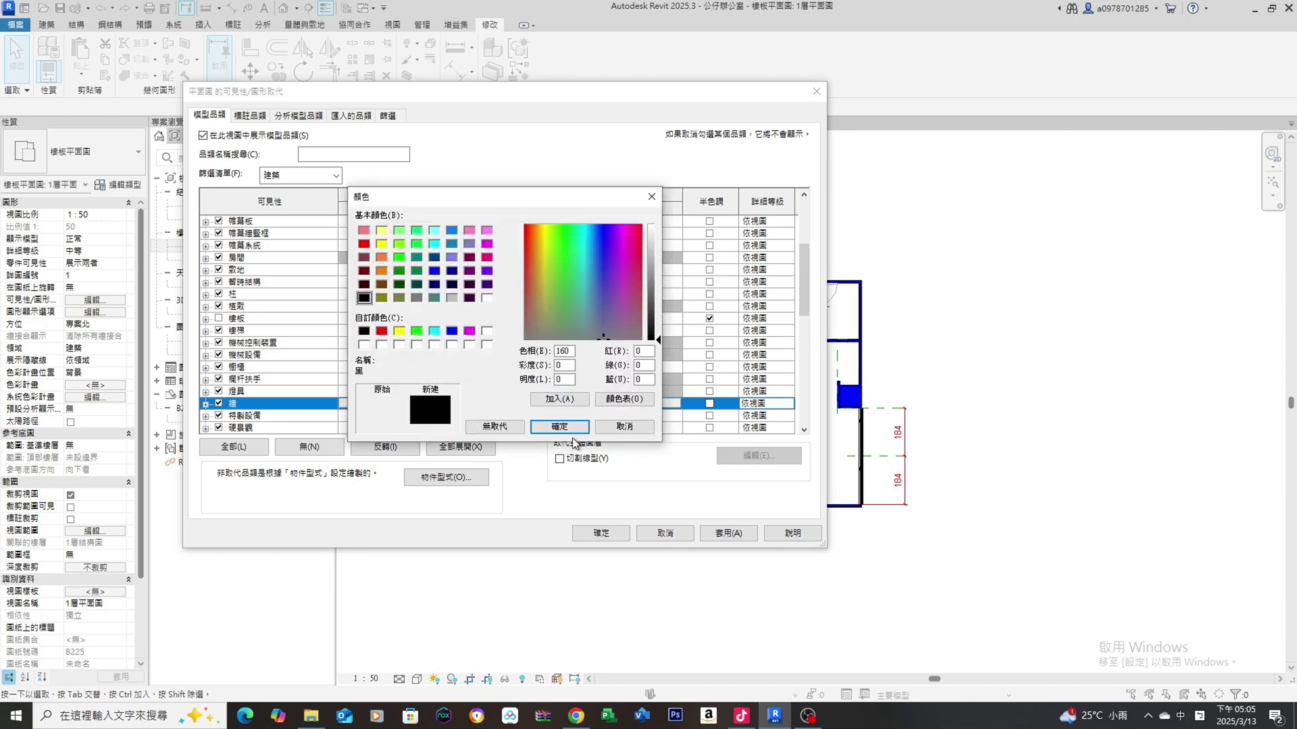
{"action": "left_click", "coordinate": [574, 427]}
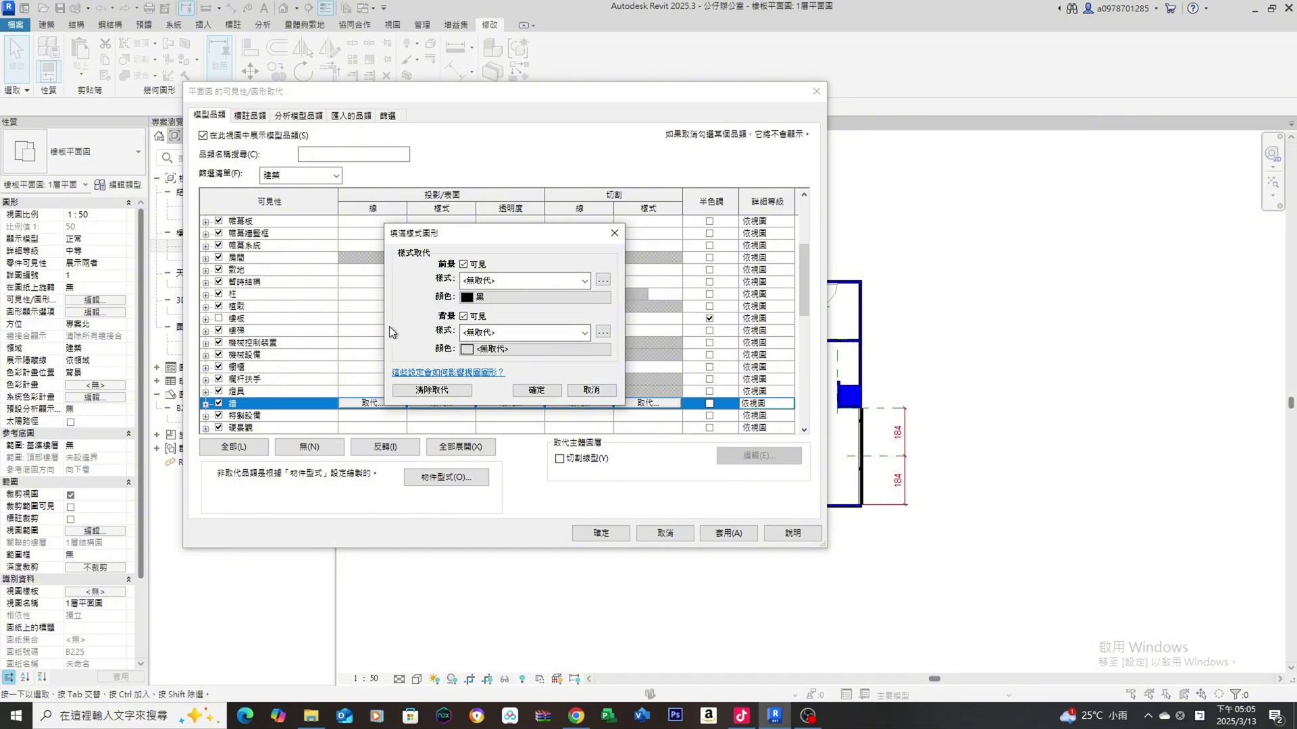
{"action": "left_click", "coordinate": [492, 281]}
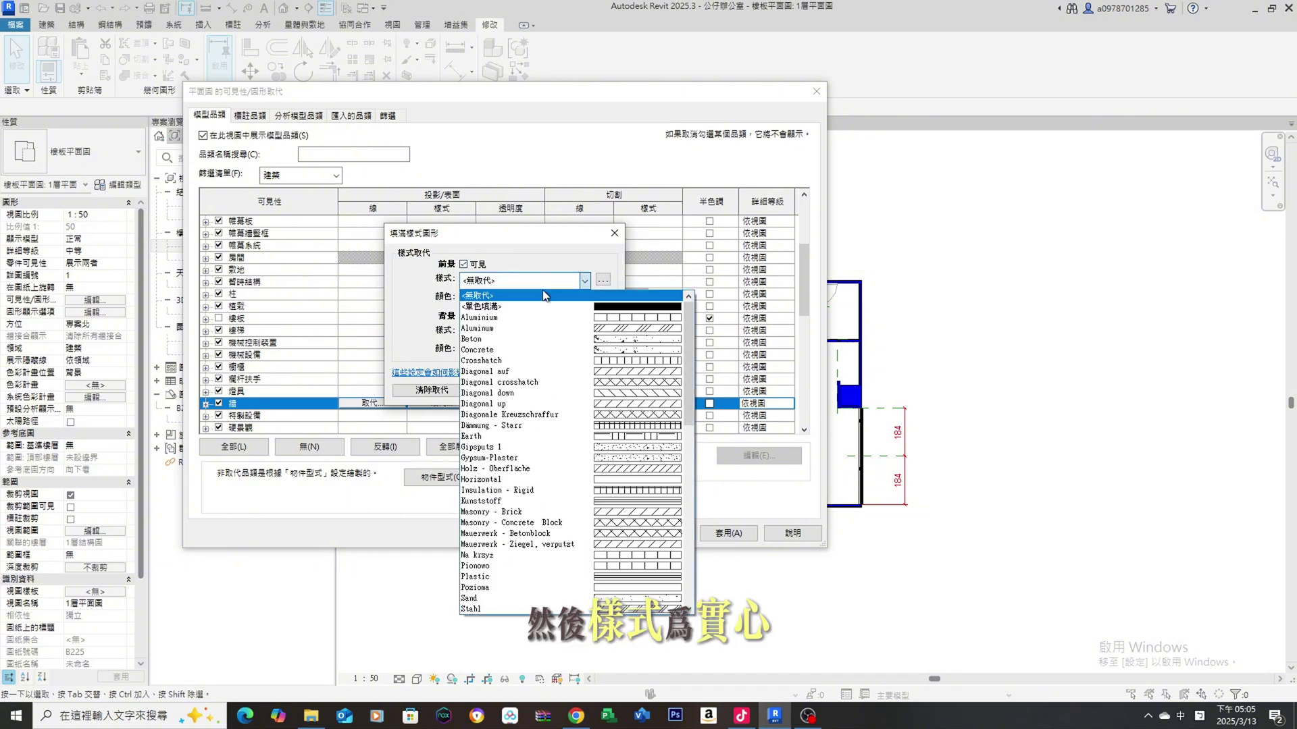
{"action": "left_click", "coordinate": [621, 312]}
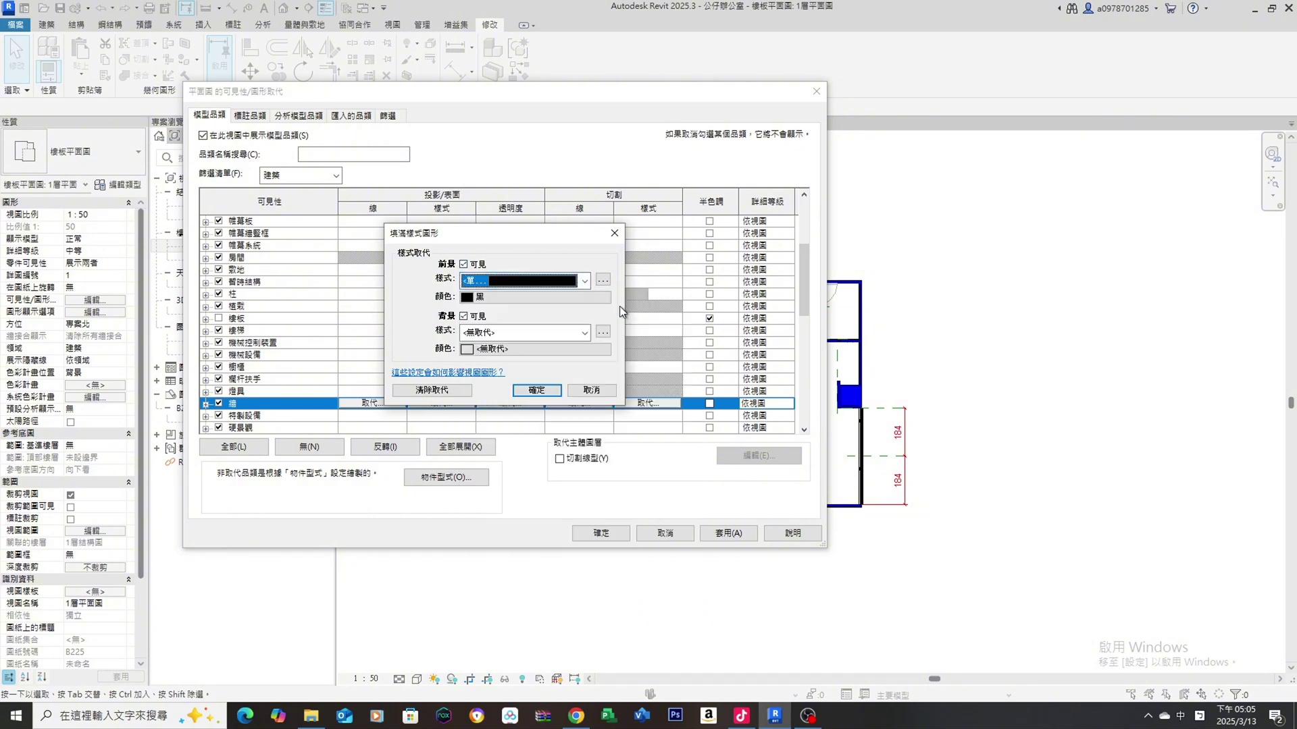
{"action": "left_click", "coordinate": [537, 392]}
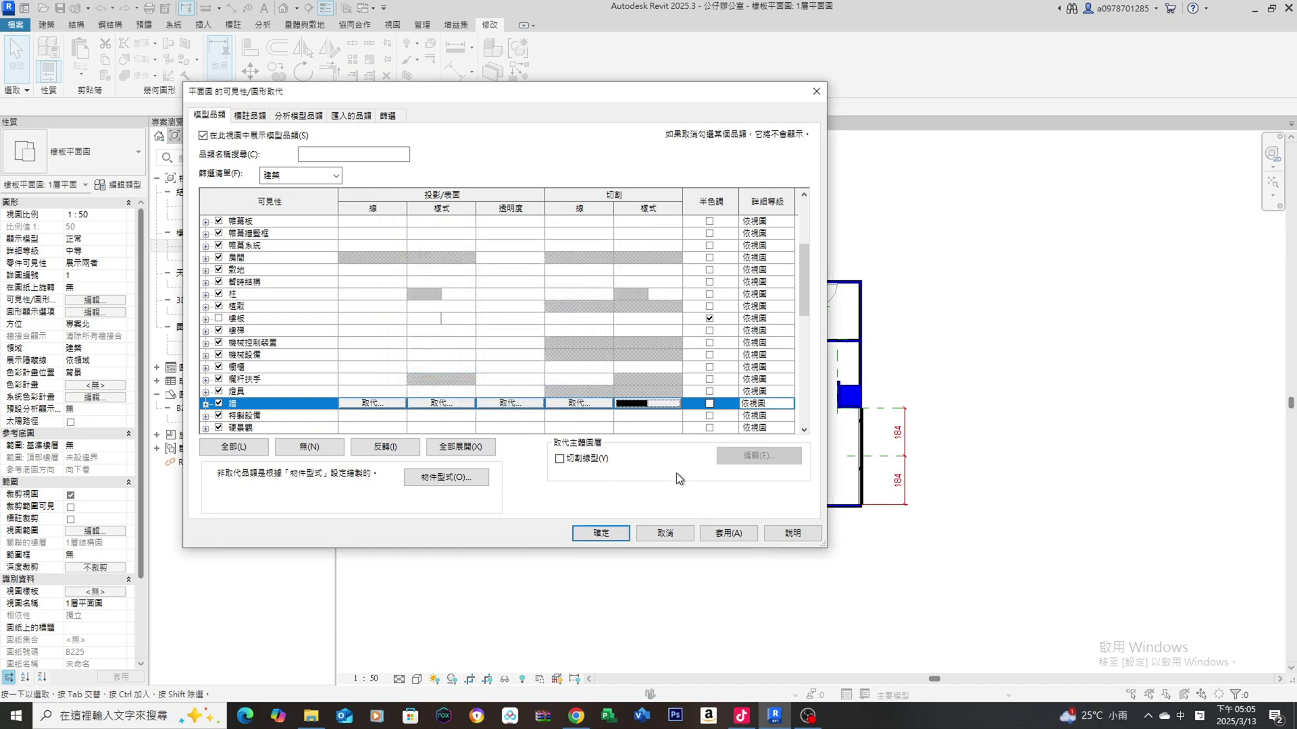
Apply the 平面圖 template to 1層平面圖 and inspect the solid black walls and hidden floors.
{"action": "left_click", "coordinate": [616, 535]}
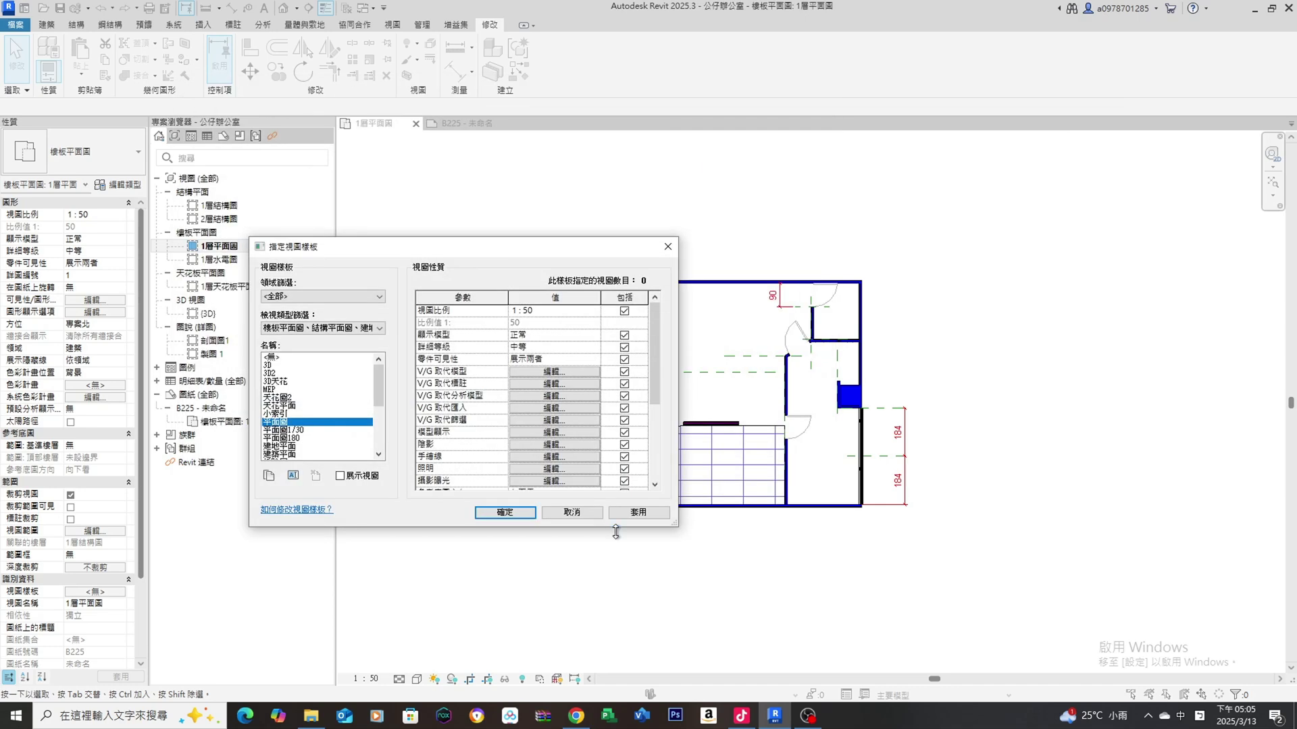
{"action": "left_click", "coordinate": [500, 512]}
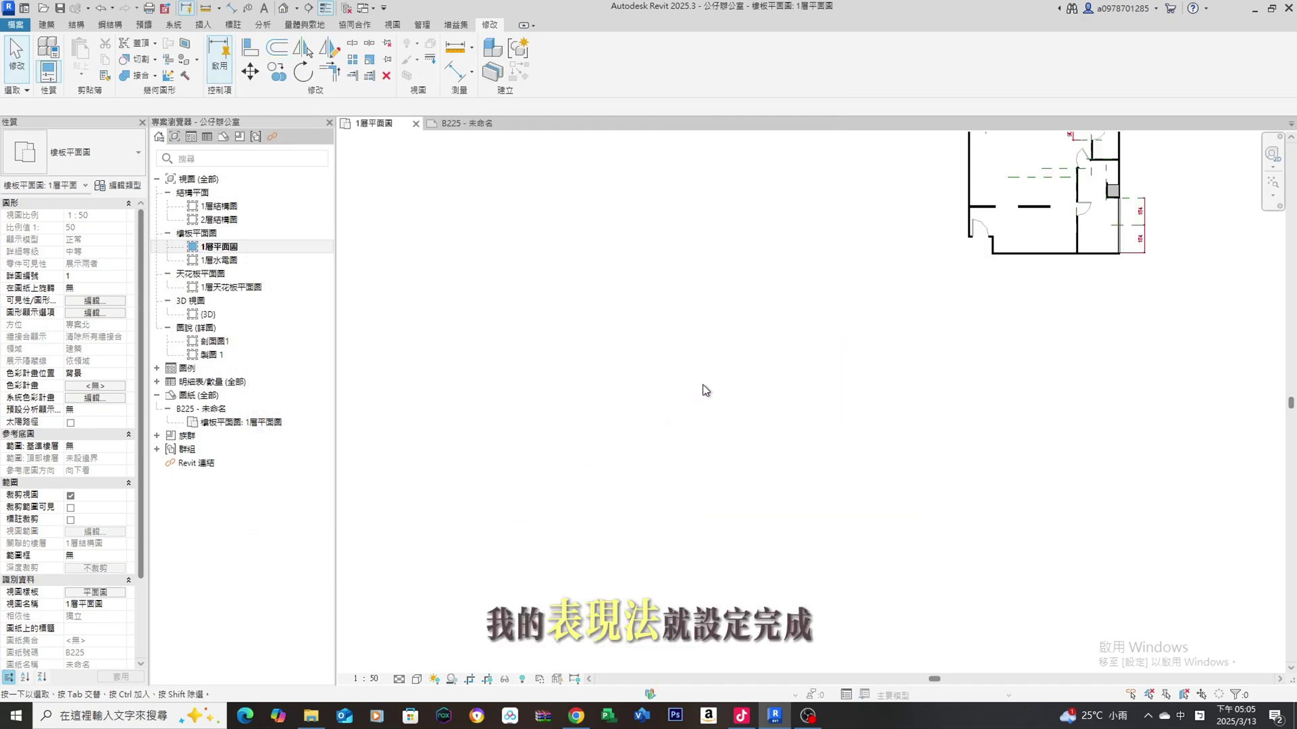
{"action": "scroll", "coordinate": [702, 384], "scroll_direction": "down", "scroll_amount": 3}
{"action": "middle_click_drag", "start_coordinate": [945, 272], "coordinate": [784, 395]}
{"action": "scroll", "coordinate": [647, 473], "scroll_direction": "up", "scroll_amount": 3}
{"action": "scroll", "coordinate": [647, 473], "scroll_direction": "up", "scroll_amount": 2}
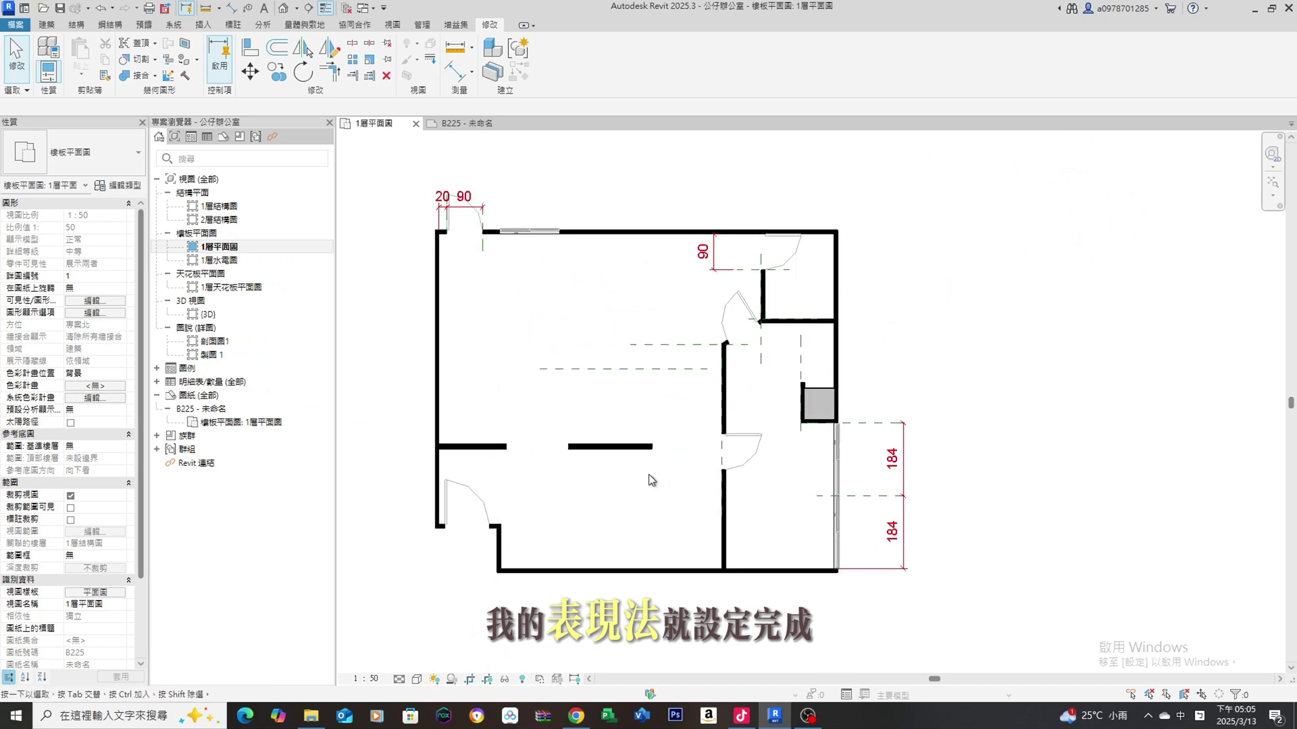
{"action": "scroll", "coordinate": [621, 350], "scroll_direction": "up", "scroll_amount": 2}
{"action": "scroll", "coordinate": [635, 362], "scroll_direction": "up", "scroll_amount": 2}
{"action": "scroll", "coordinate": [614, 384], "scroll_direction": "up", "scroll_amount": 1}
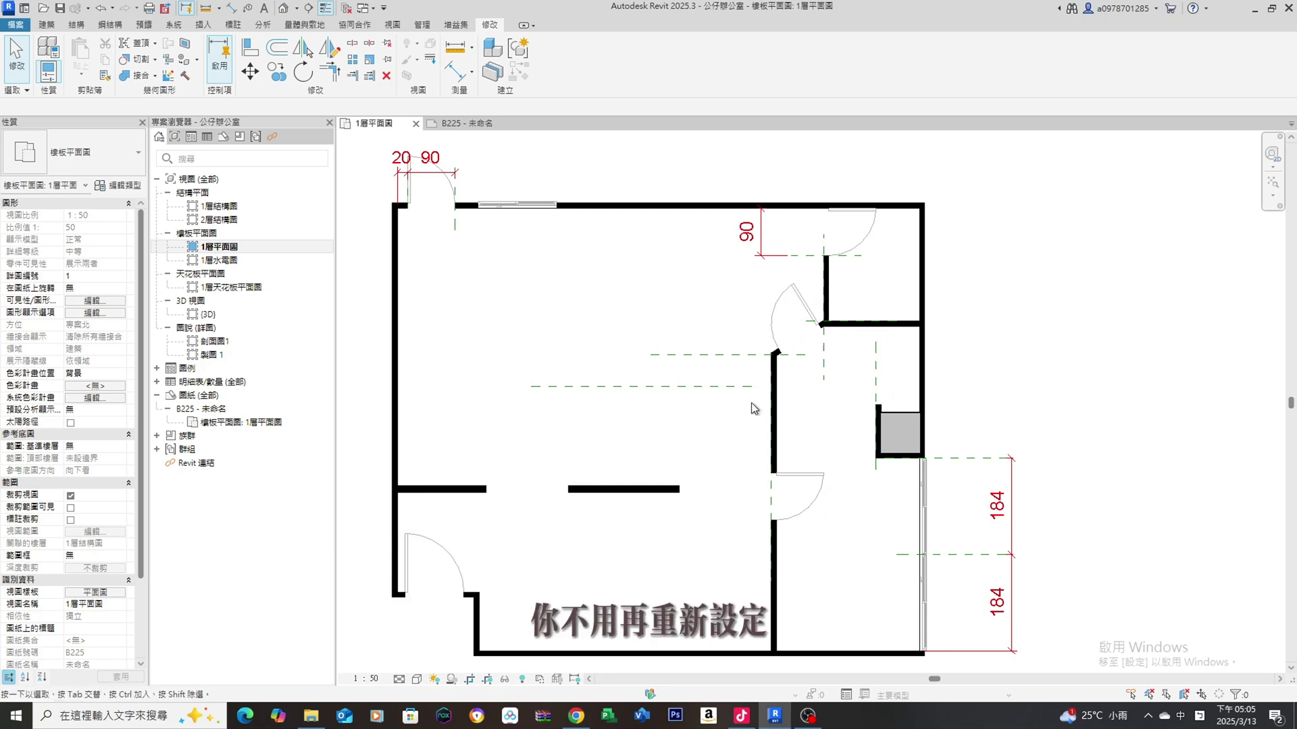
{"action": "scroll", "coordinate": [753, 403], "scroll_direction": "down", "scroll_amount": 2}
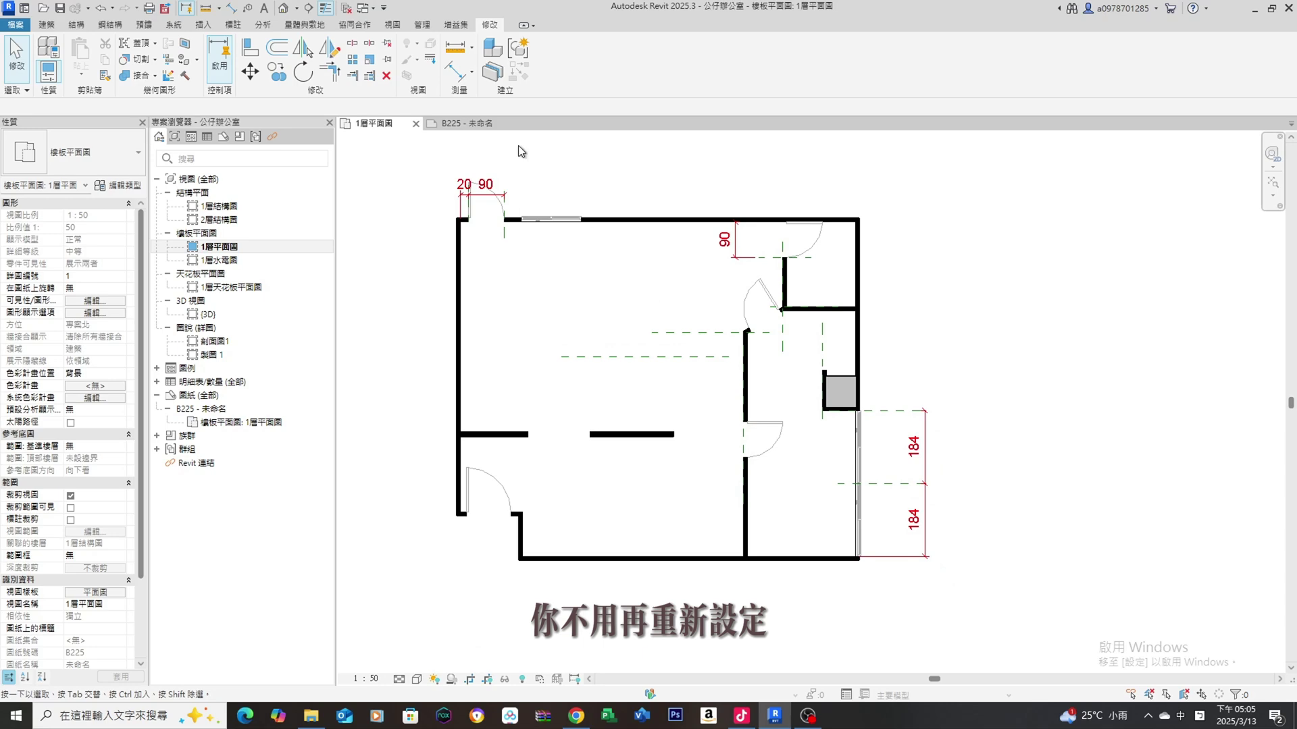